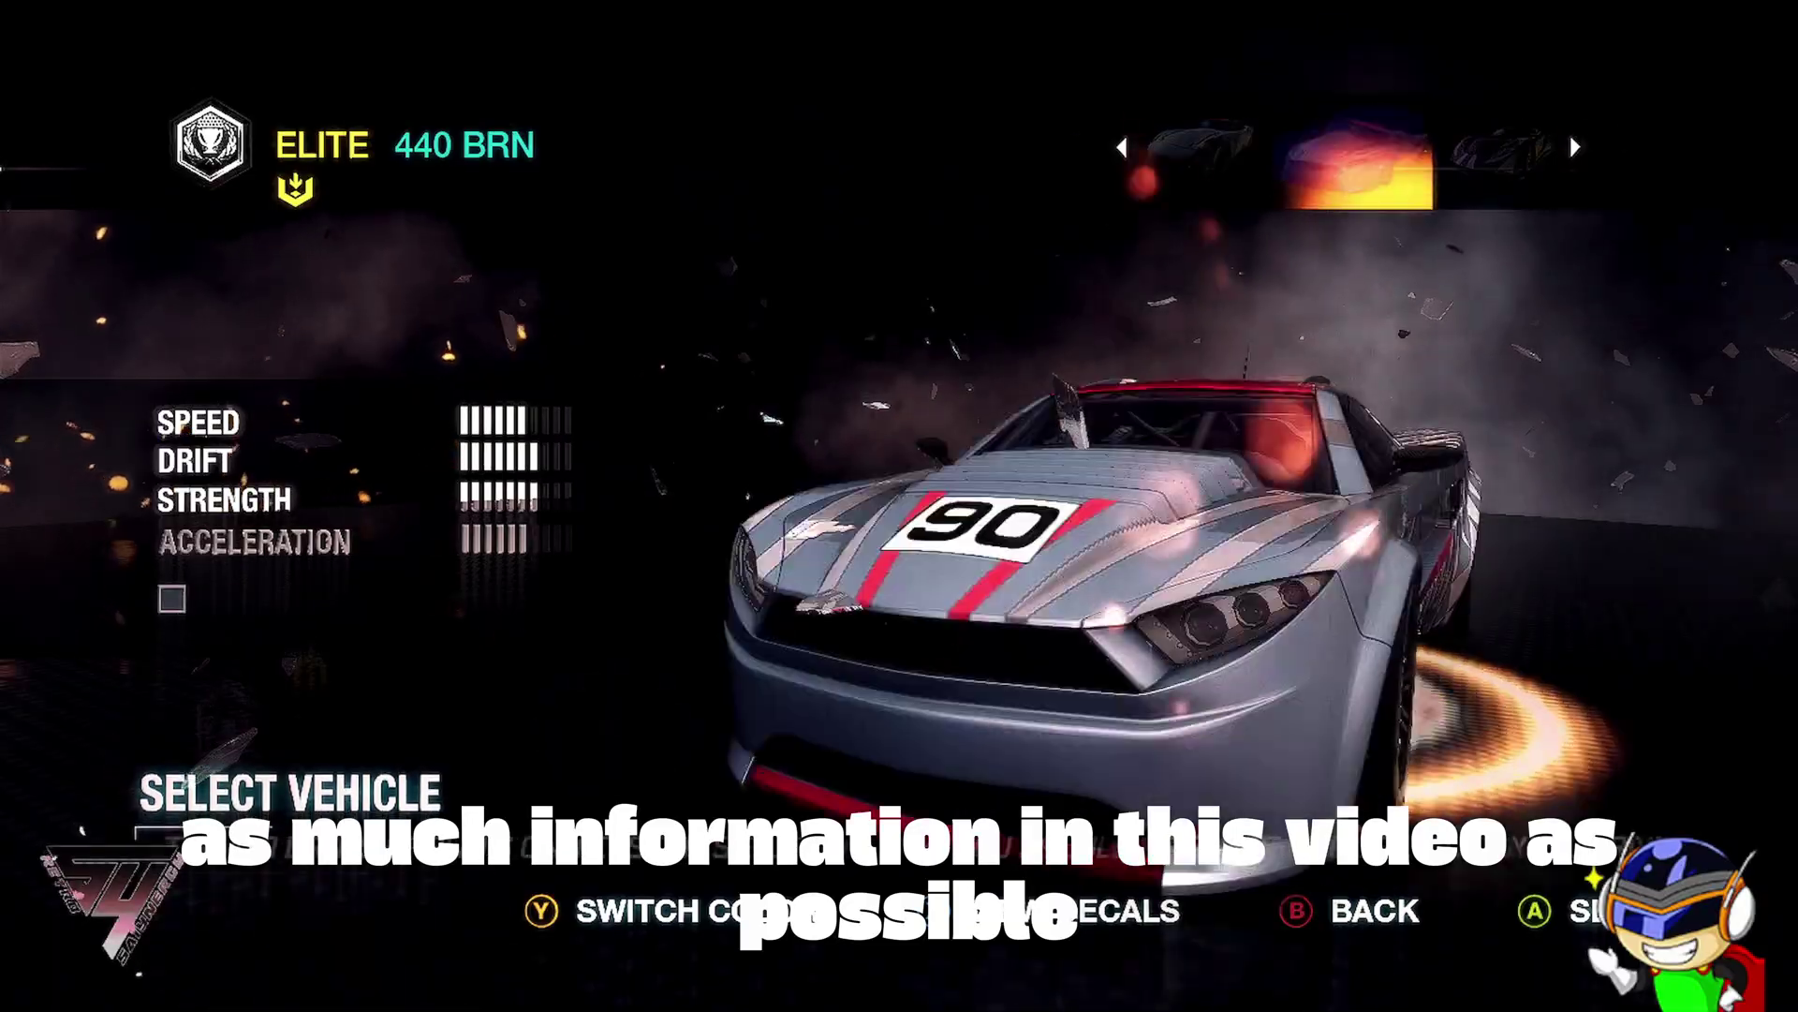
Browse backwards through the vehicle selection from the Elite 440 BRN to the Cobretti Centaur.
key(Left)
key(Left)
key(Left)
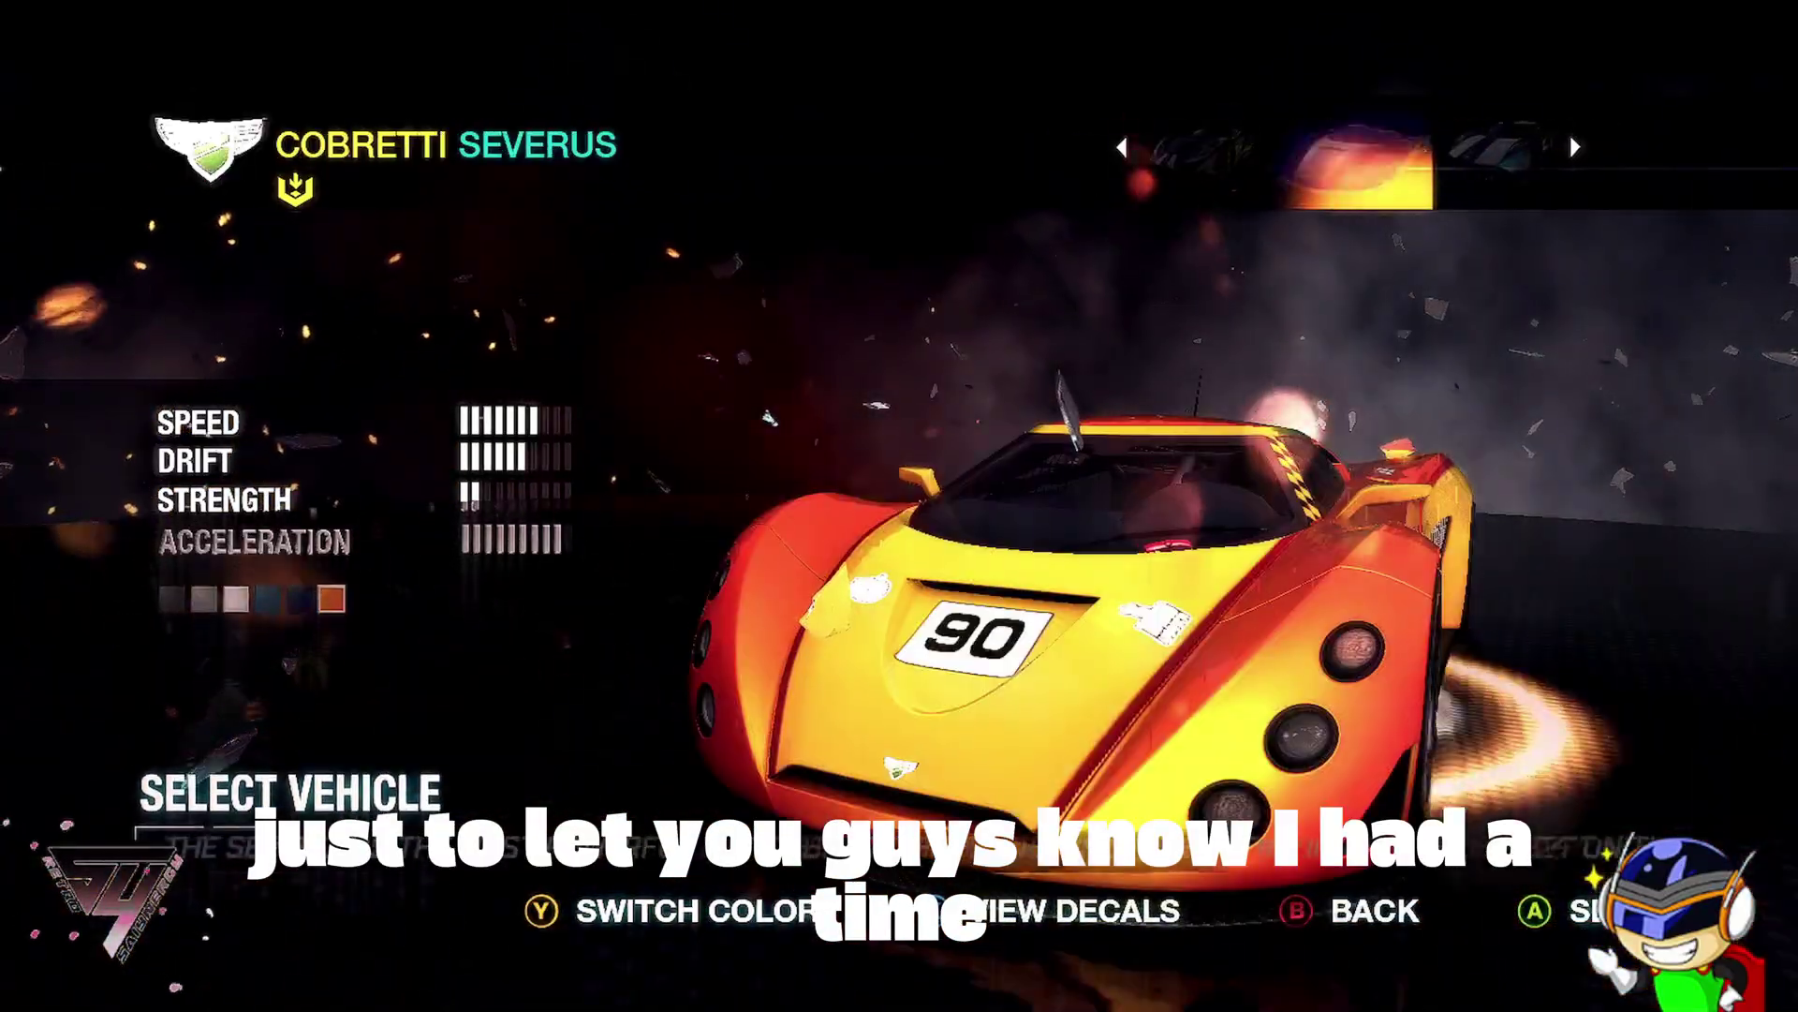
key(Left)
key(Left)
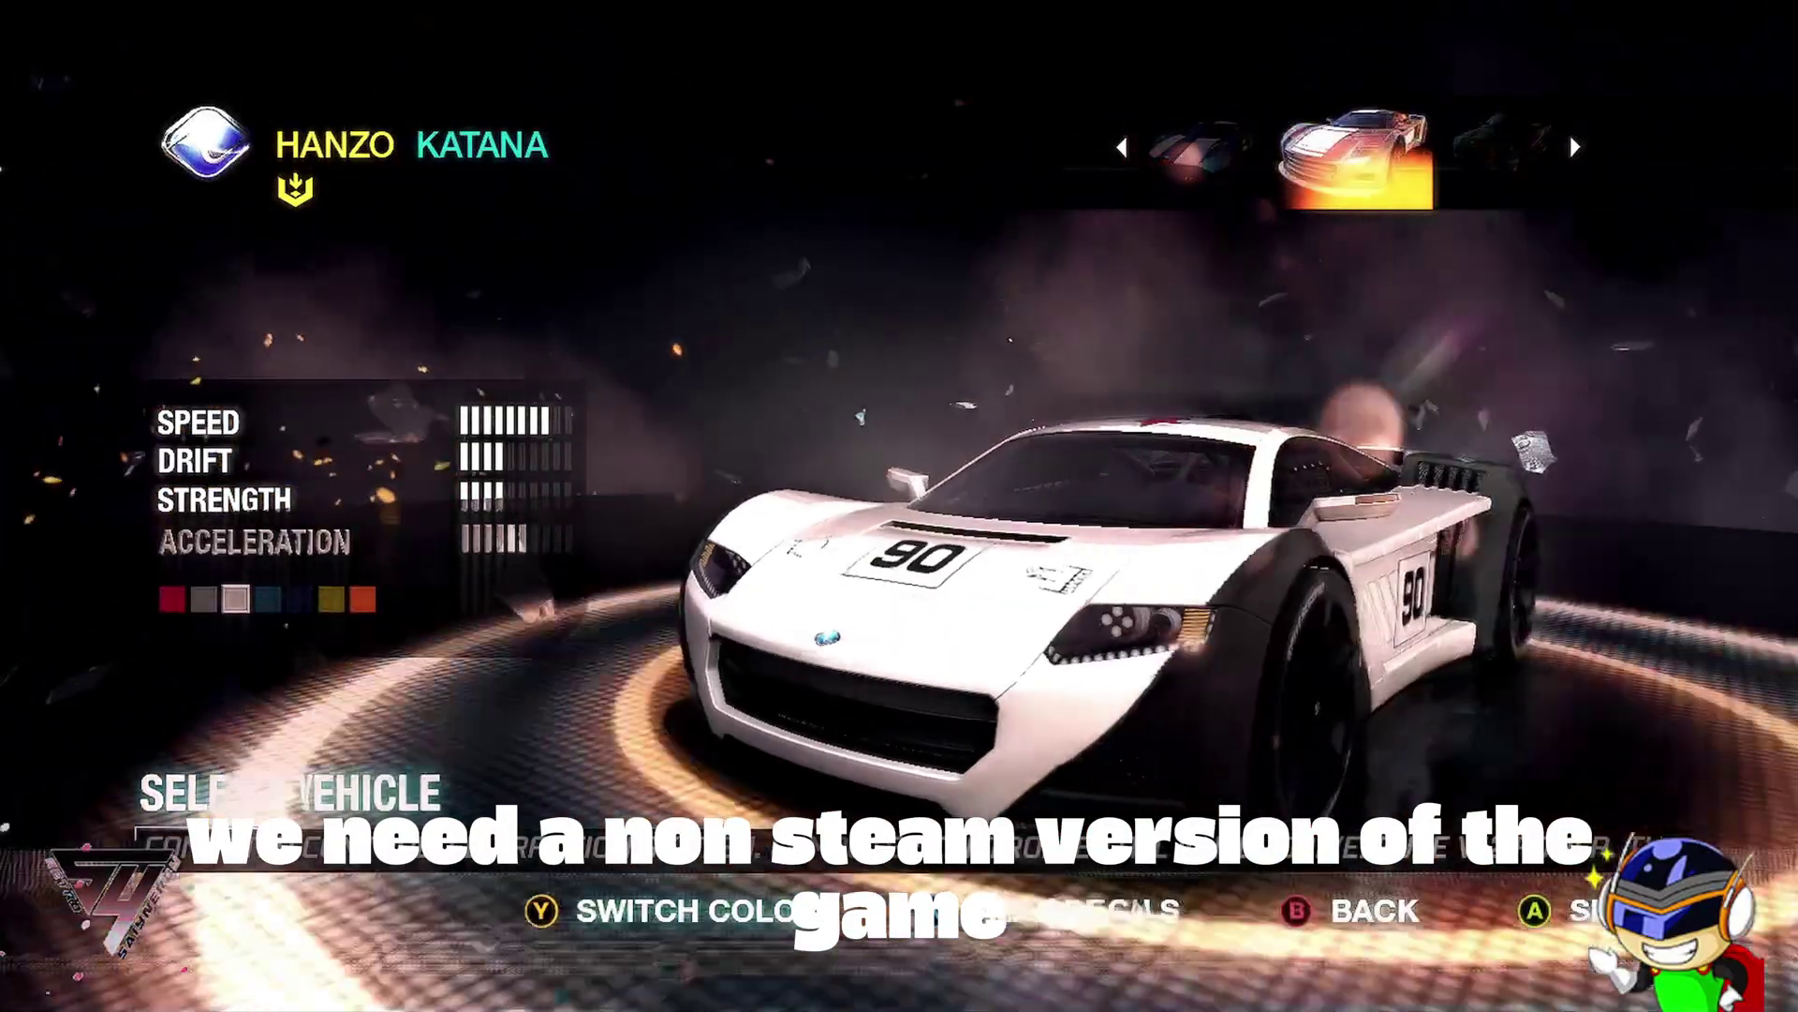
key(Left)
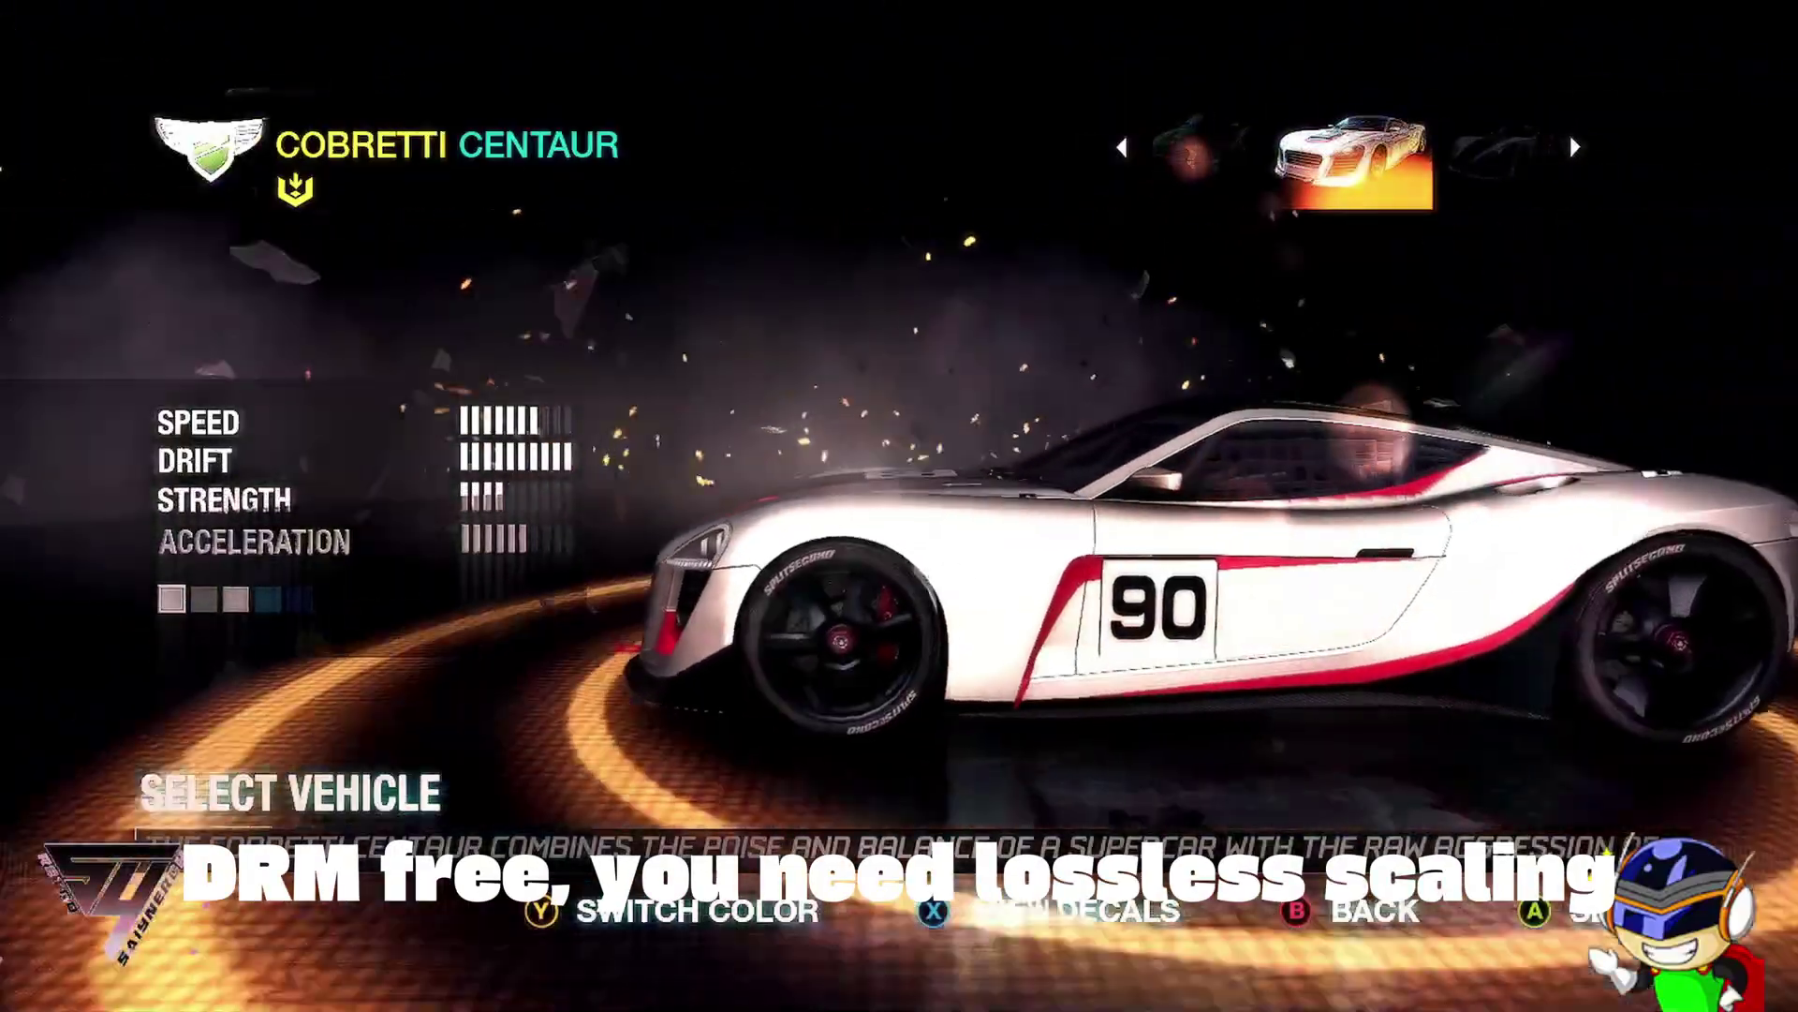
Cycle the Cobretti Centaur's colors and switch the Ryback Javelin to its blue and white color.
key(y)
key(y)
key(Left)
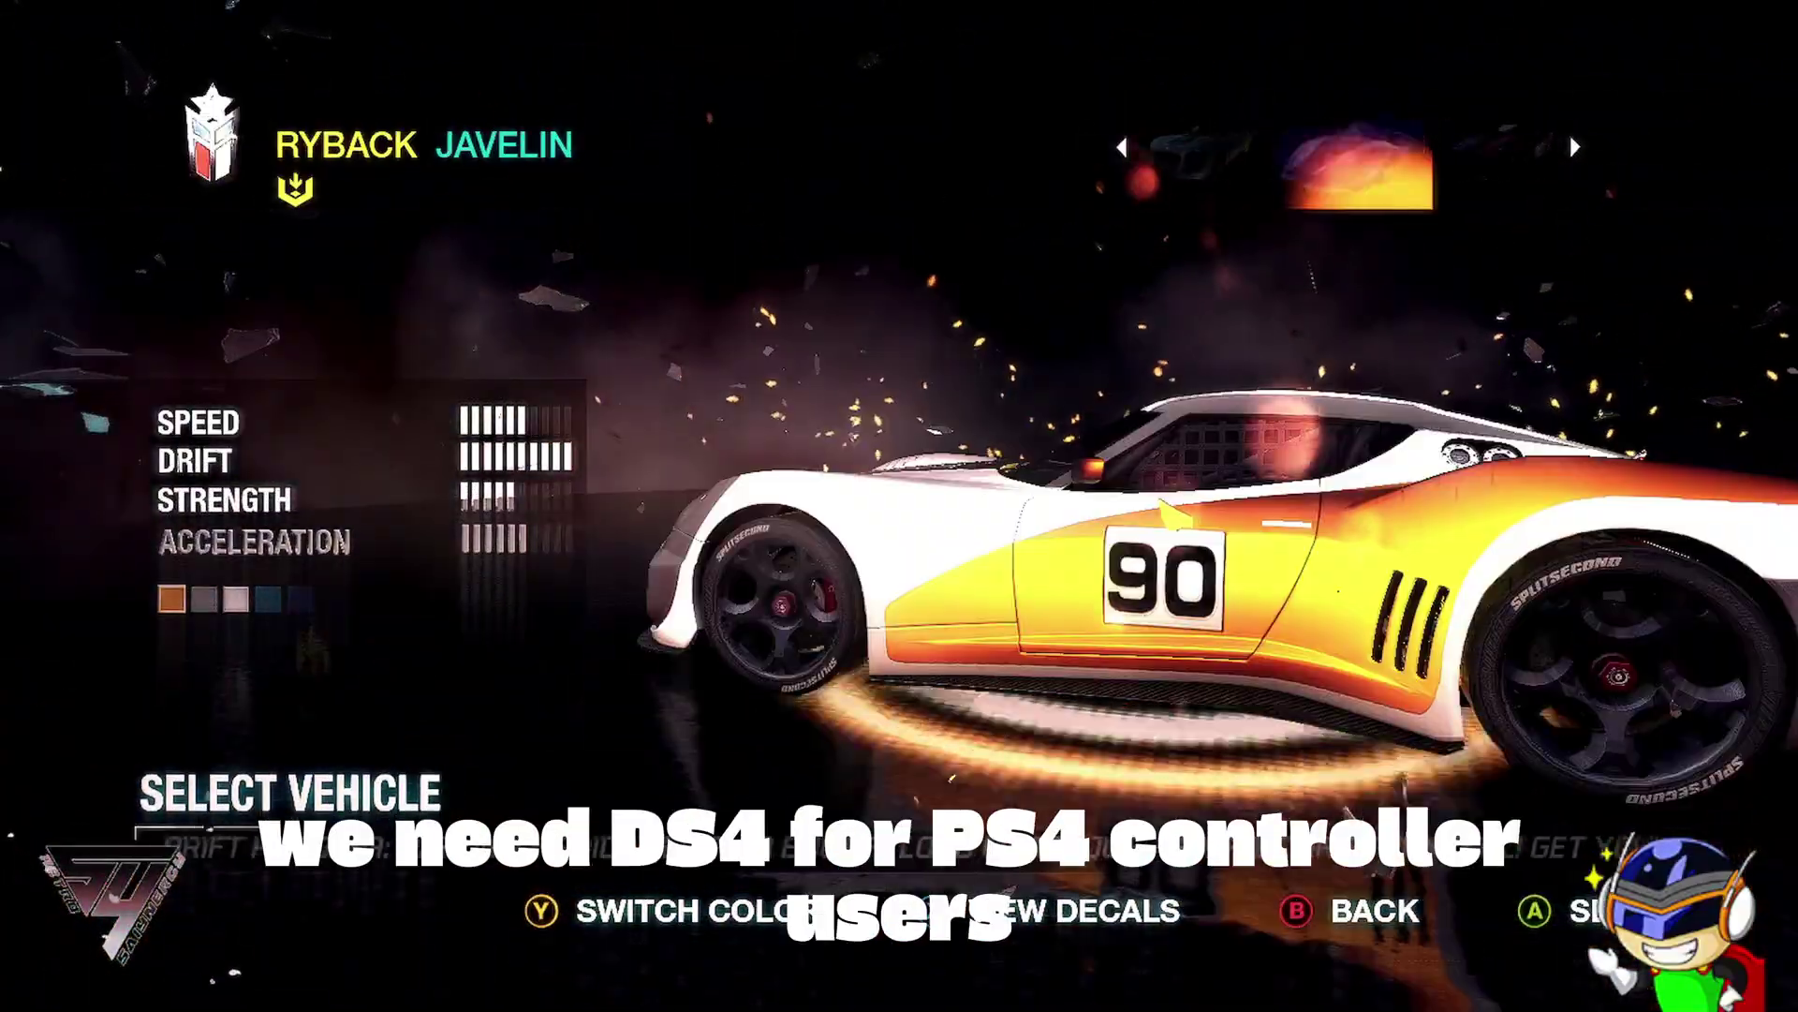
key(y)
key(y)
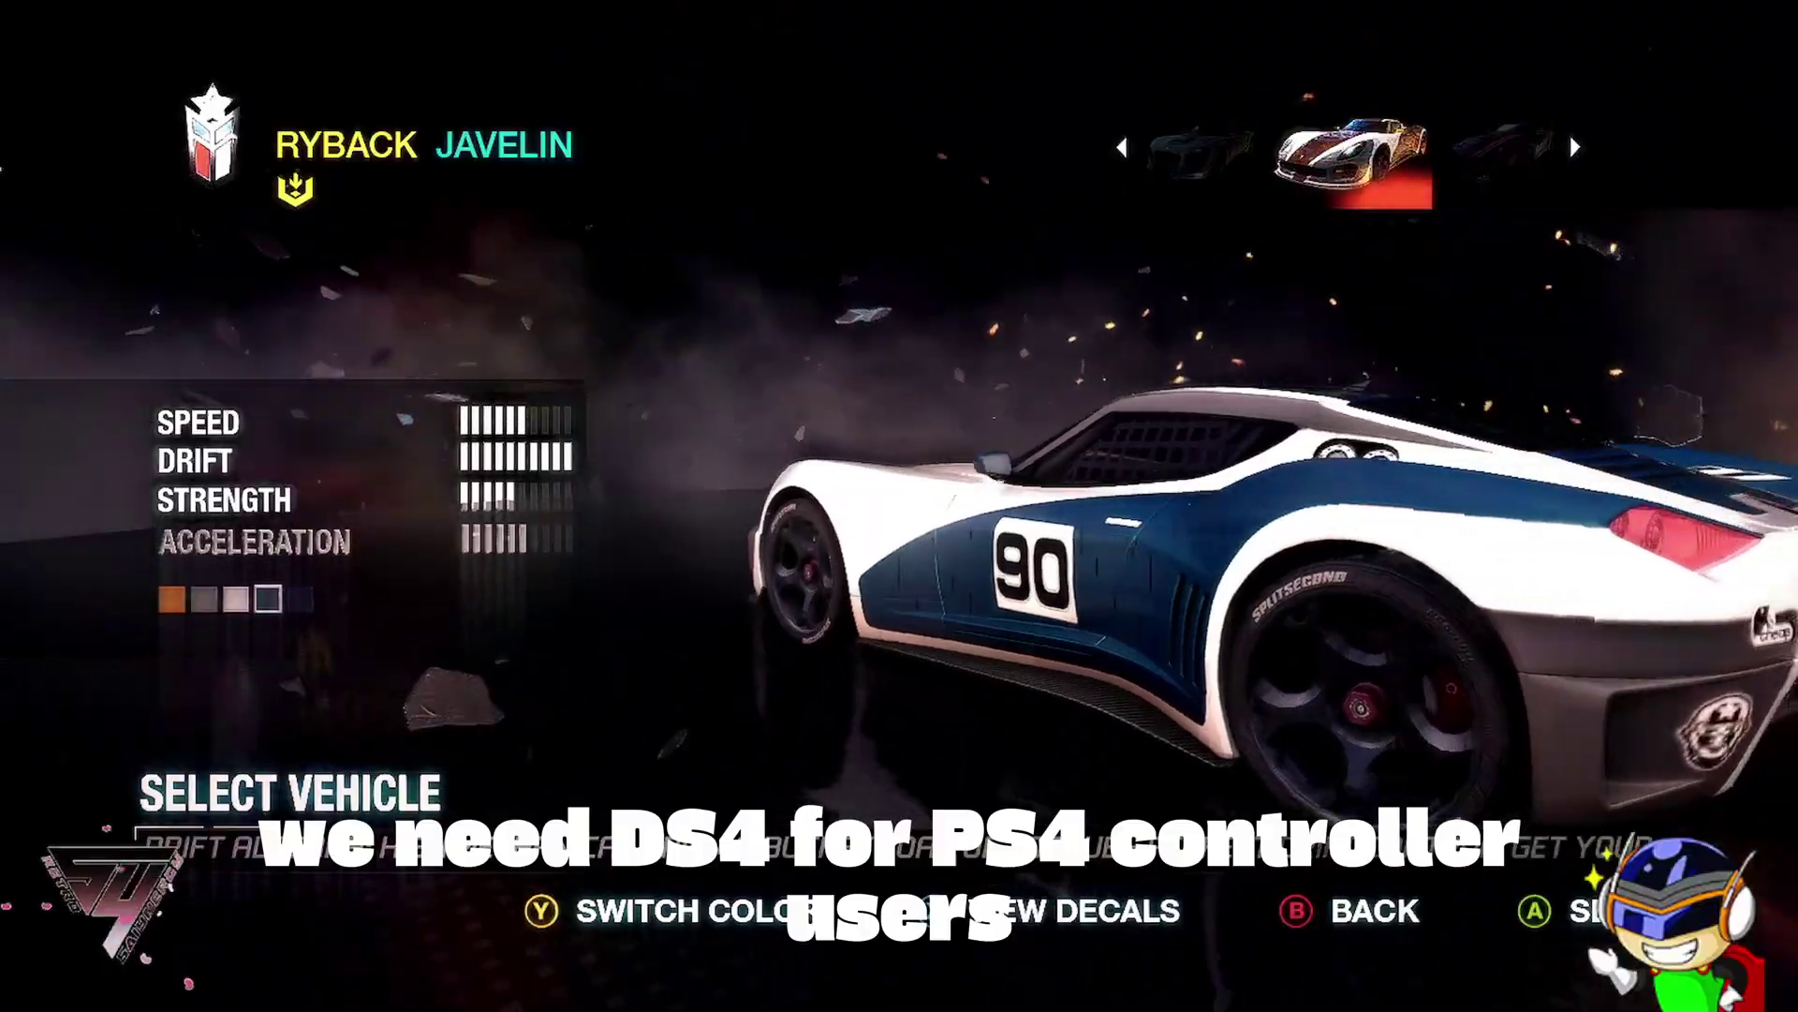
Look through the exclusive vehicles, including the Ryback Mohawk XDX, Ryback Coyote AMX, Cobretti Vortex GX and Hanzo Indus GSX.
key(Left)
key(Left)
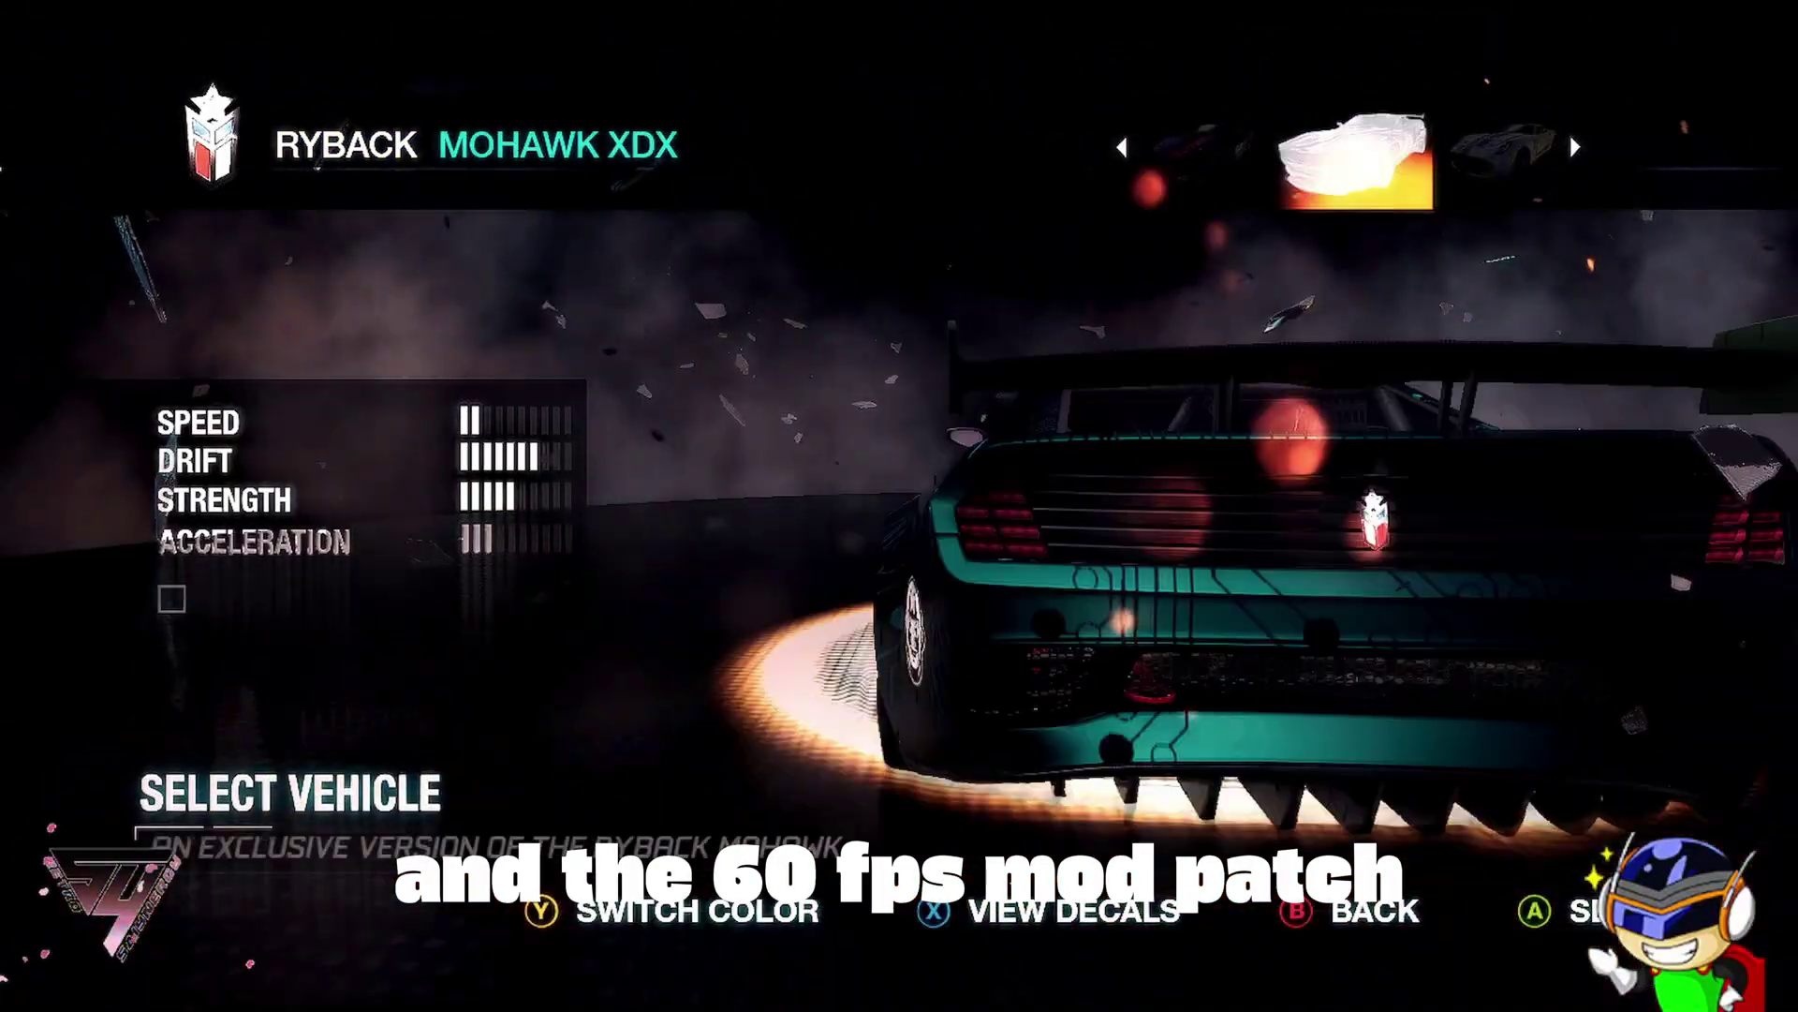
key(Left)
key(Left)
key(Right)
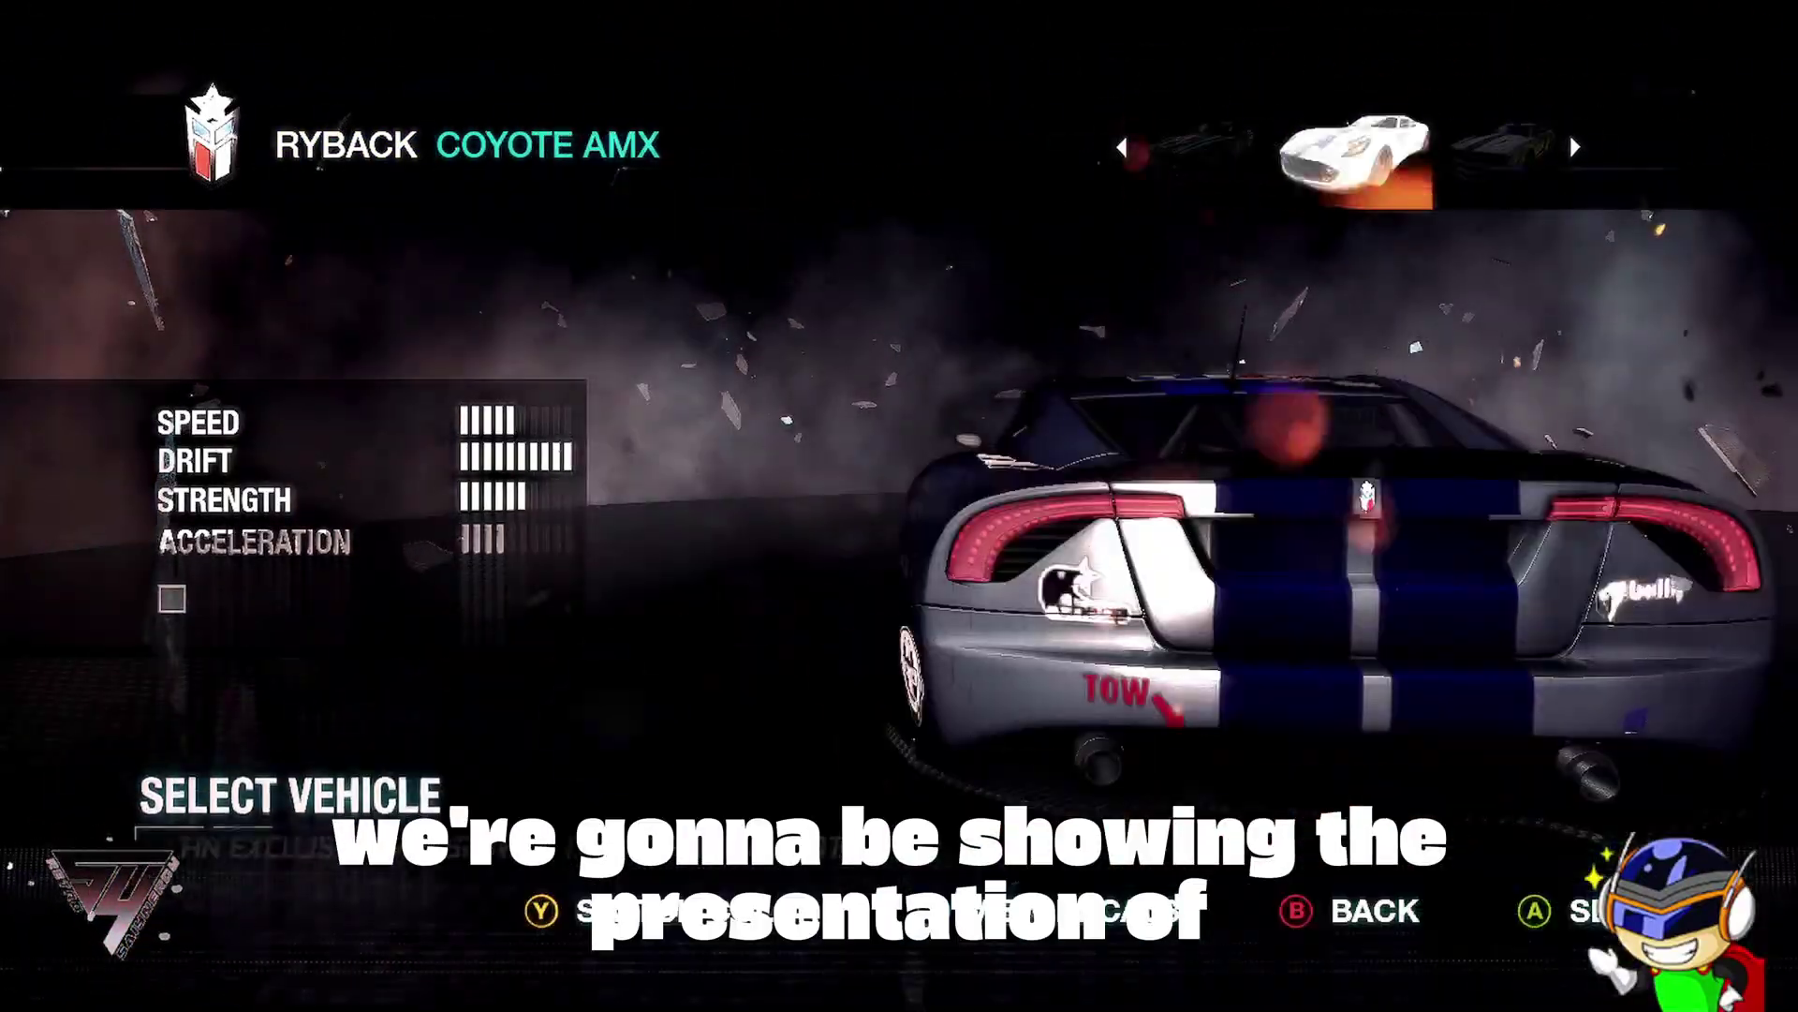
key(Left)
key(Right)
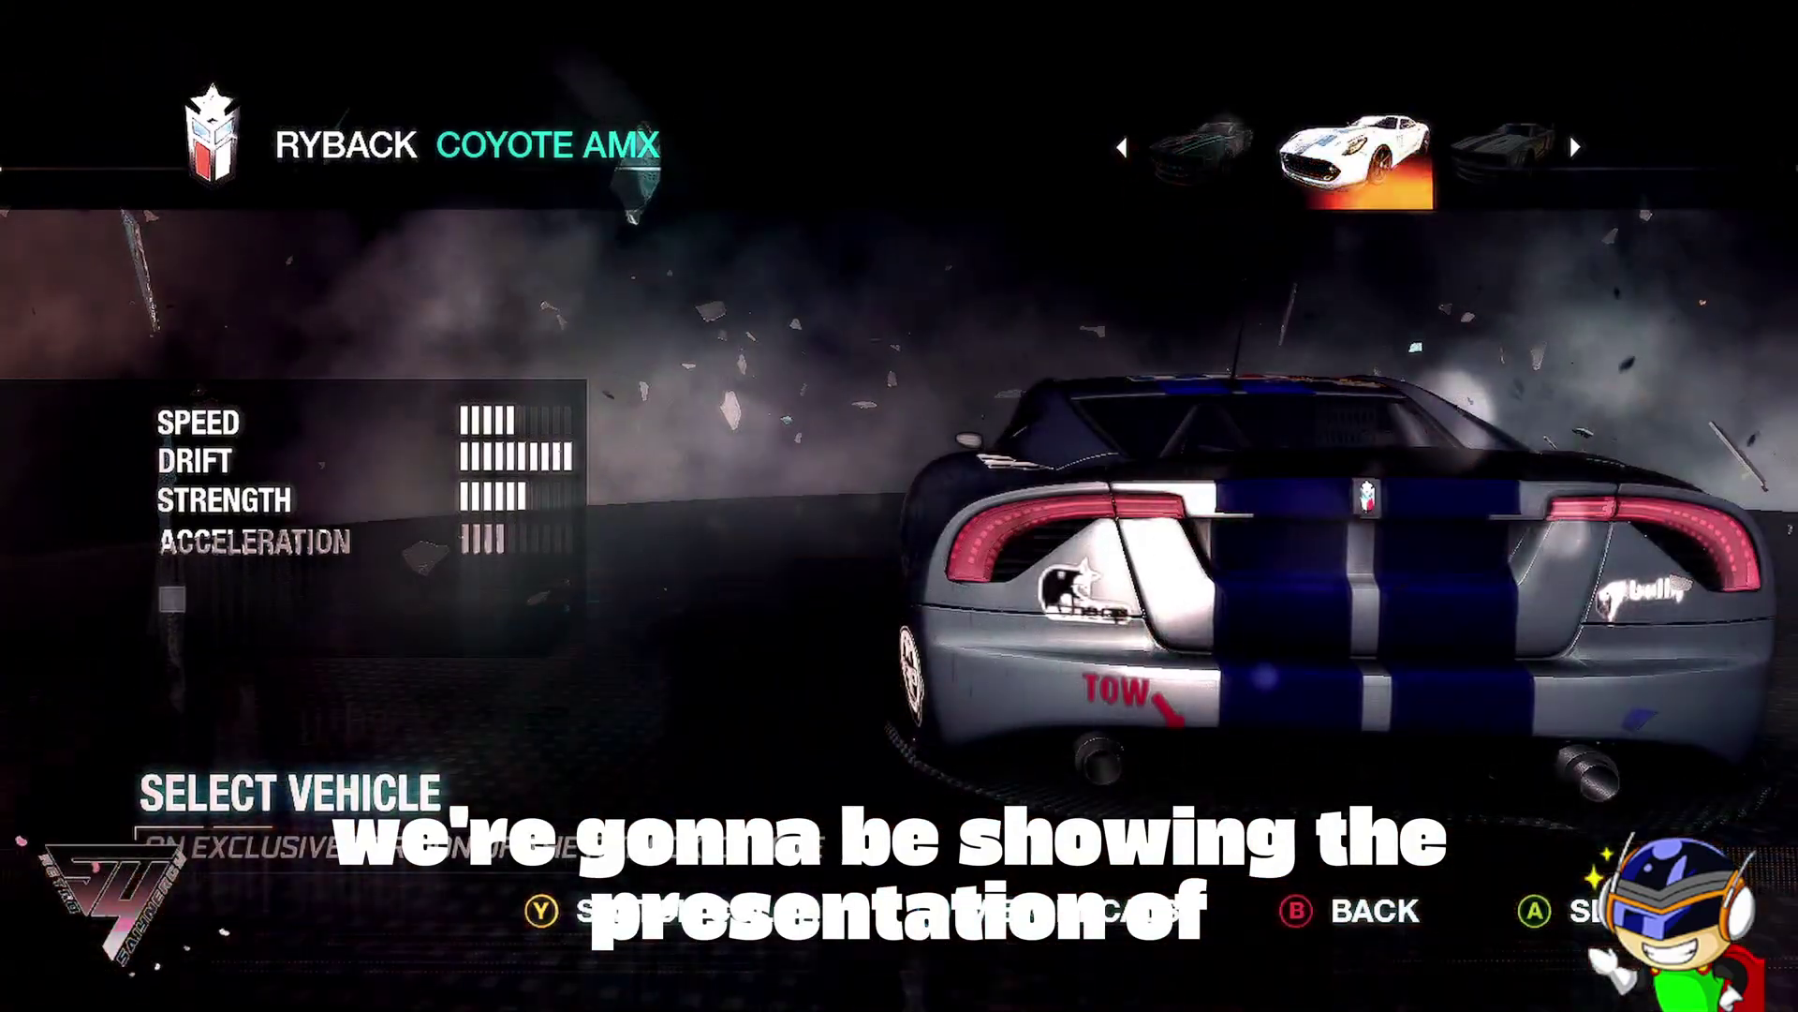
key(Right)
key(Right)
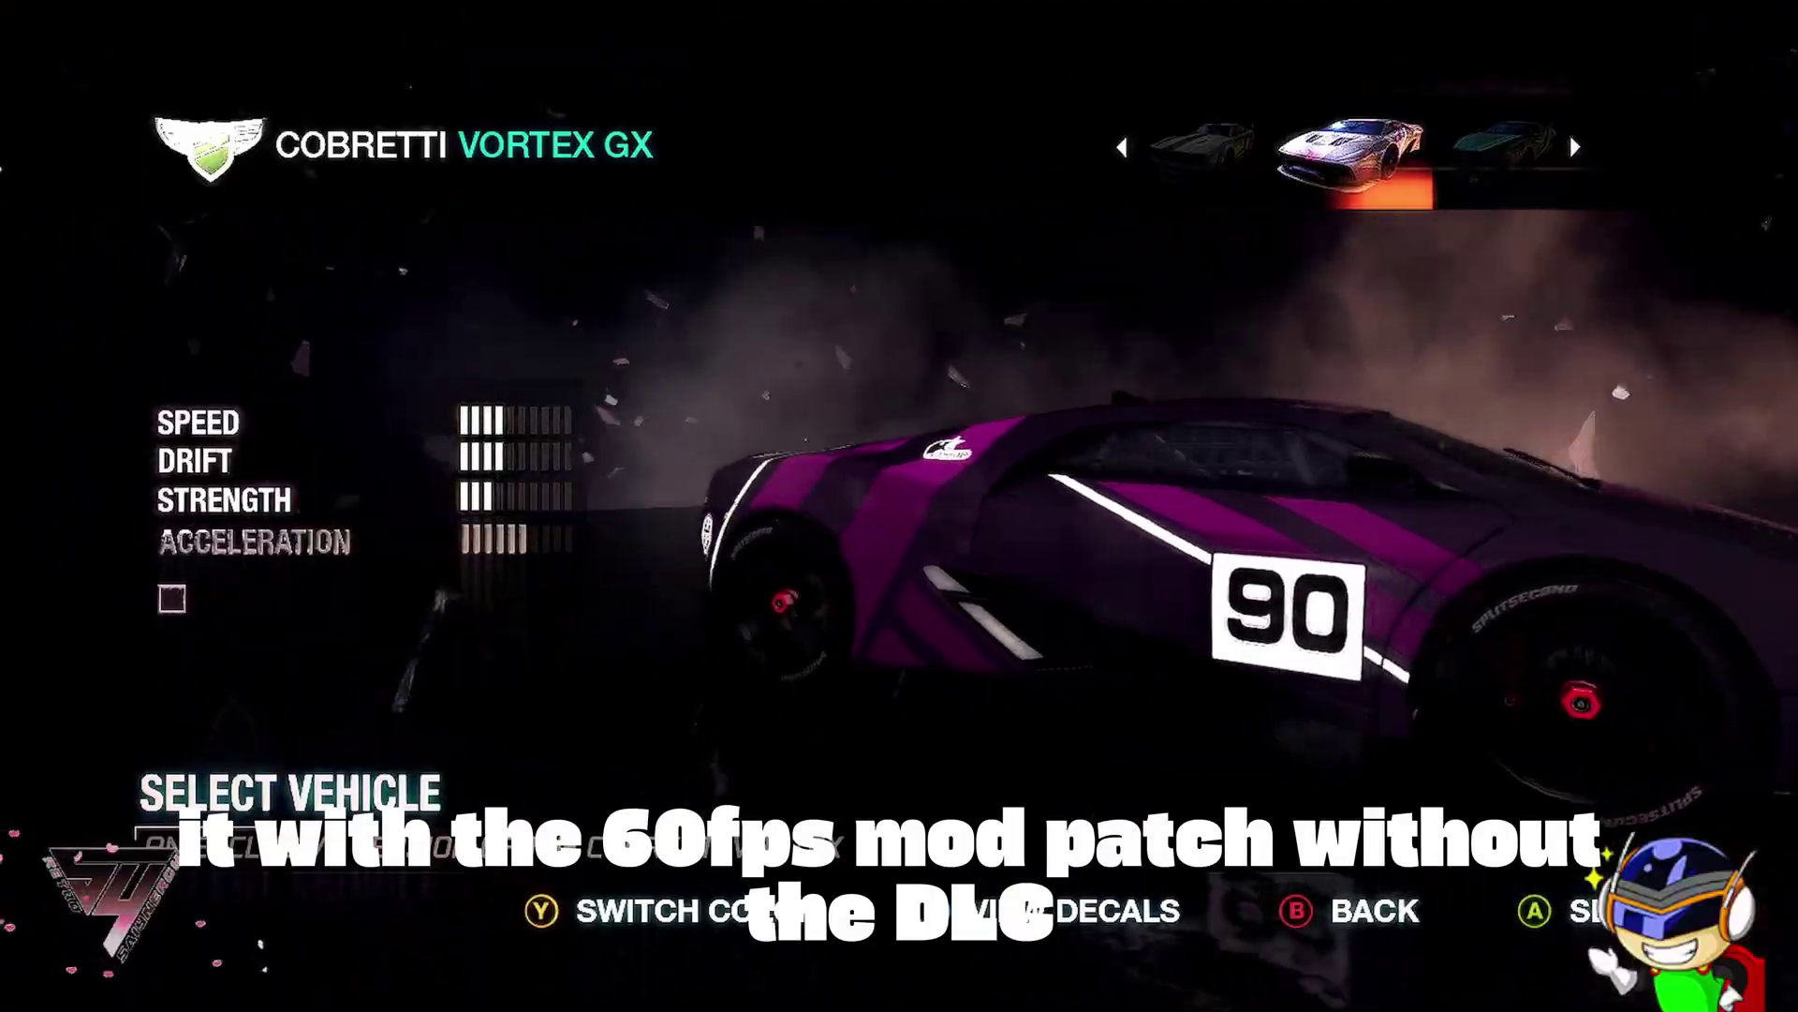
key(Right)
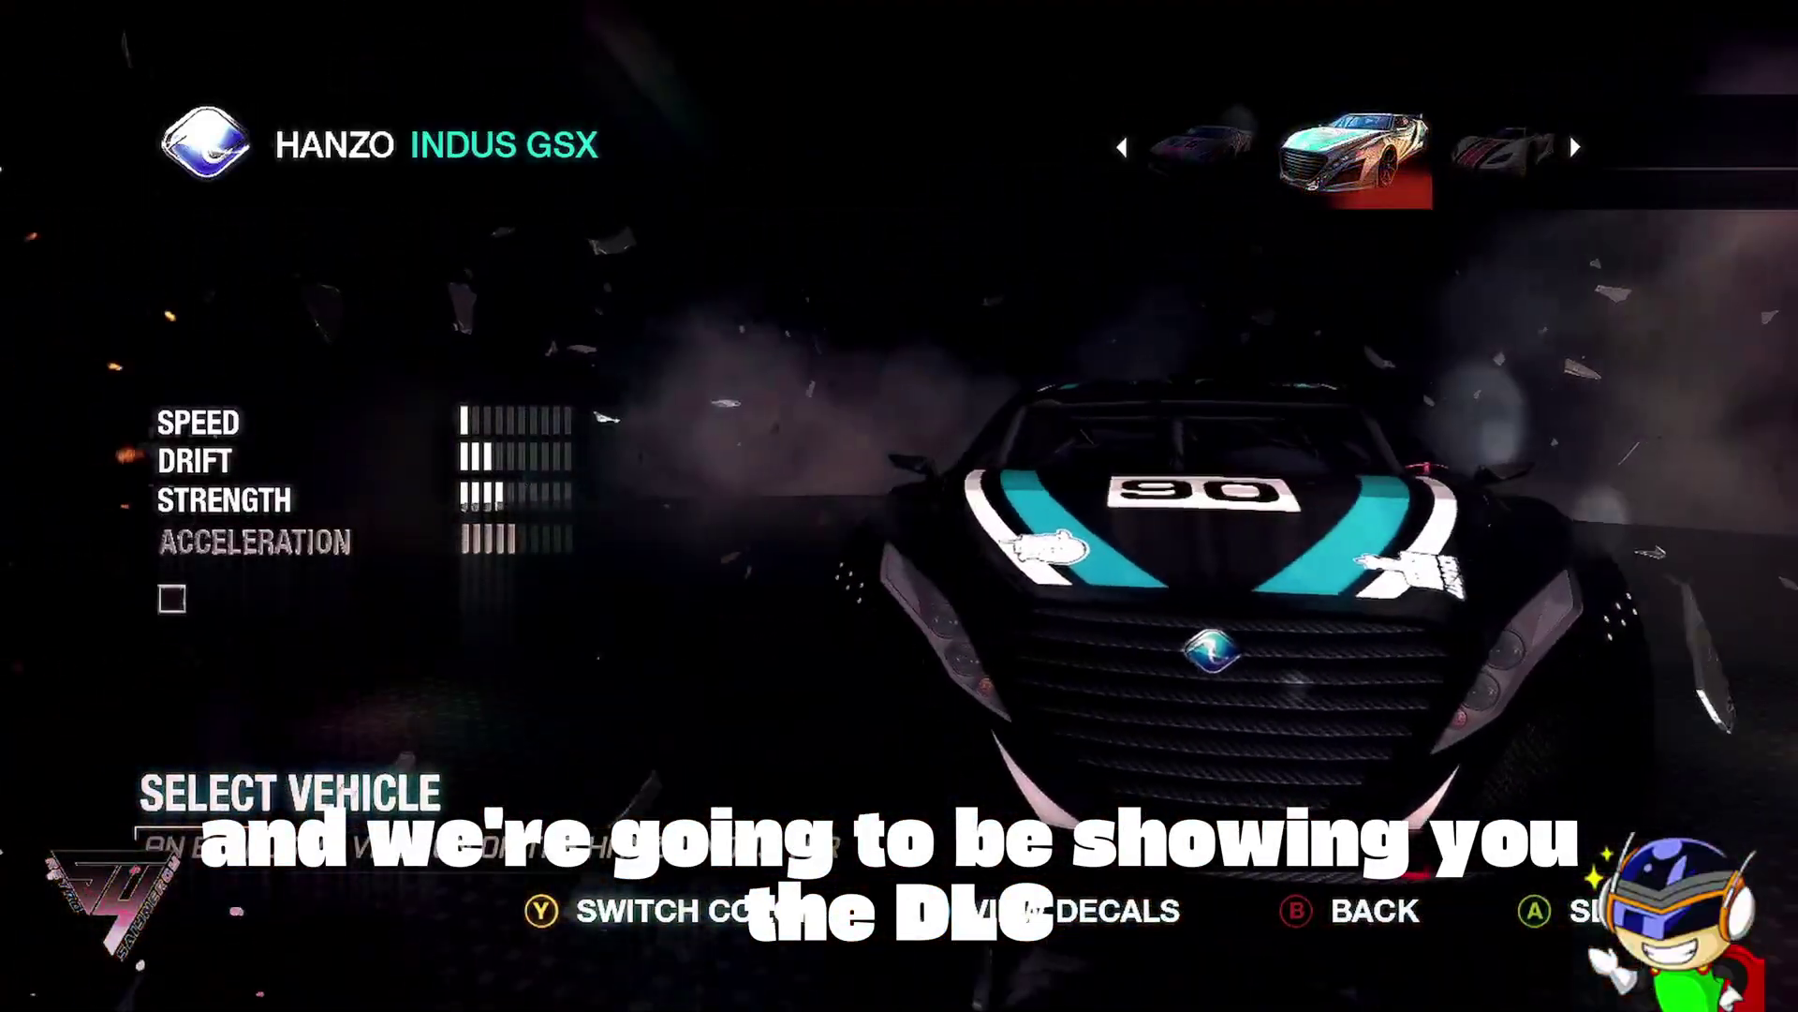
key(Right)
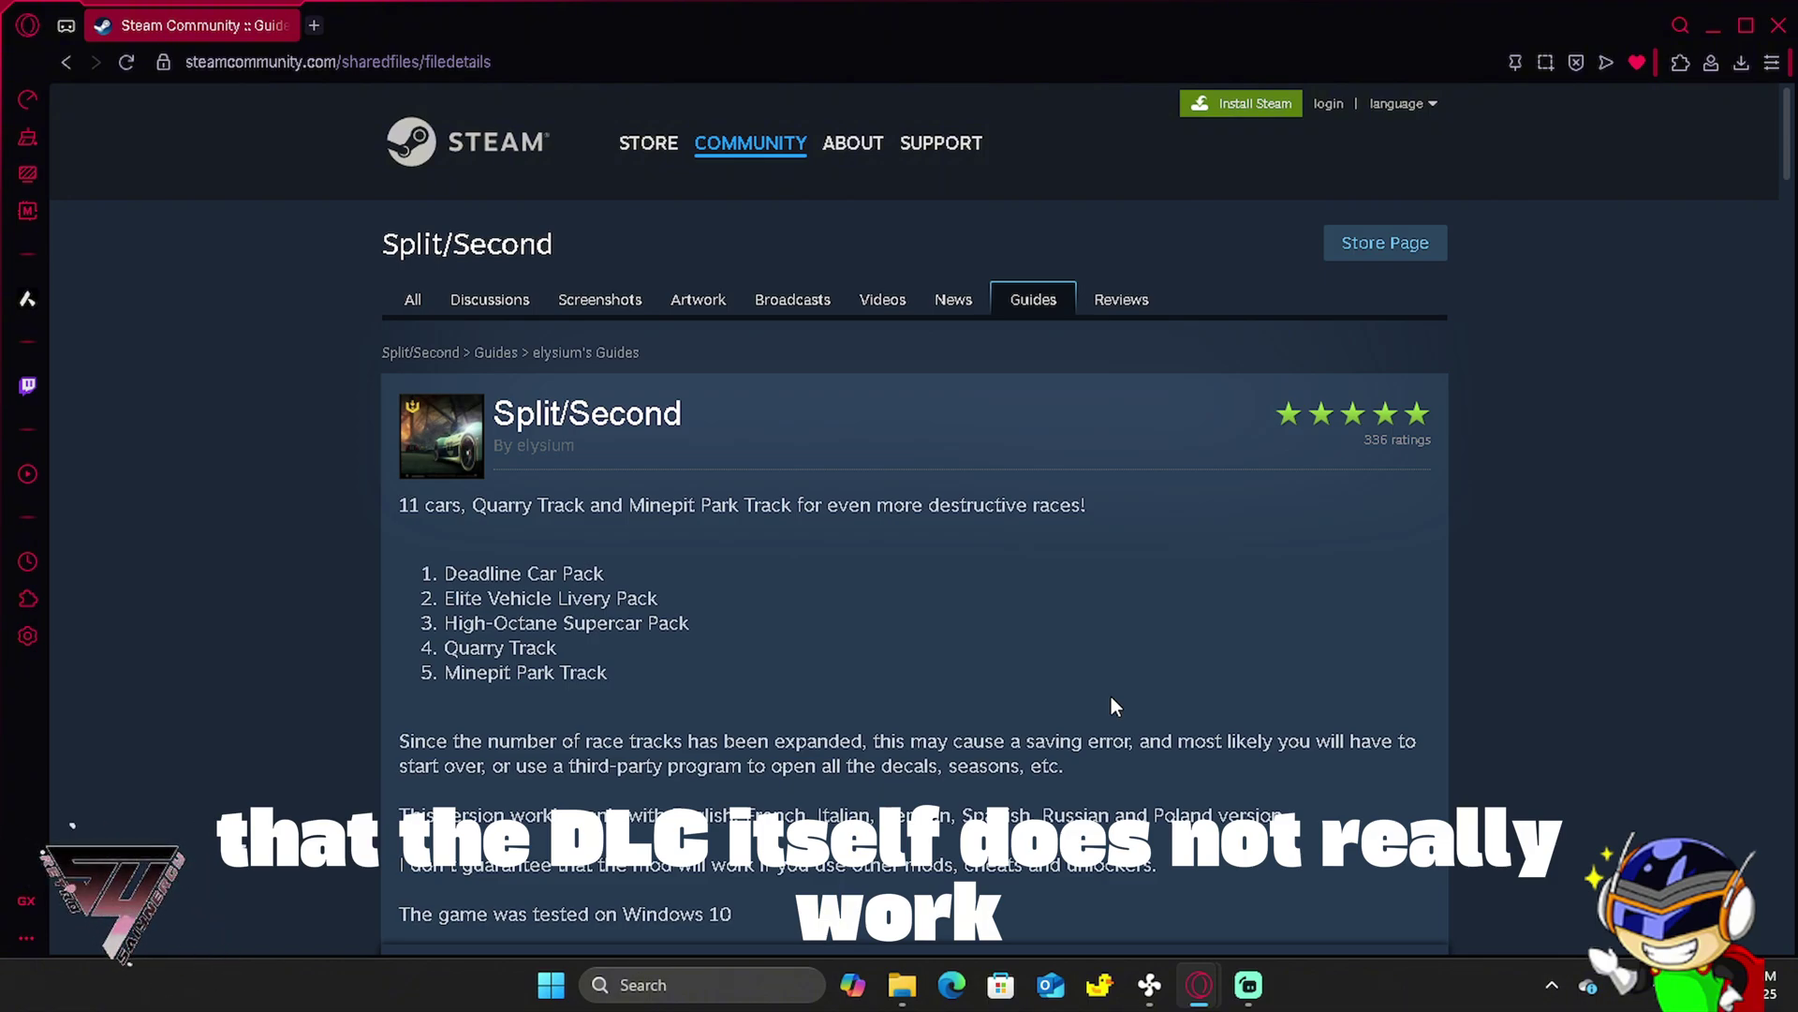
Read through the Split/Second Steam guide, examining its overview, Preamble and vehicle pack sections.
scroll(1077, 565, down, 1)
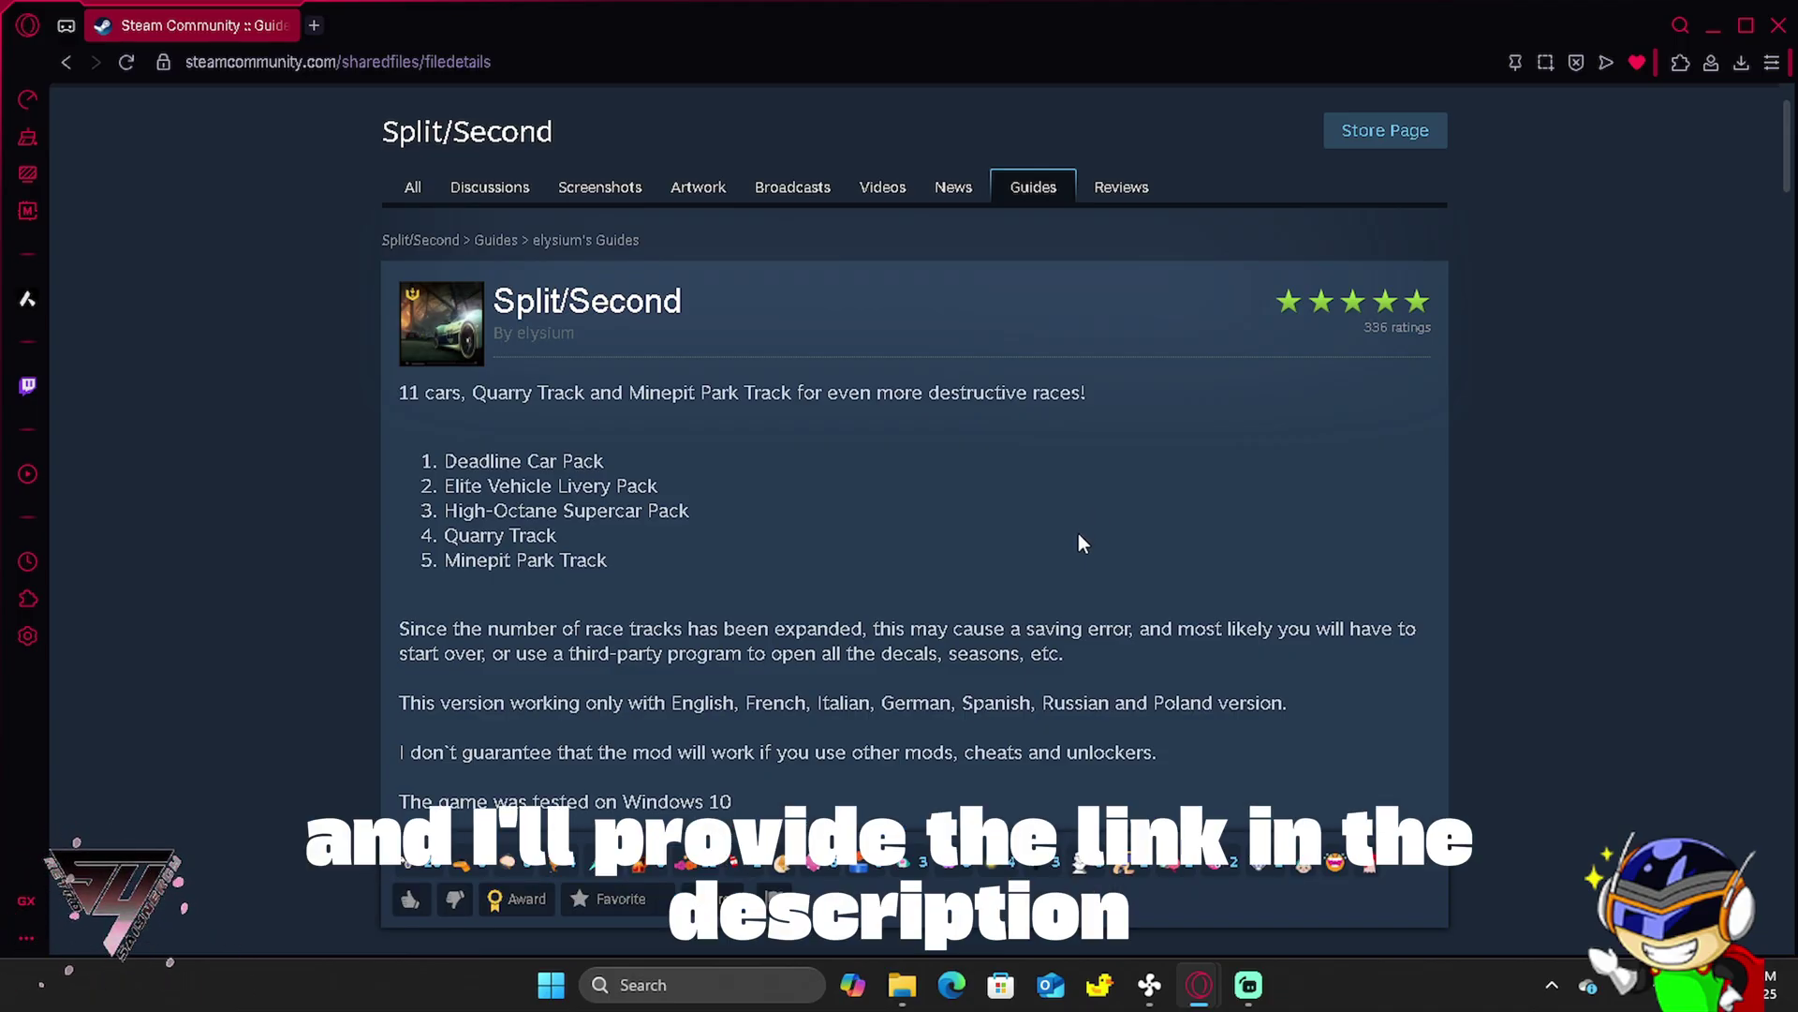
scroll(1081, 526, down, 1)
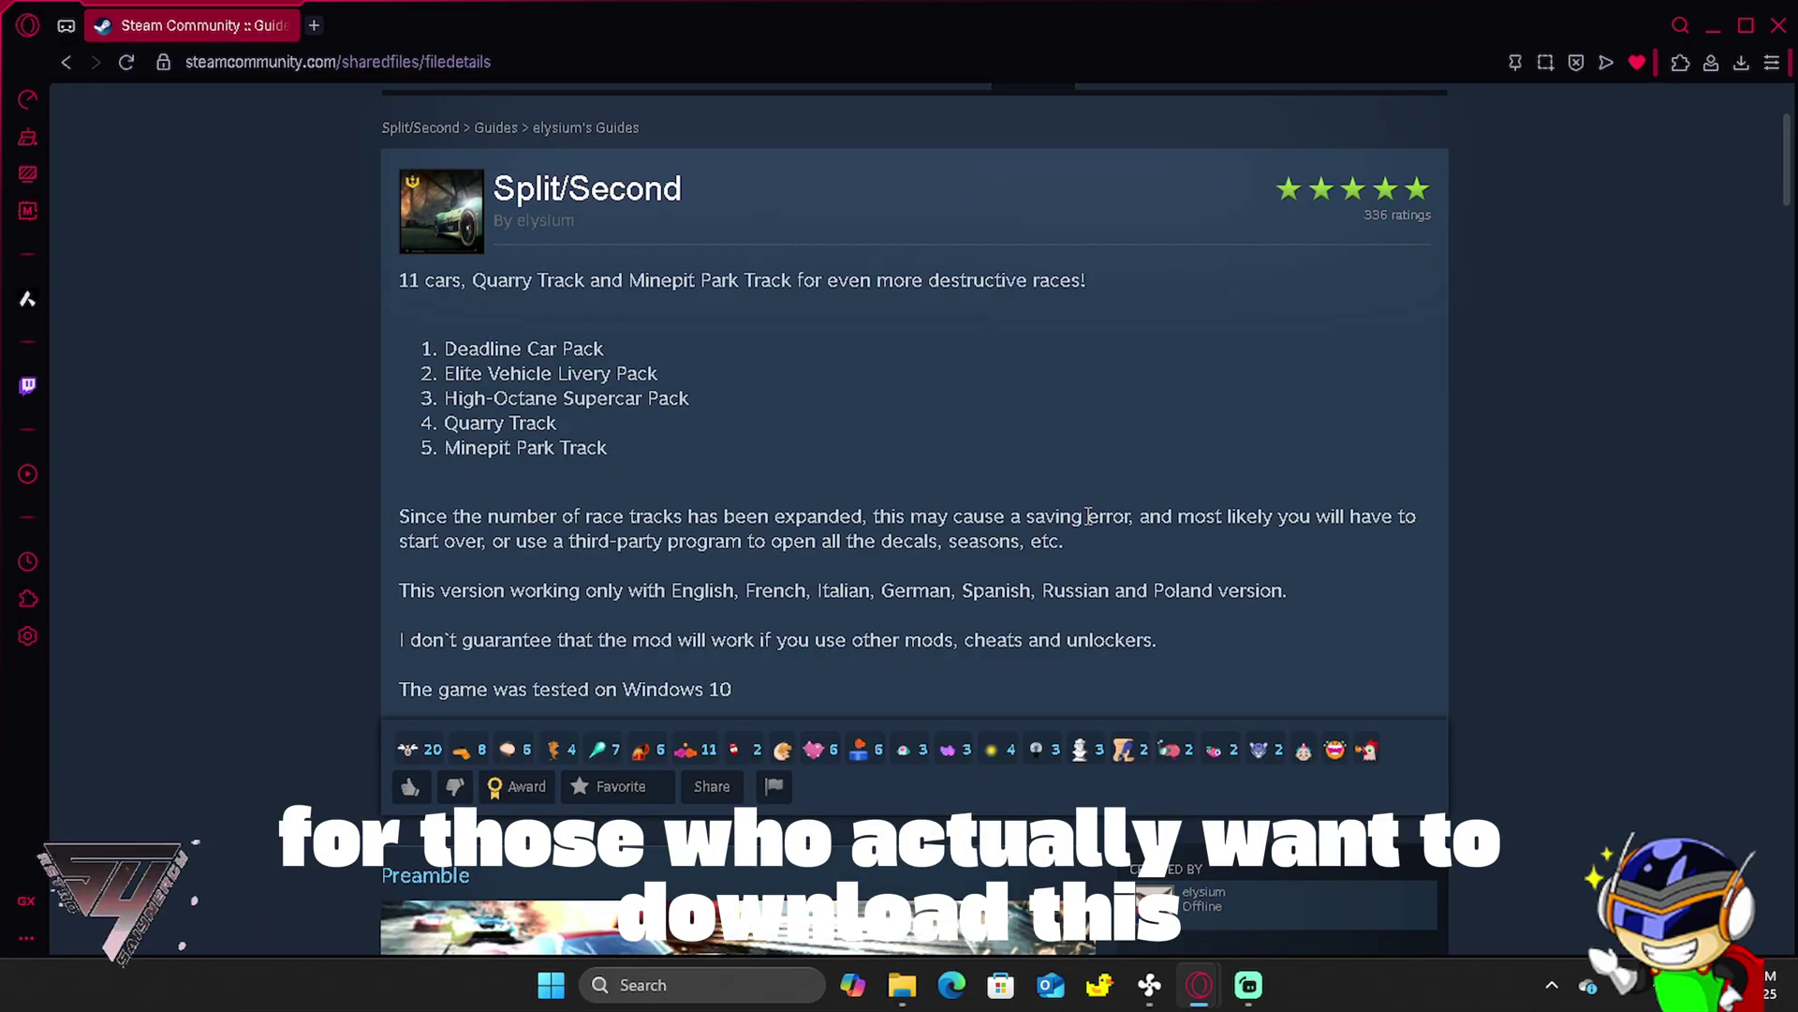
scroll(1089, 514, down, 4)
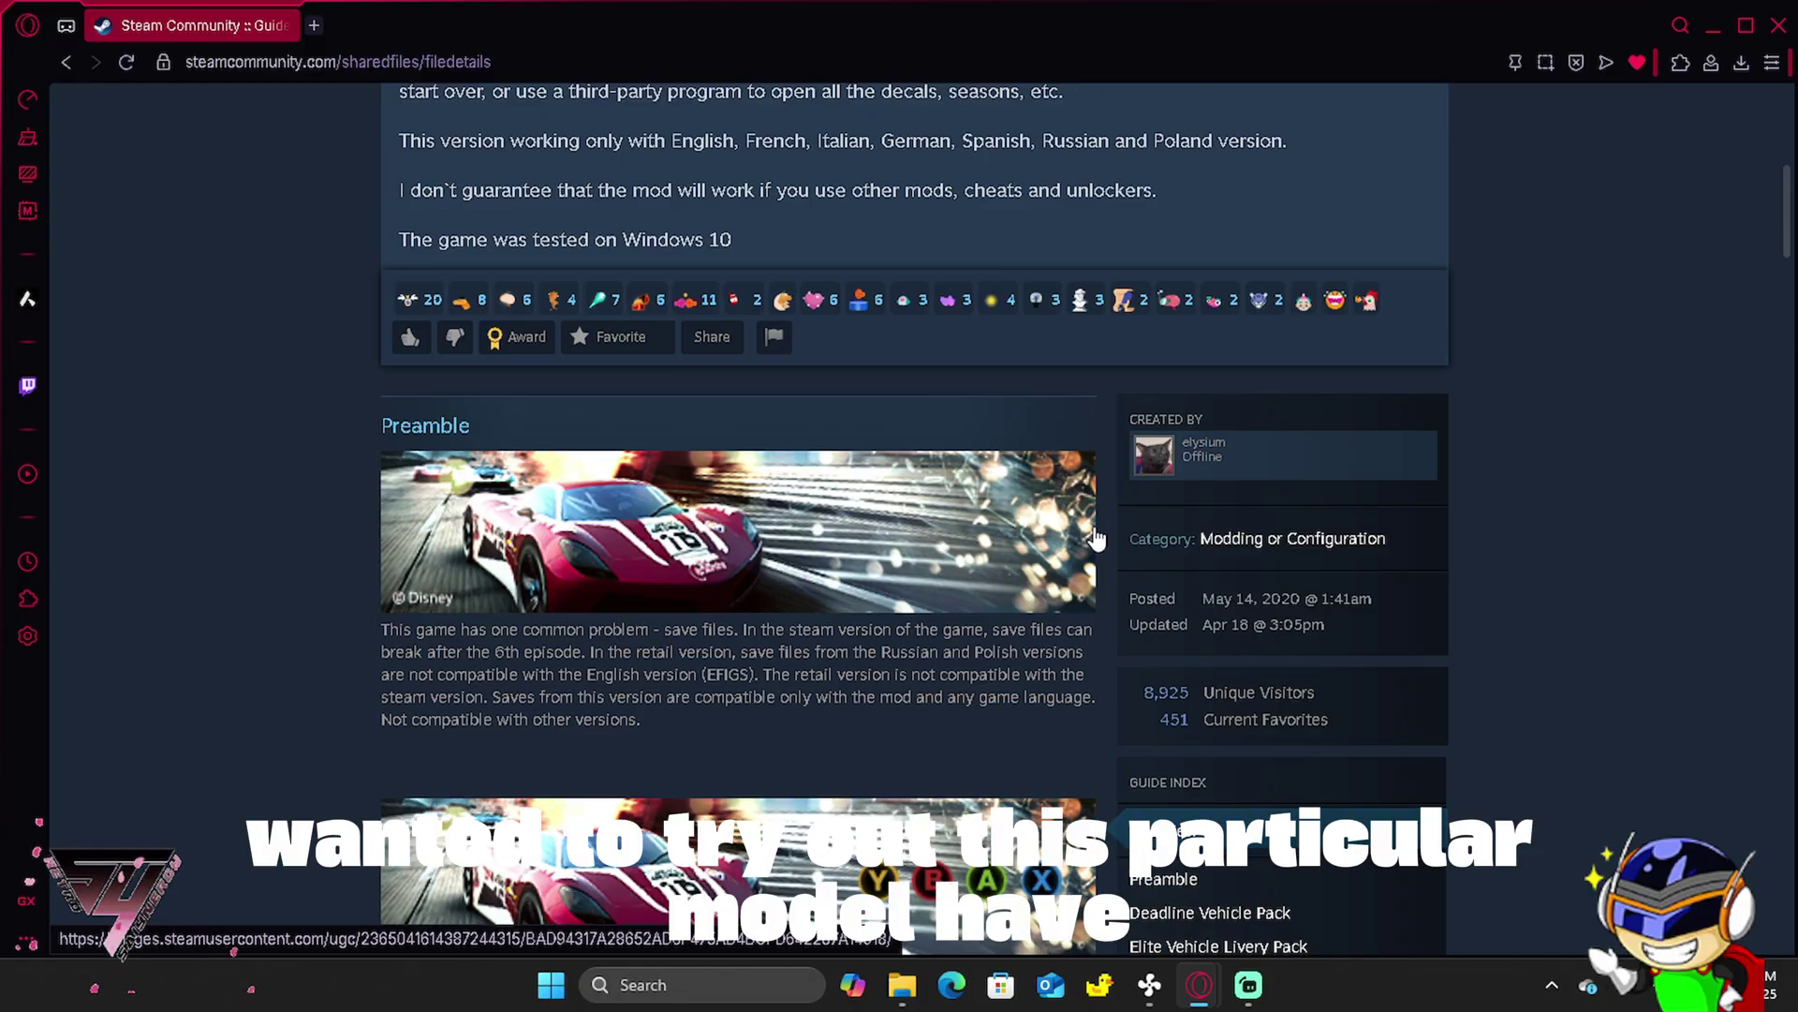
scroll(1096, 524, down, 1)
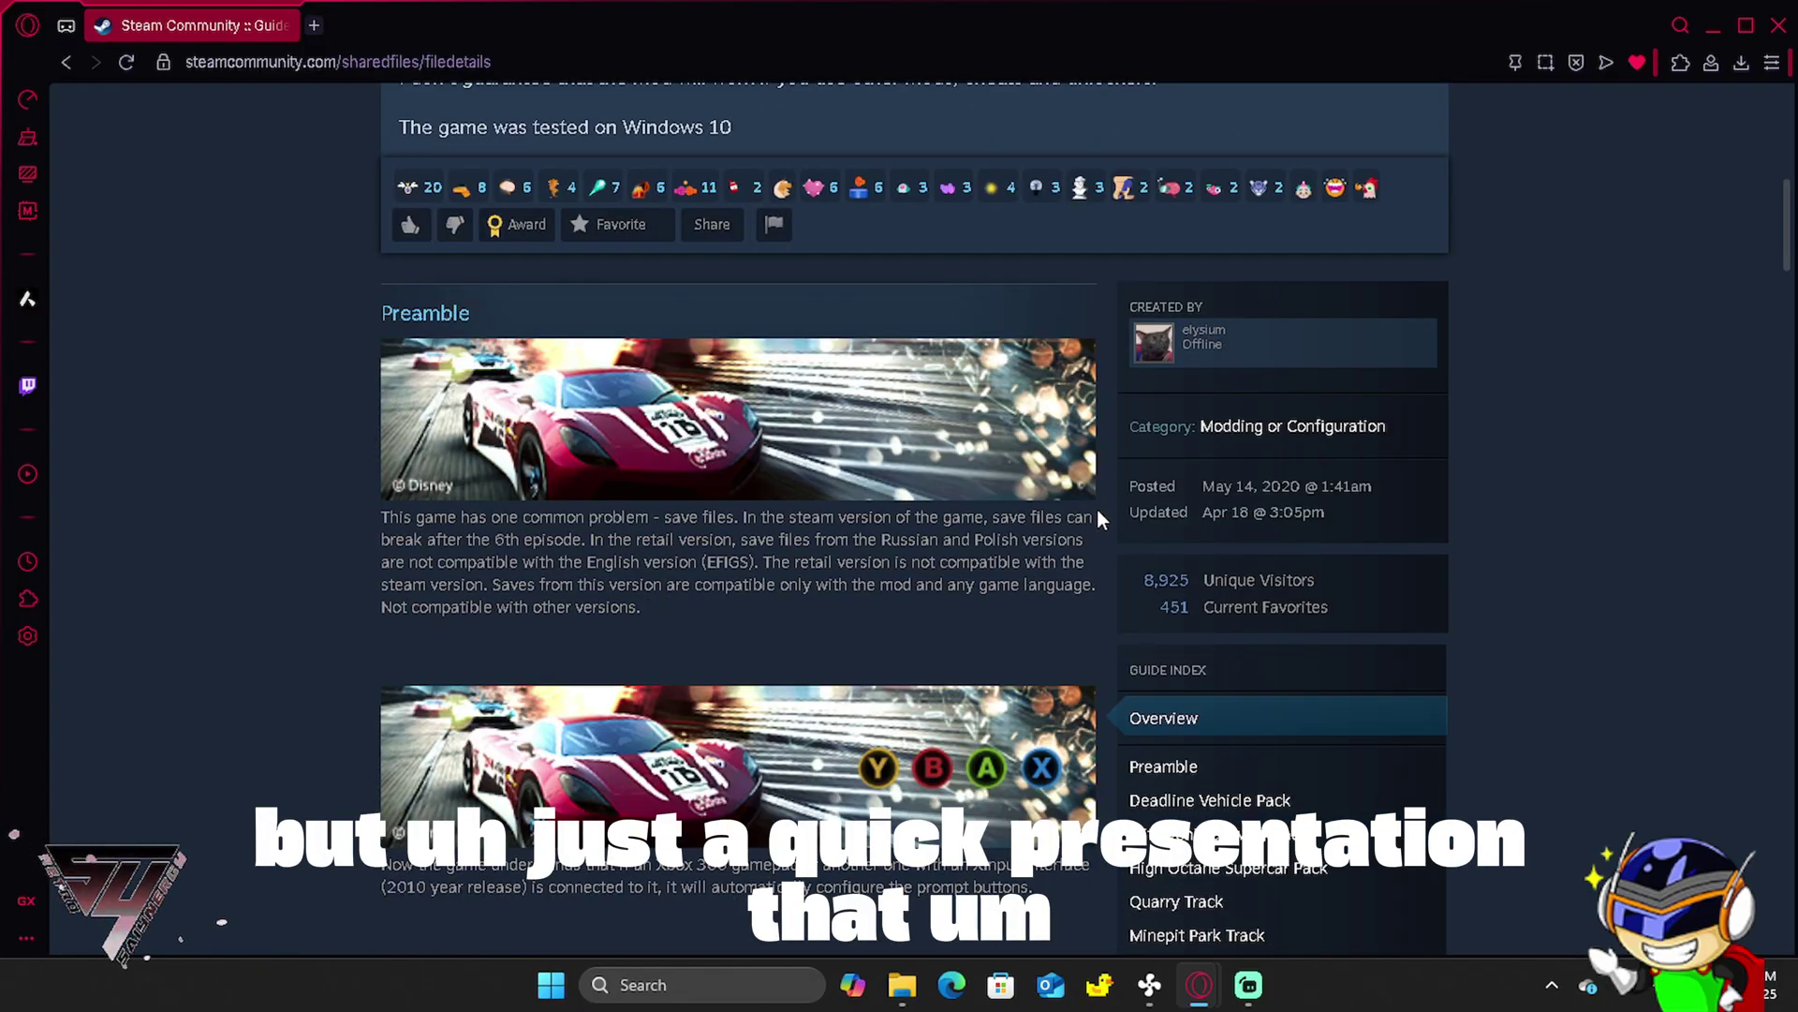
scroll(1099, 505, down, 9)
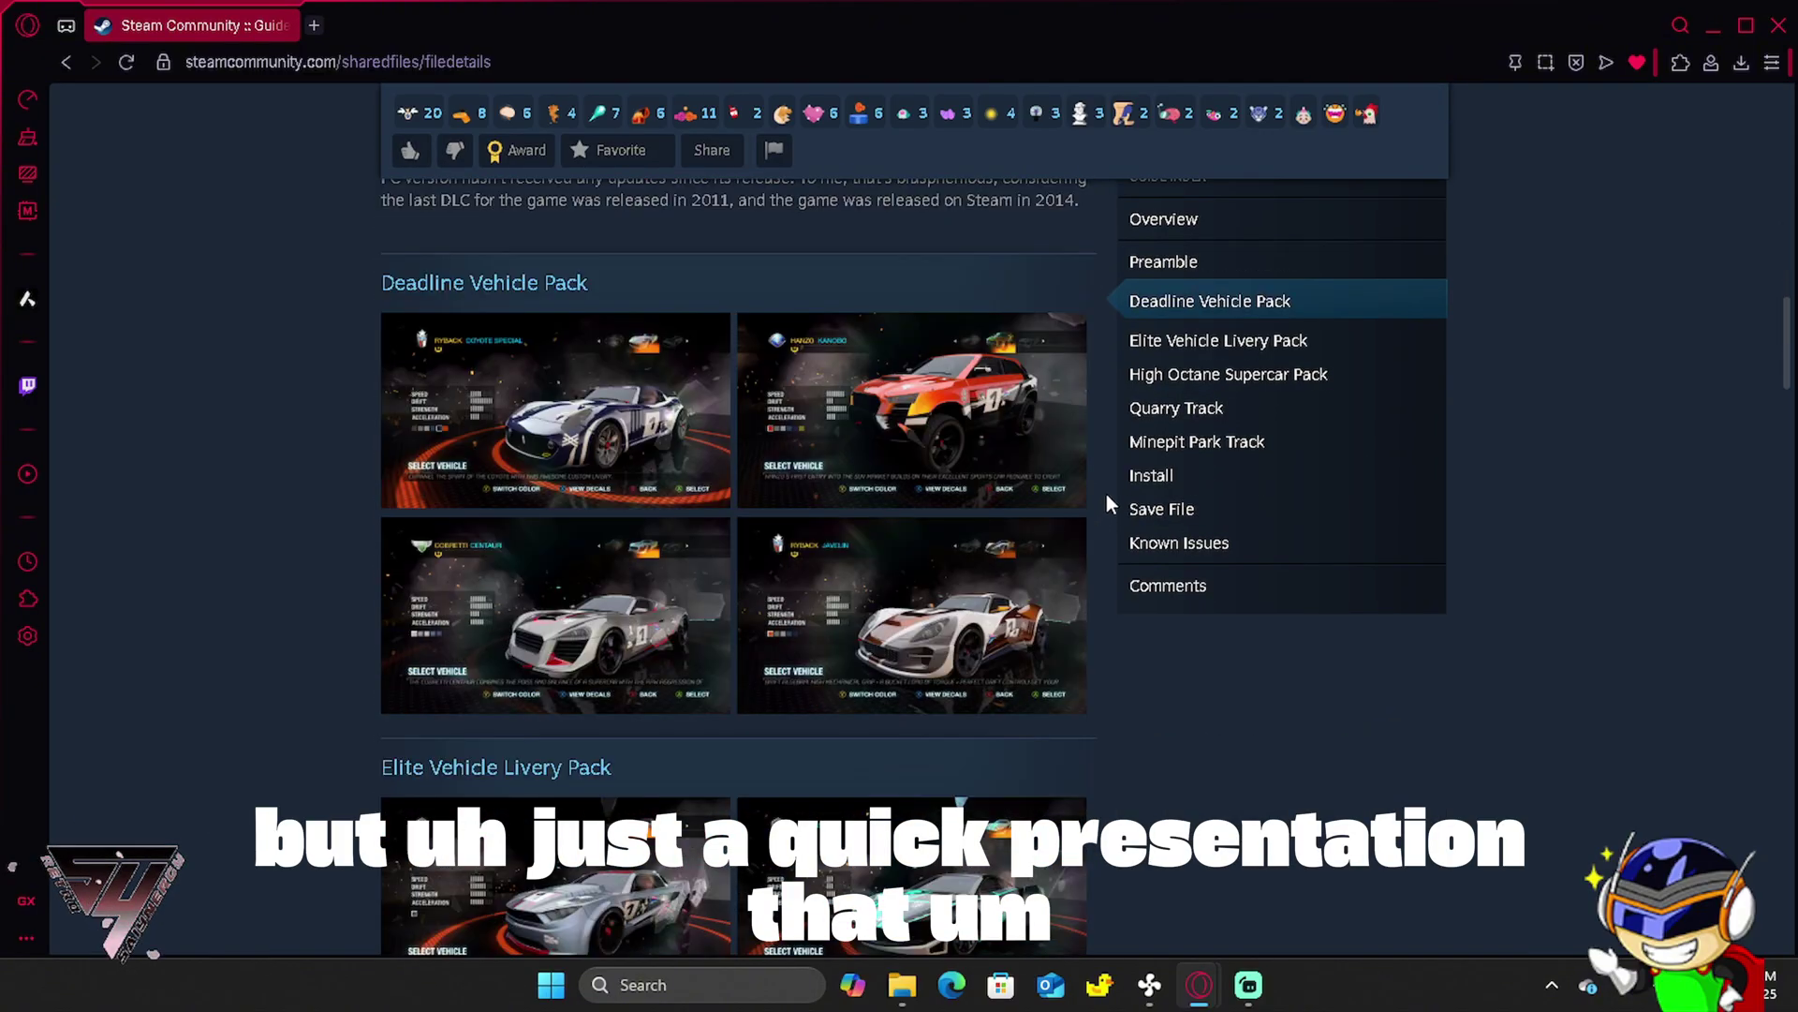
scroll(1109, 481, down, 9)
scroll(1109, 477, up, 11)
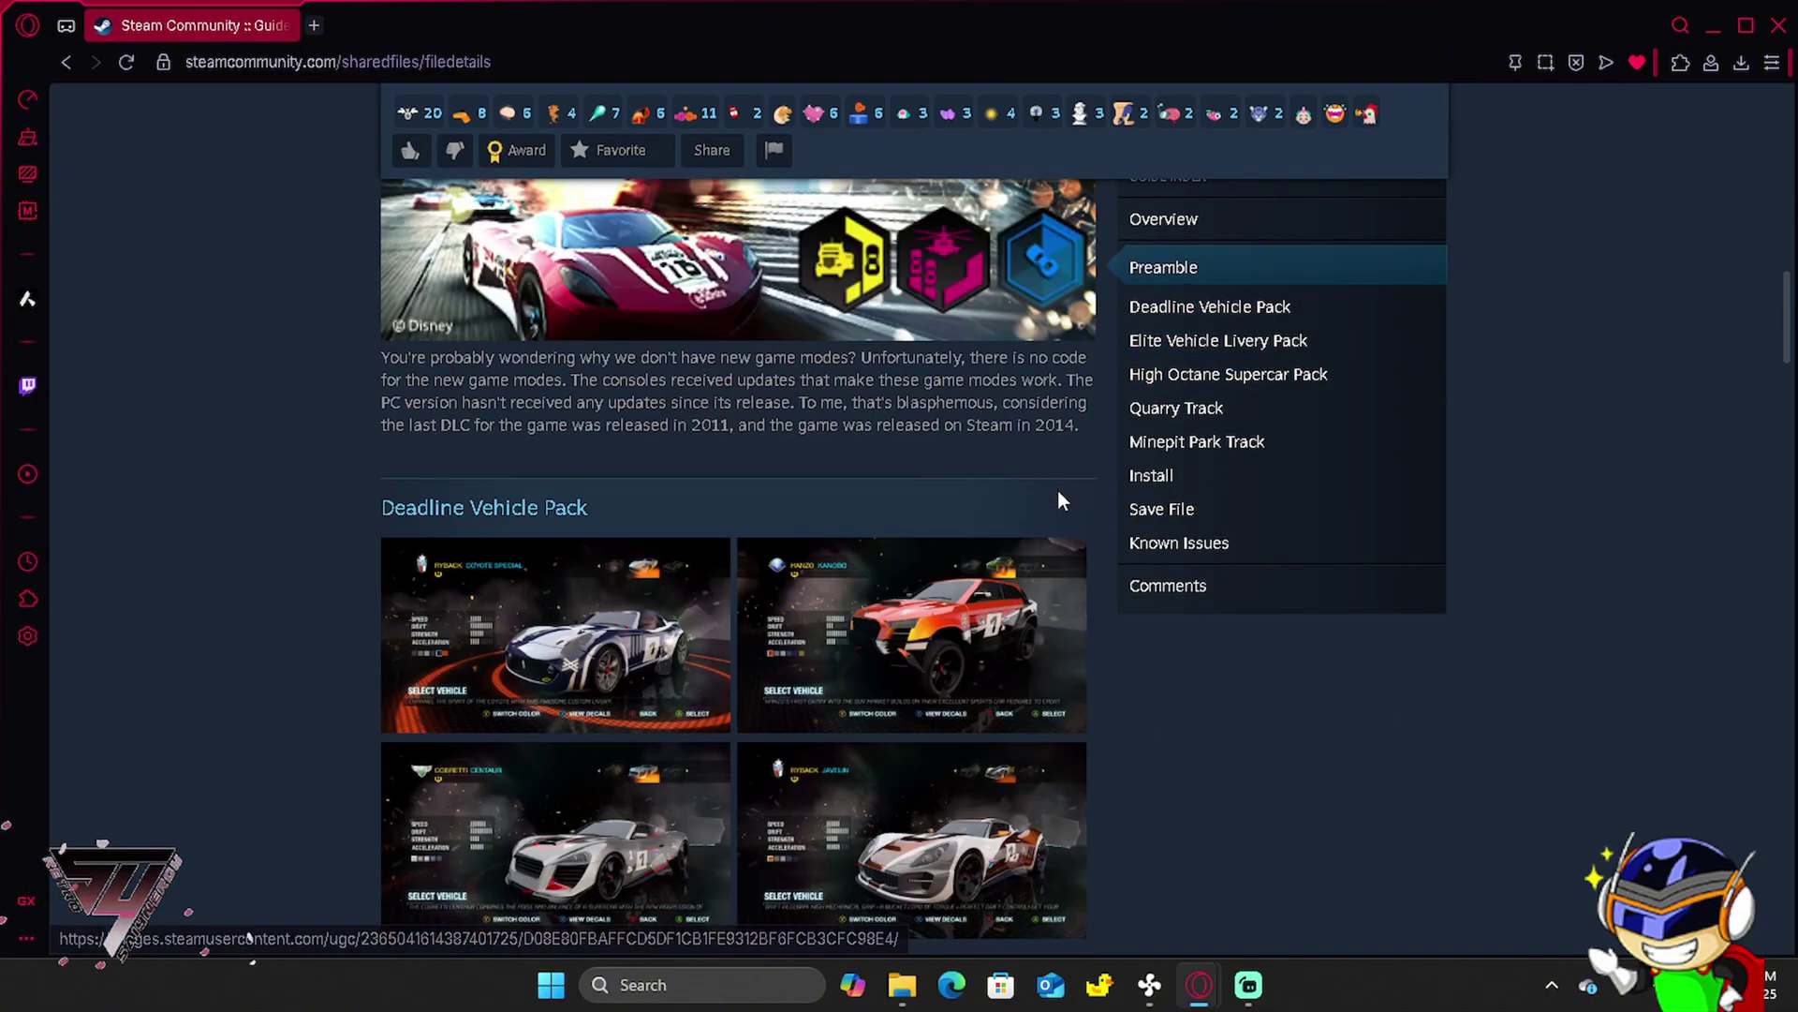
scroll(1054, 497, up, 8)
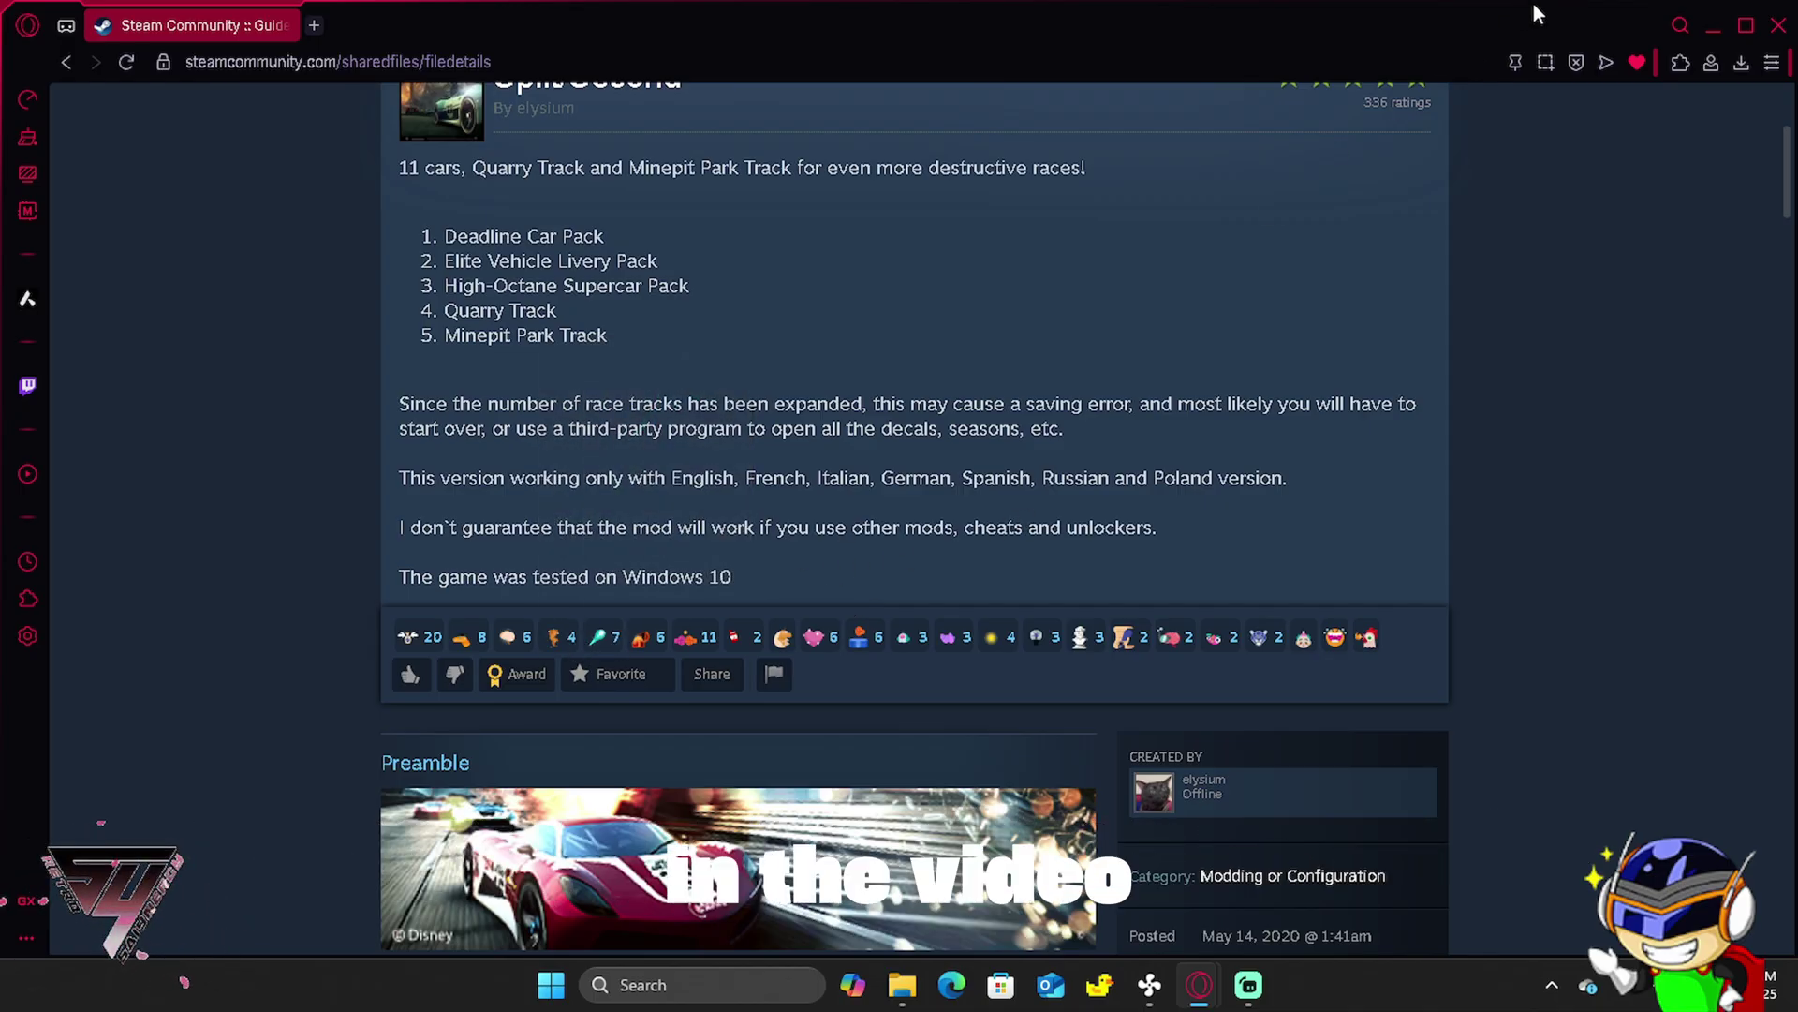
Switch to File Explorer's Downloads folder and delete the NVIDIA_Broadcast_v2.0.2.31240911 installer.
click(1714, 29)
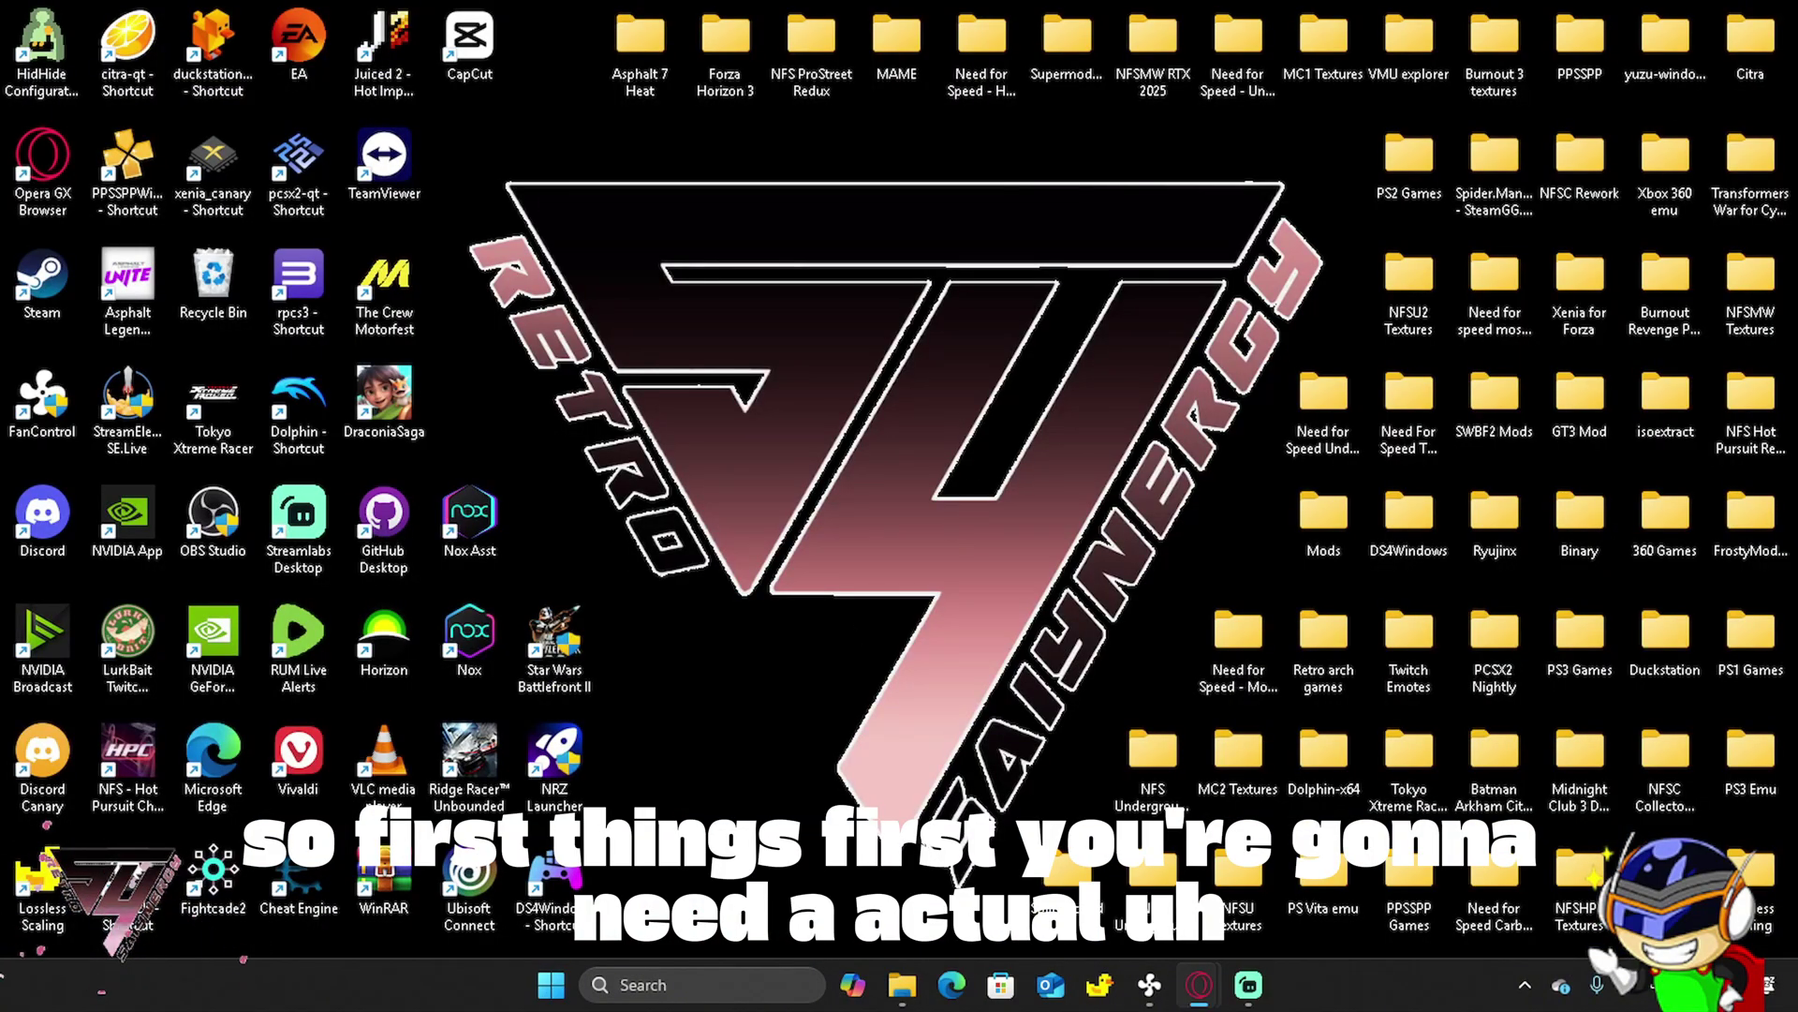
click(902, 984)
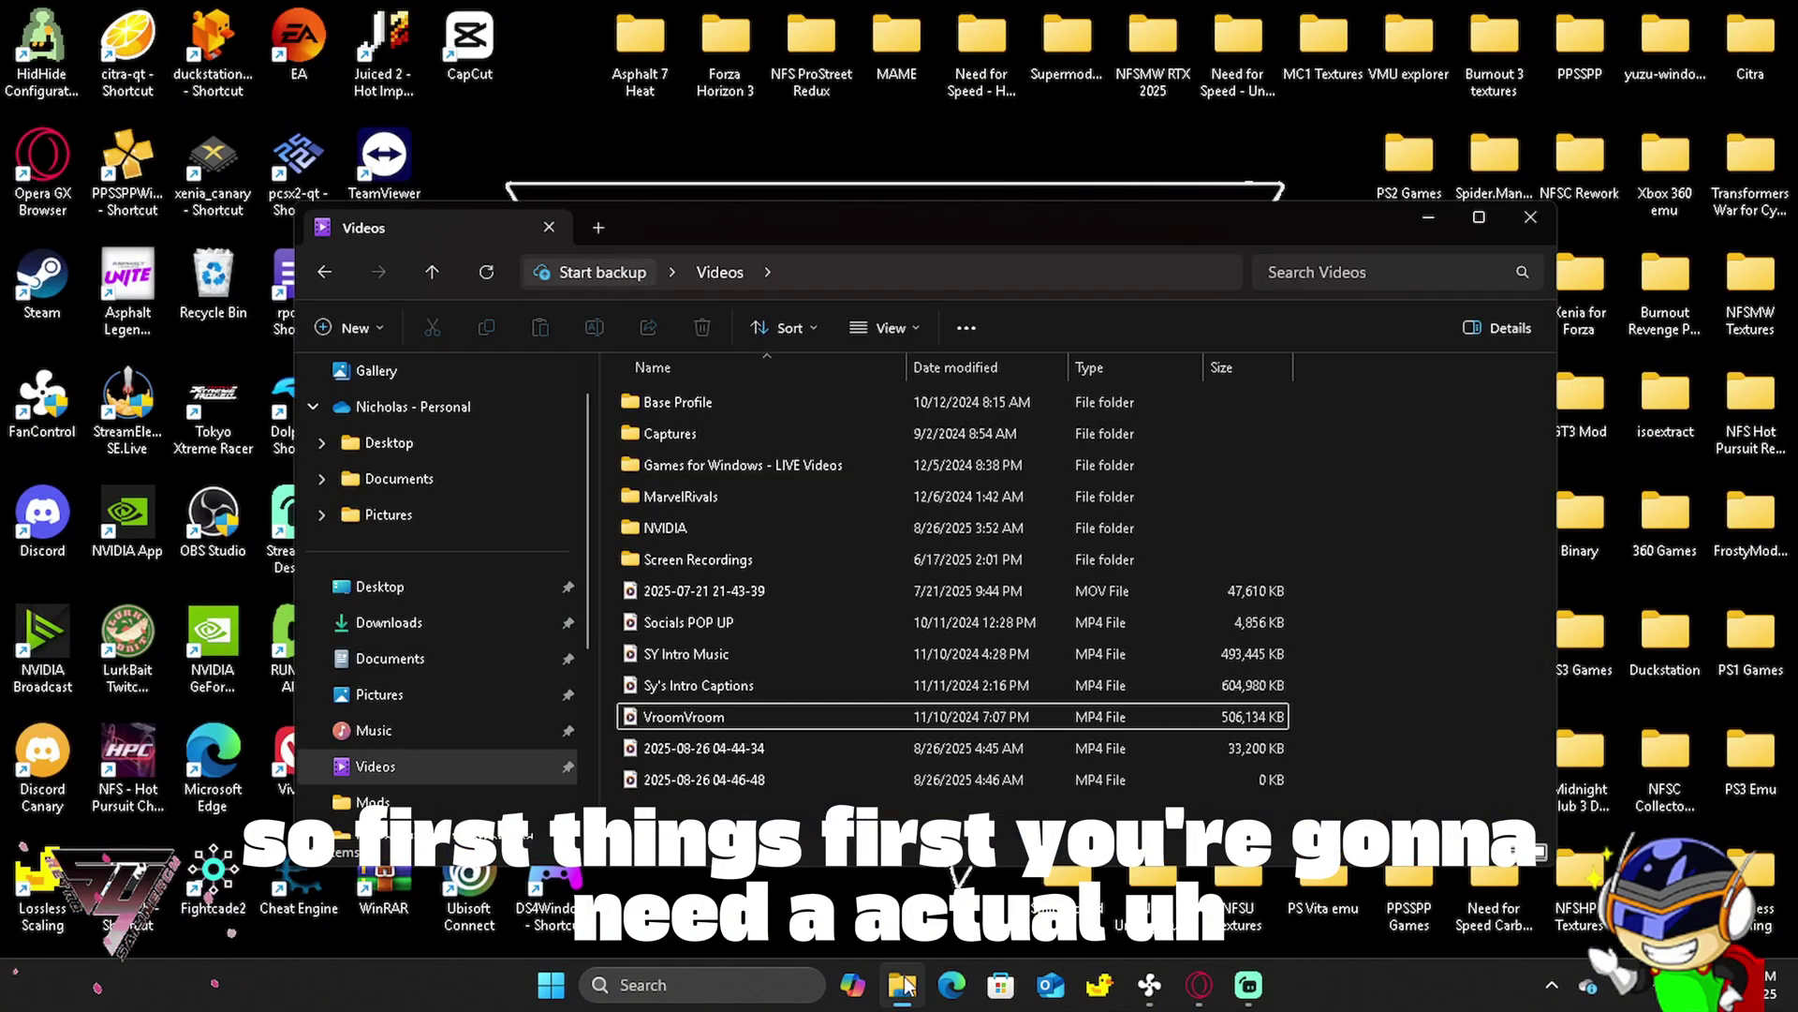
click(386, 624)
click(761, 436)
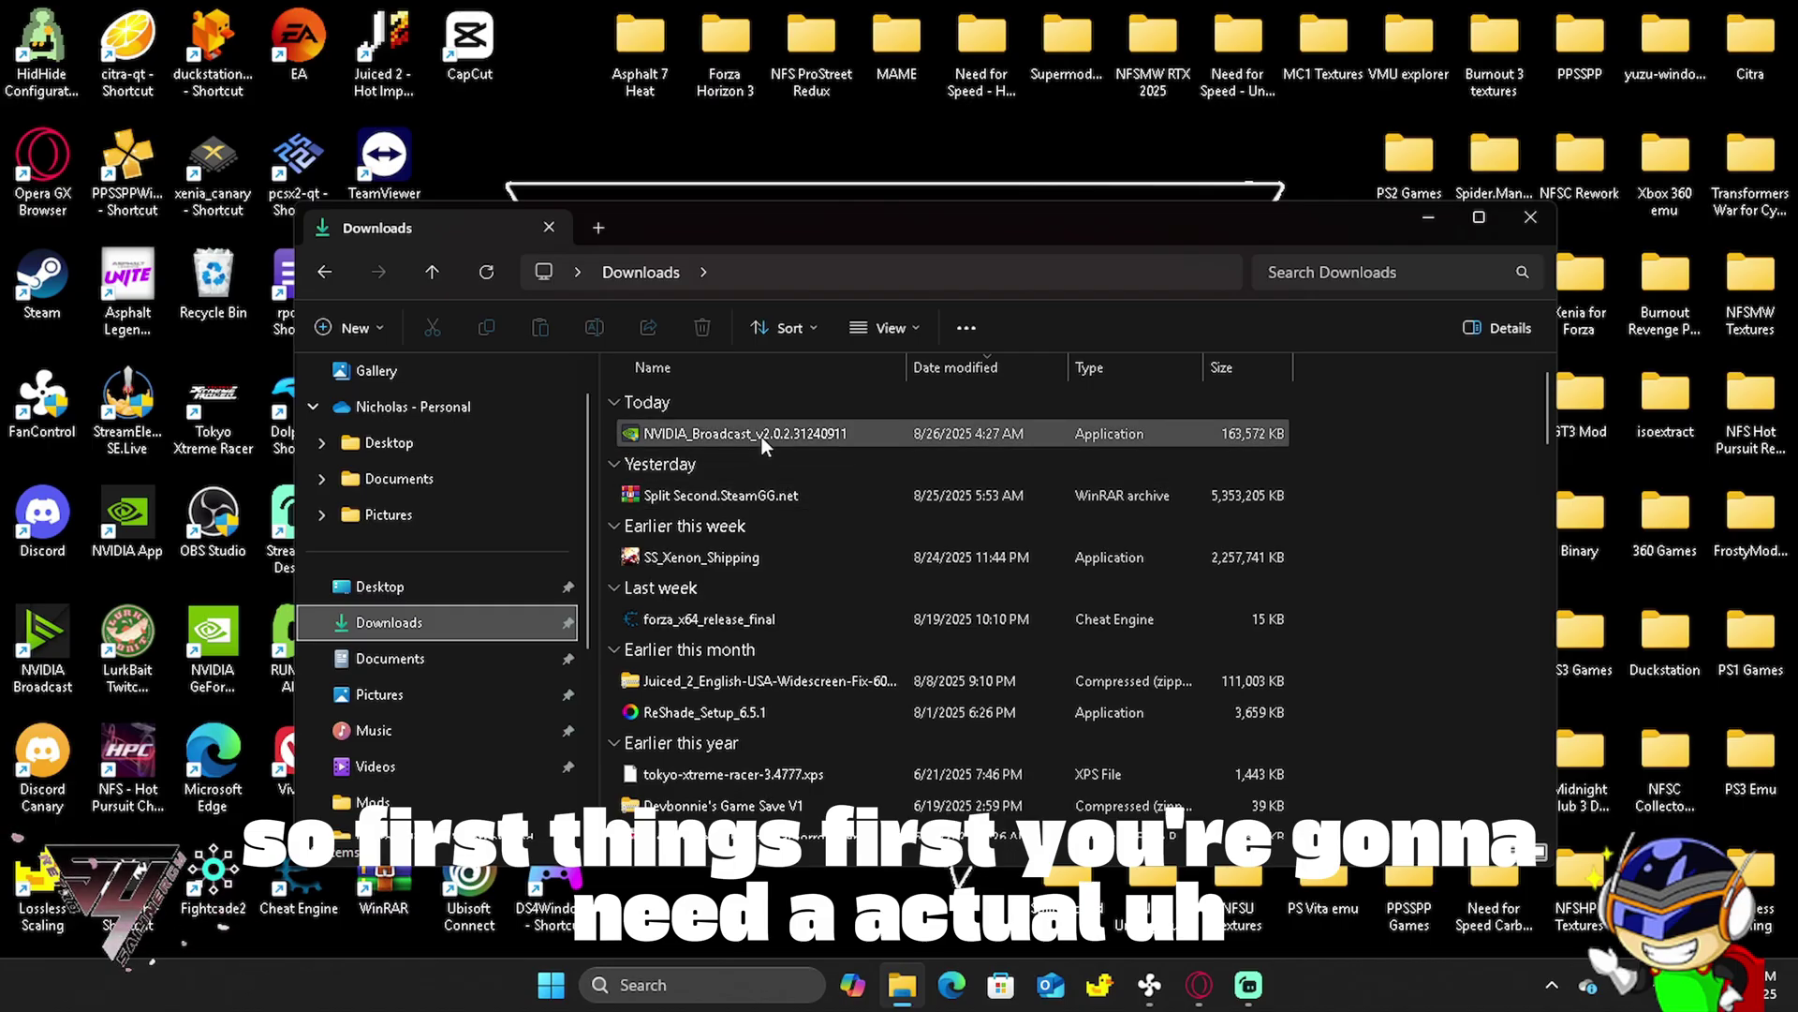
right_click(762, 437)
click(1090, 379)
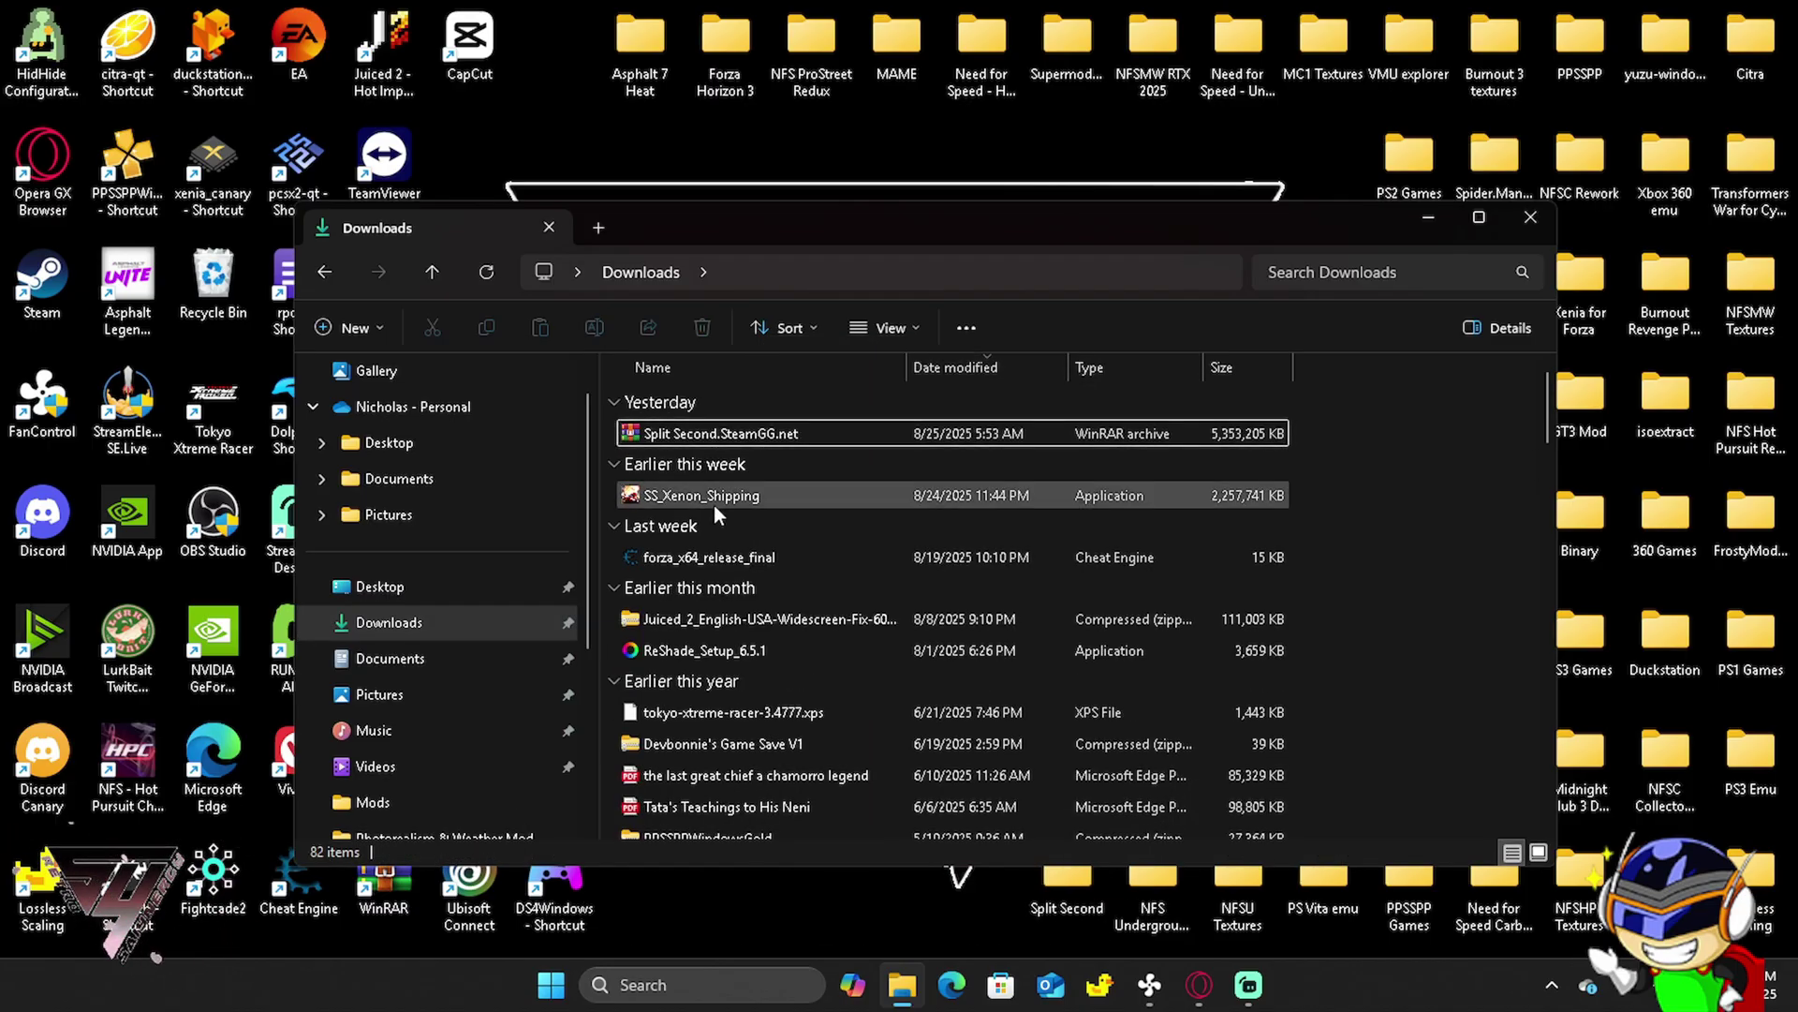
Extract the game folder from the Split Second.SteamGG.net archive to the desktop, and clear the archive and Downloads windows away.
double_click(765, 436)
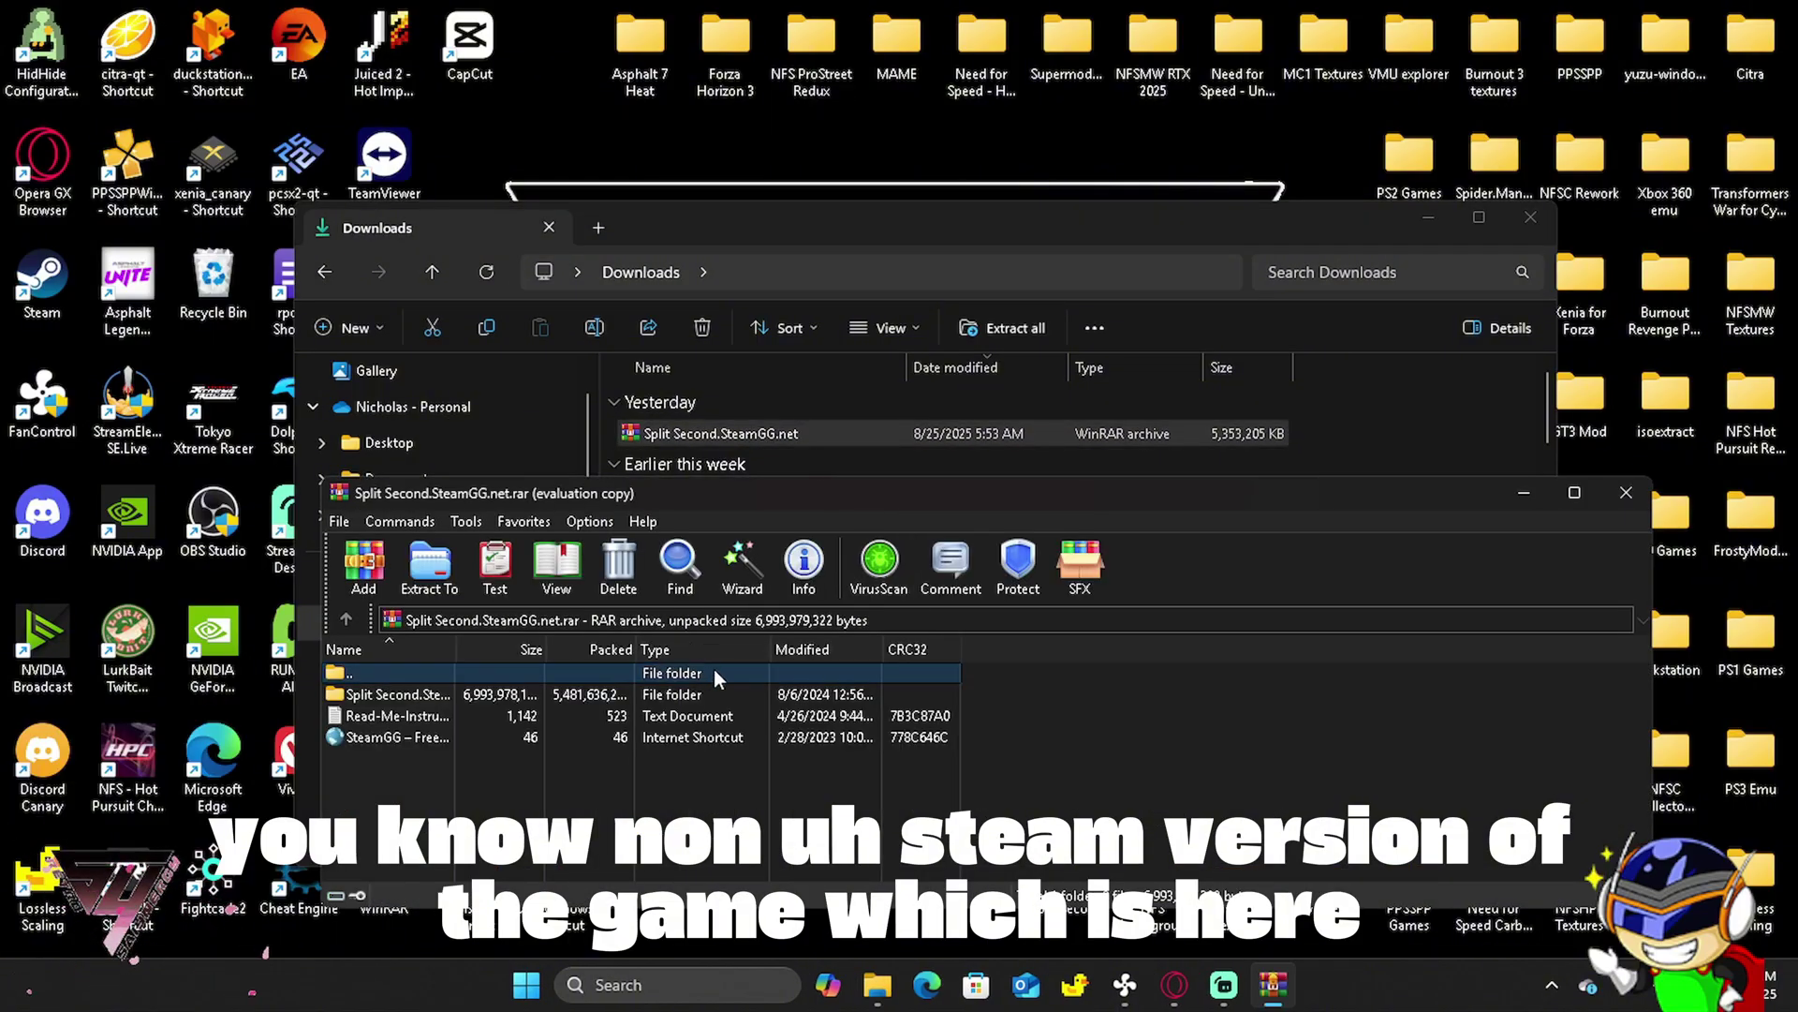
click(1086, 706)
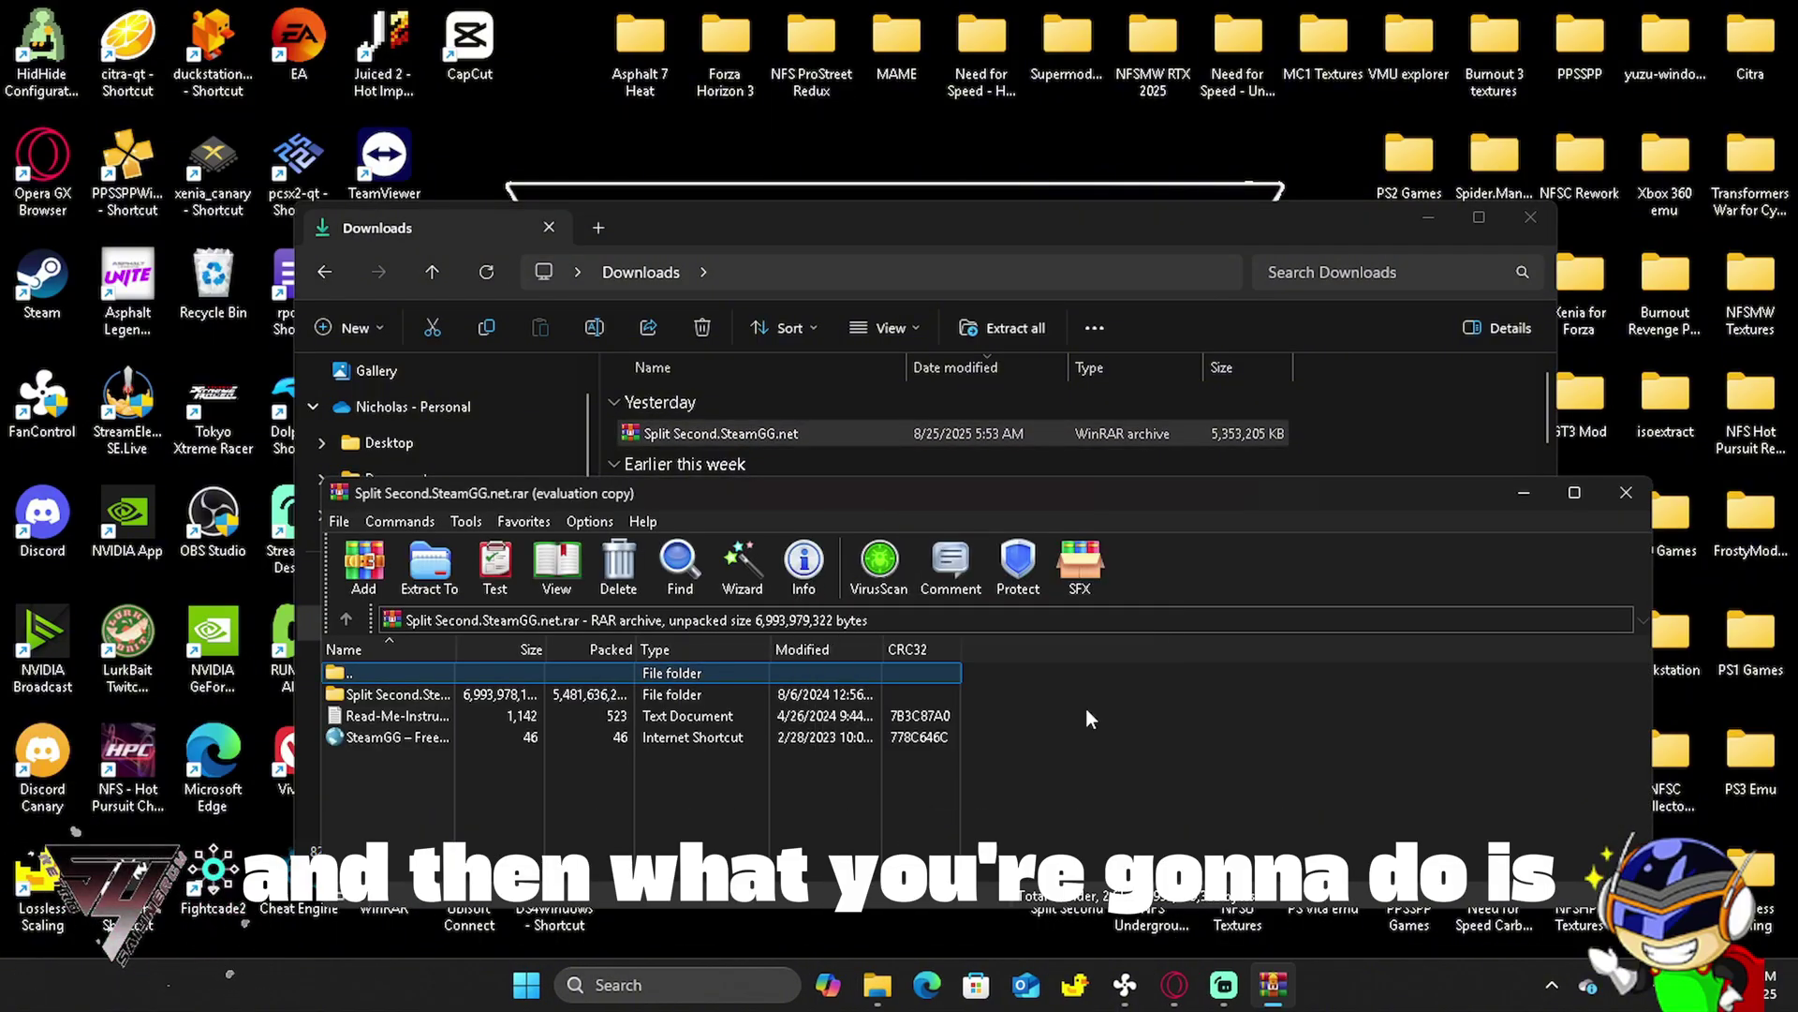
drag(447, 695, 718, 367)
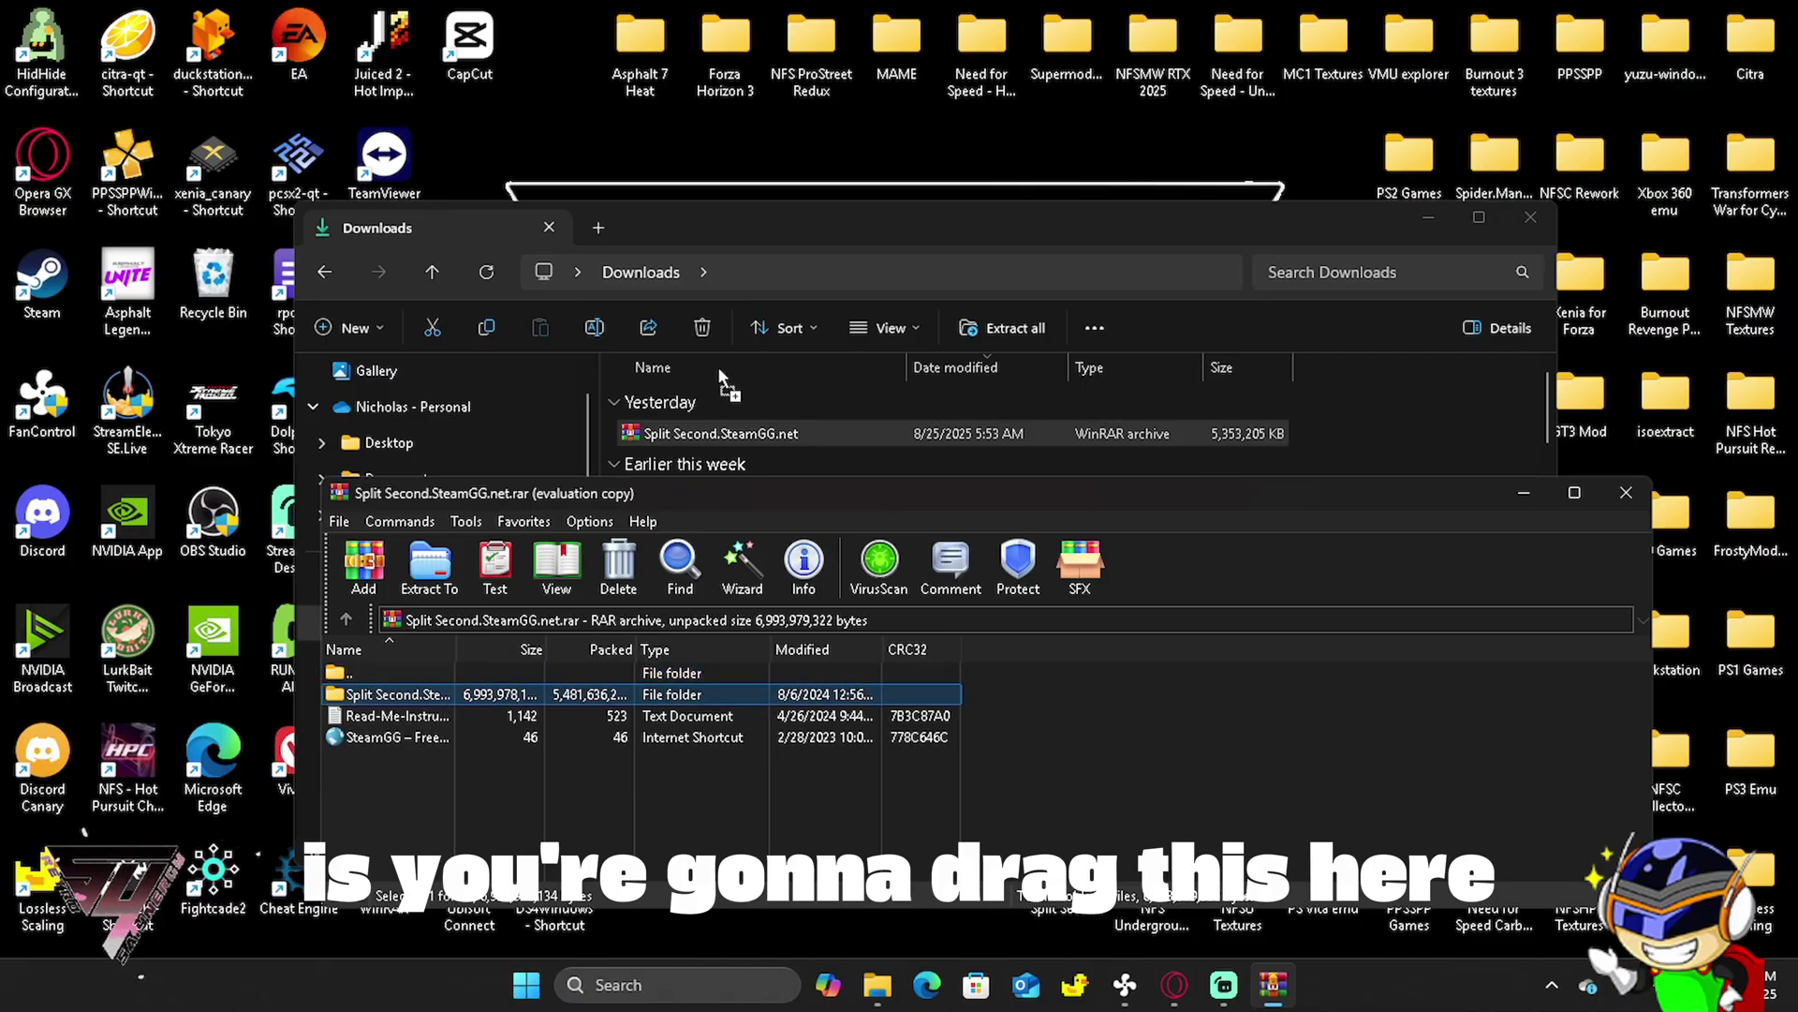
drag(722, 300, 735, 171)
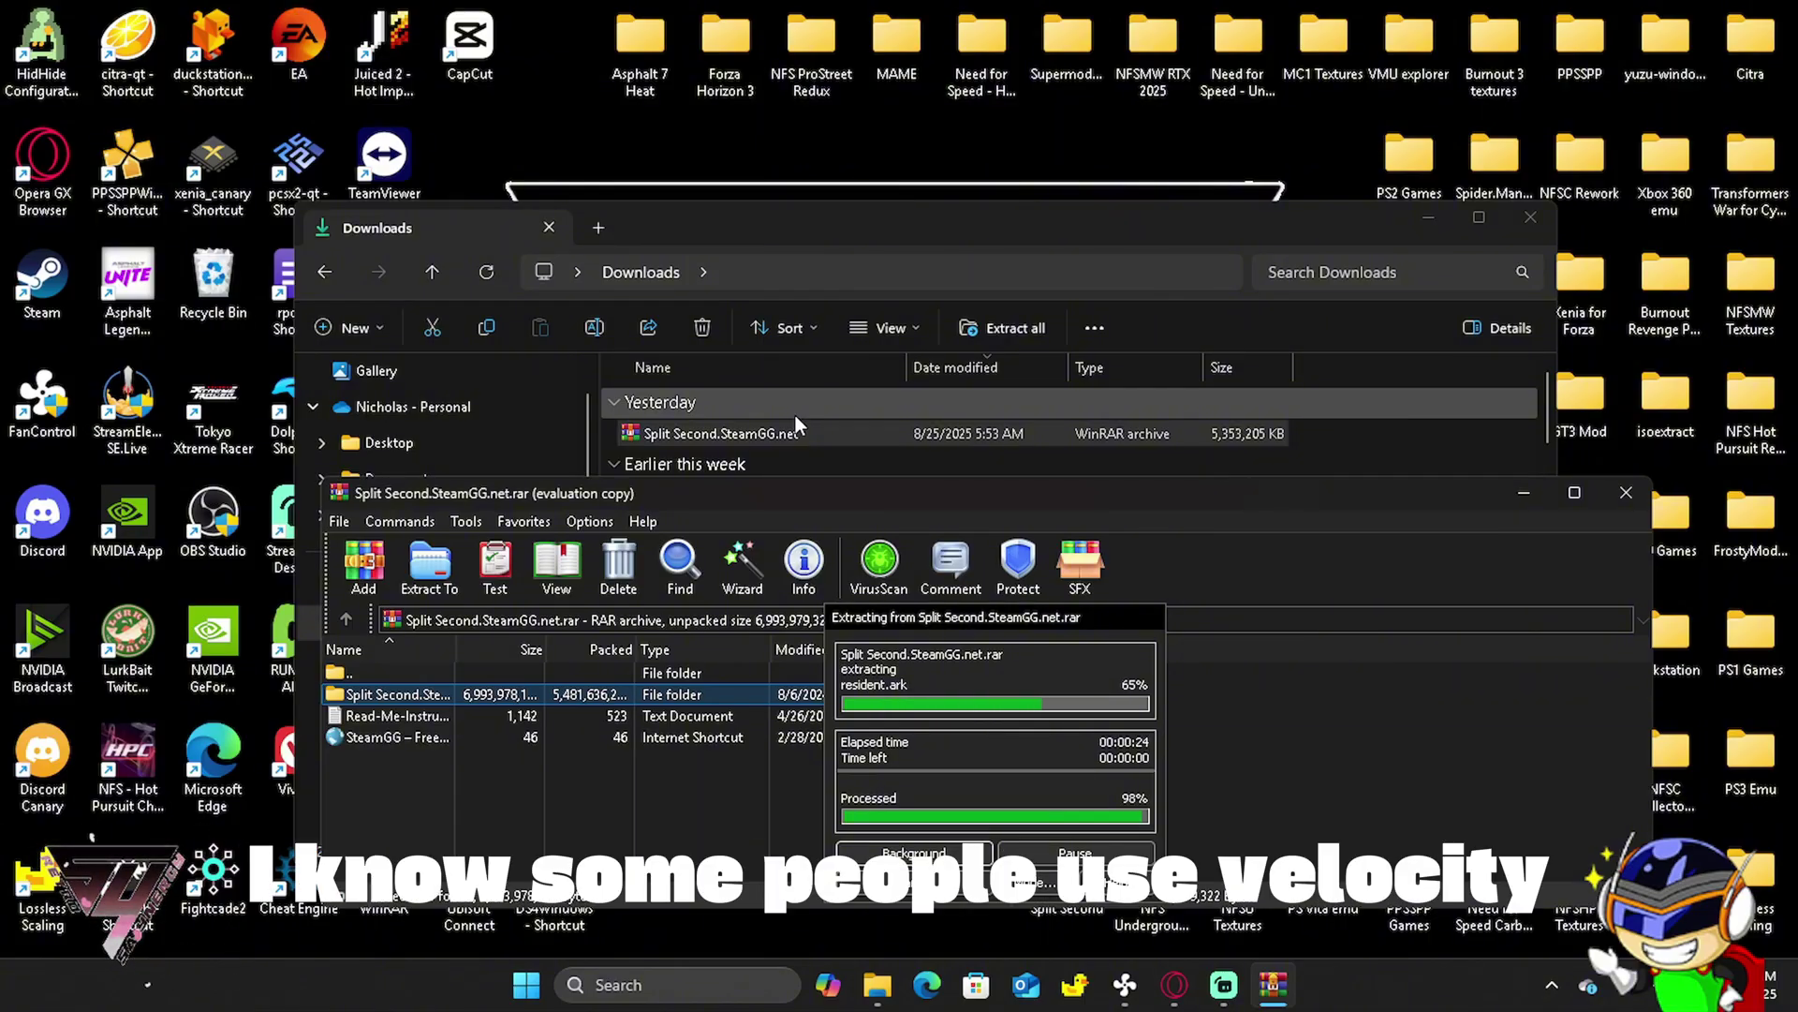
click(1625, 494)
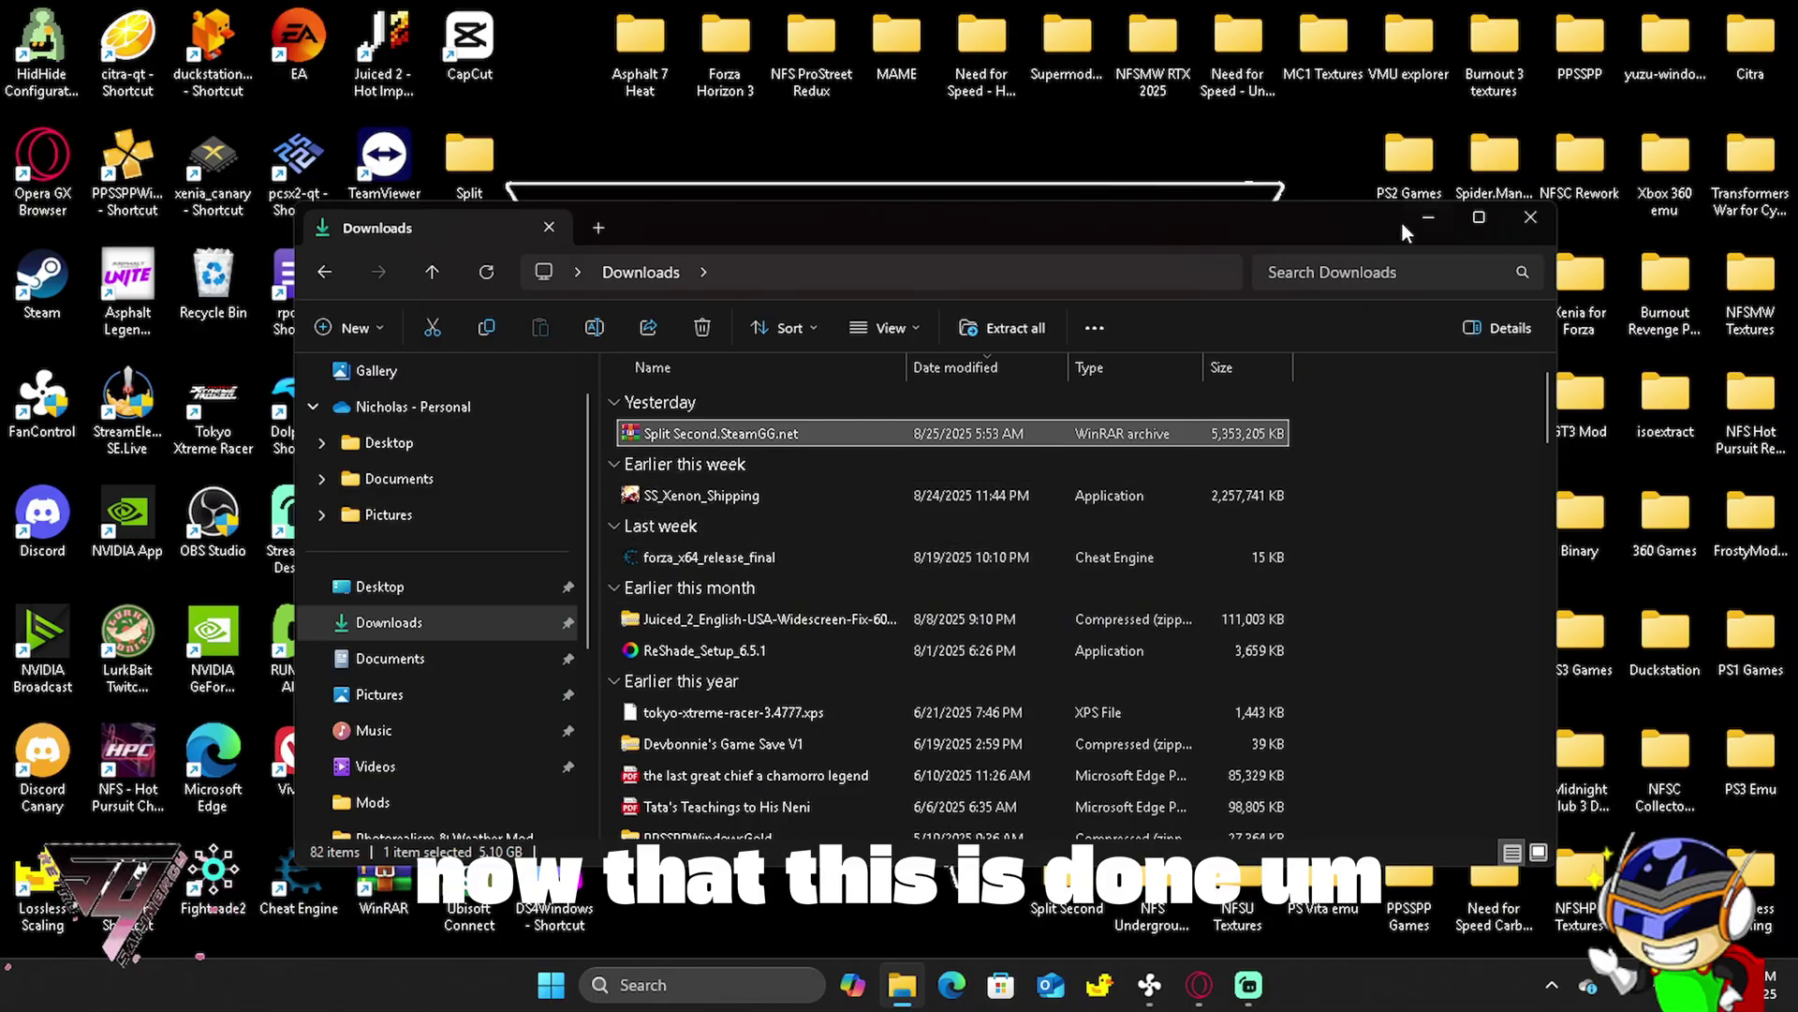
click(1426, 219)
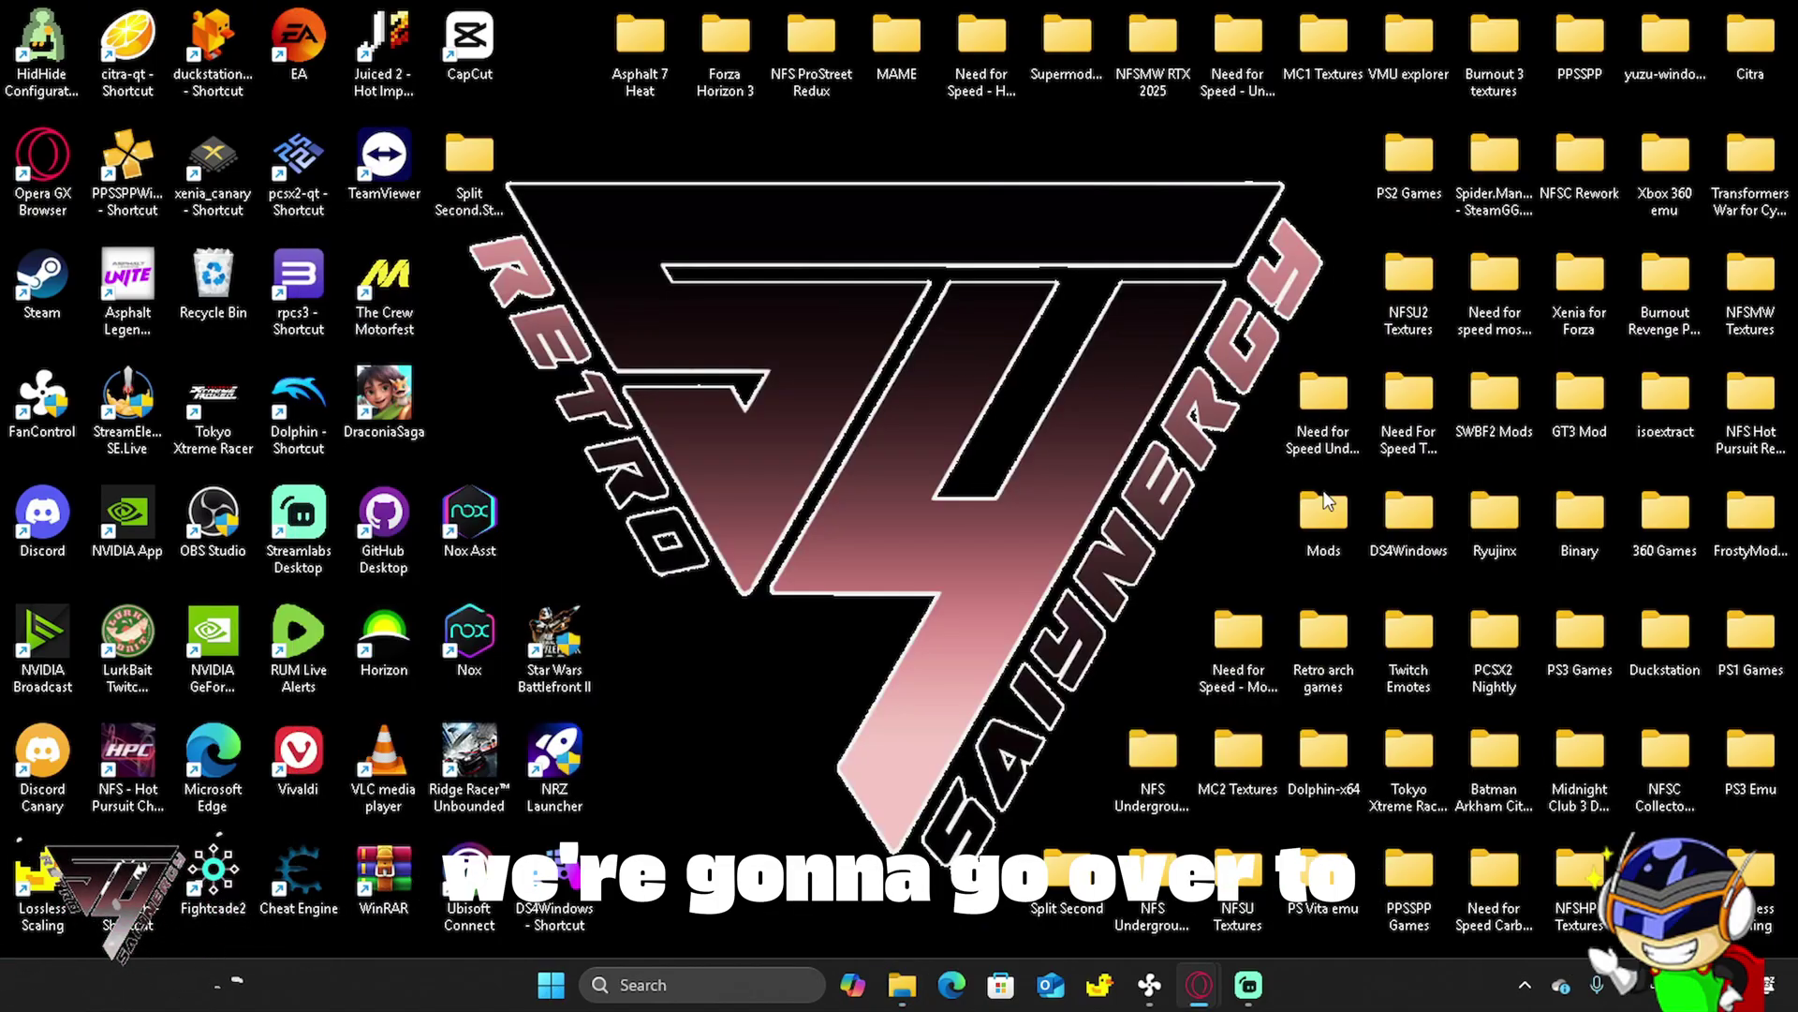
Check the contents of the extracted Split Second.SteamGG.net folder on the desktop.
click(470, 180)
double_click(472, 186)
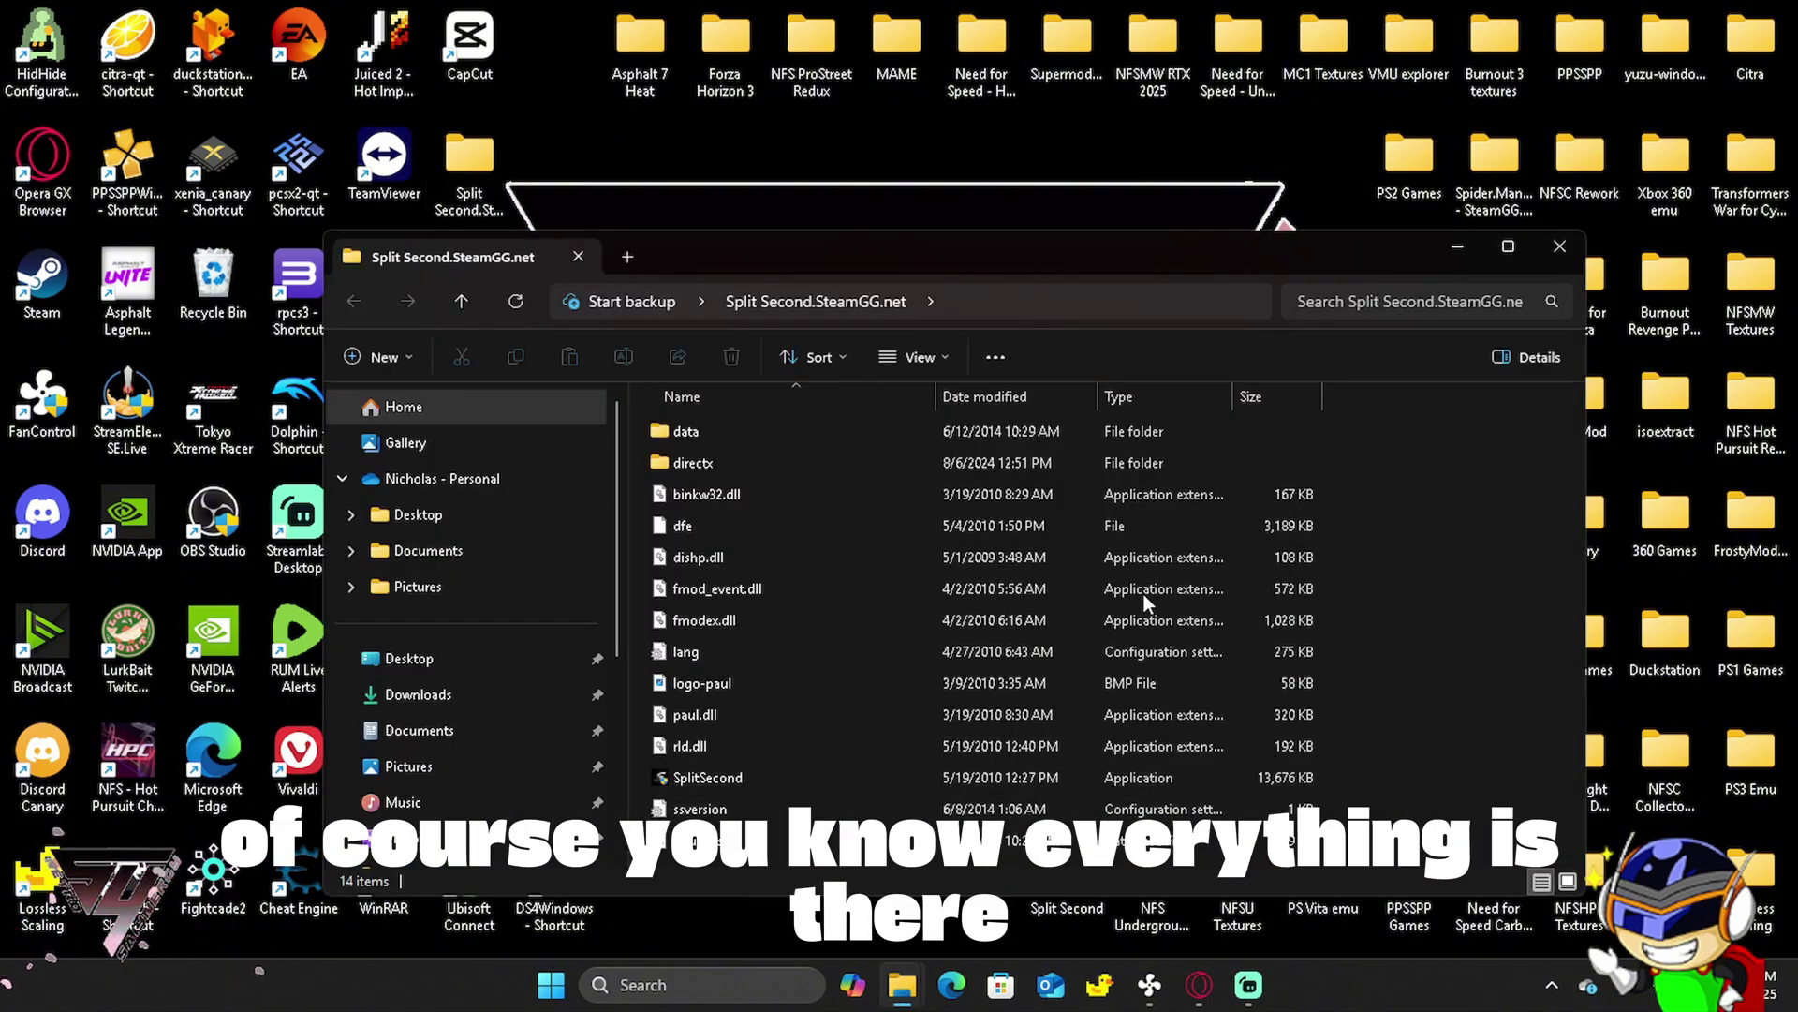
click(1460, 249)
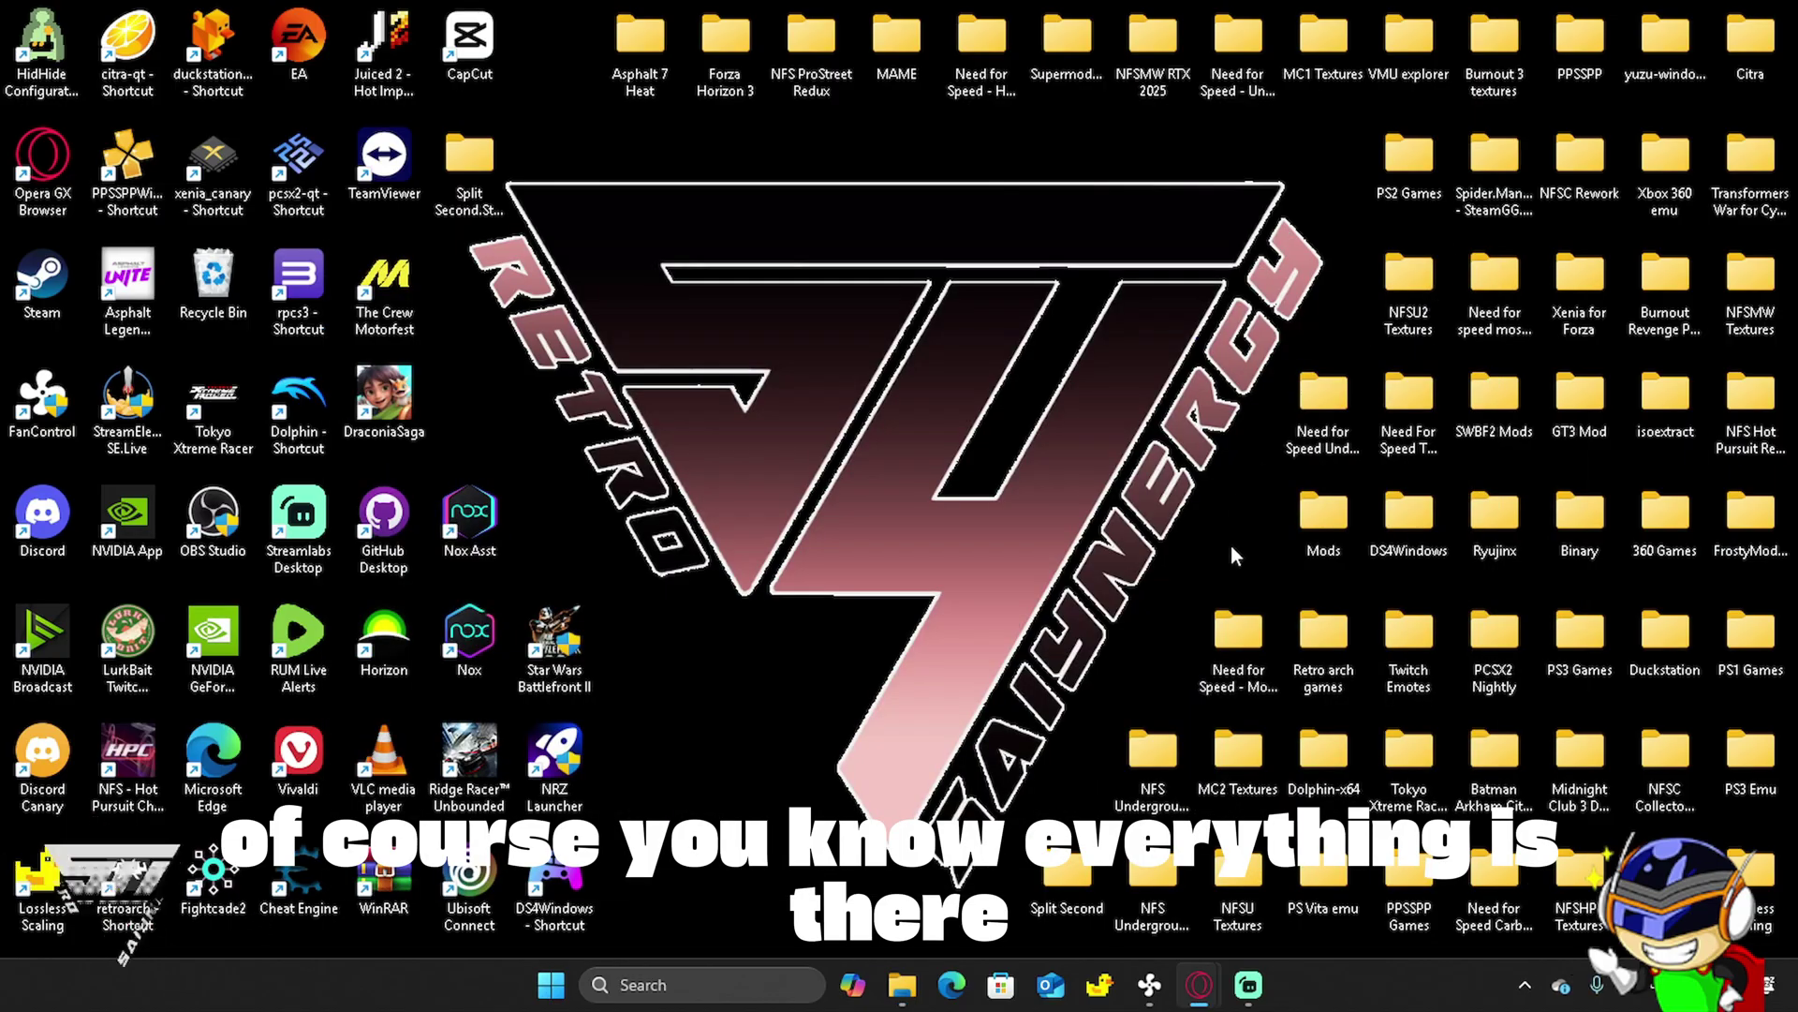
Launch NoobPatcher from the 60fps & physics fix folder within the desktop's Mods folder.
double_click(1310, 529)
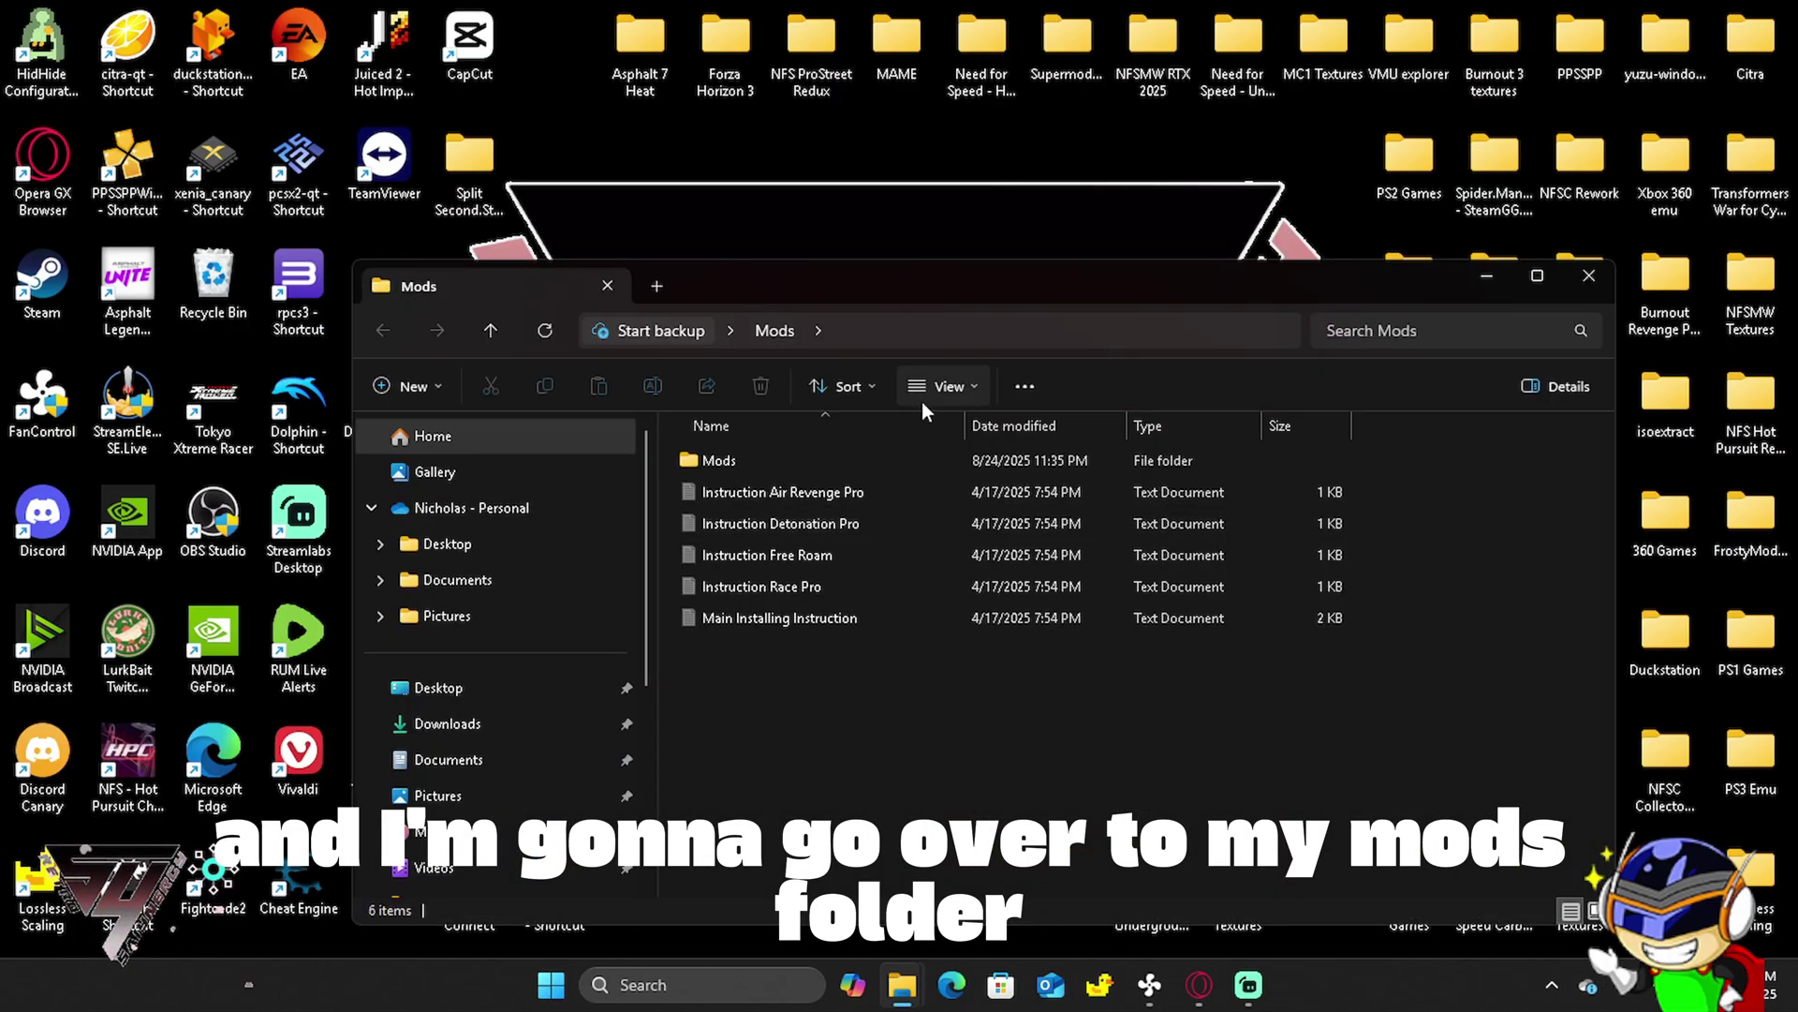
double_click(738, 463)
double_click(762, 470)
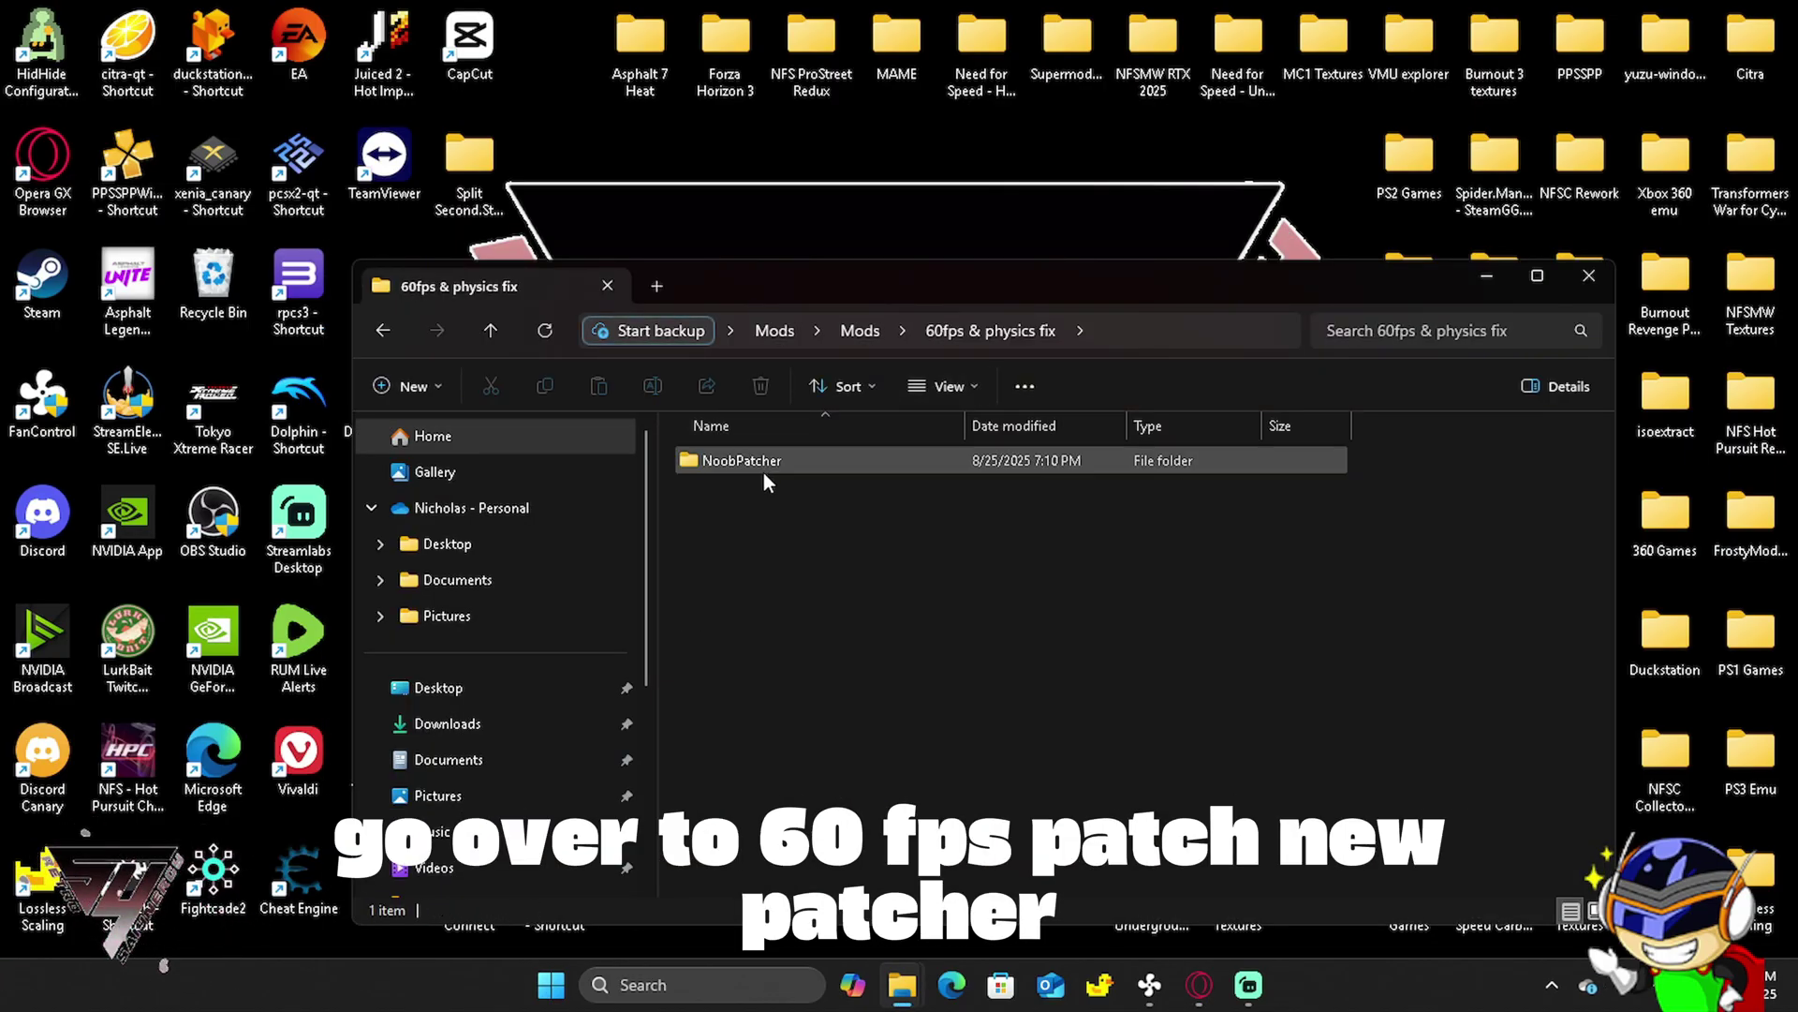
click(758, 465)
double_click(758, 463)
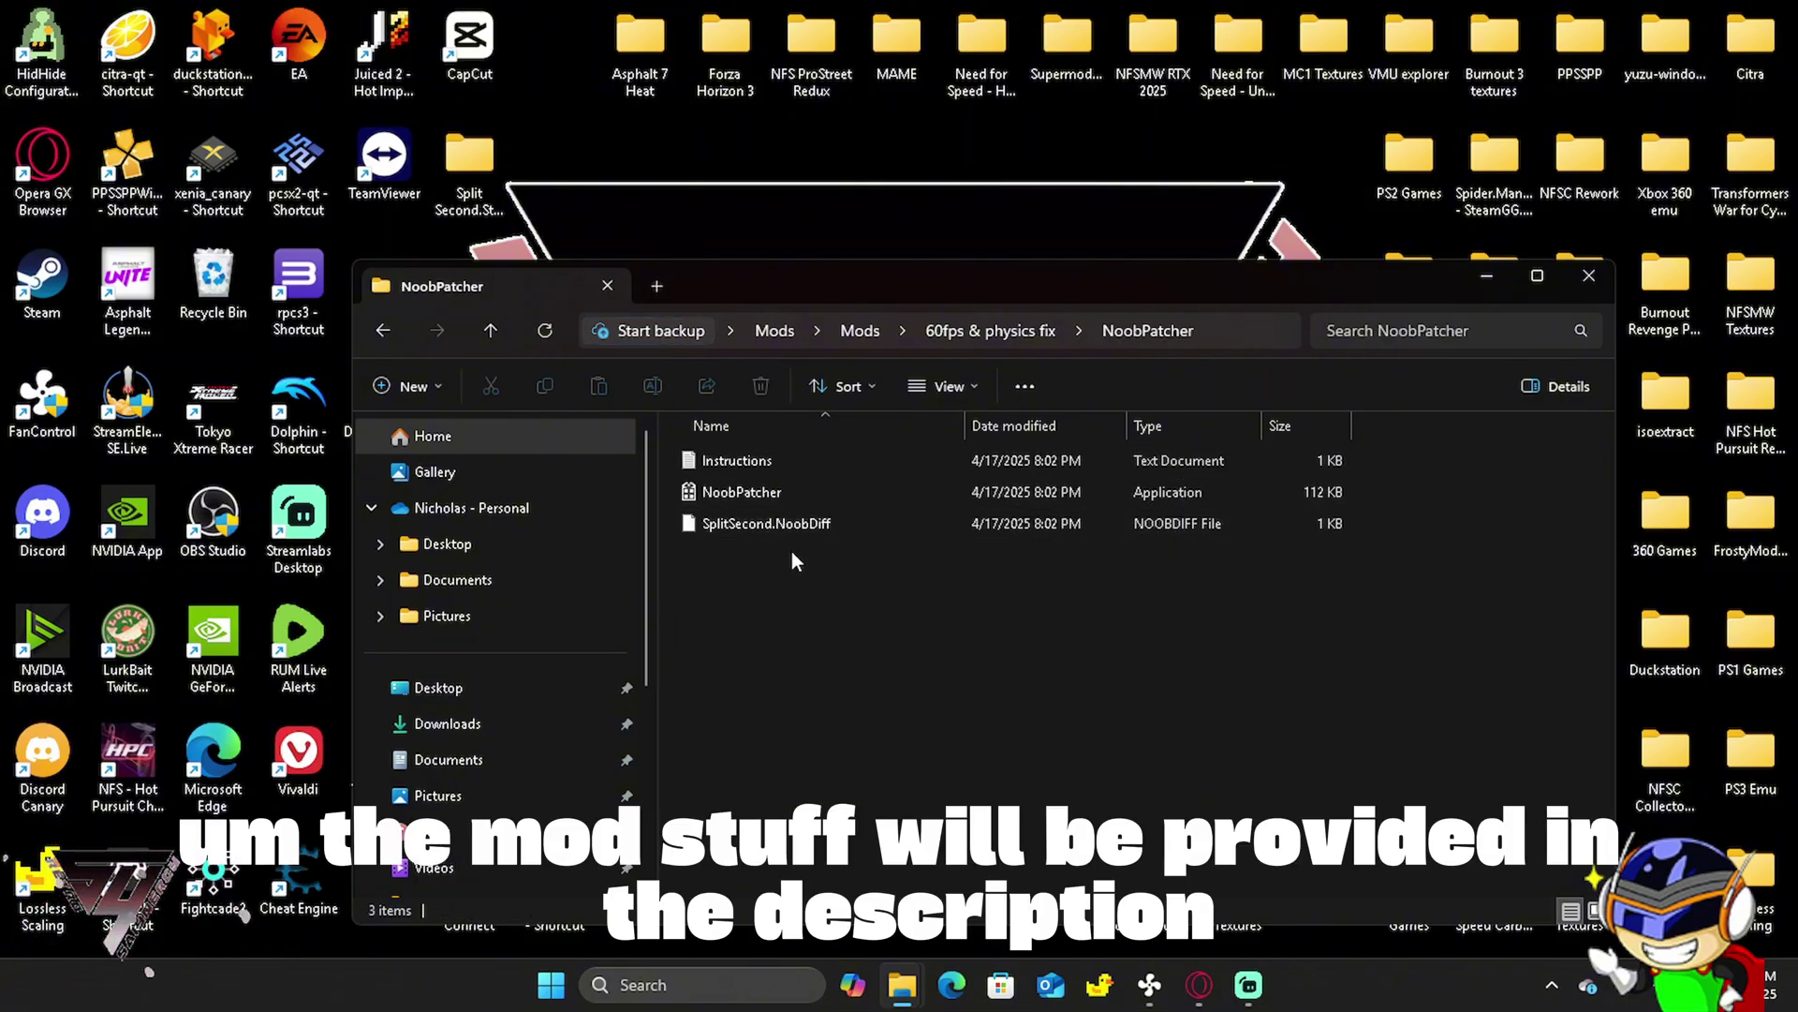
click(738, 491)
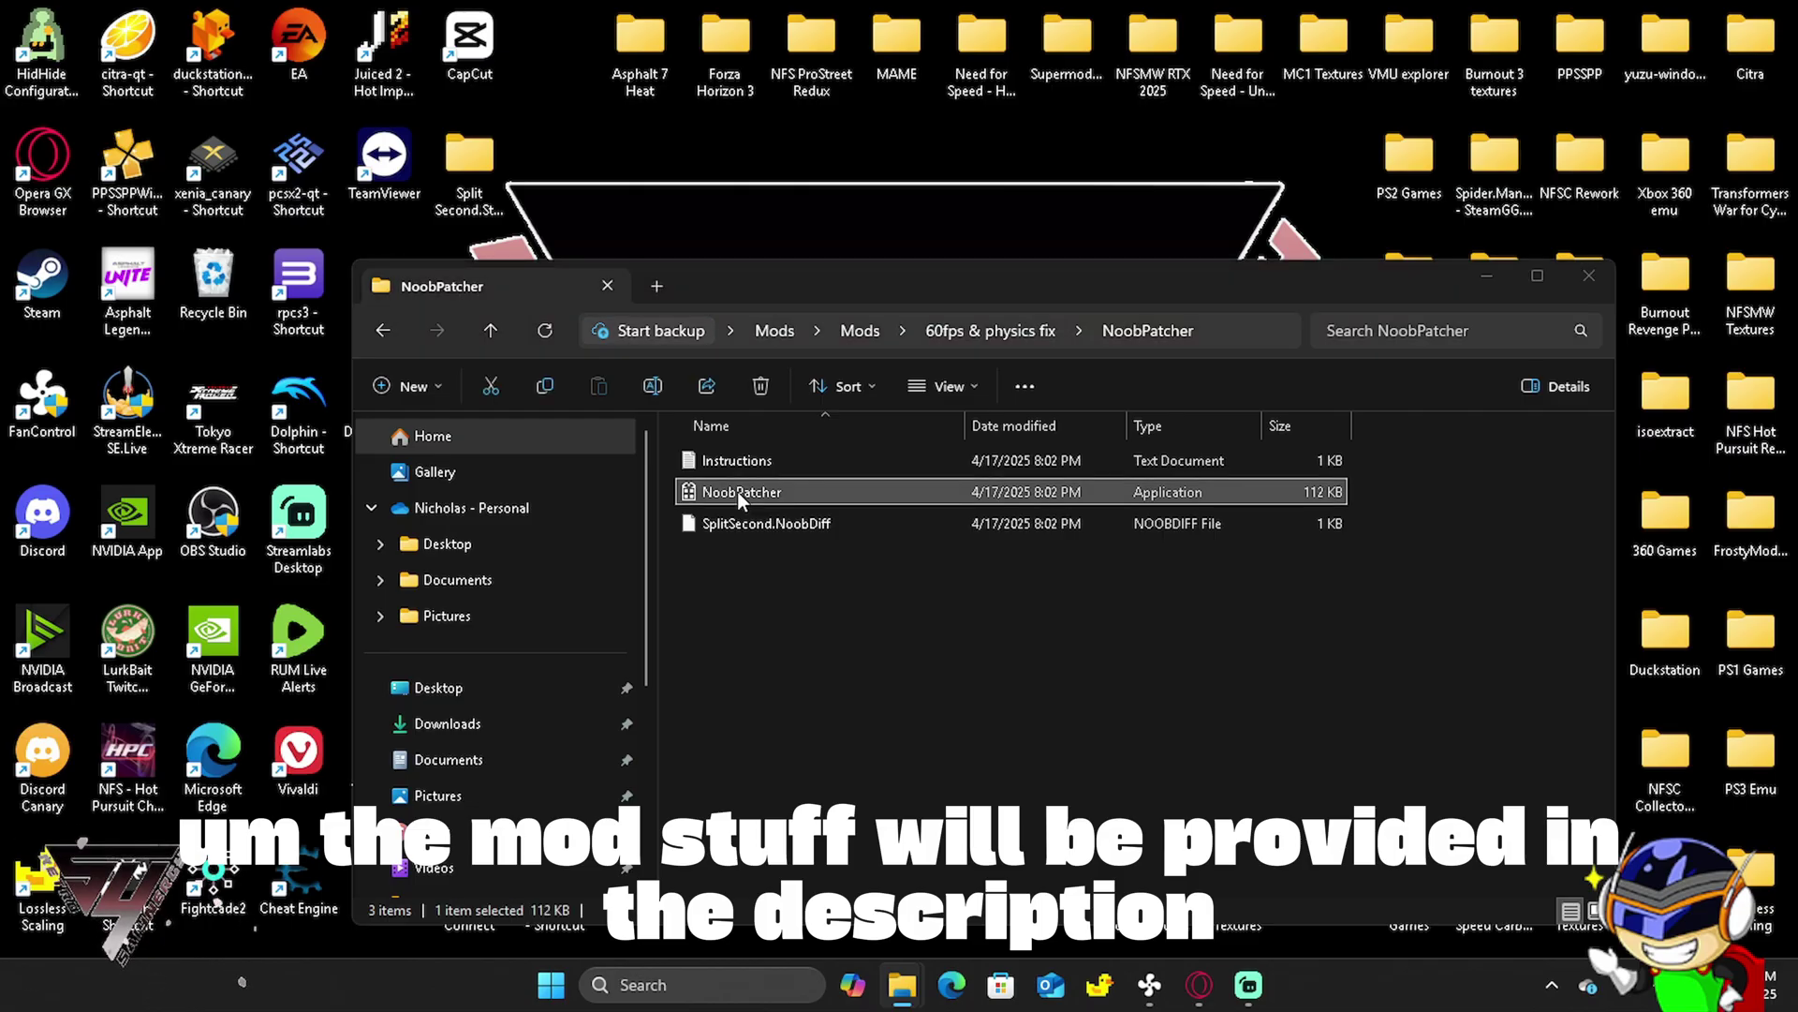
double_click(738, 491)
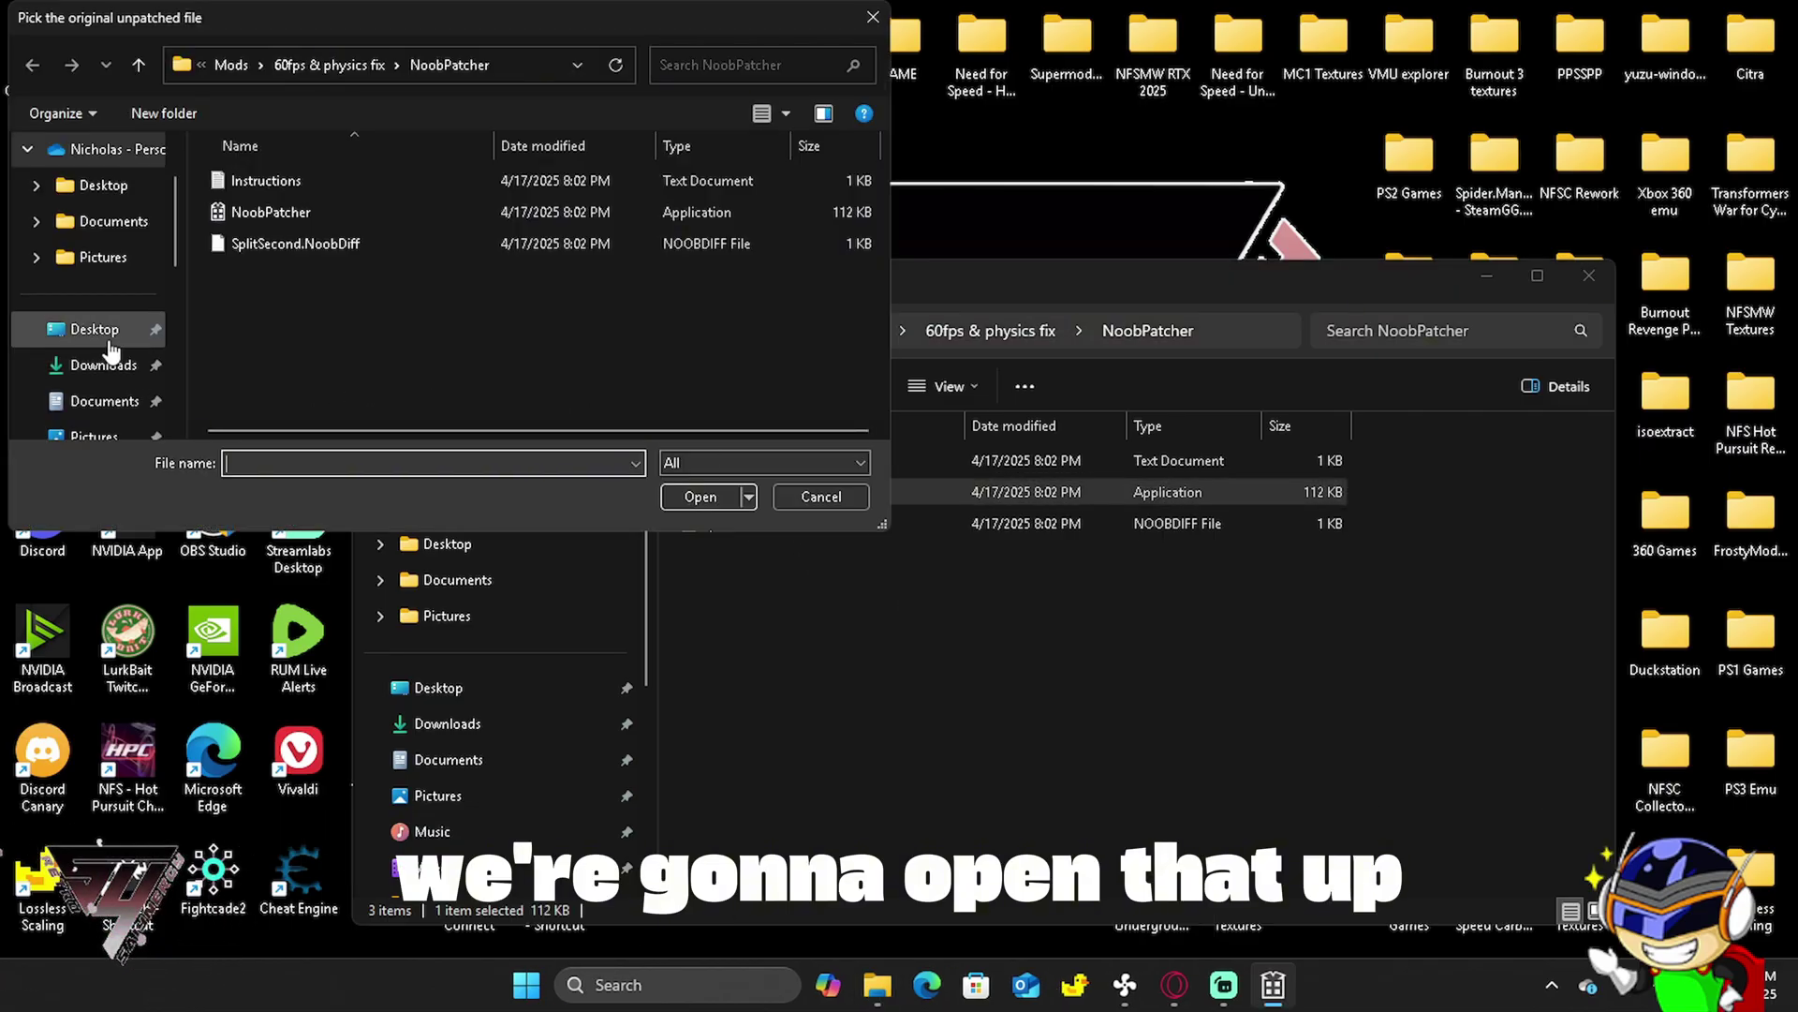
Pick the SplitSecond application in the desktop's Split Second.SteamGG.net folder as the original unpatched file.
scroll(111, 346, down, 6)
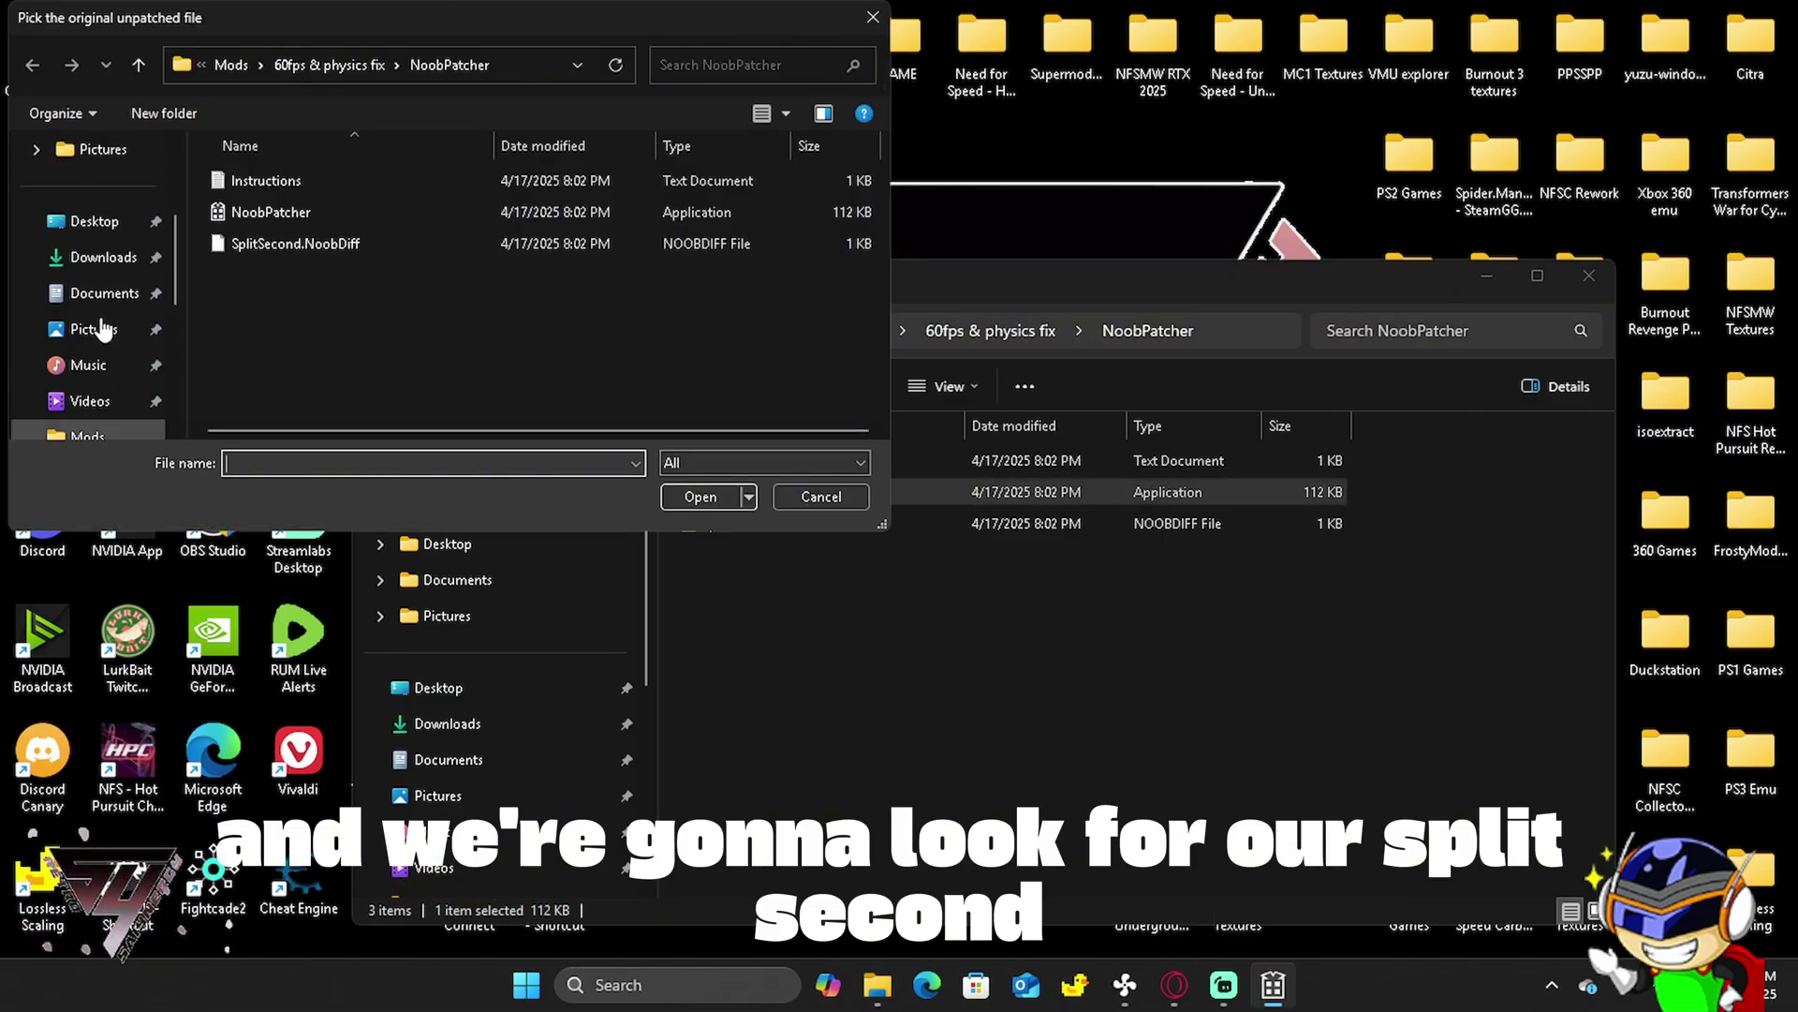
scroll(94, 244, up, 5)
click(93, 225)
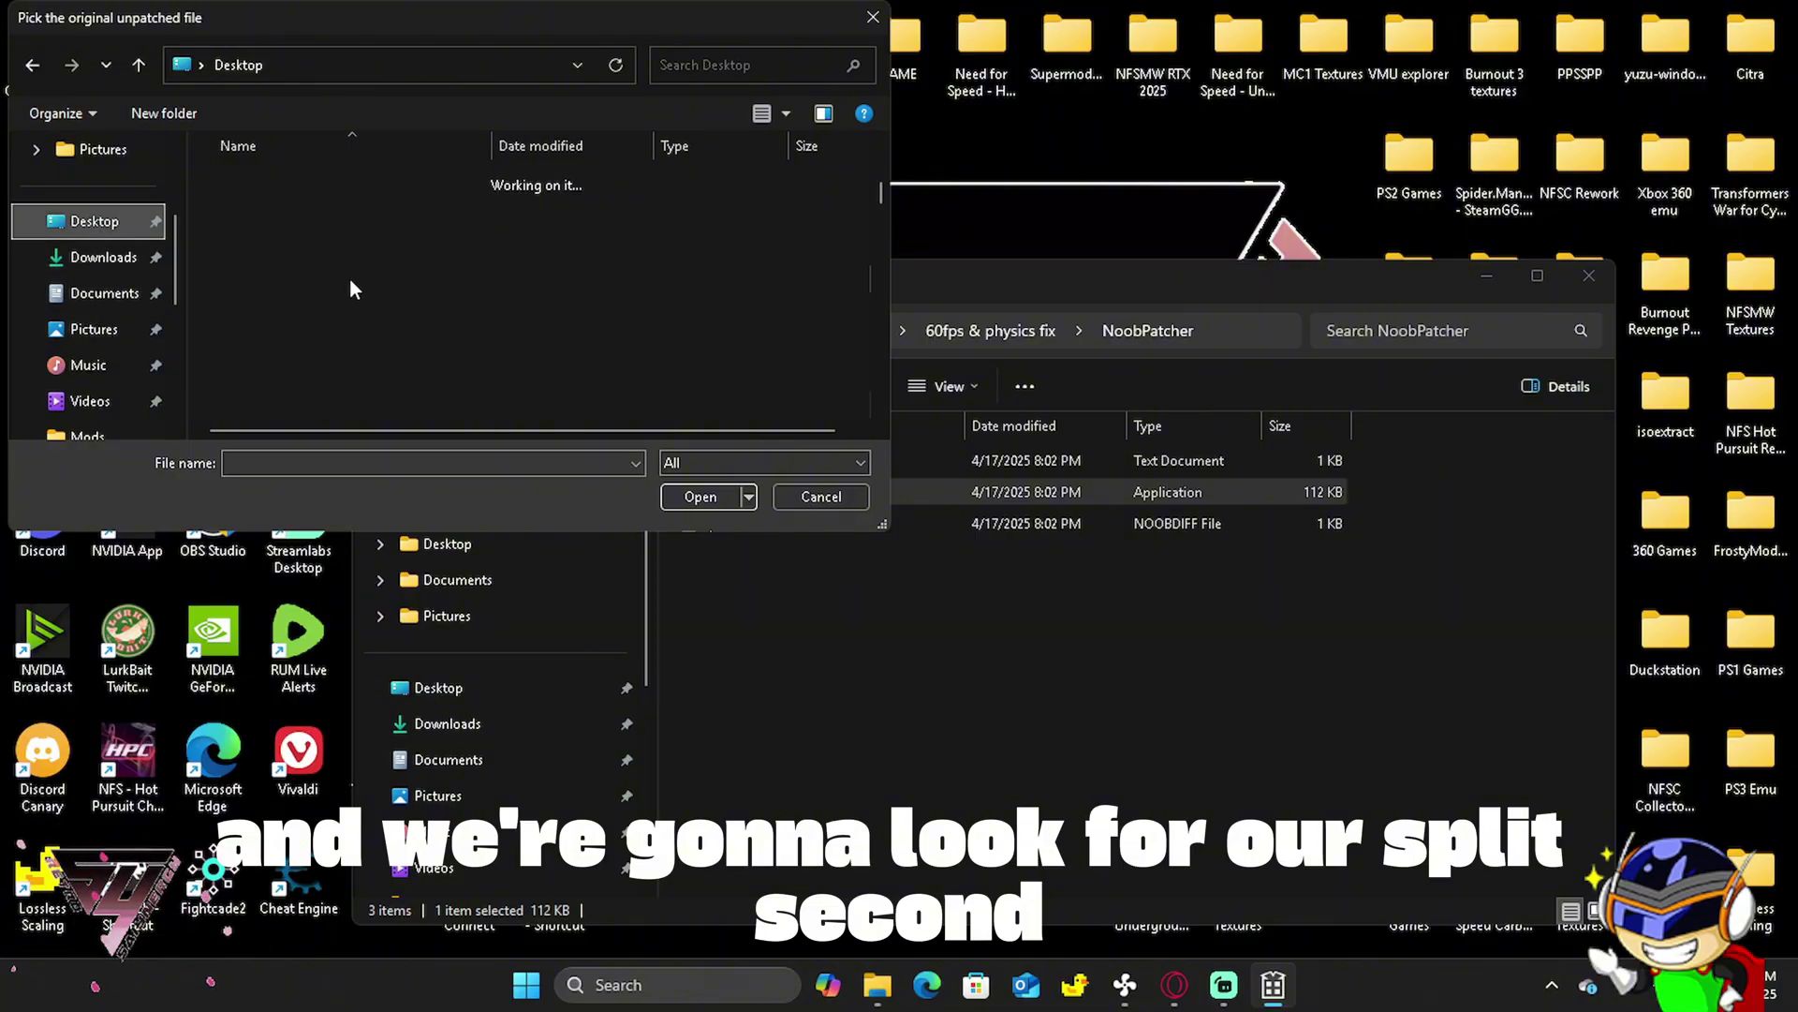
scroll(363, 285, down, 10)
scroll(374, 296, down, 5)
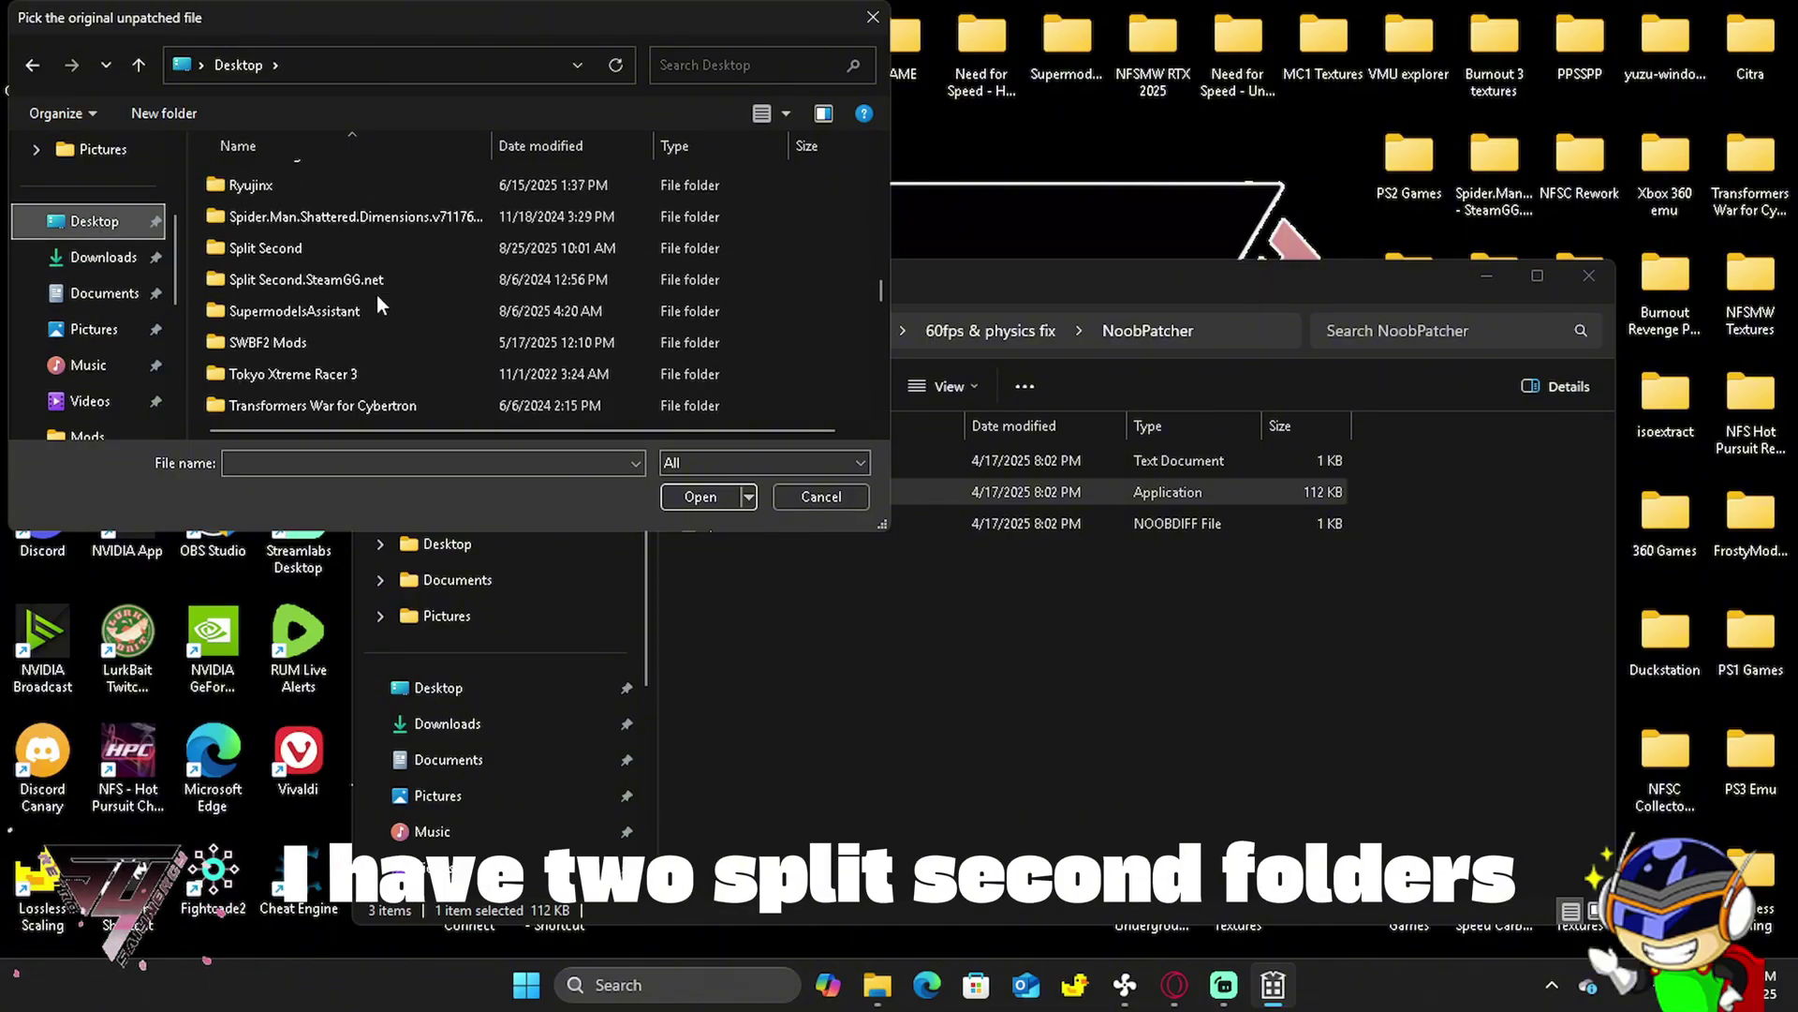
scroll(377, 298, up, 1)
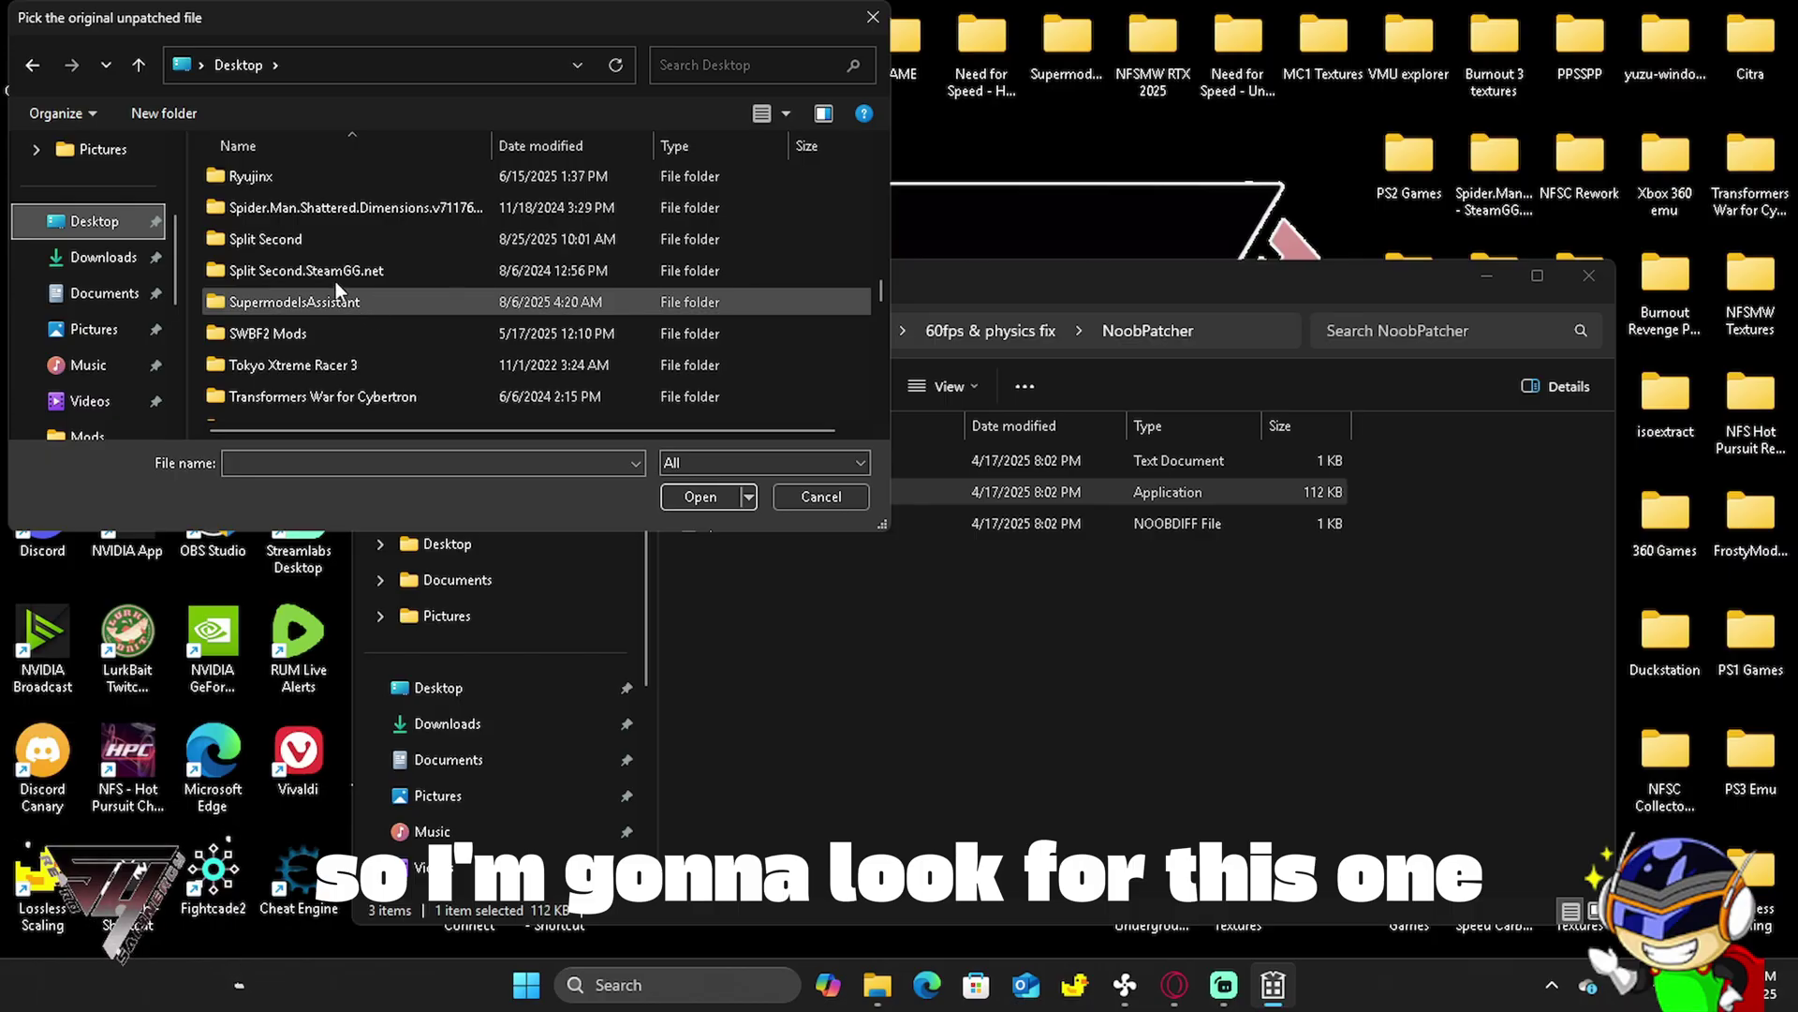
click(335, 271)
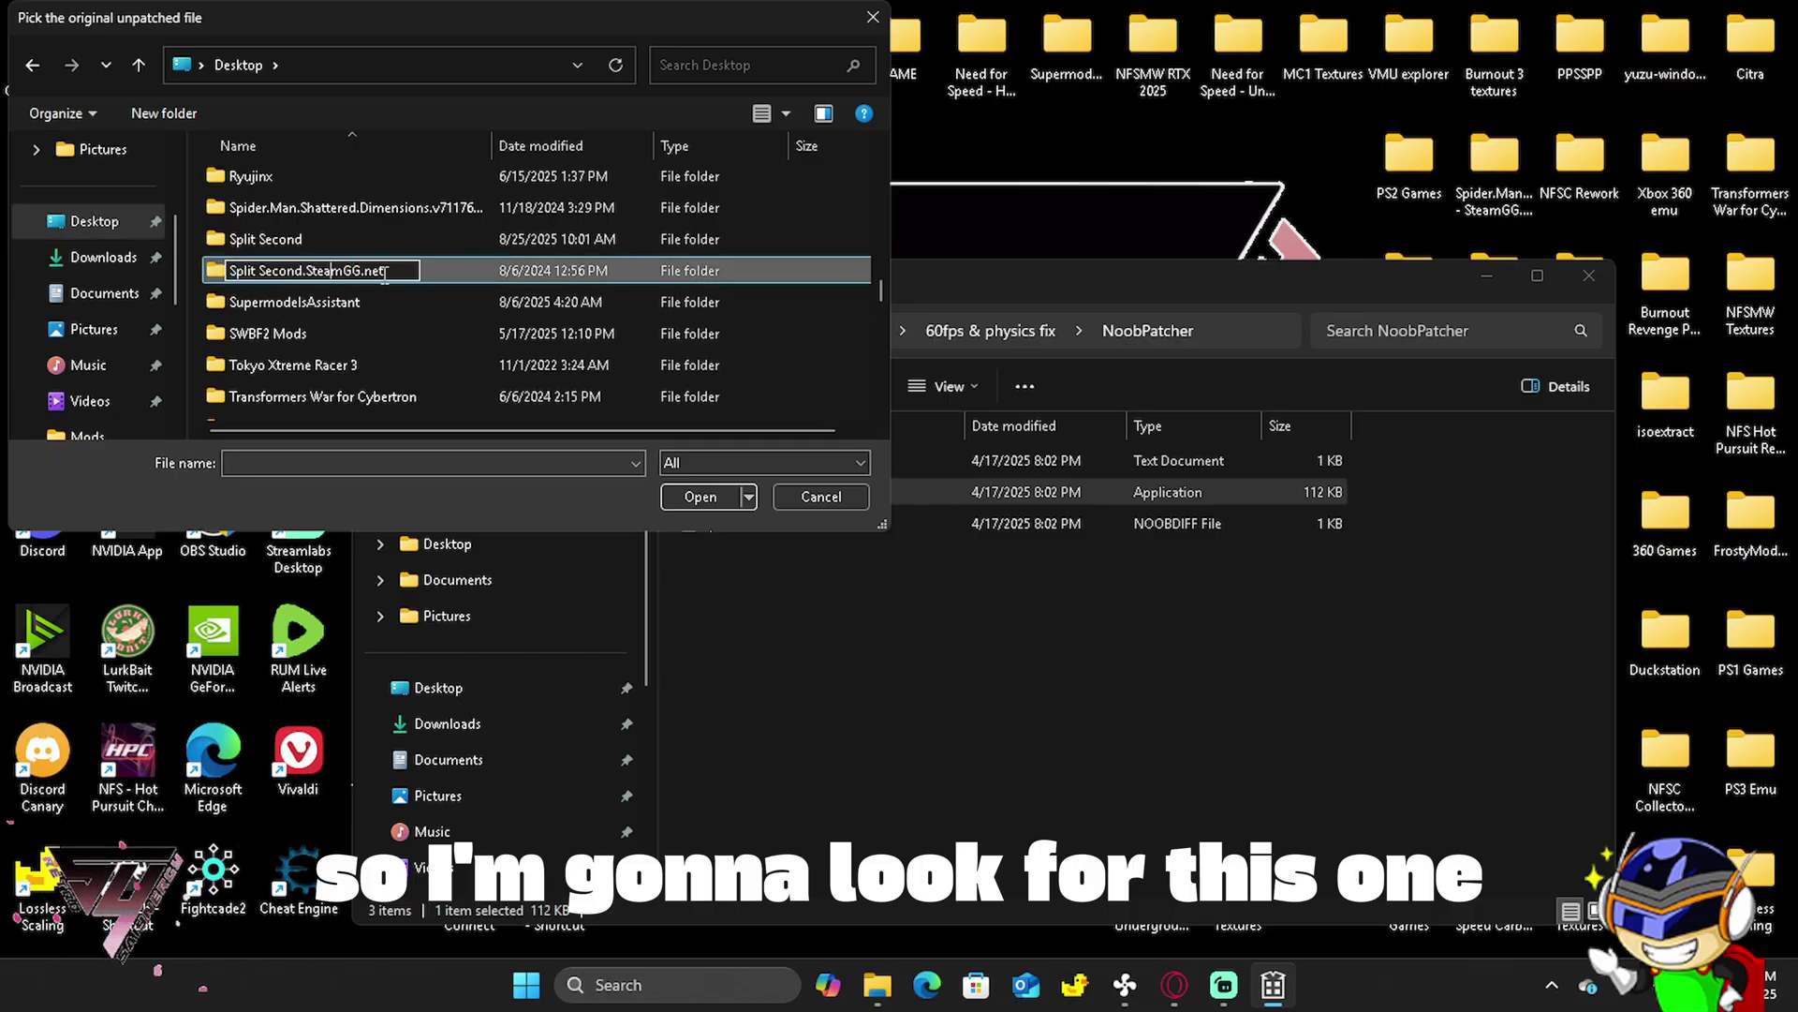
double_click(455, 268)
scroll(384, 330, down, 2)
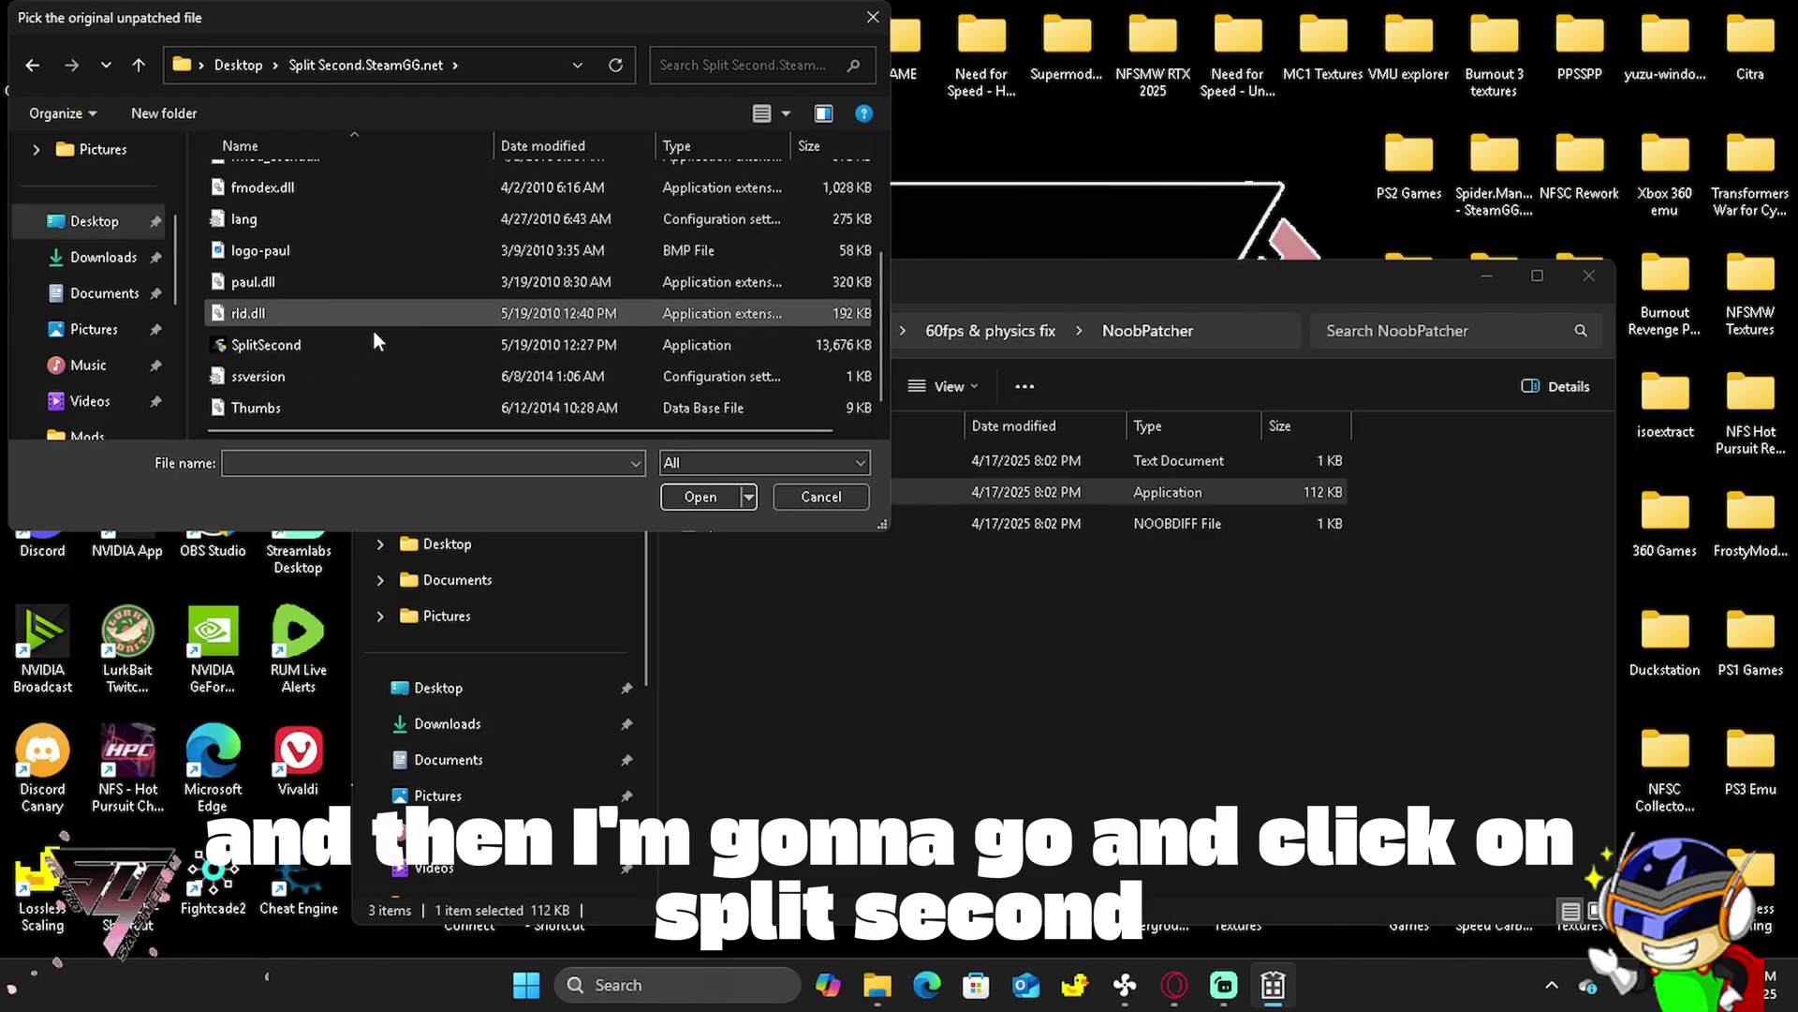
click(285, 345)
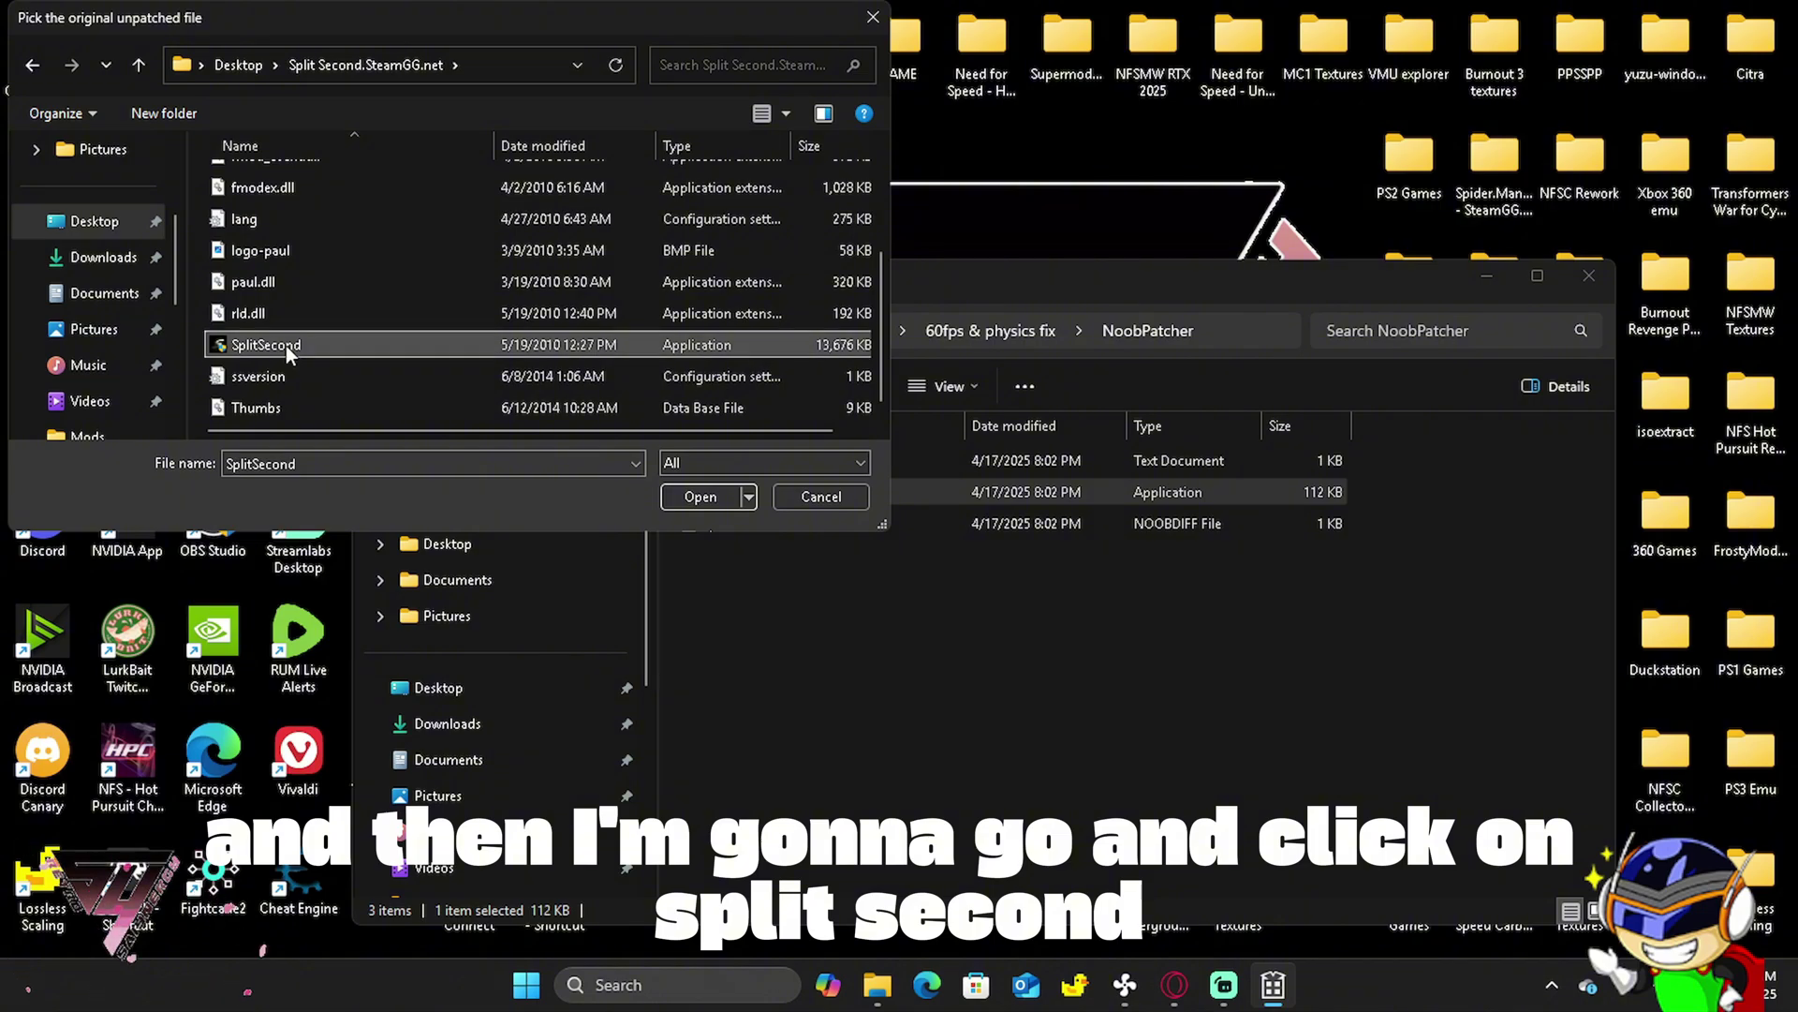
click(697, 497)
Choose SplitSecond.NoobDiff from the NoobPatcher folder as the patch file, apply the patch and dismiss the result message.
scroll(122, 338, down, 5)
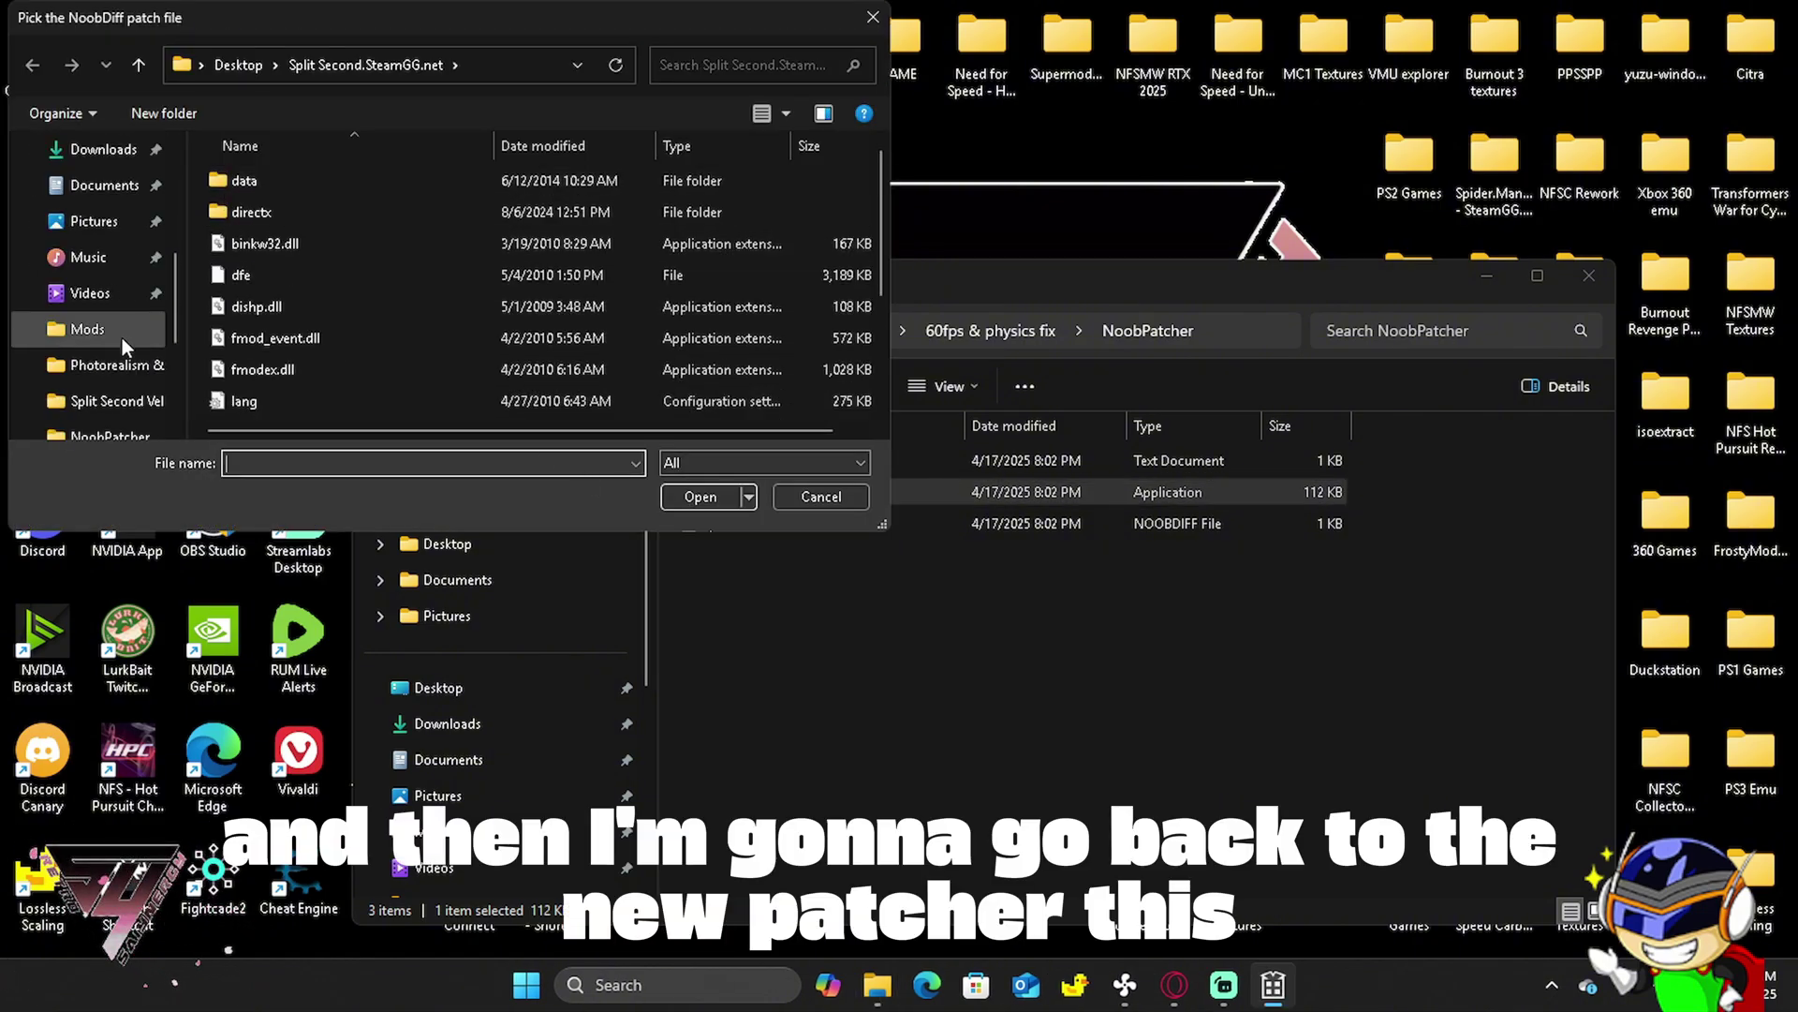
scroll(100, 309, up, 3)
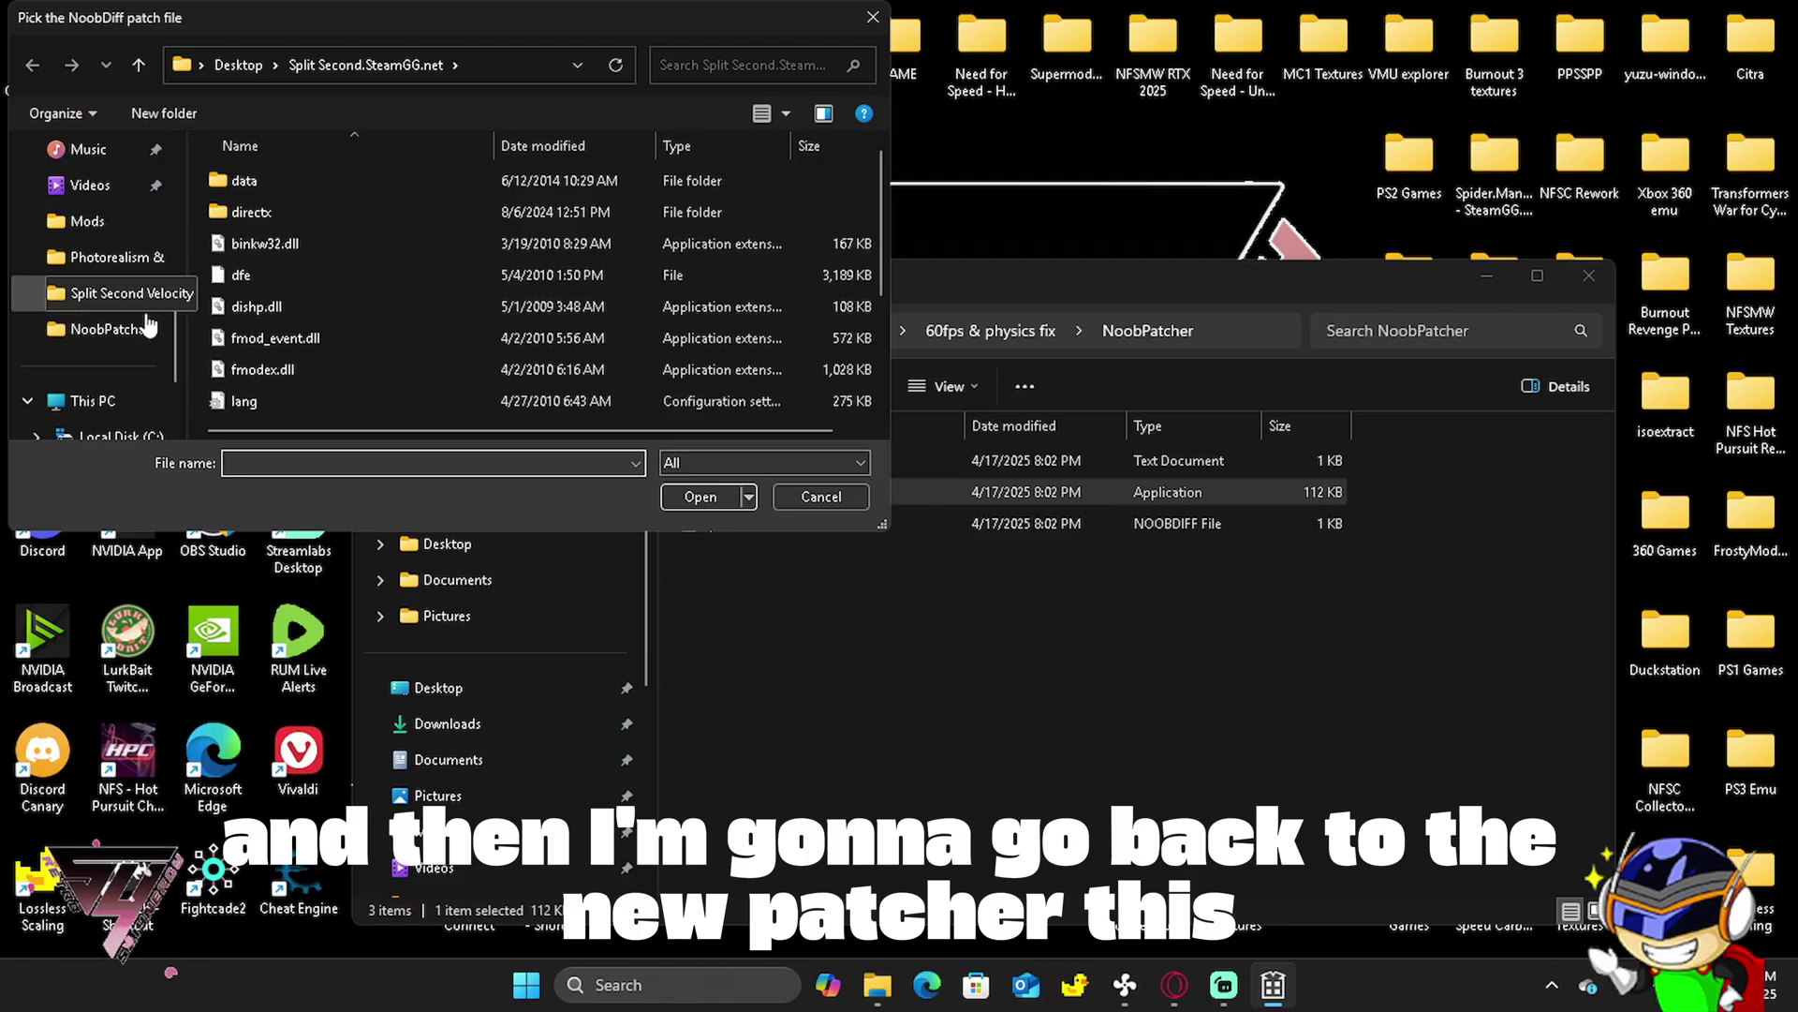
click(100, 330)
click(287, 245)
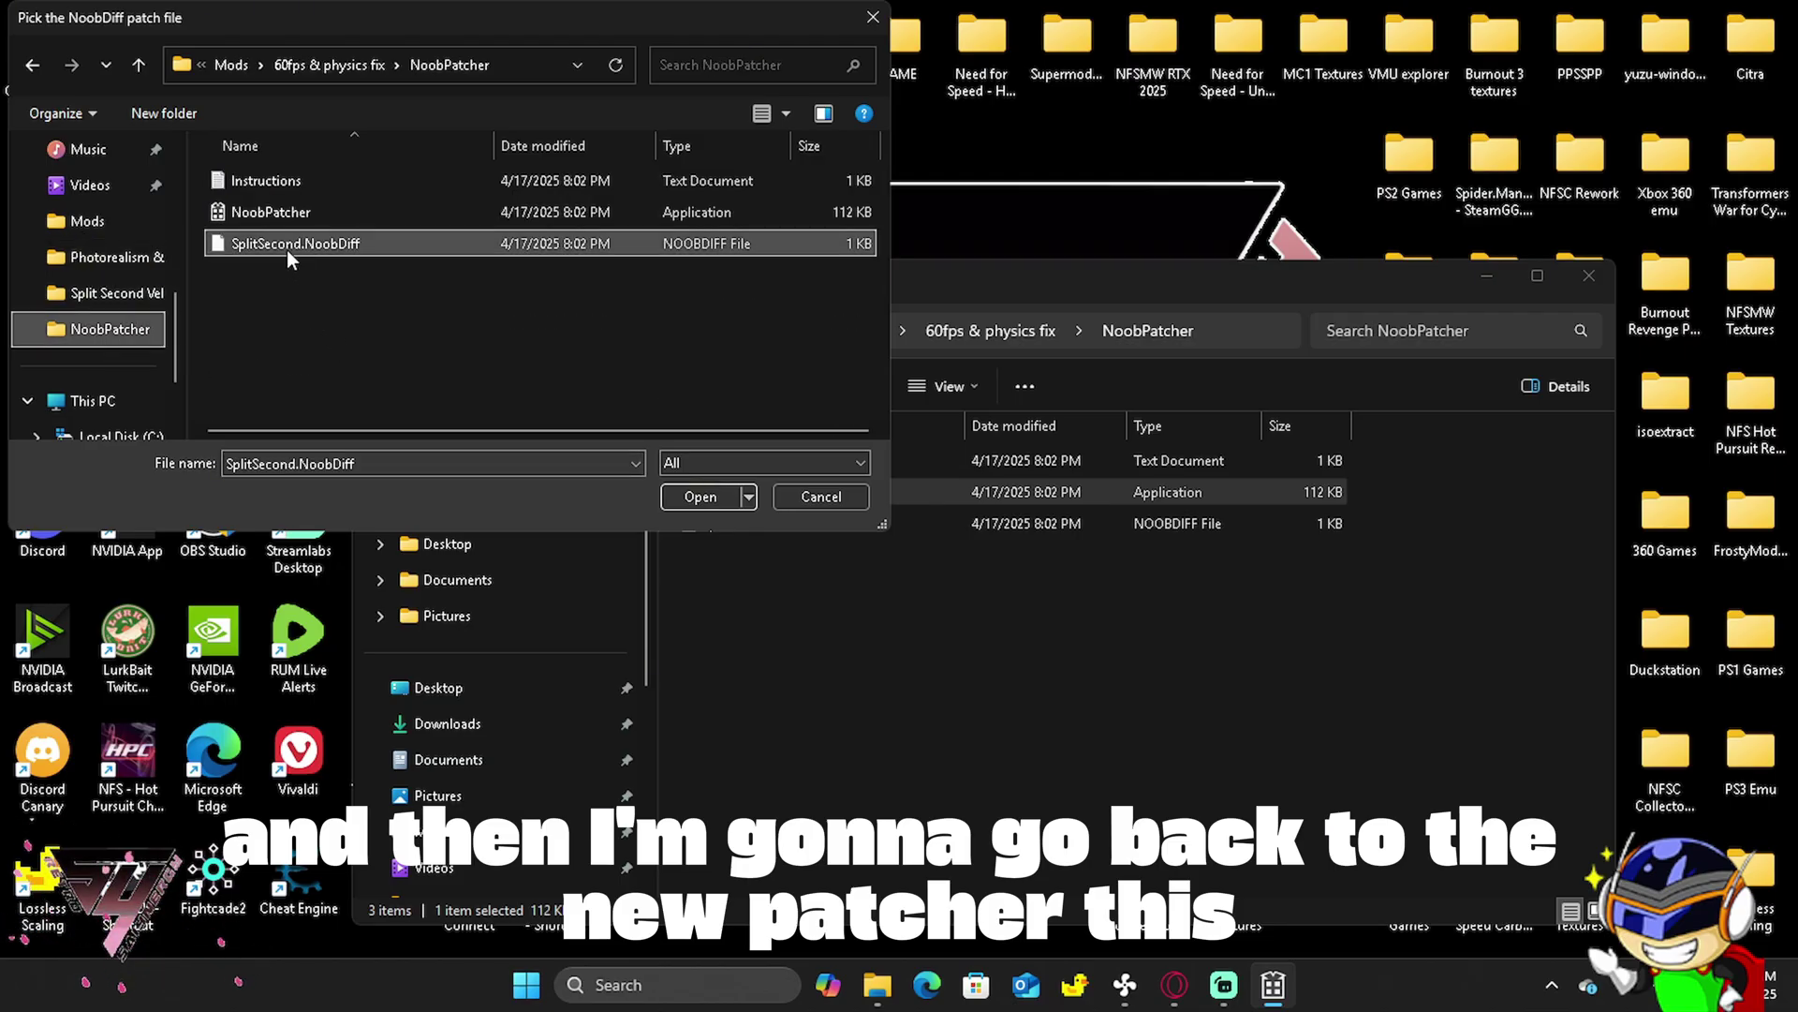
click(701, 497)
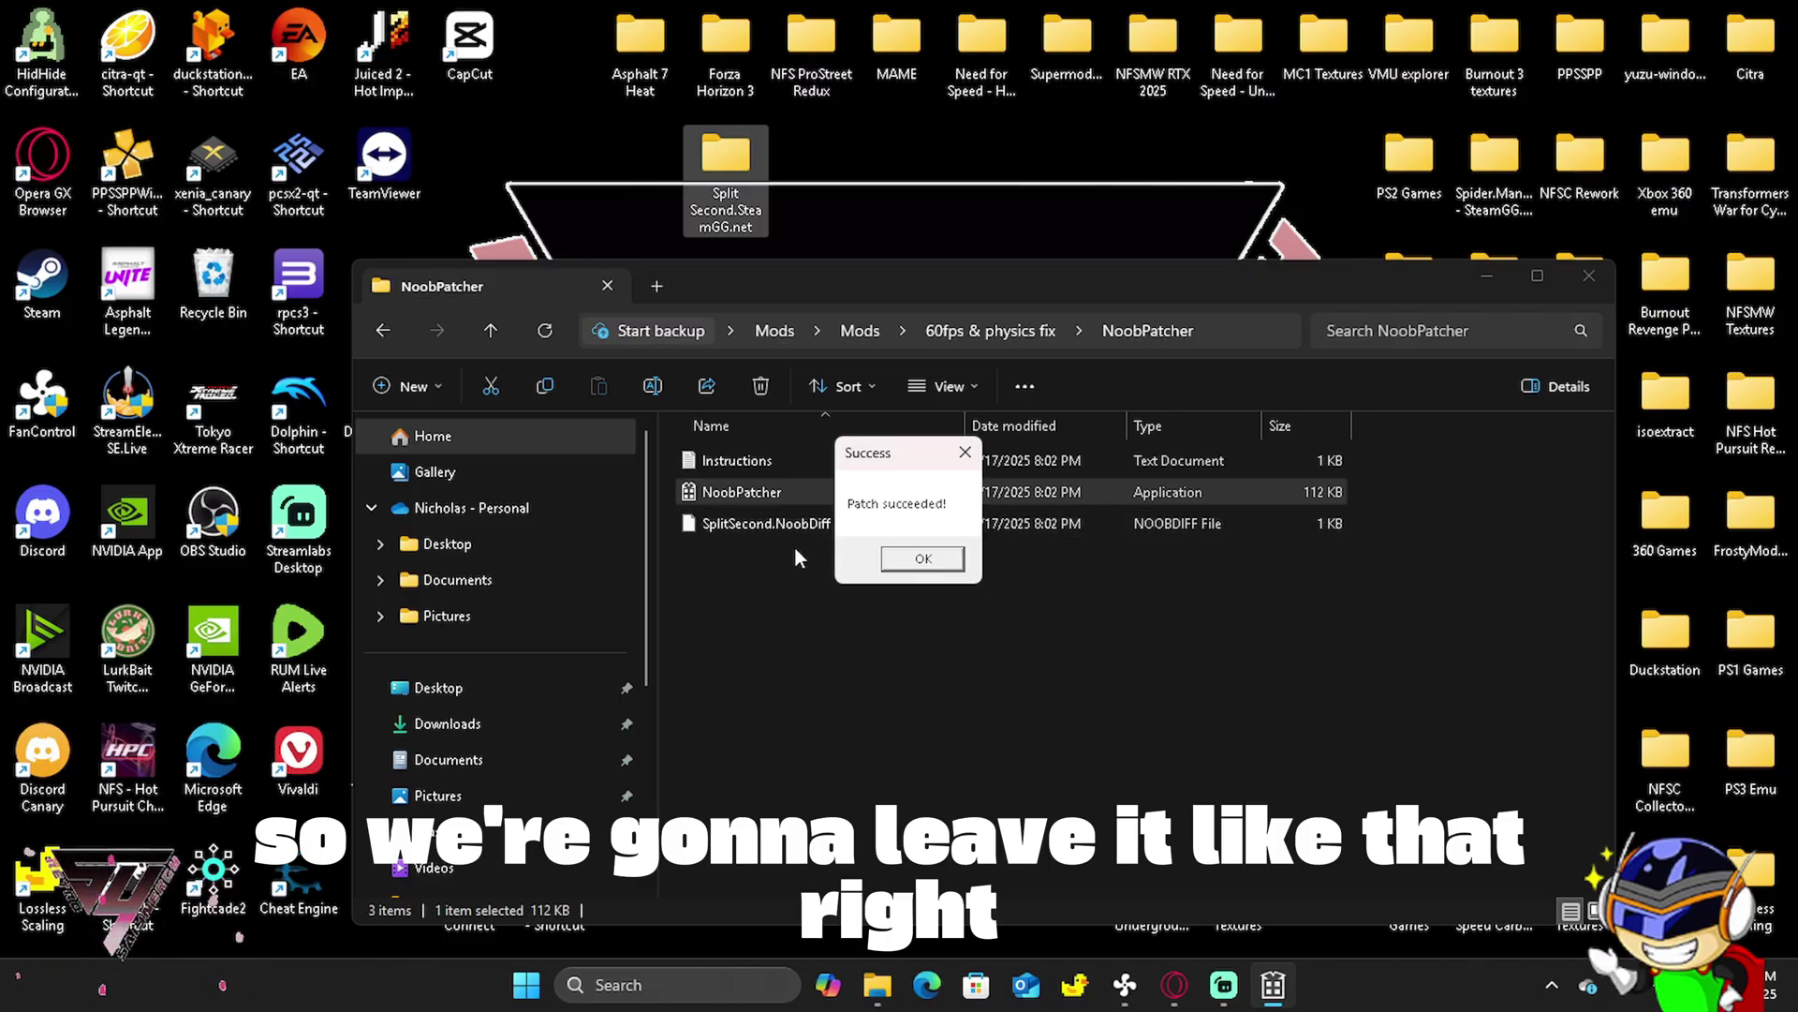
click(923, 560)
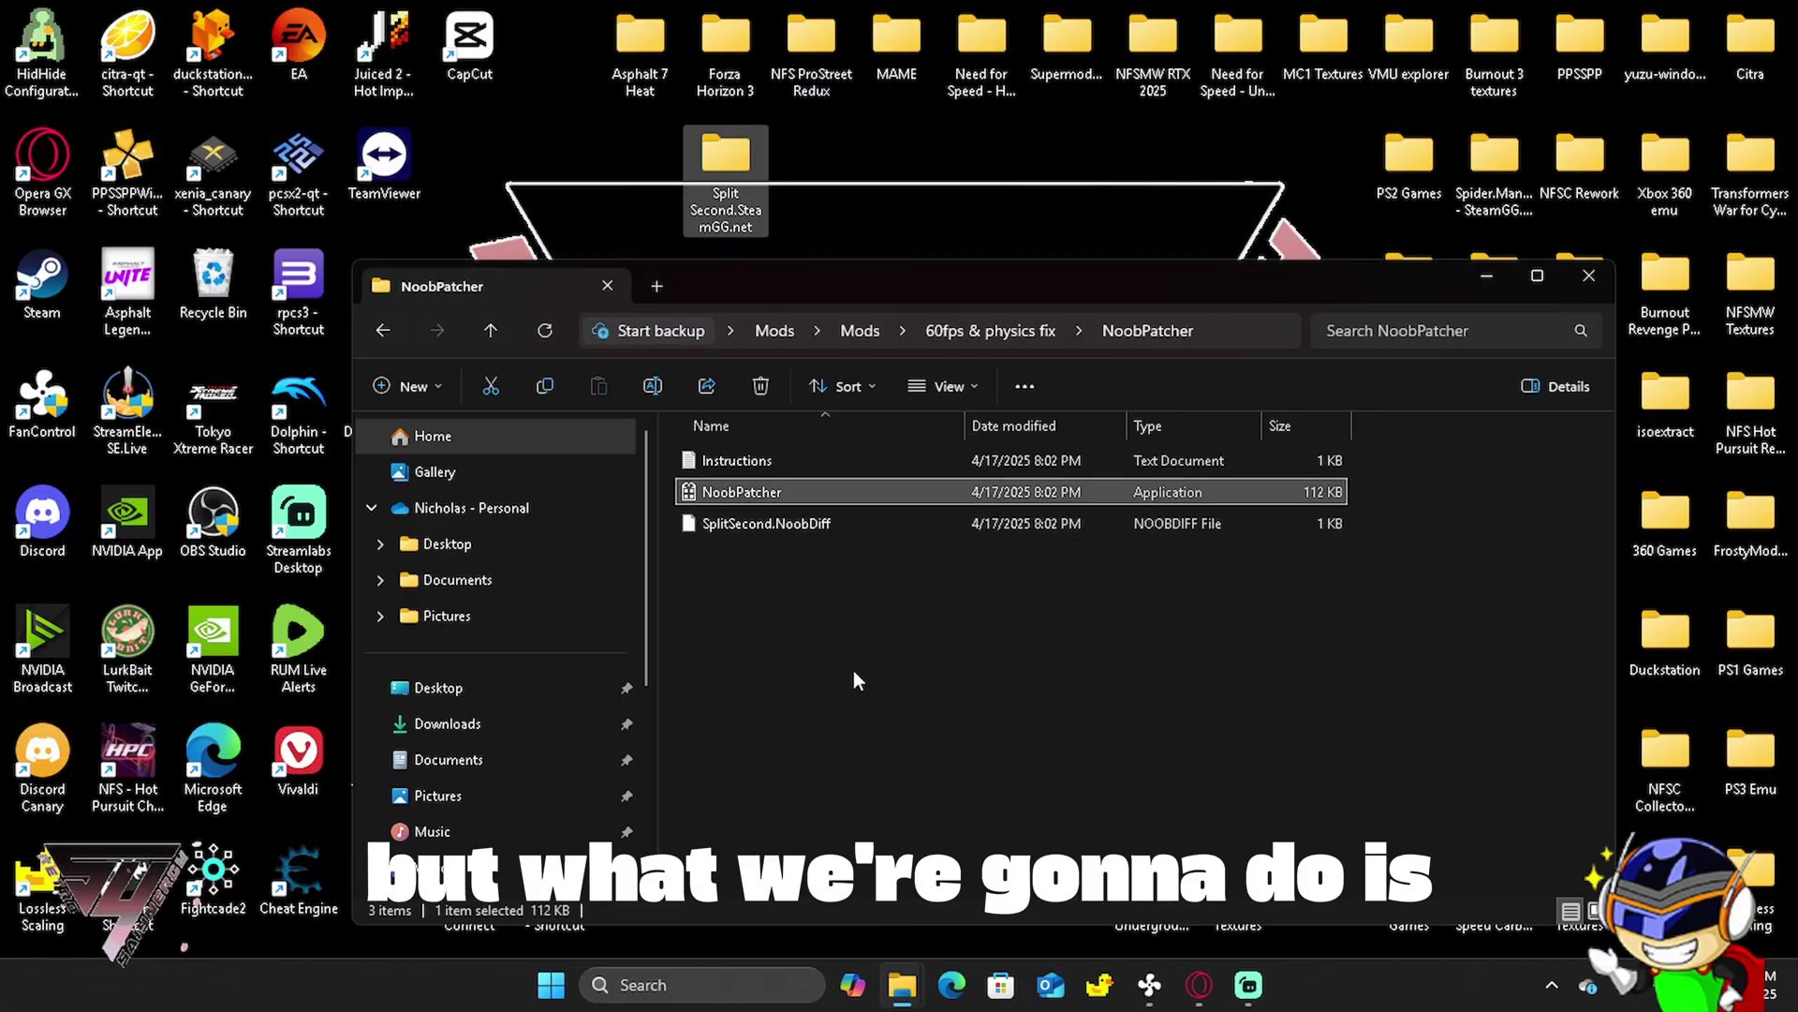
Leave the NoobPatcher folder and launch ReShade_Setup_6.5.1 from the Downloads folder.
click(392, 339)
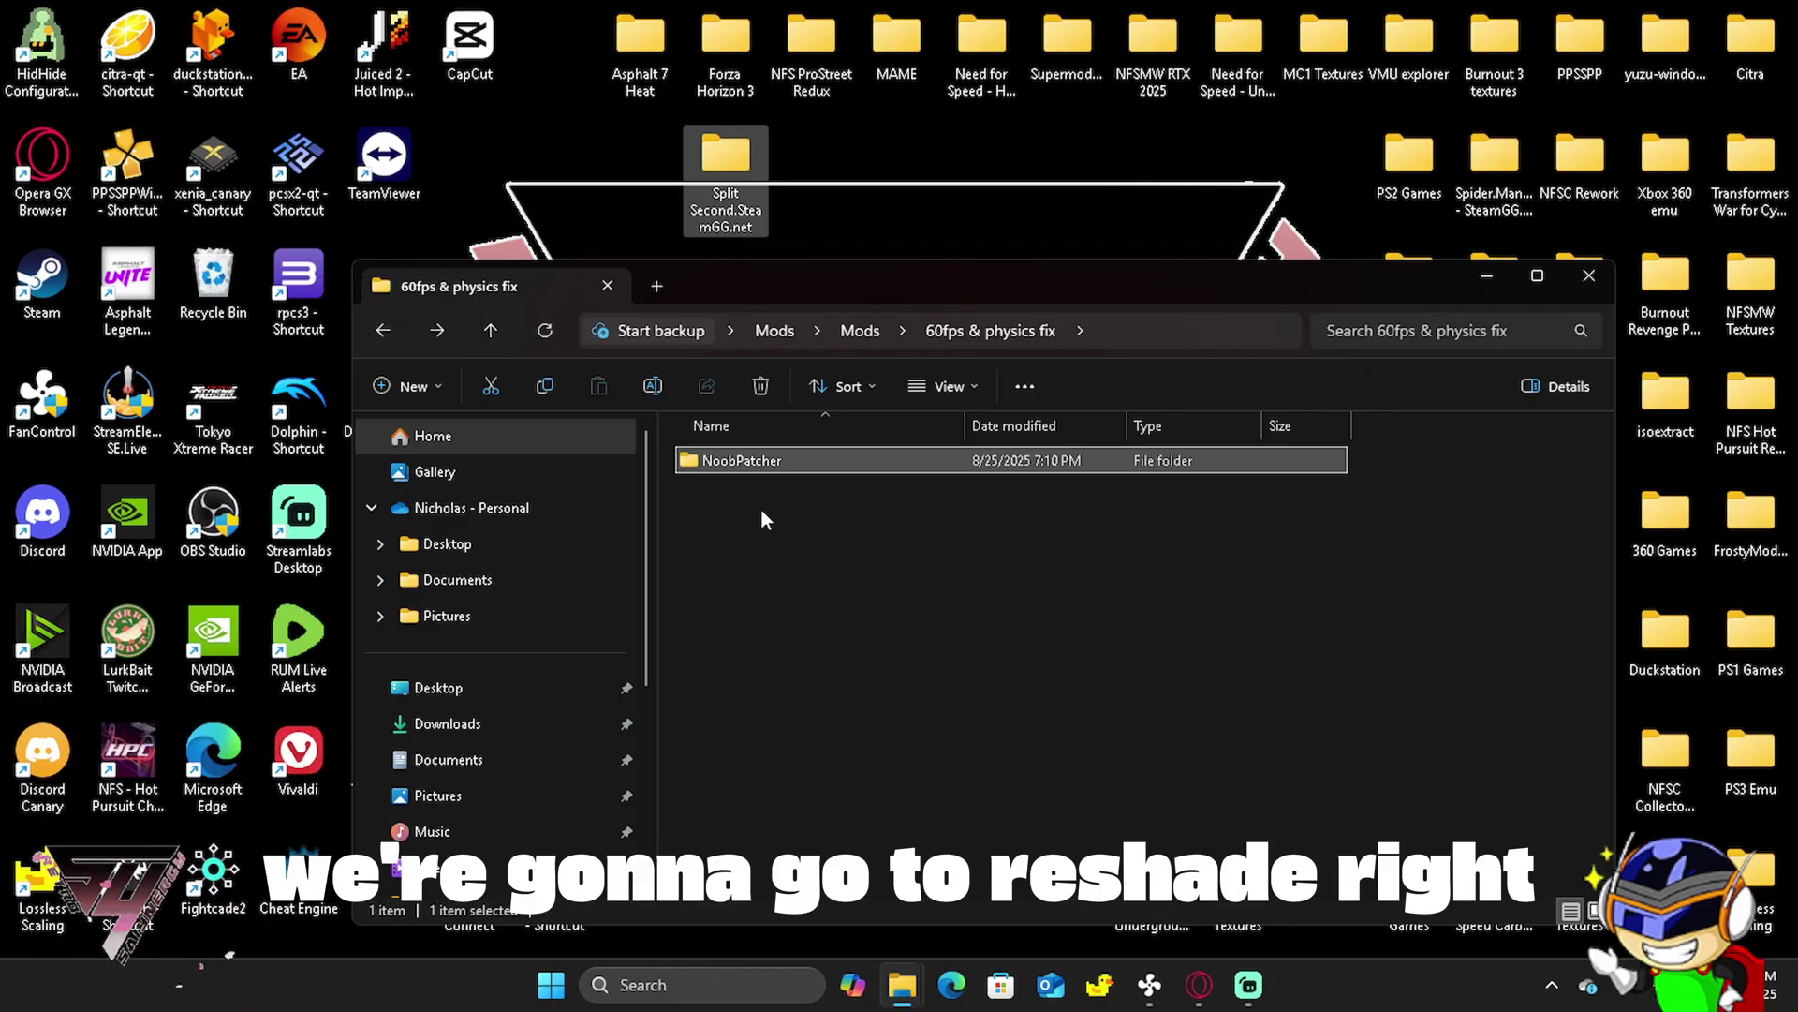
click(379, 332)
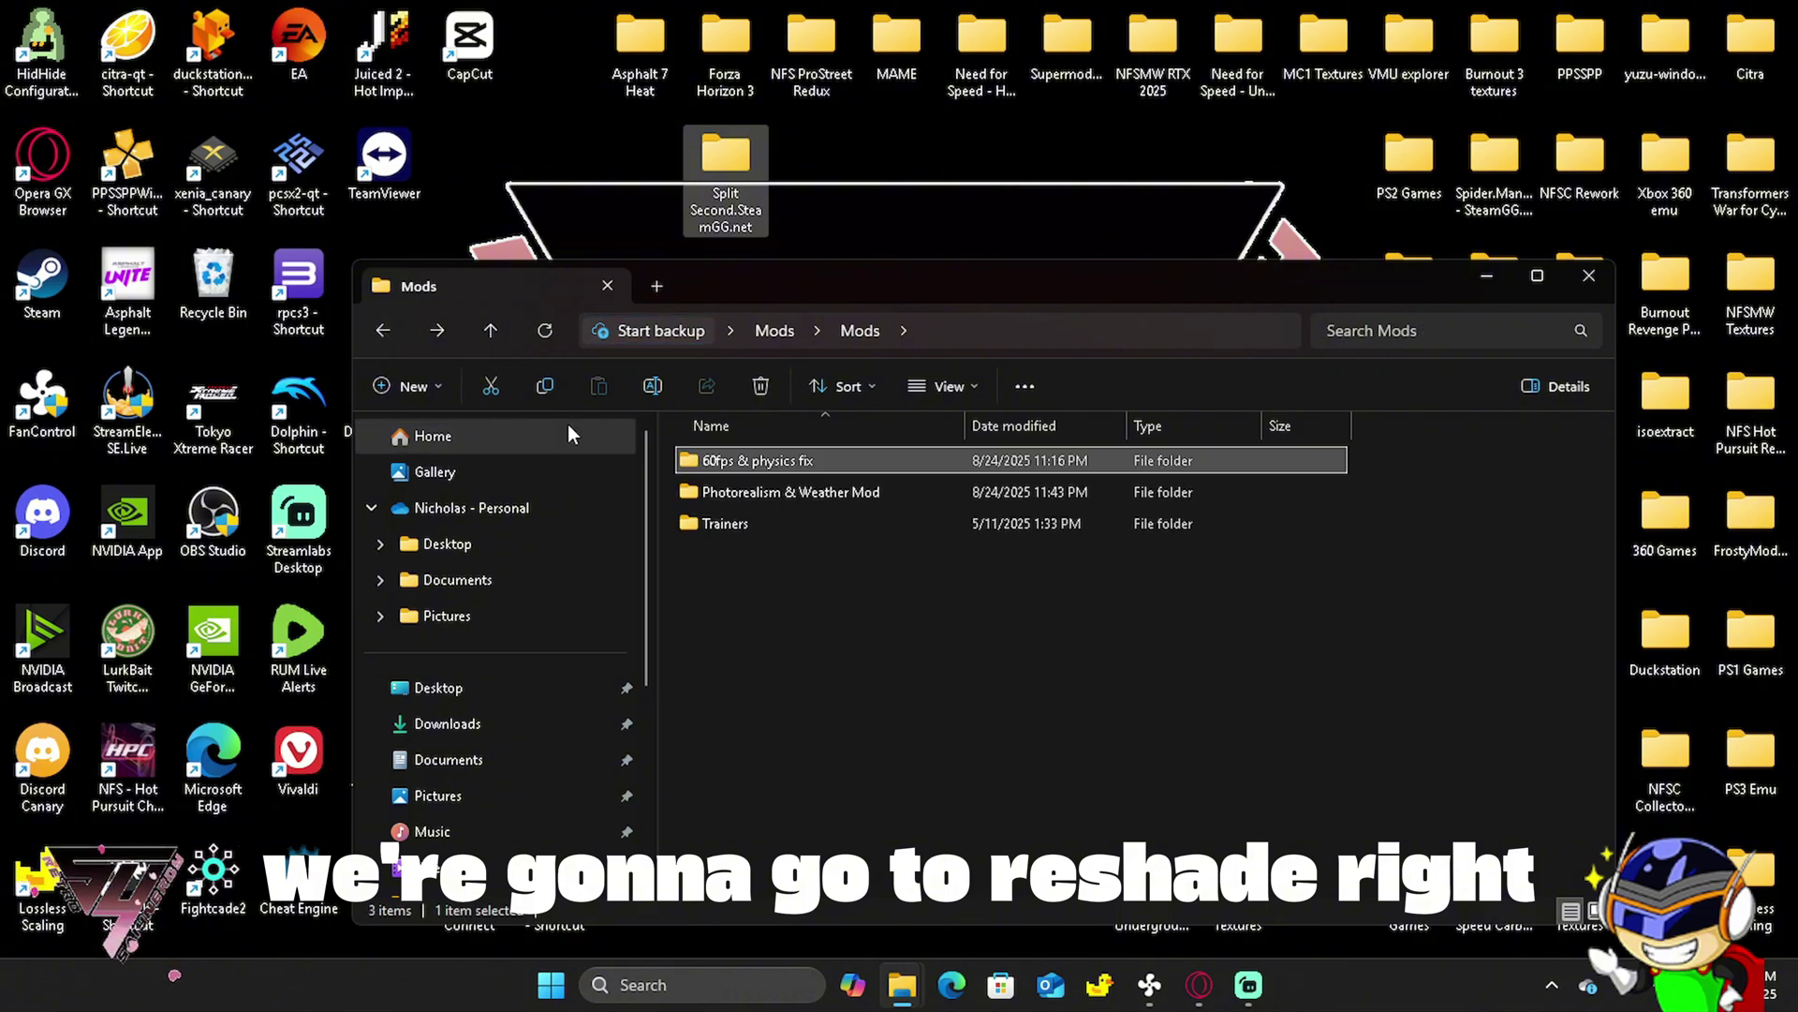
click(465, 738)
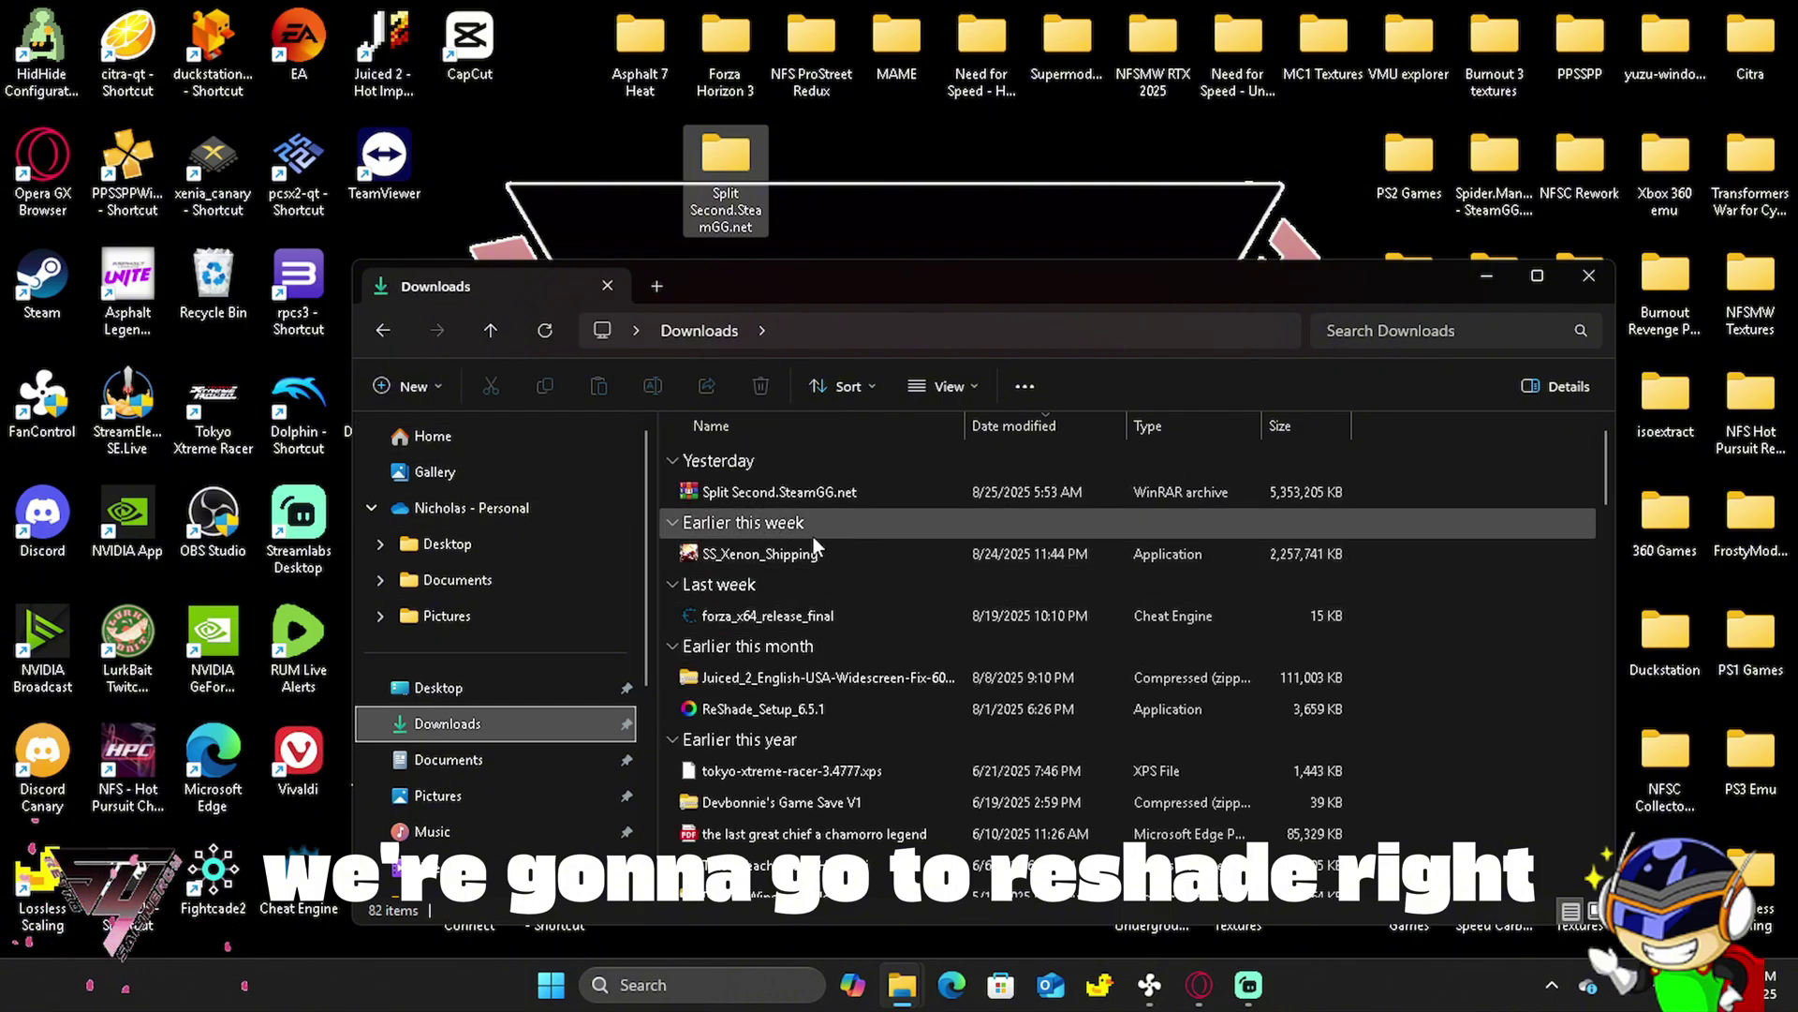
double_click(789, 710)
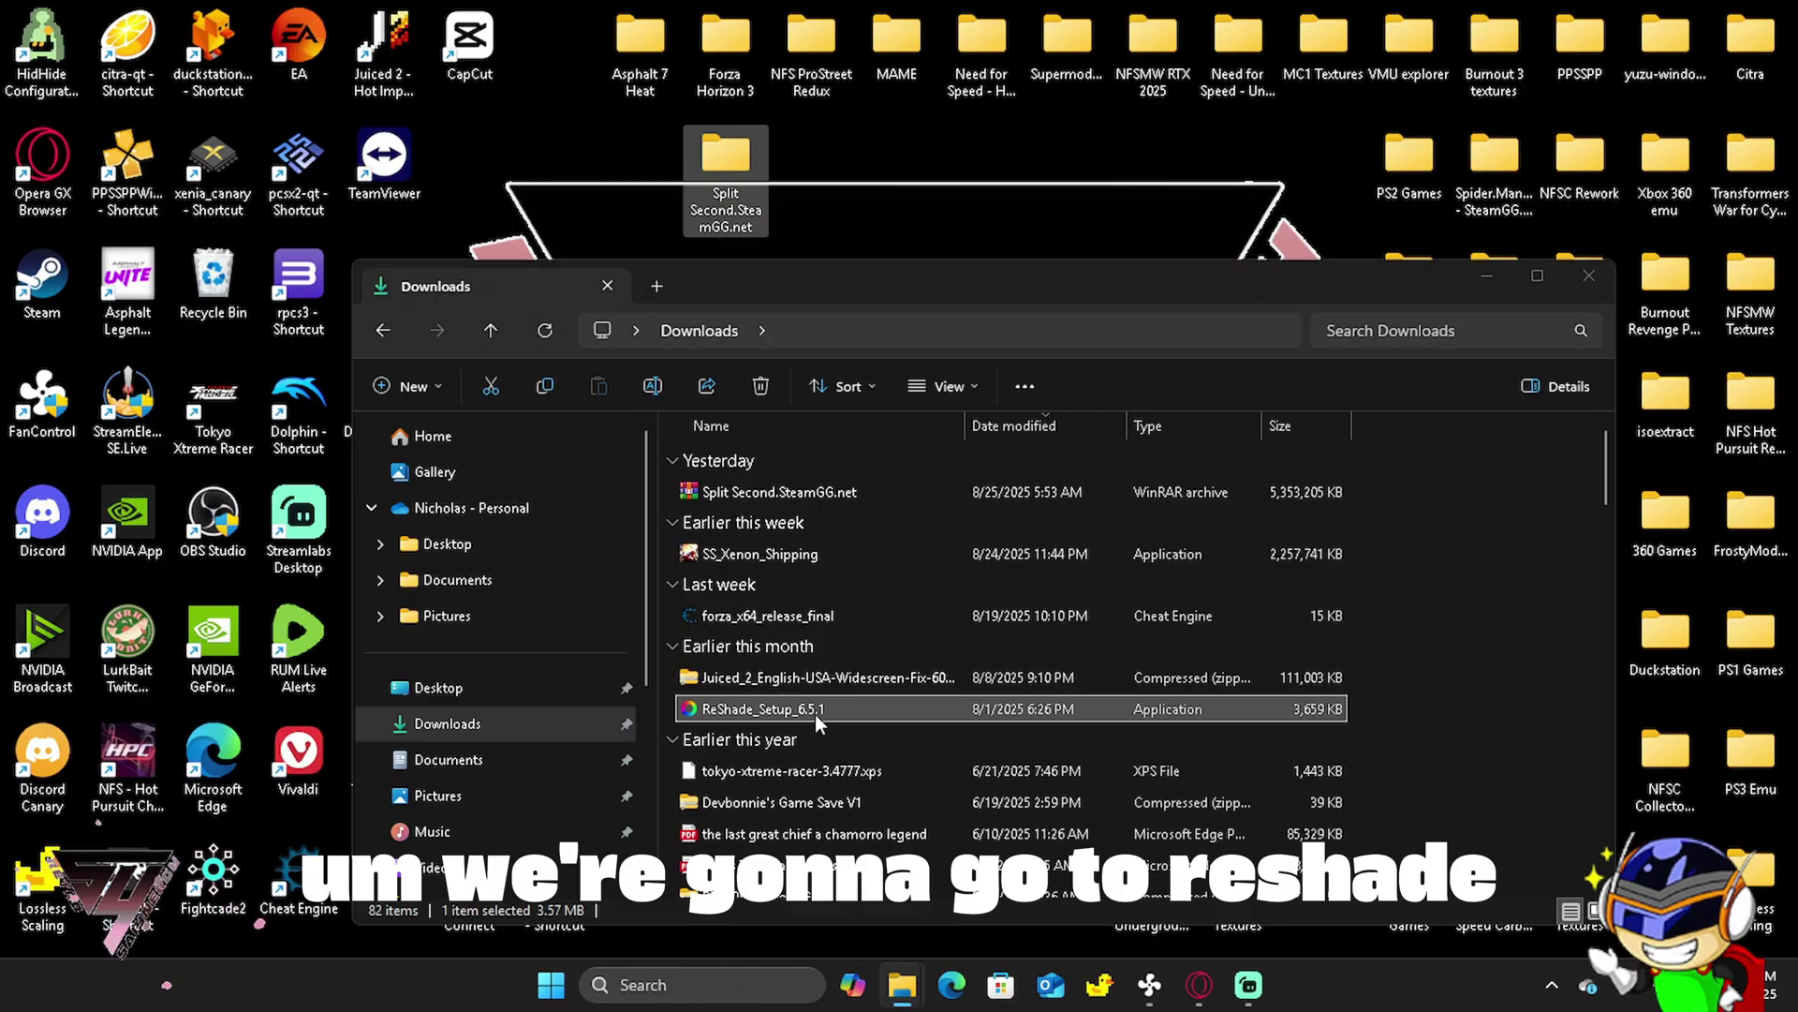
Target SplitSecond-patched in the desktop's Split Second.SteamGG.net folder for ReShade and accept DirectX 9 as the rendering API.
click(1087, 722)
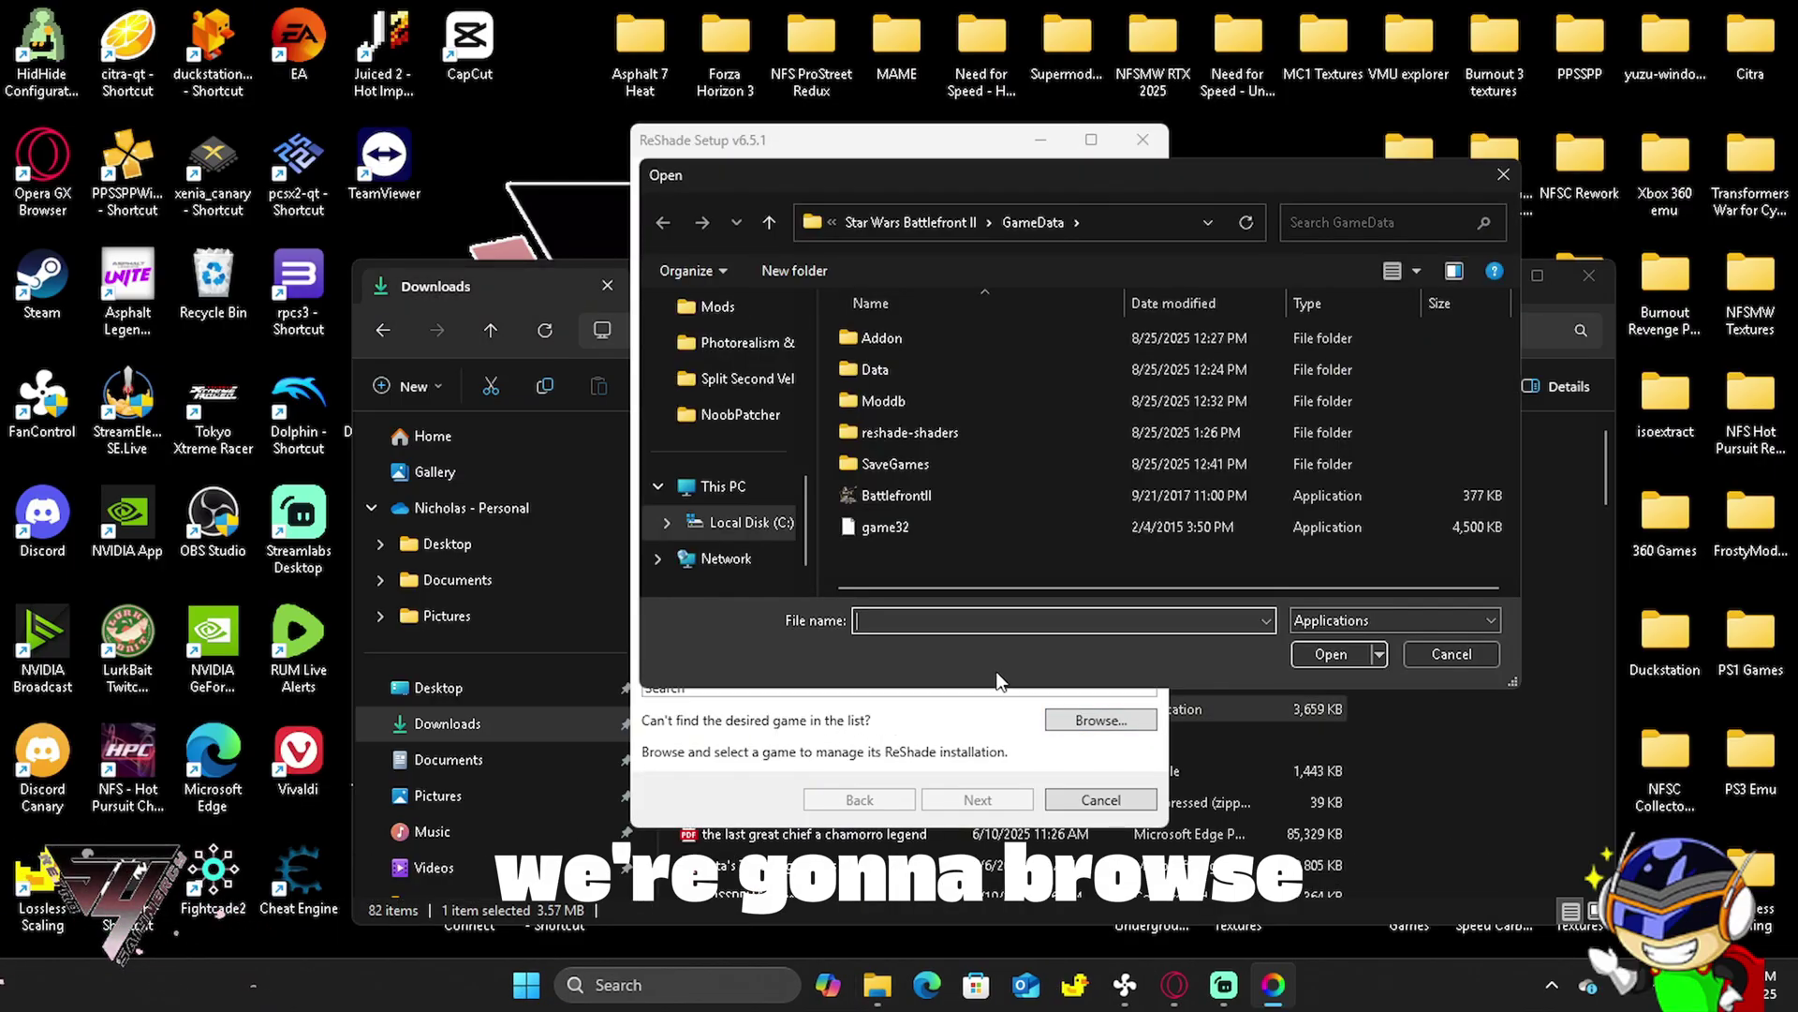
scroll(730, 513, up, 5)
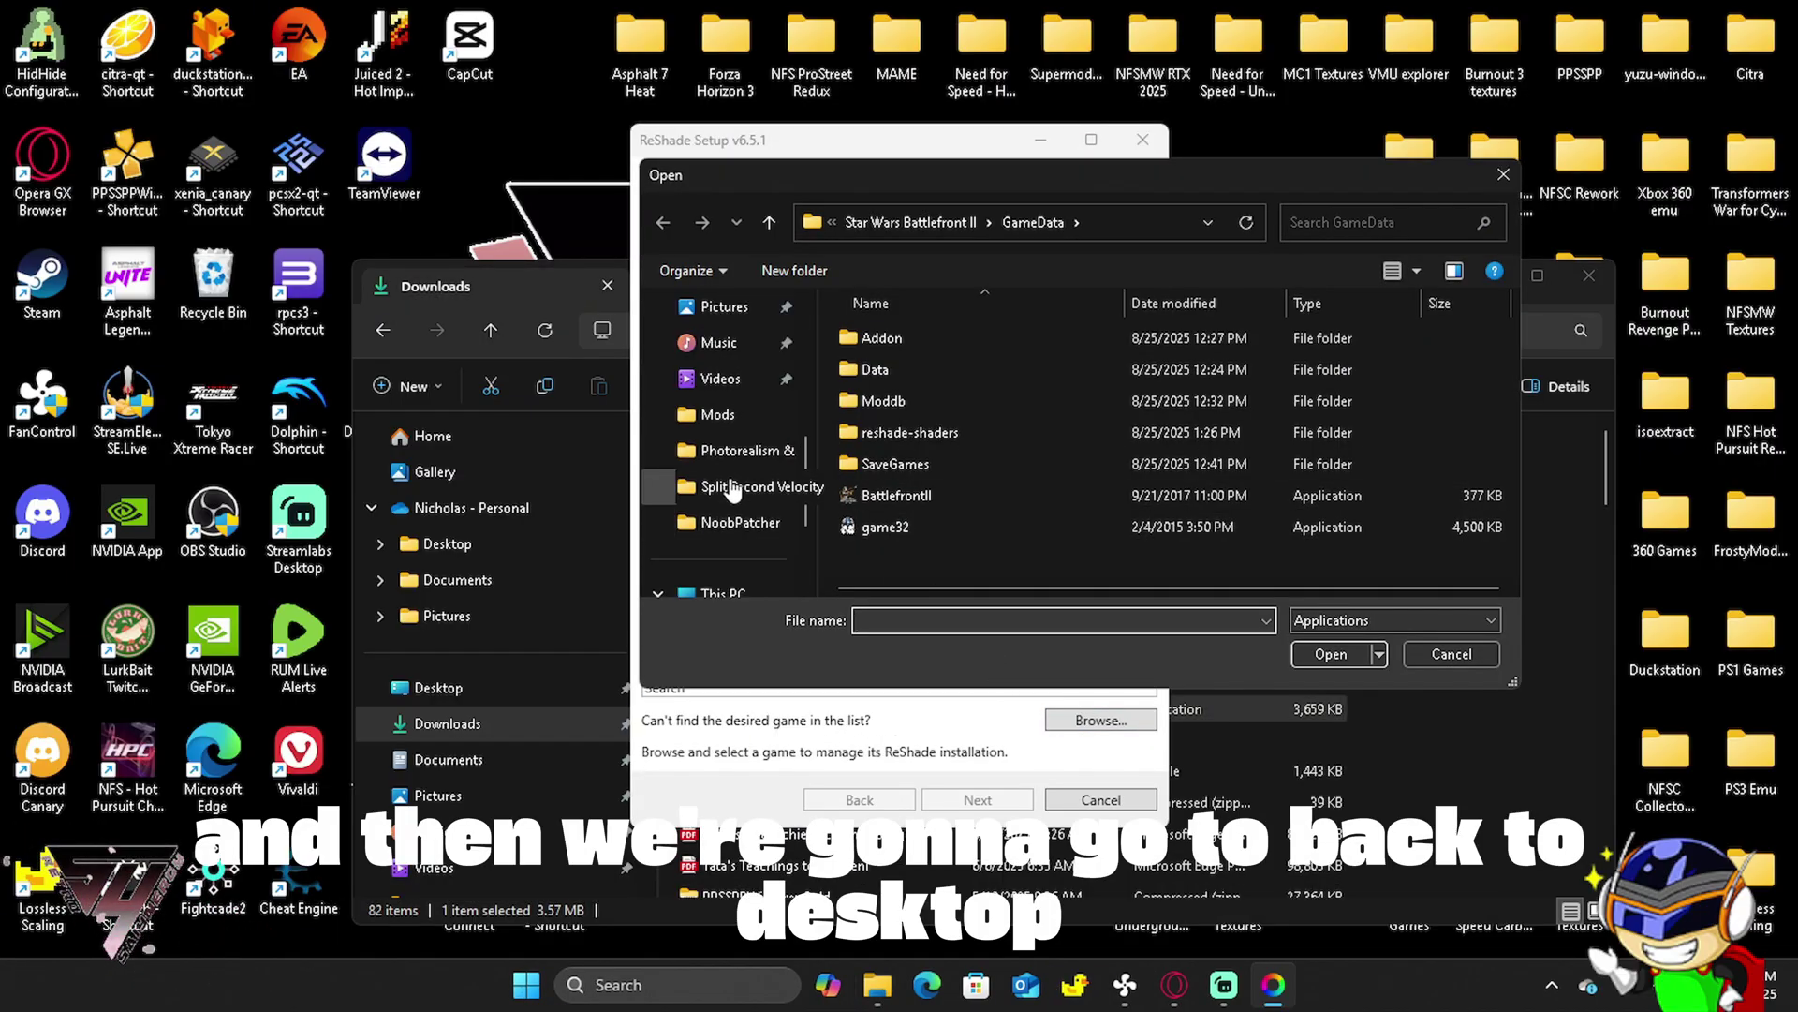
scroll(729, 487, down, 1)
click(724, 451)
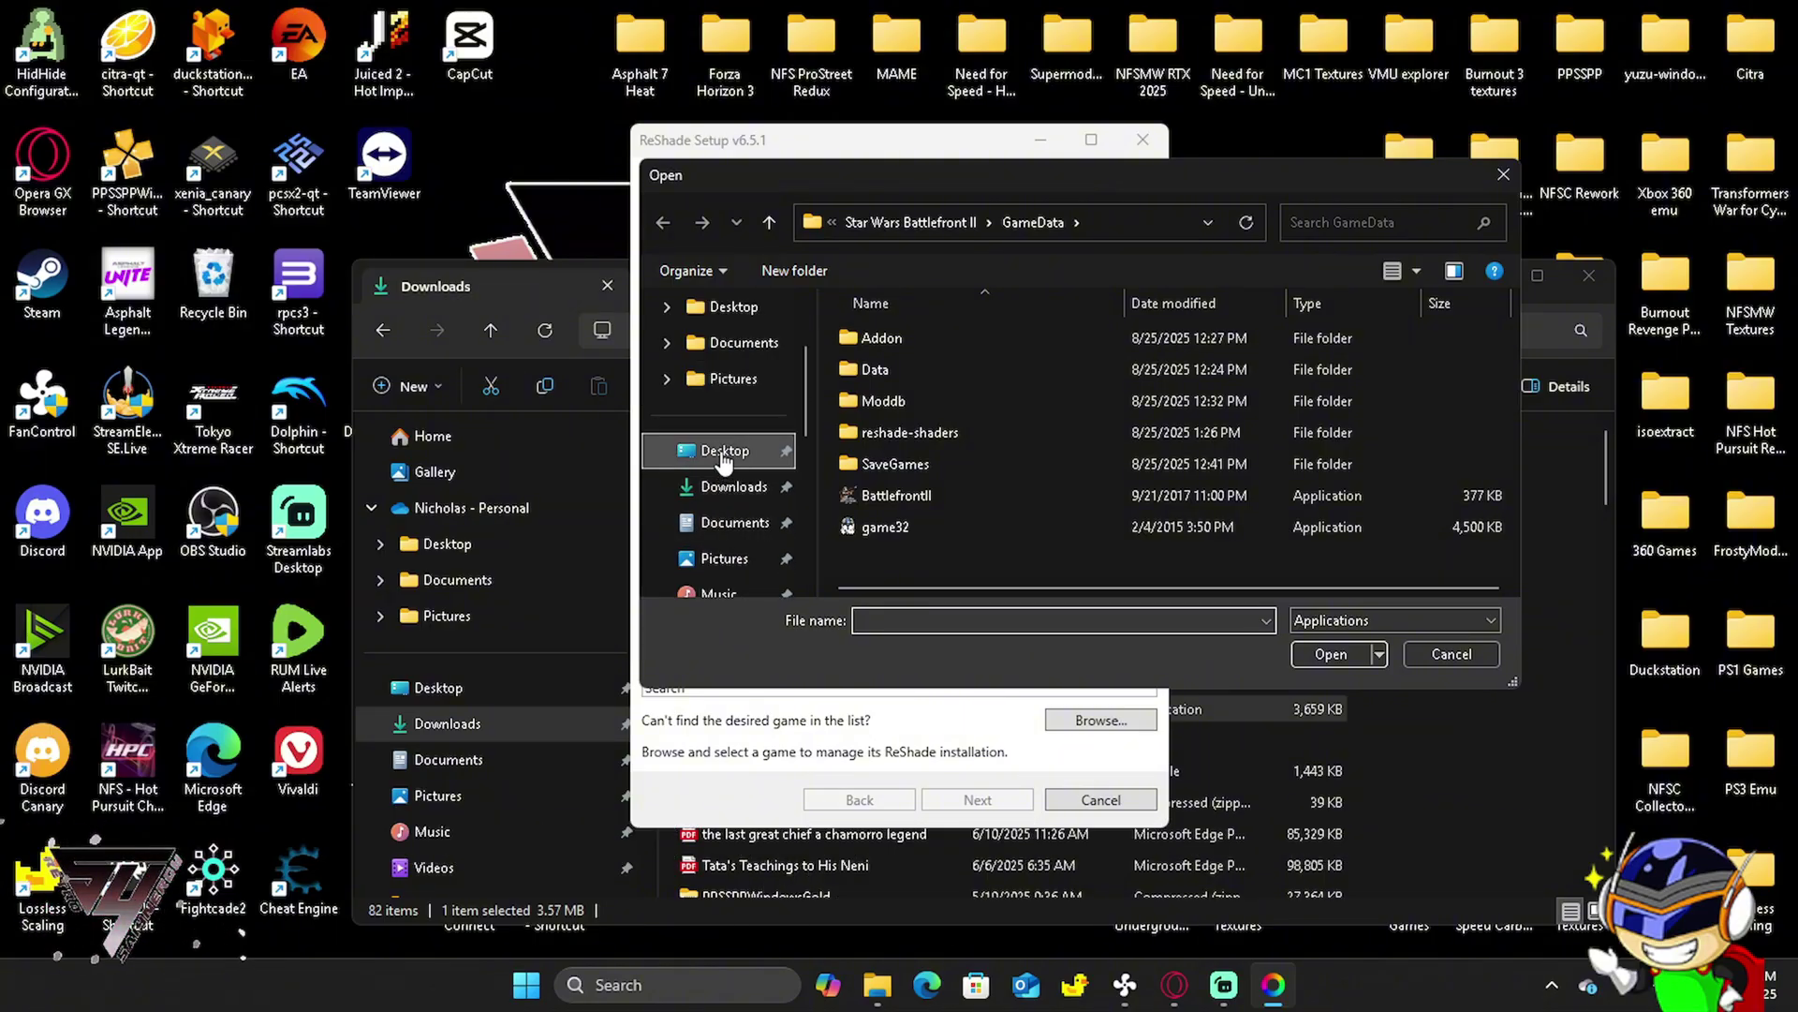
scroll(963, 463, down, 6)
scroll(981, 453, down, 8)
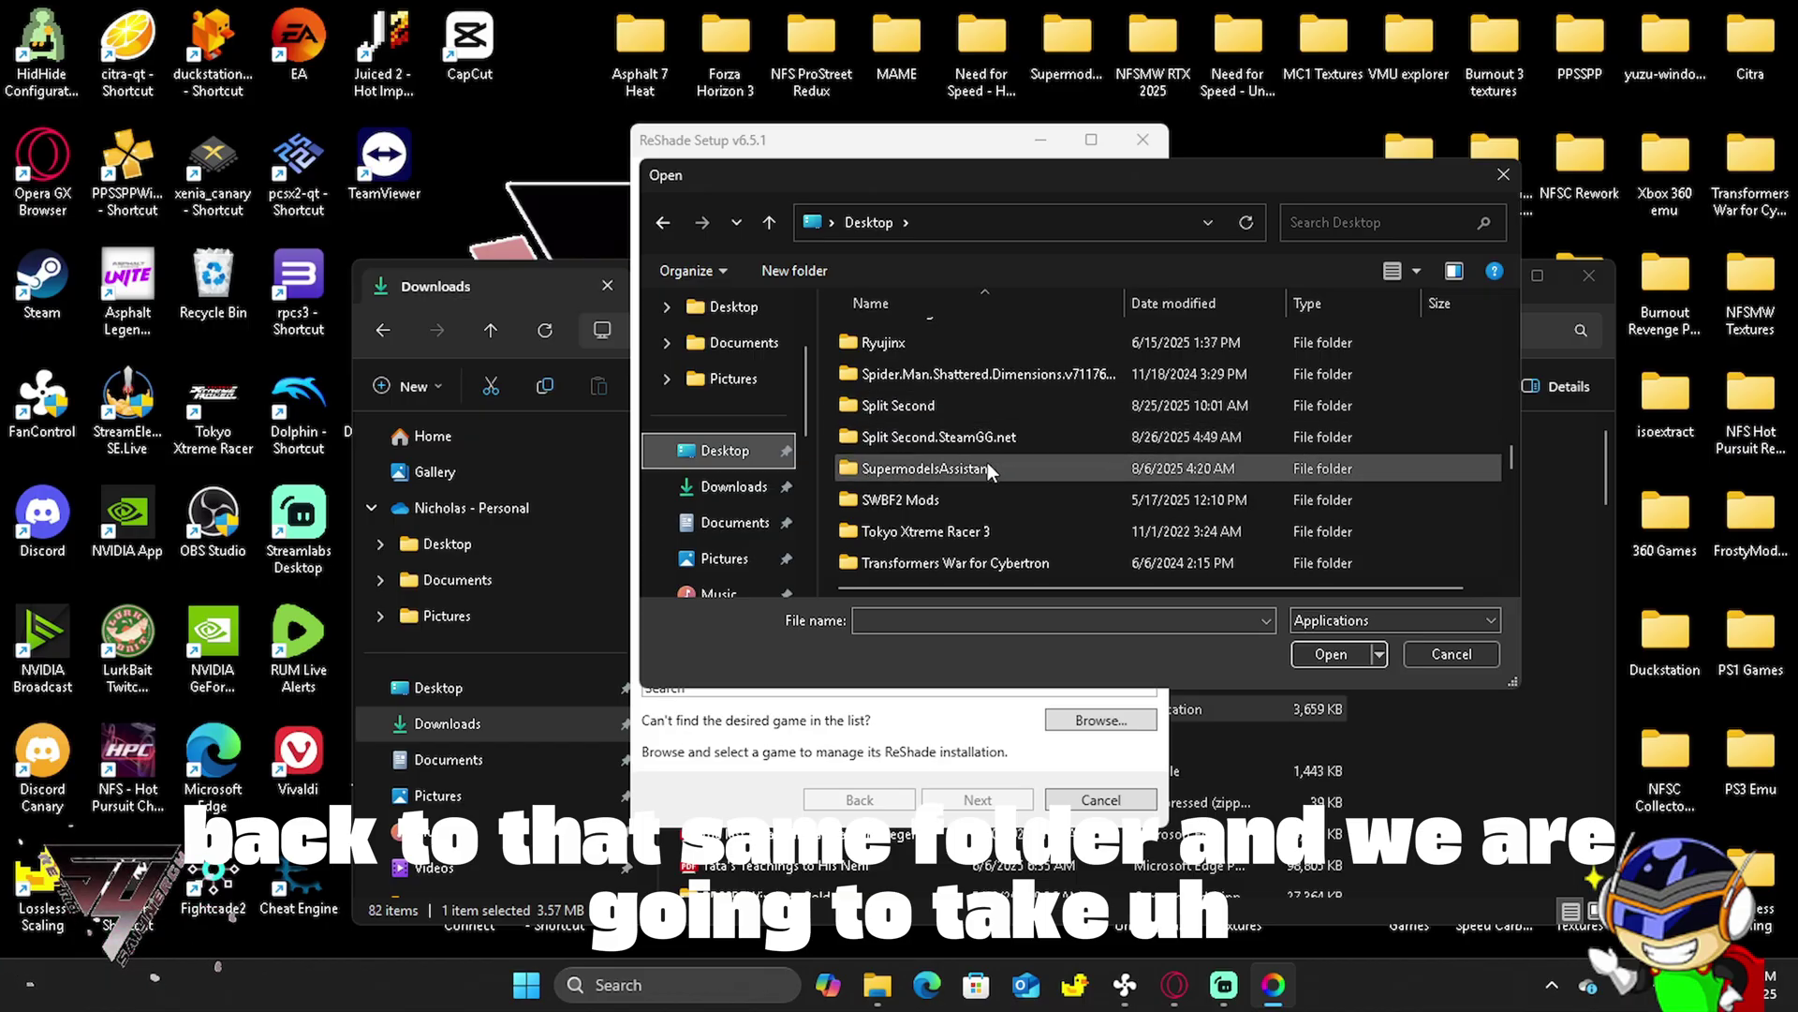
double_click(960, 438)
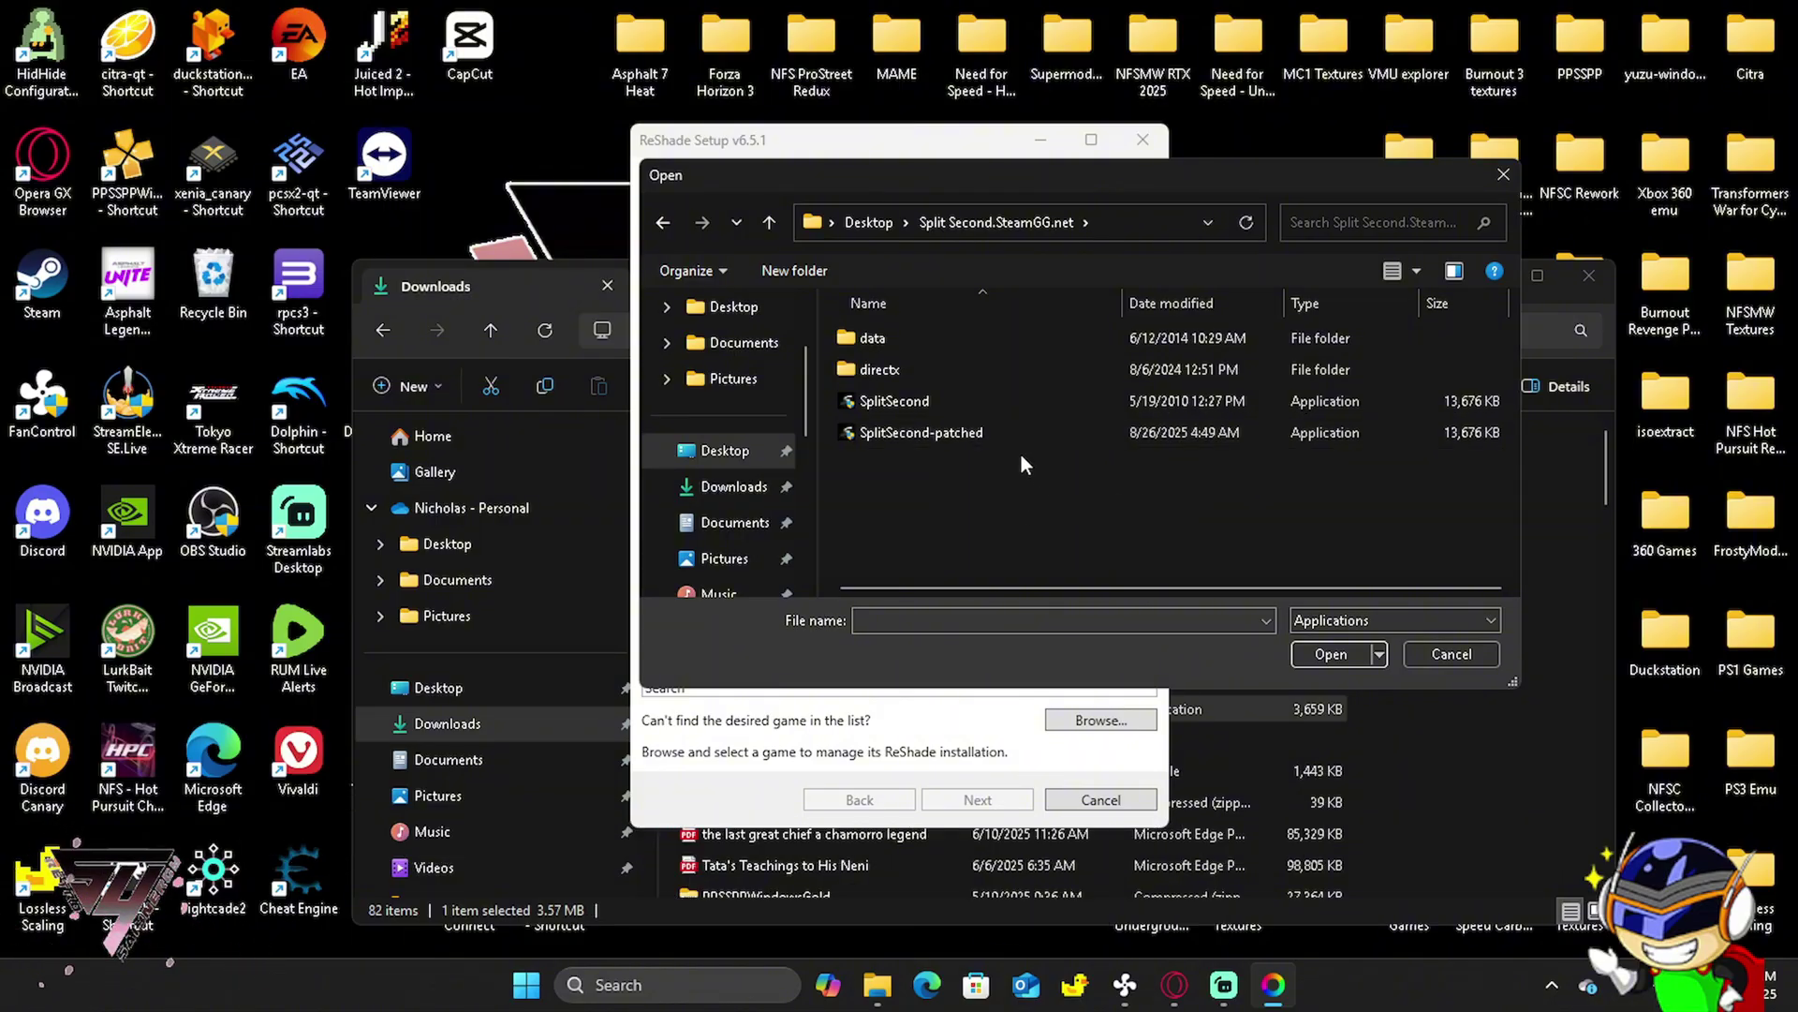
click(959, 436)
click(1331, 661)
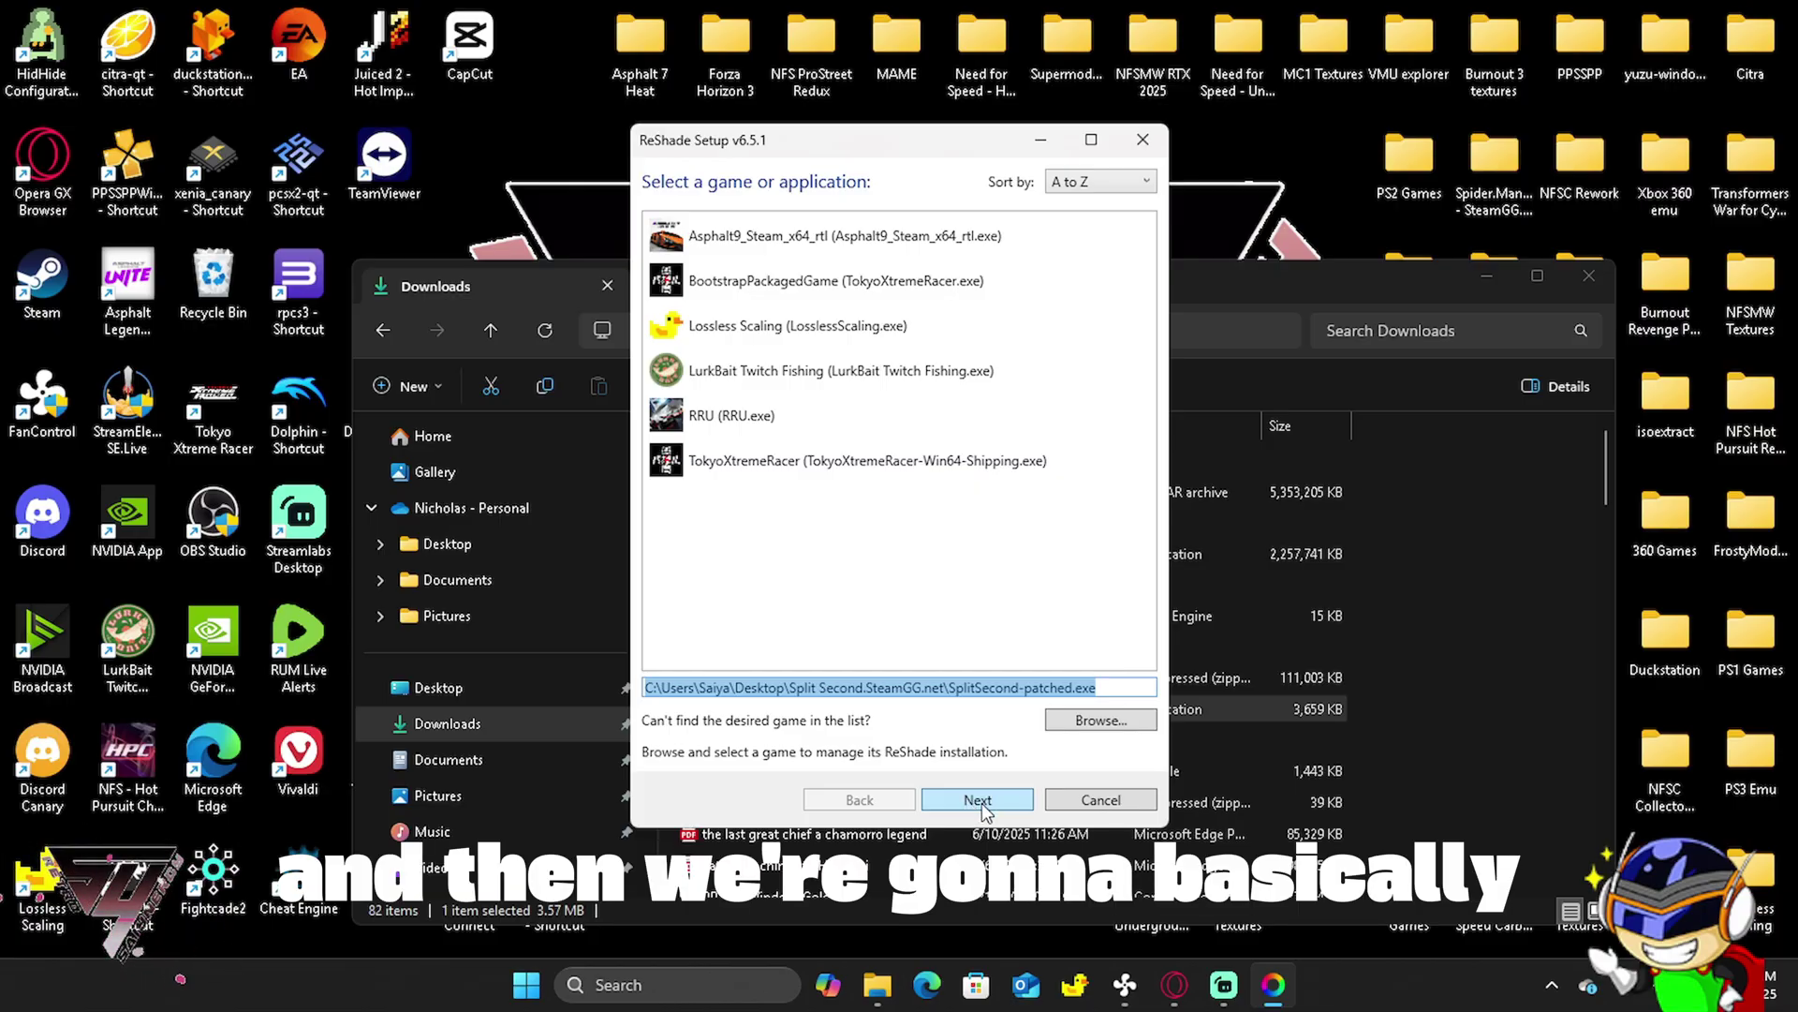
click(978, 800)
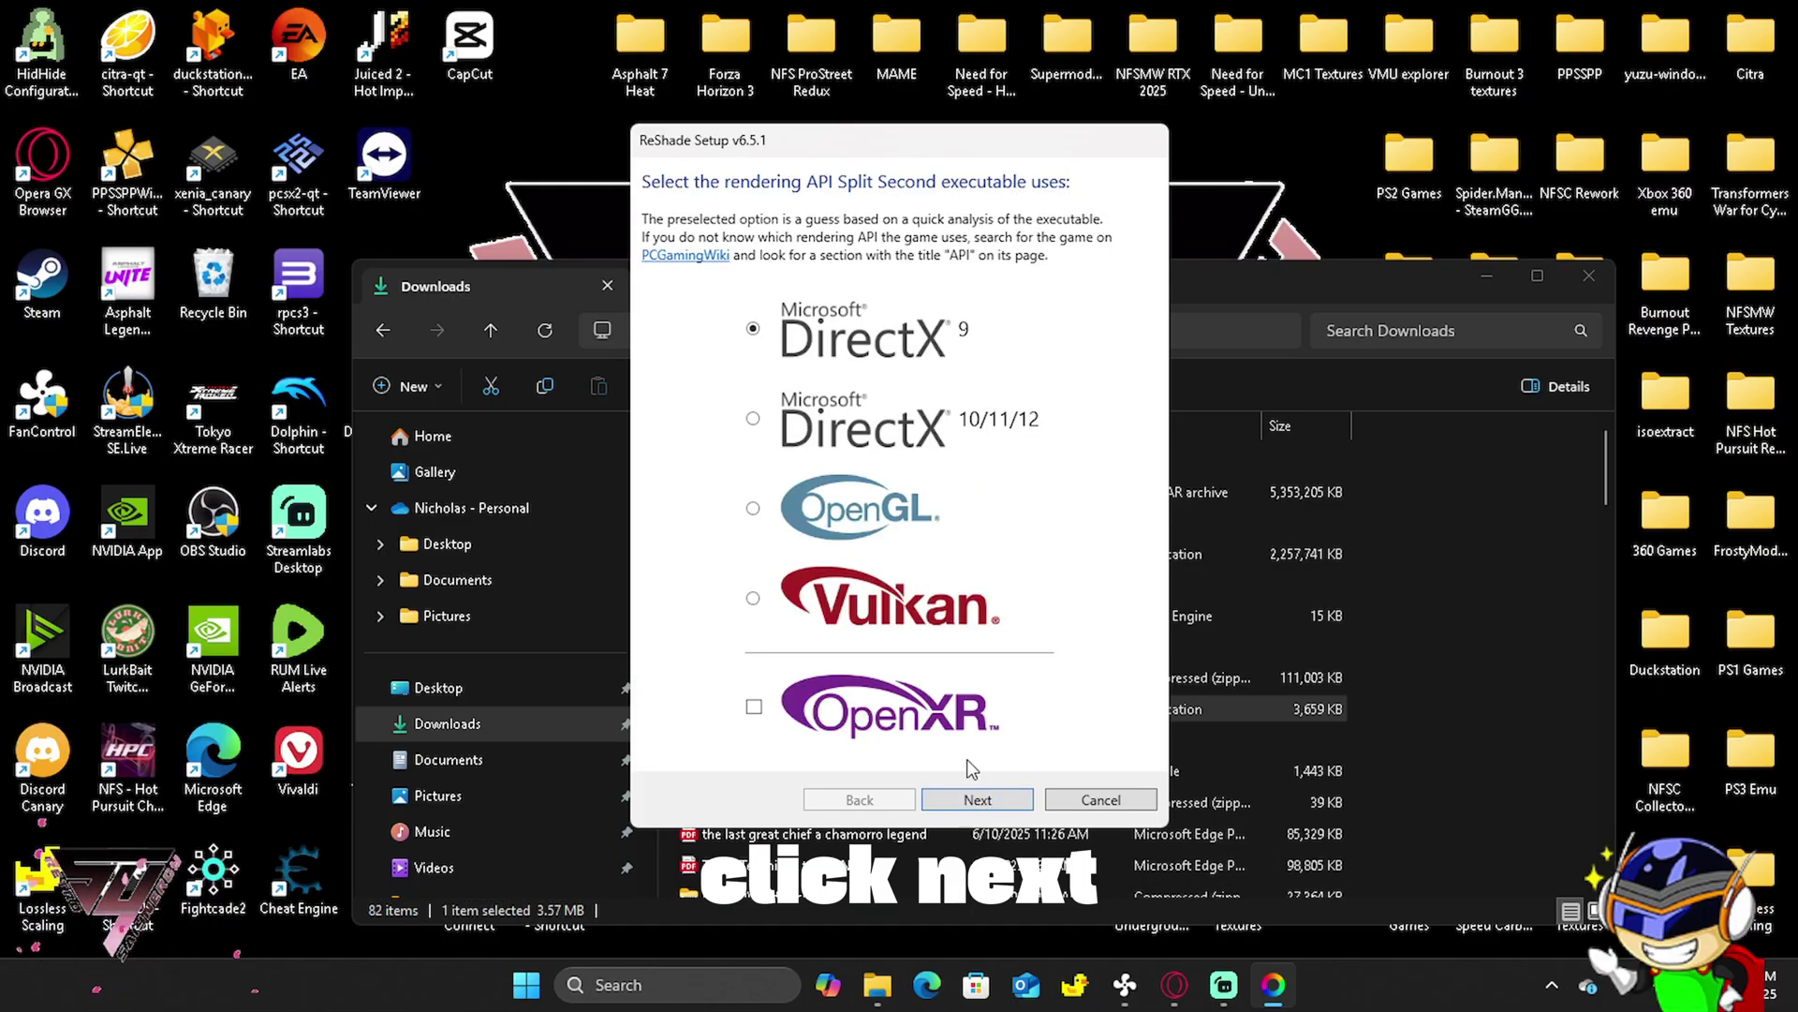
click(999, 805)
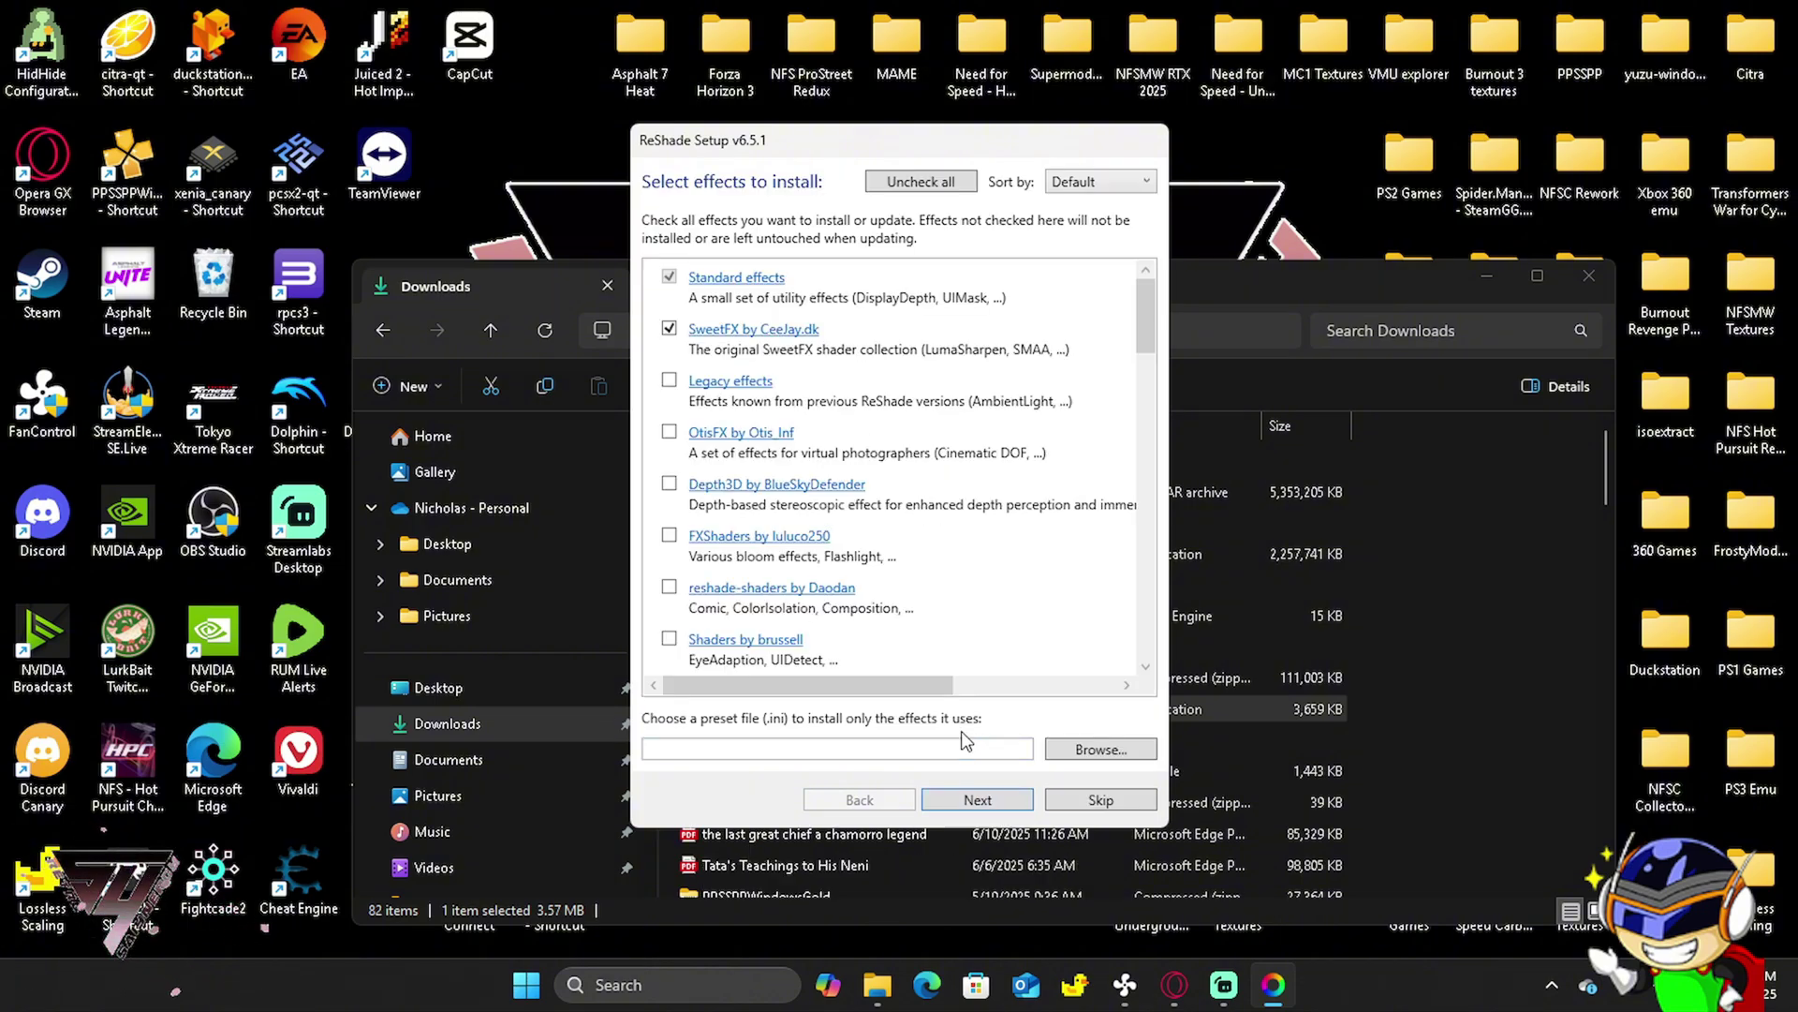
Load the Download preset from the Photorealism & Weather Mod folder within Mods, install its effects and finish the ReShade setup.
click(1089, 754)
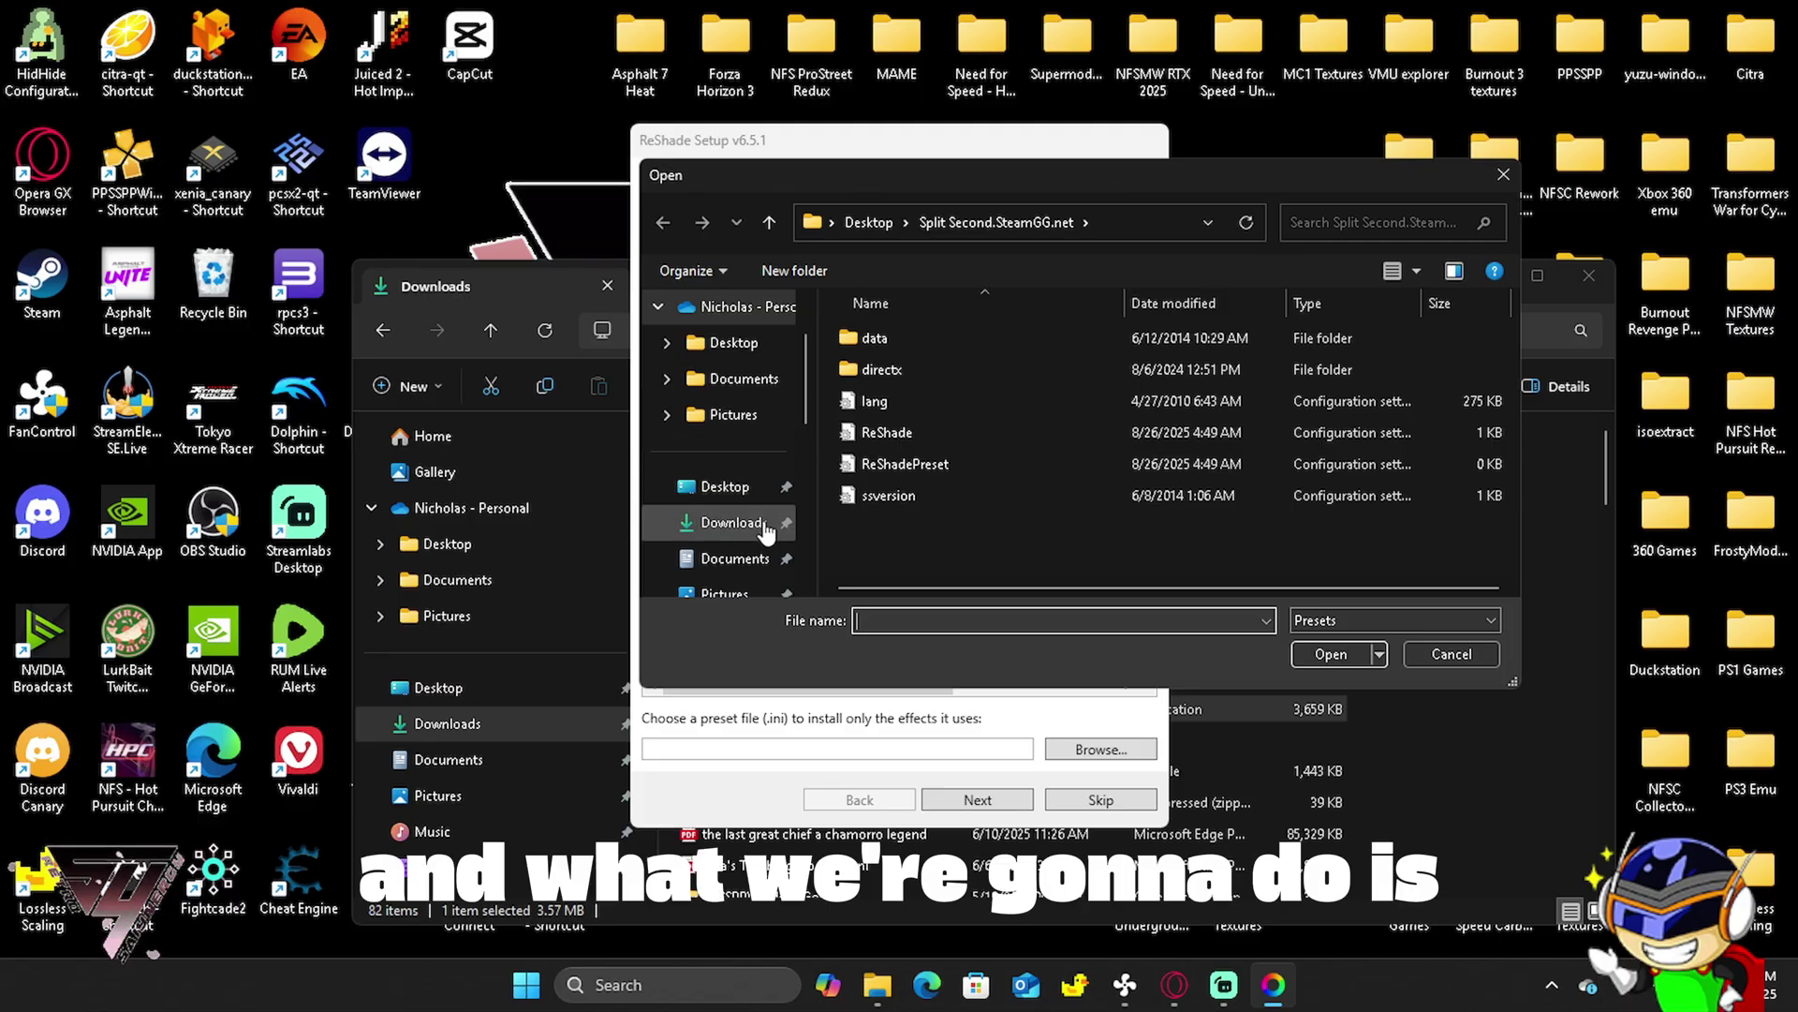
scroll(745, 505, up, 1)
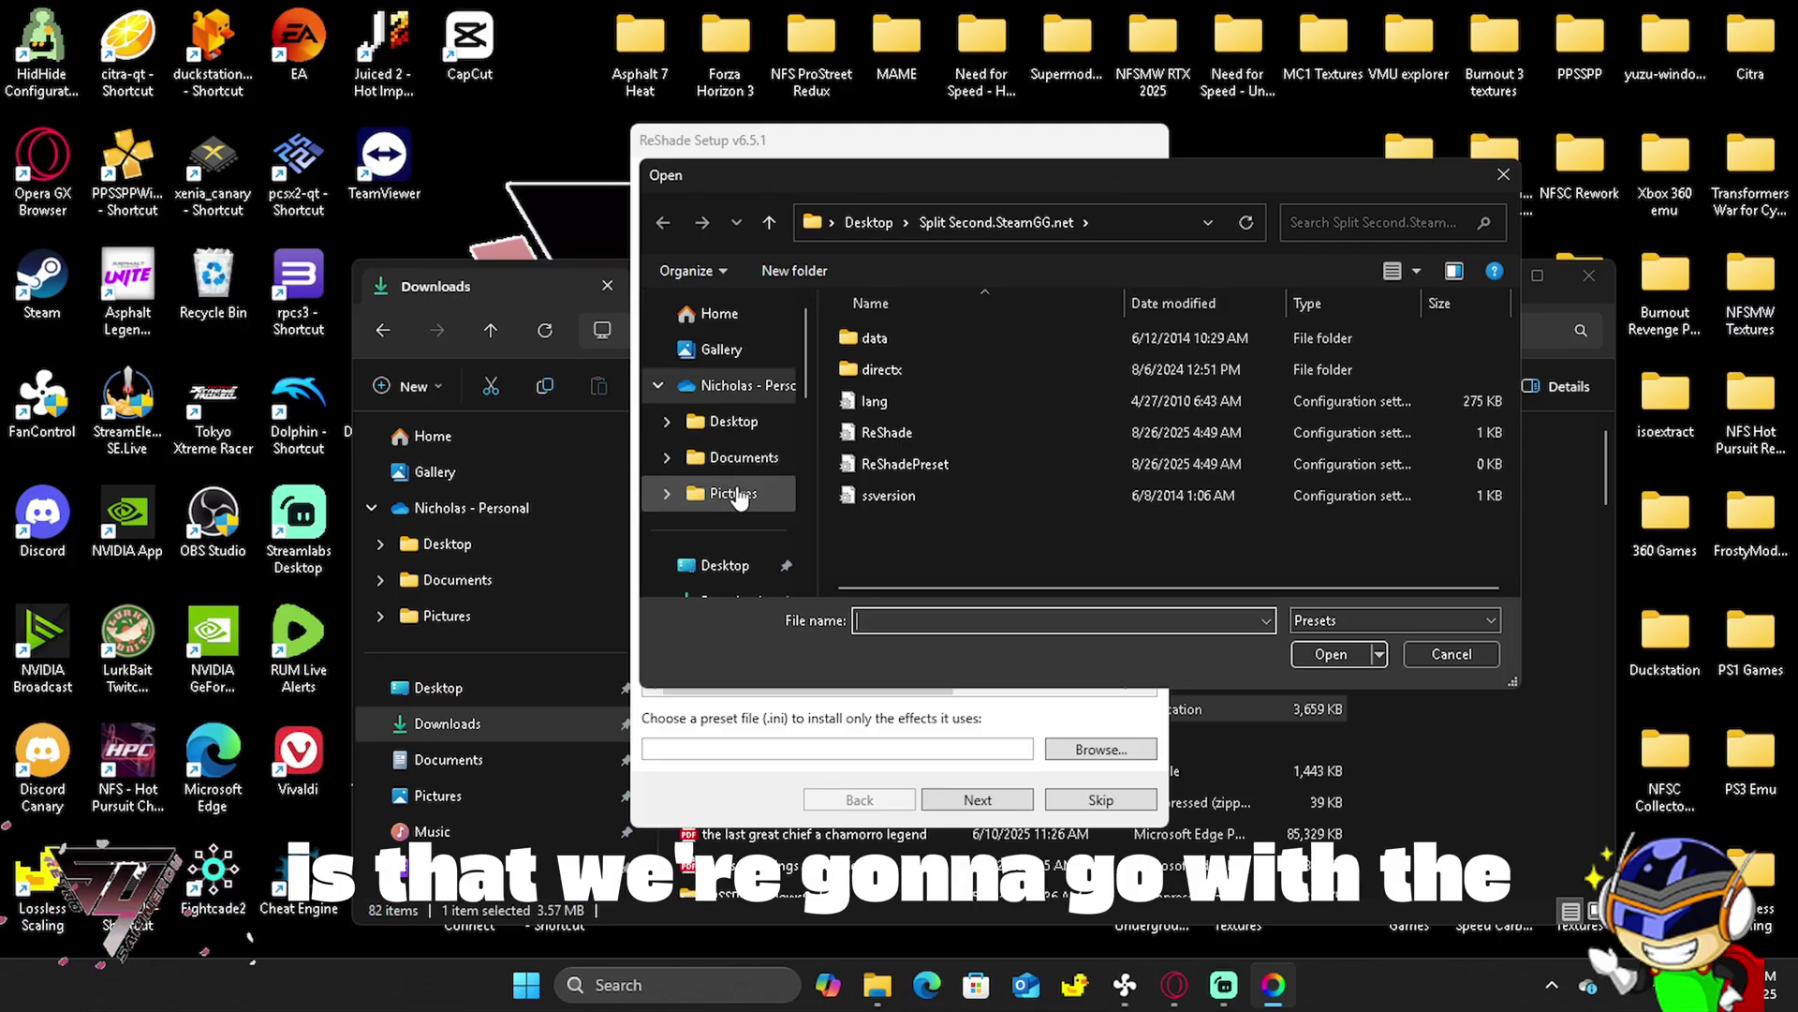
scroll(749, 496, down, 2)
scroll(747, 491, down, 3)
scroll(752, 476, up, 3)
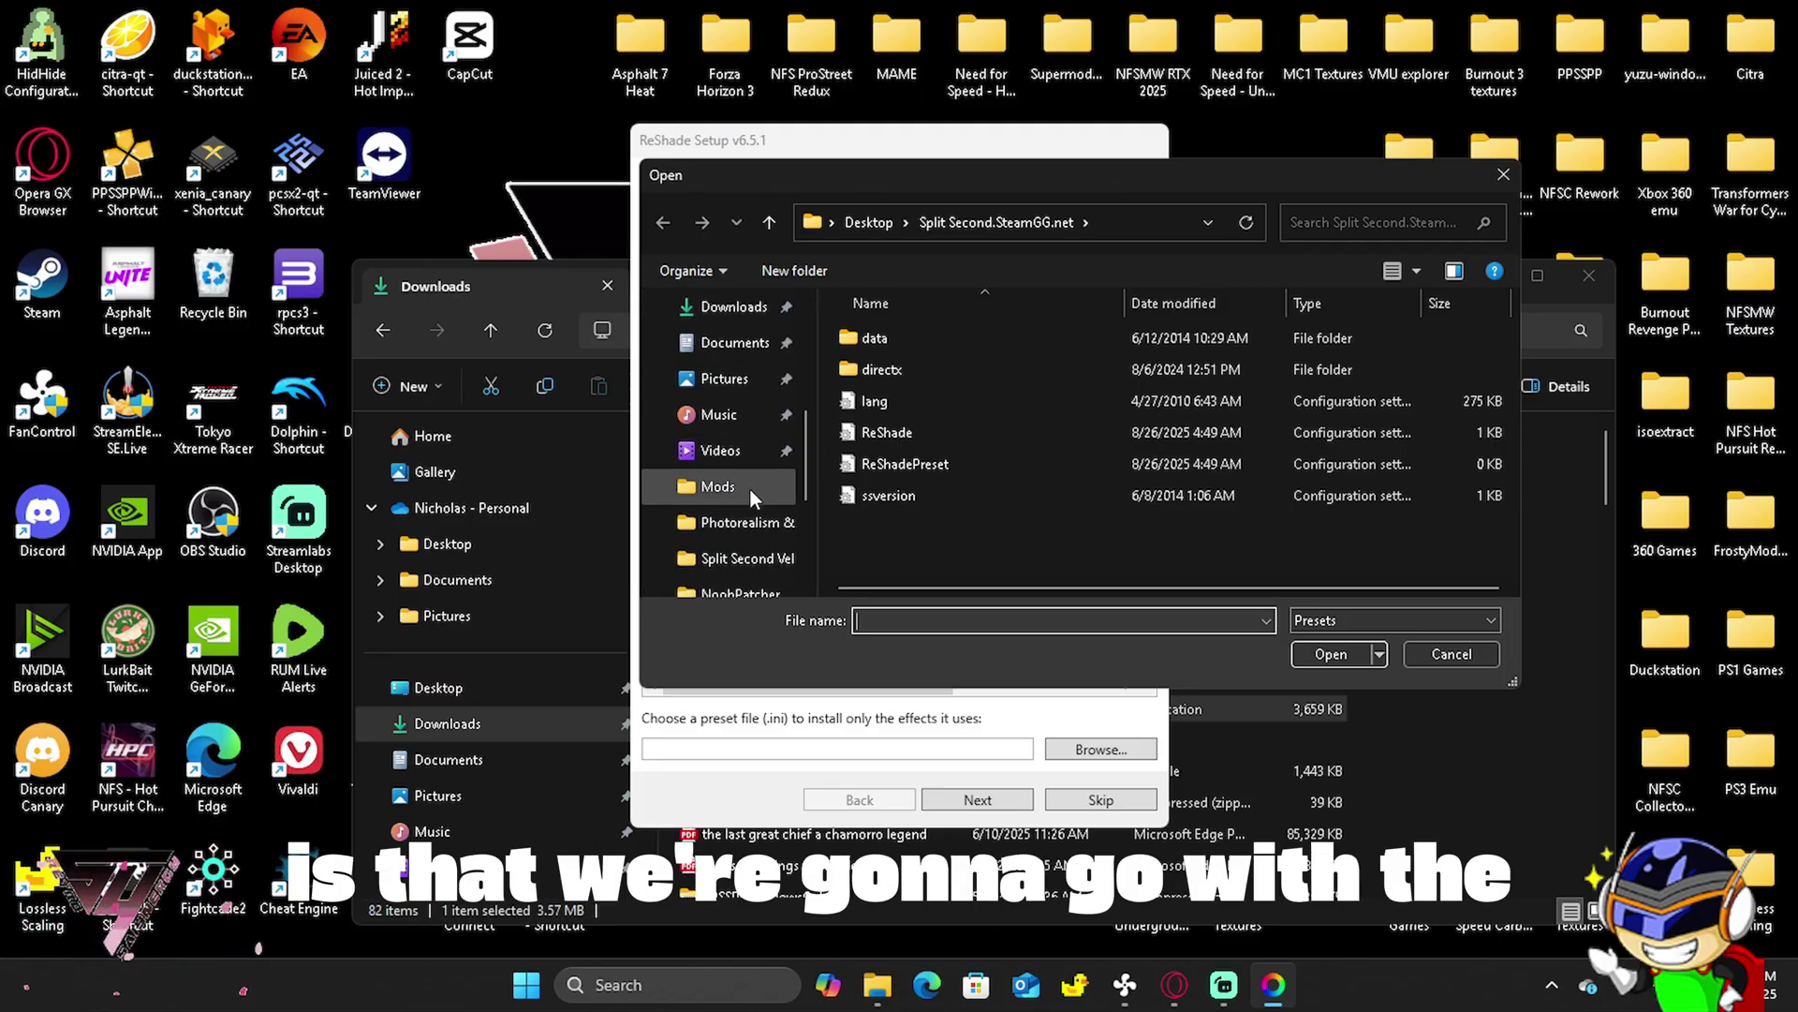
click(720, 489)
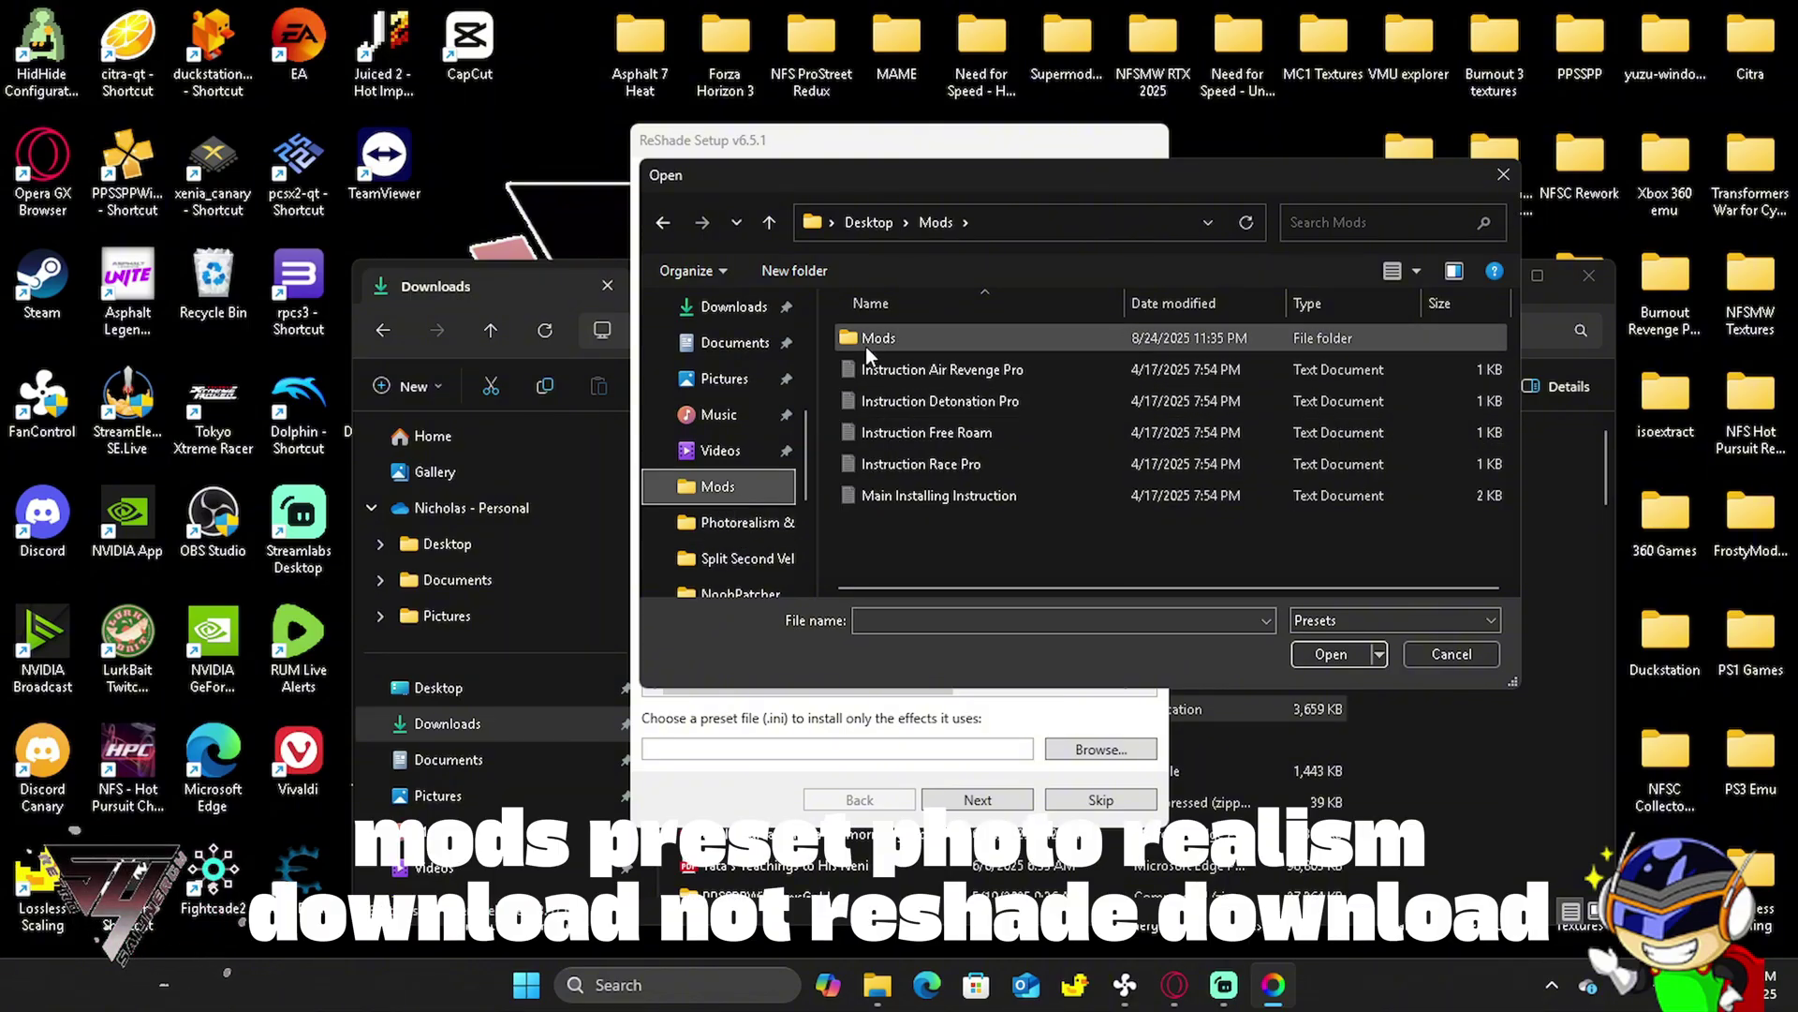
double_click(863, 340)
click(909, 379)
double_click(909, 378)
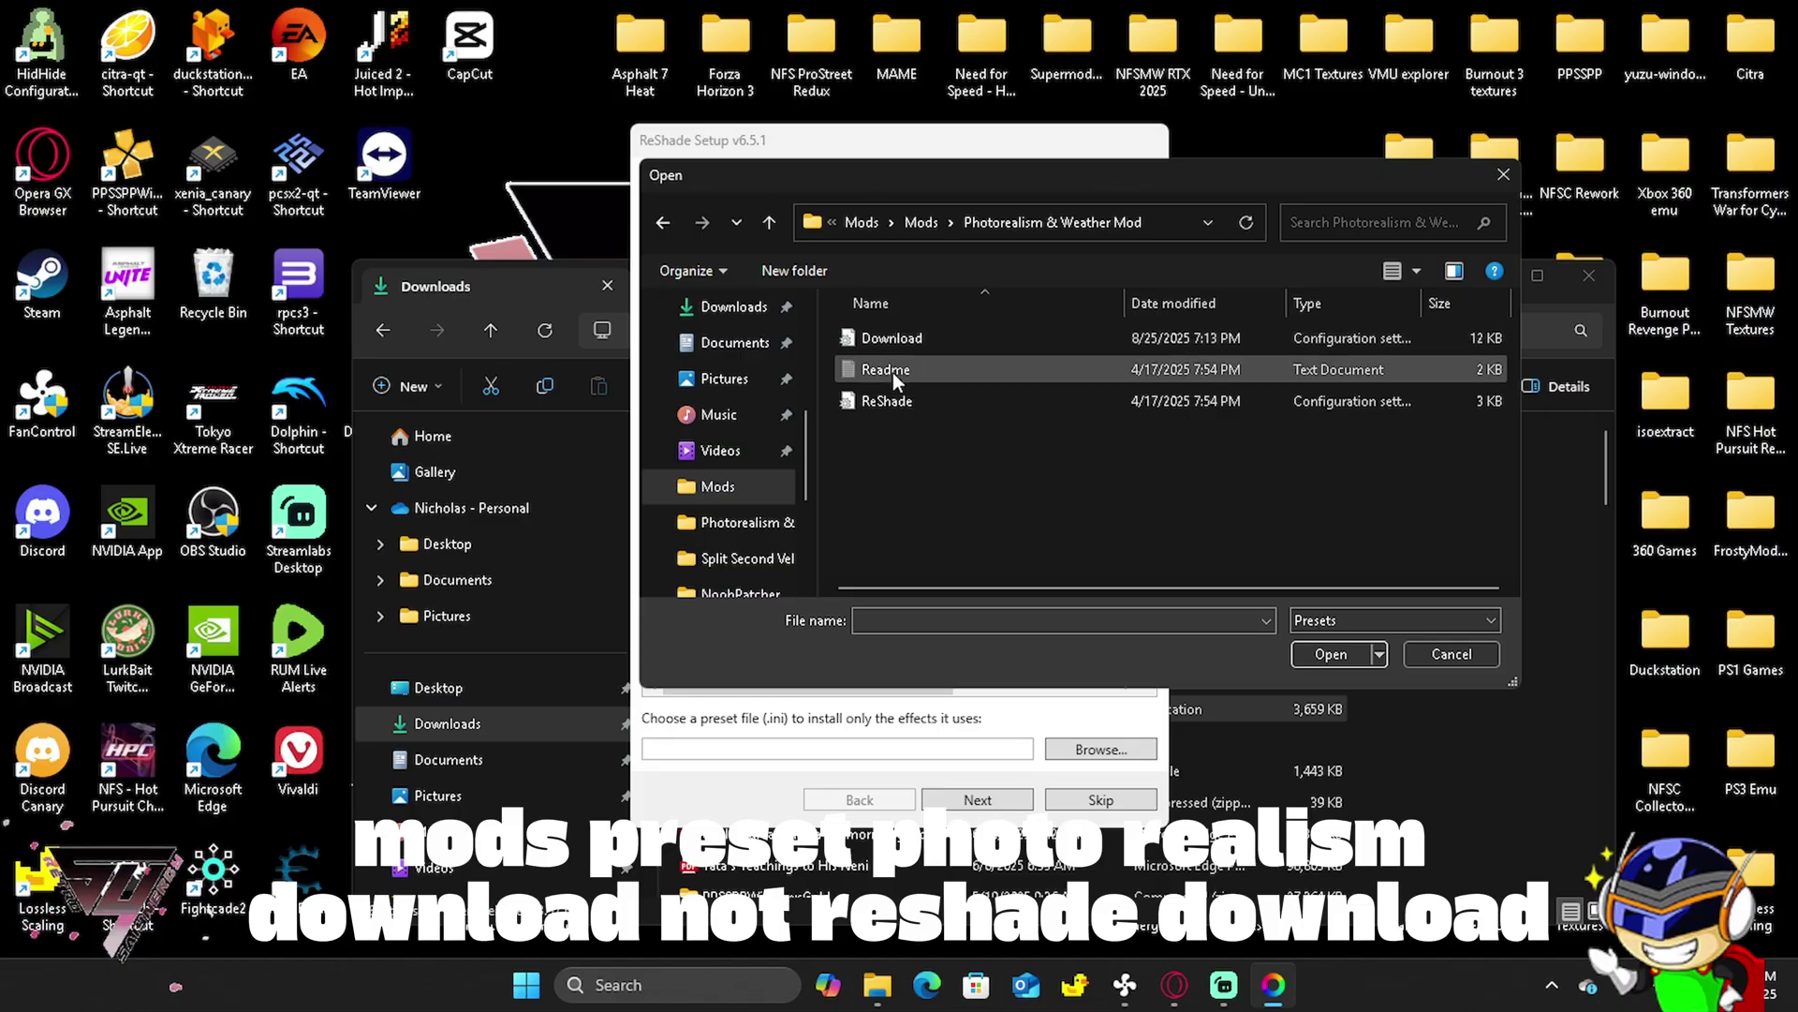
click(895, 344)
click(1323, 651)
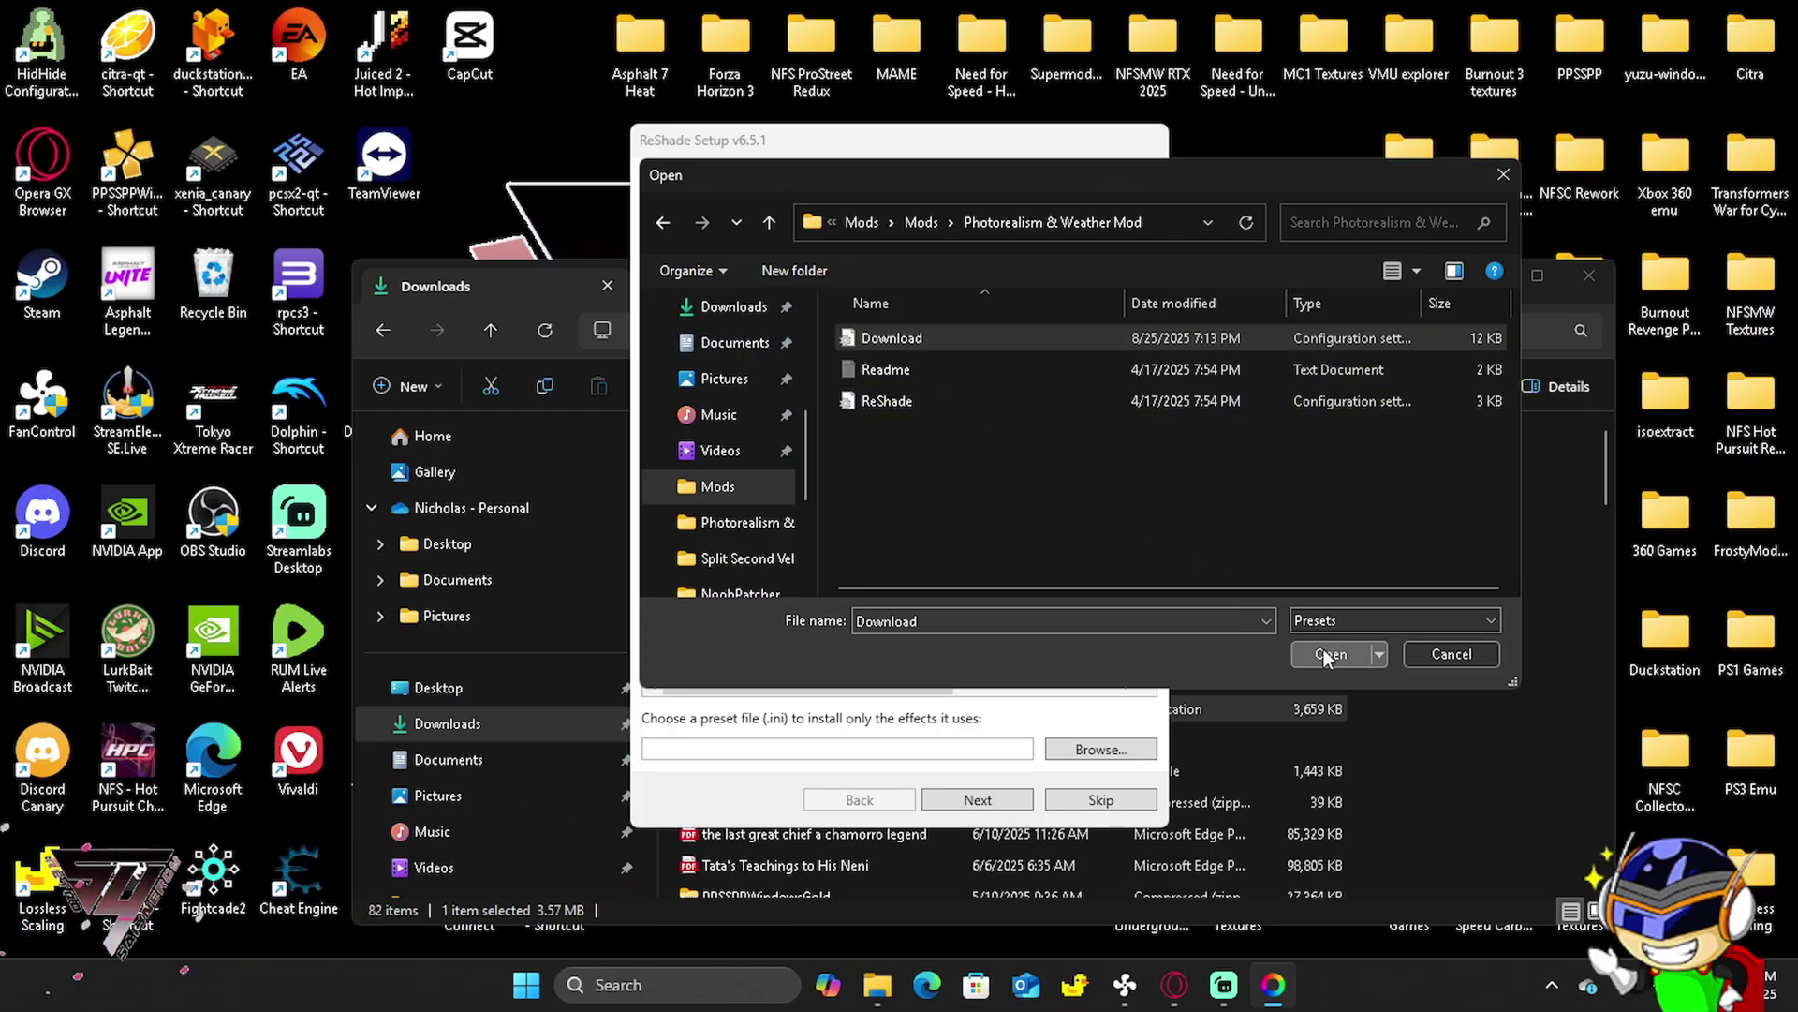
click(983, 806)
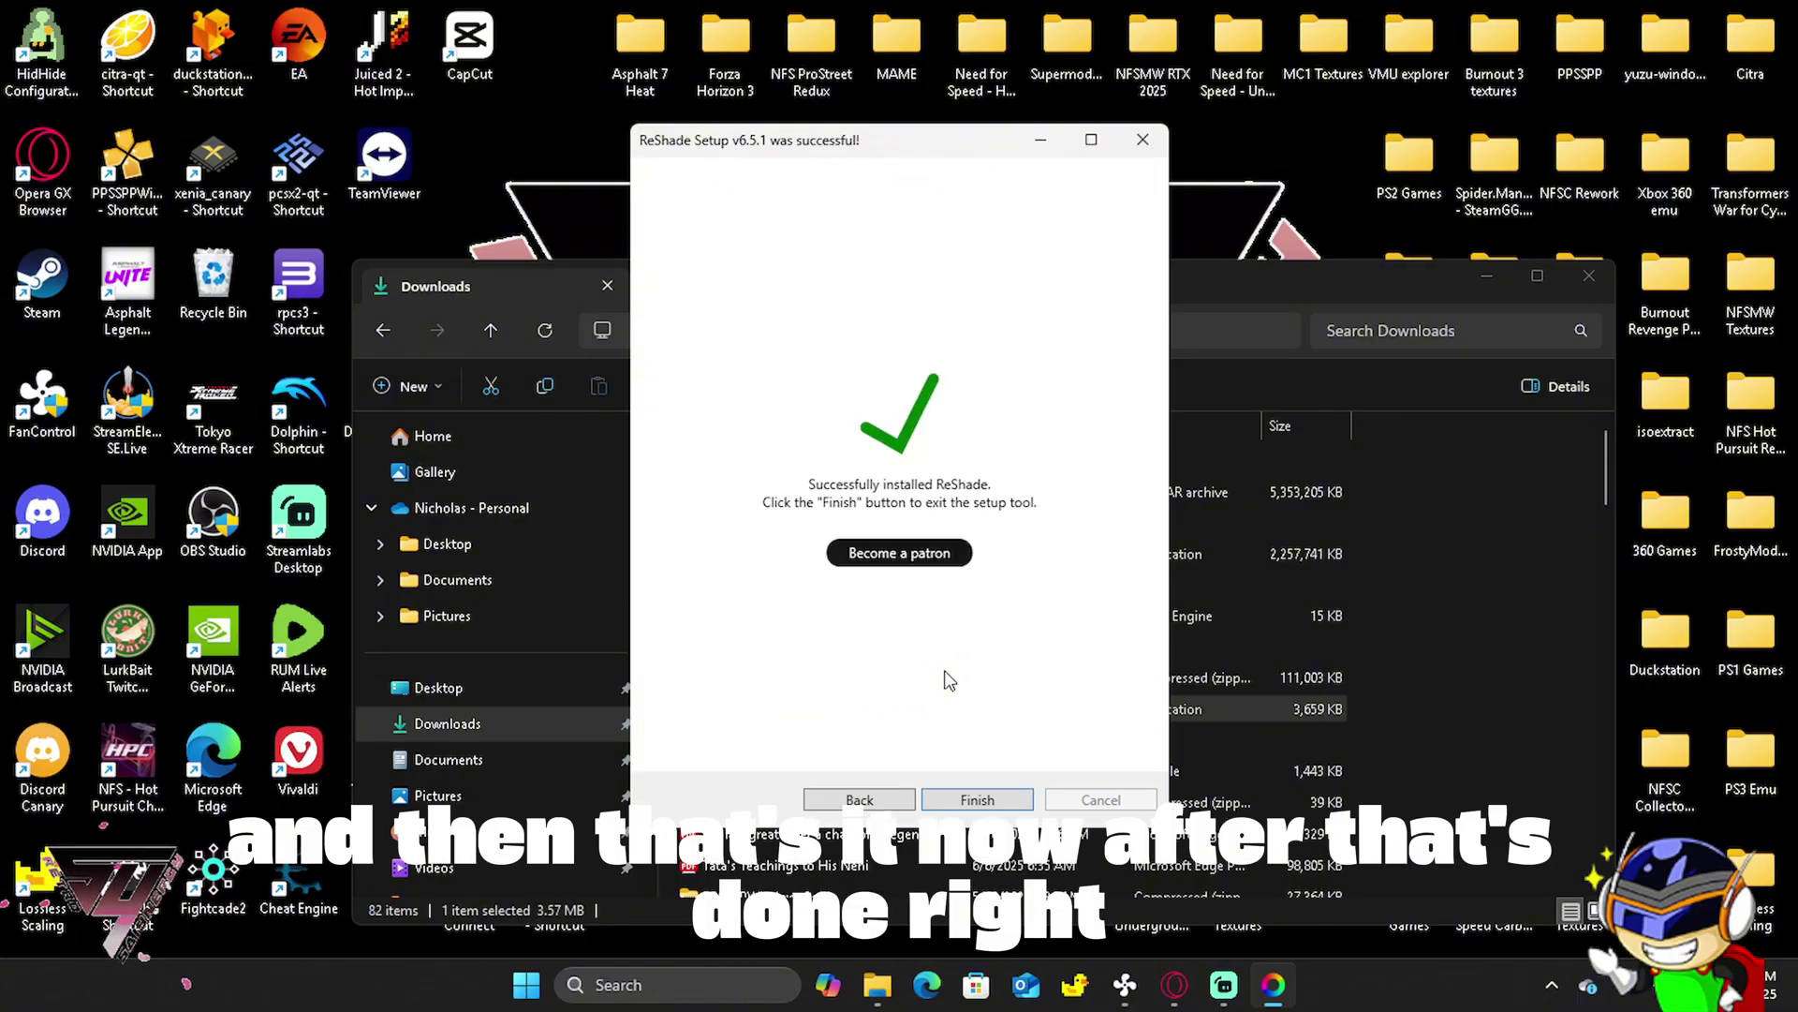
click(1008, 802)
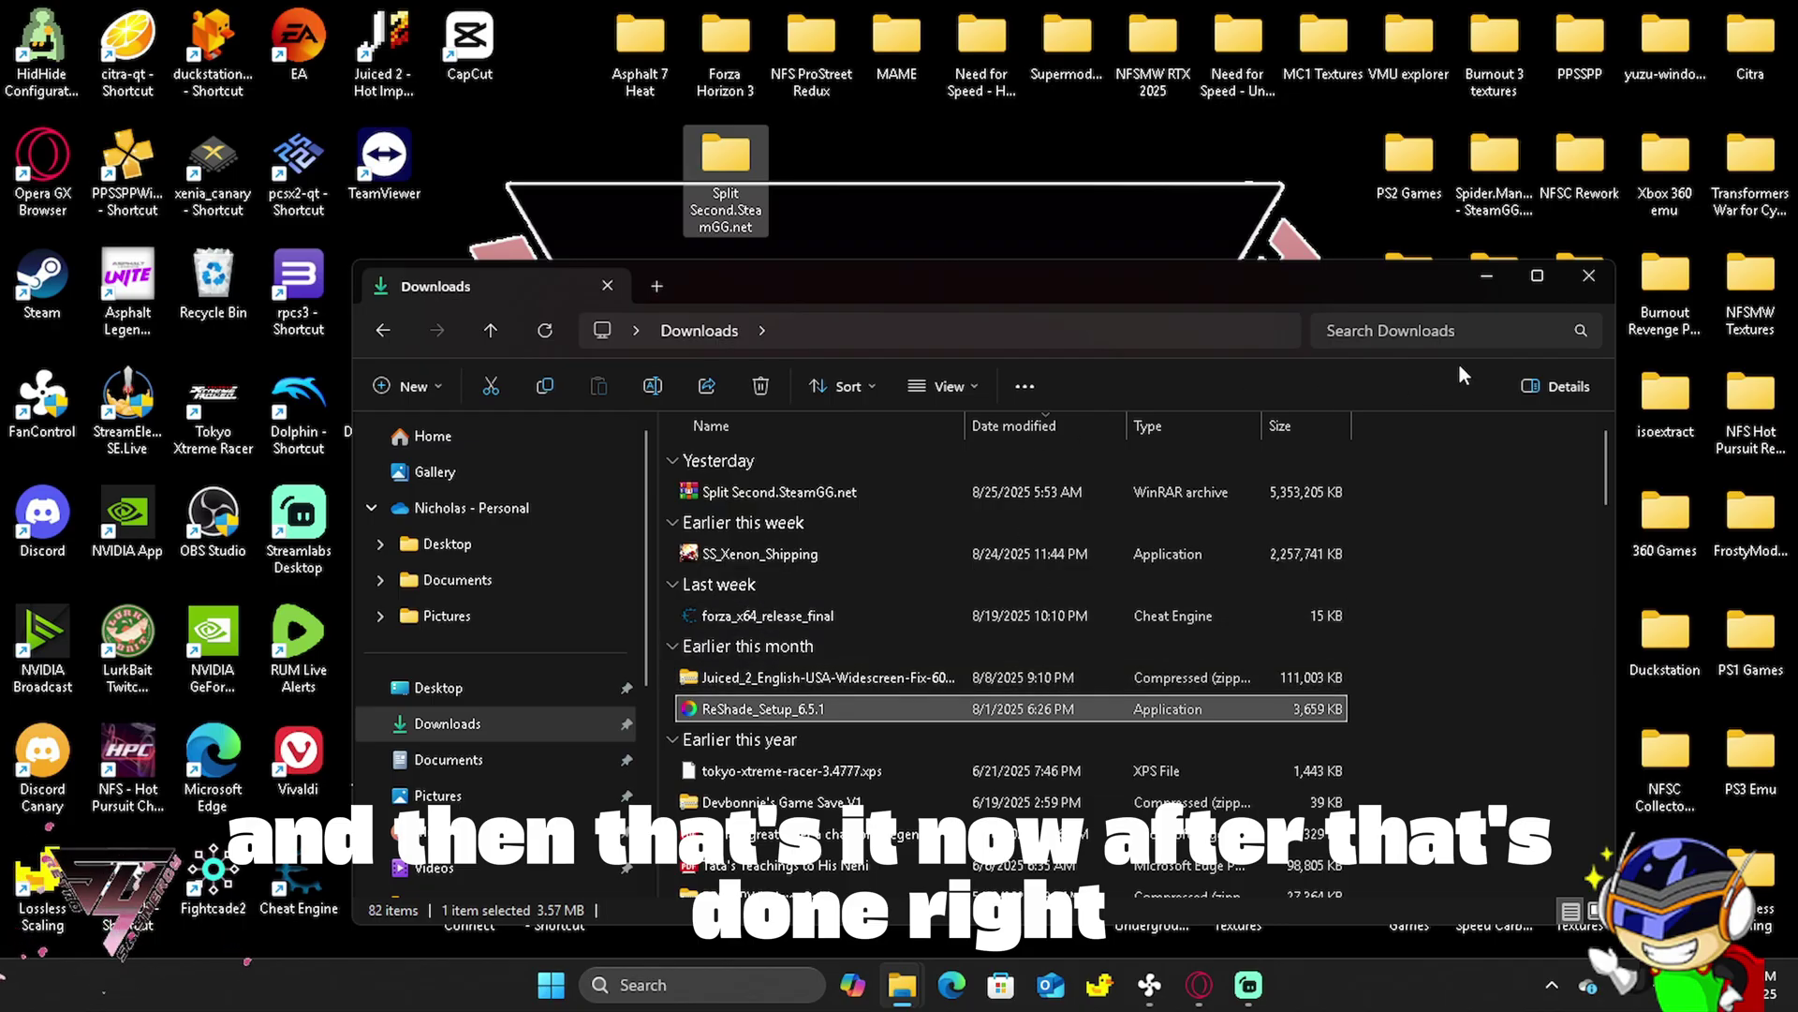
Close the Downloads folder, open the desktop's Split Second.SteamGG.net folder and delete the original SplitSecond application.
click(1575, 286)
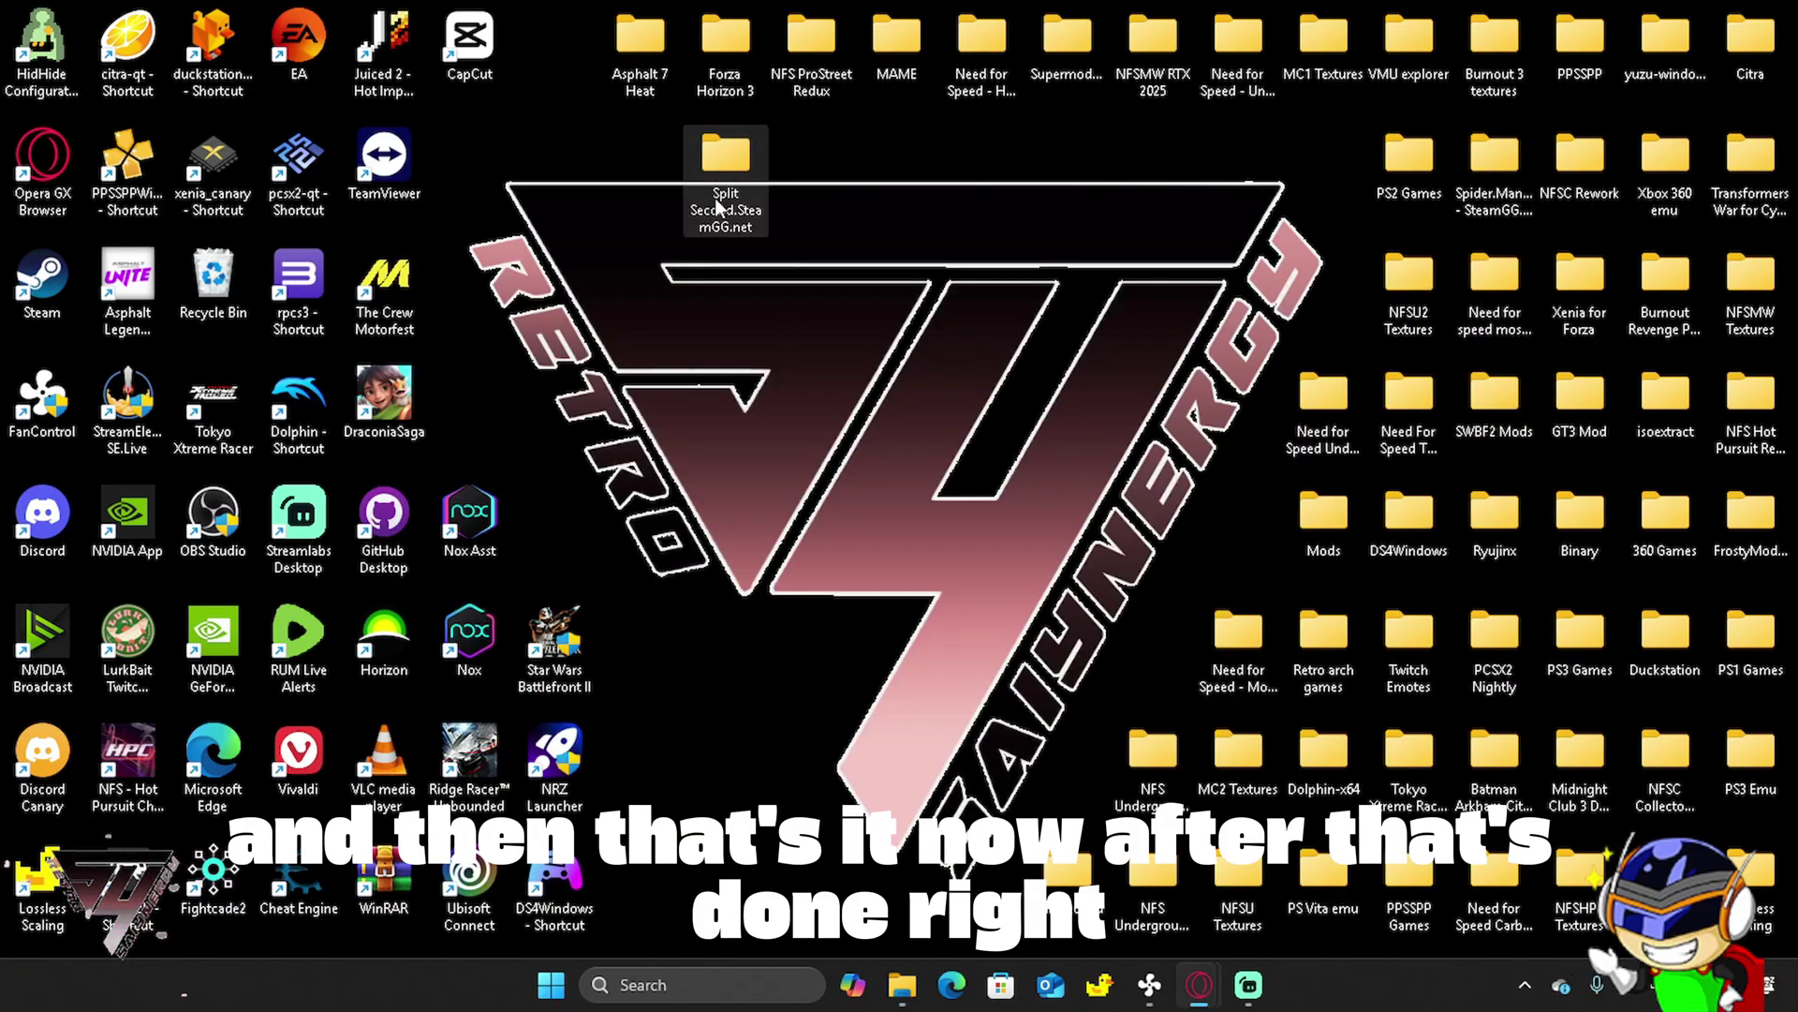
double_click(708, 191)
scroll(805, 602, down, 2)
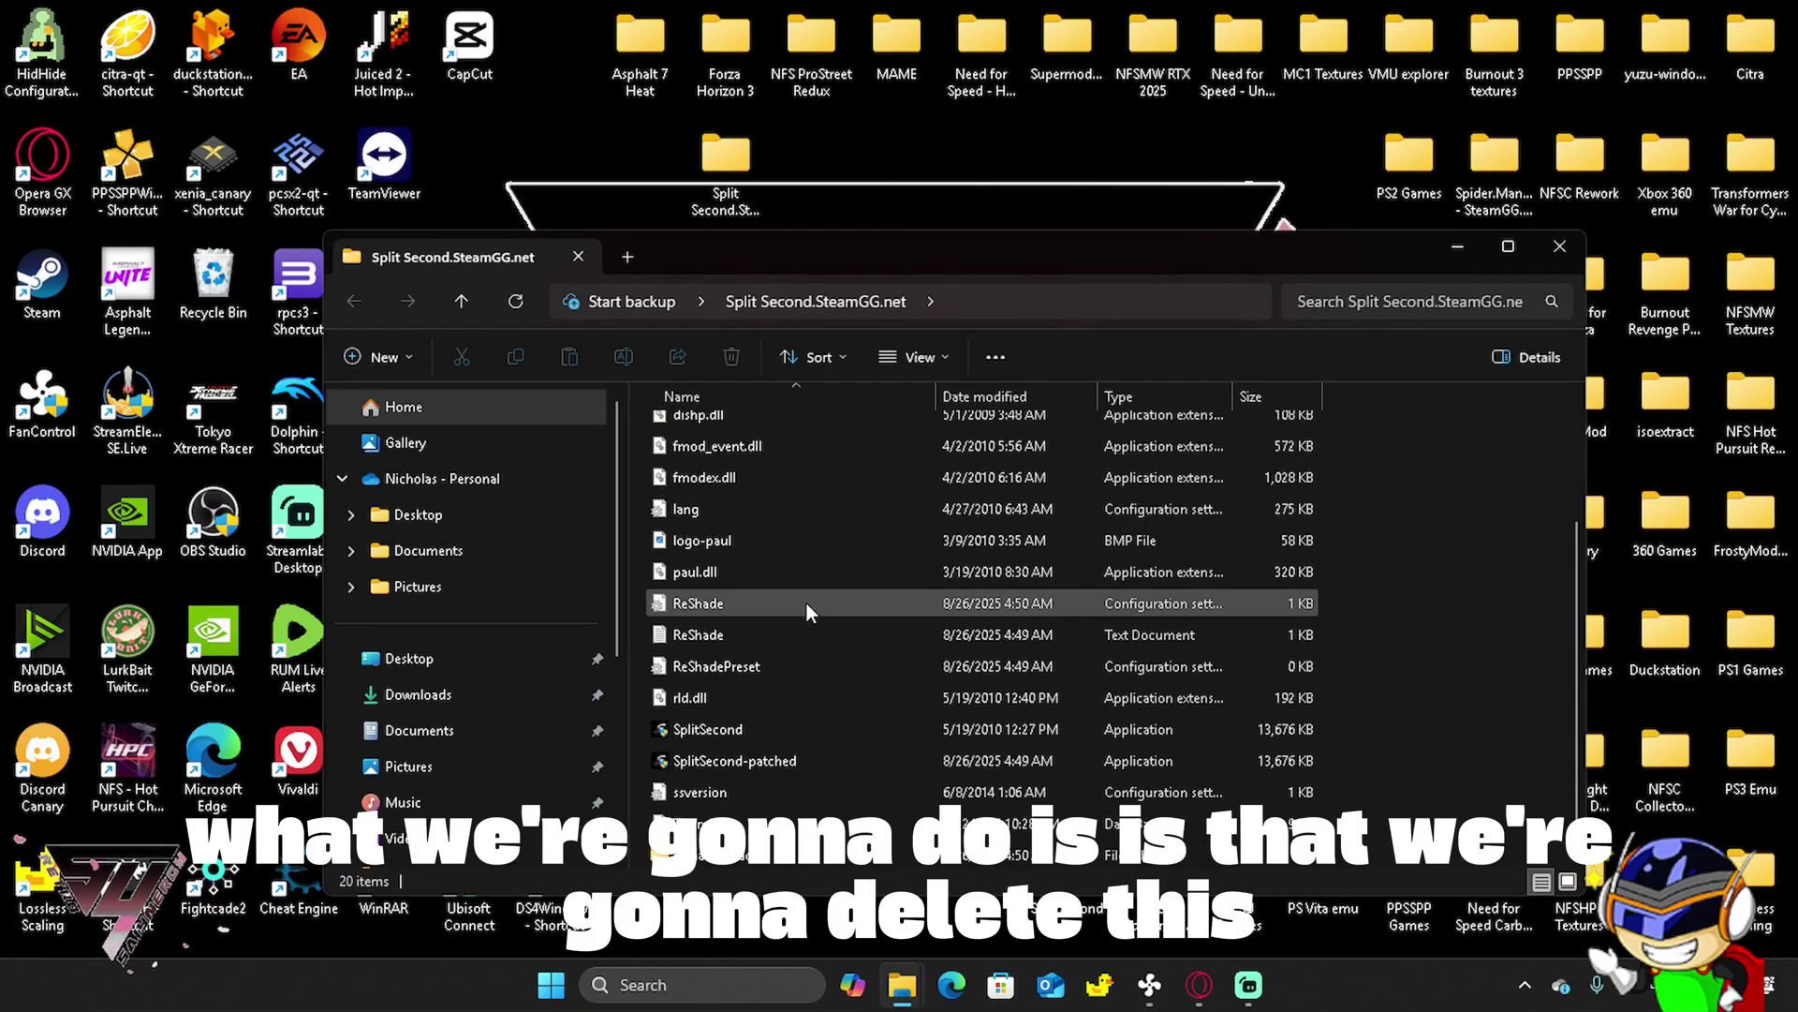
click(725, 729)
right_click(725, 729)
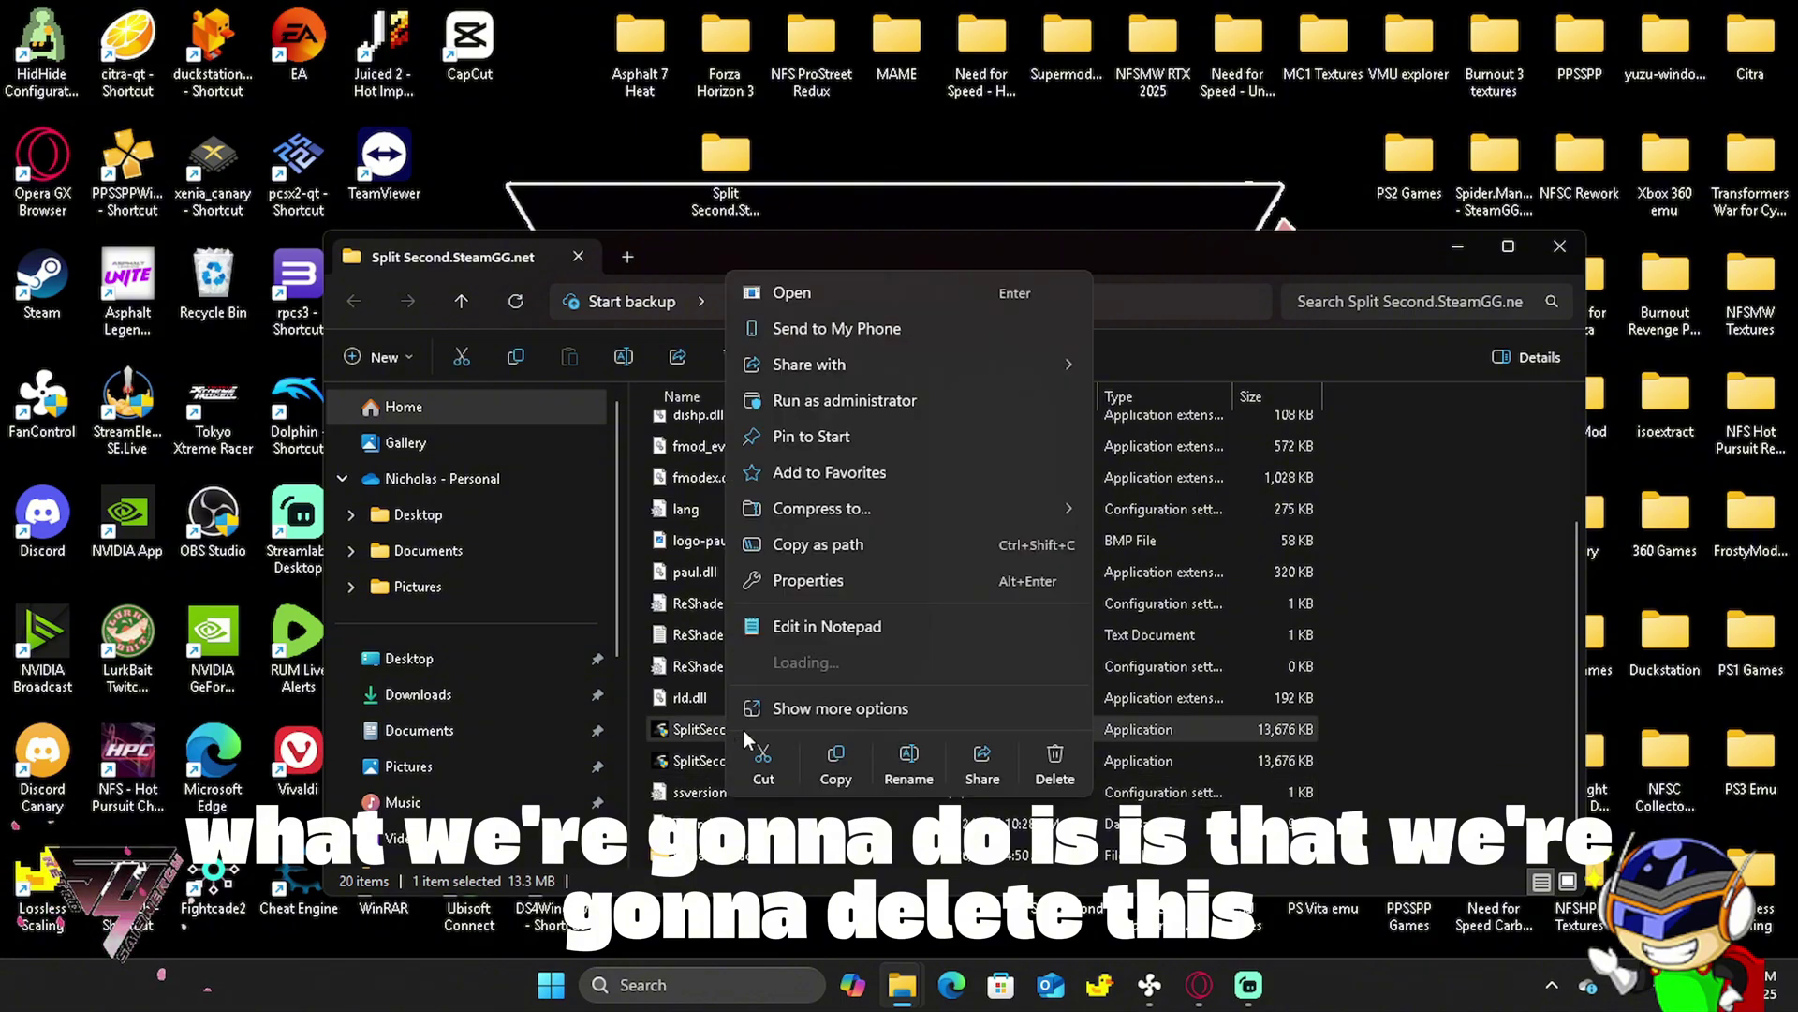
click(1042, 759)
Rename the SplitSecond-patched application as SplitSecond.
right_click(785, 757)
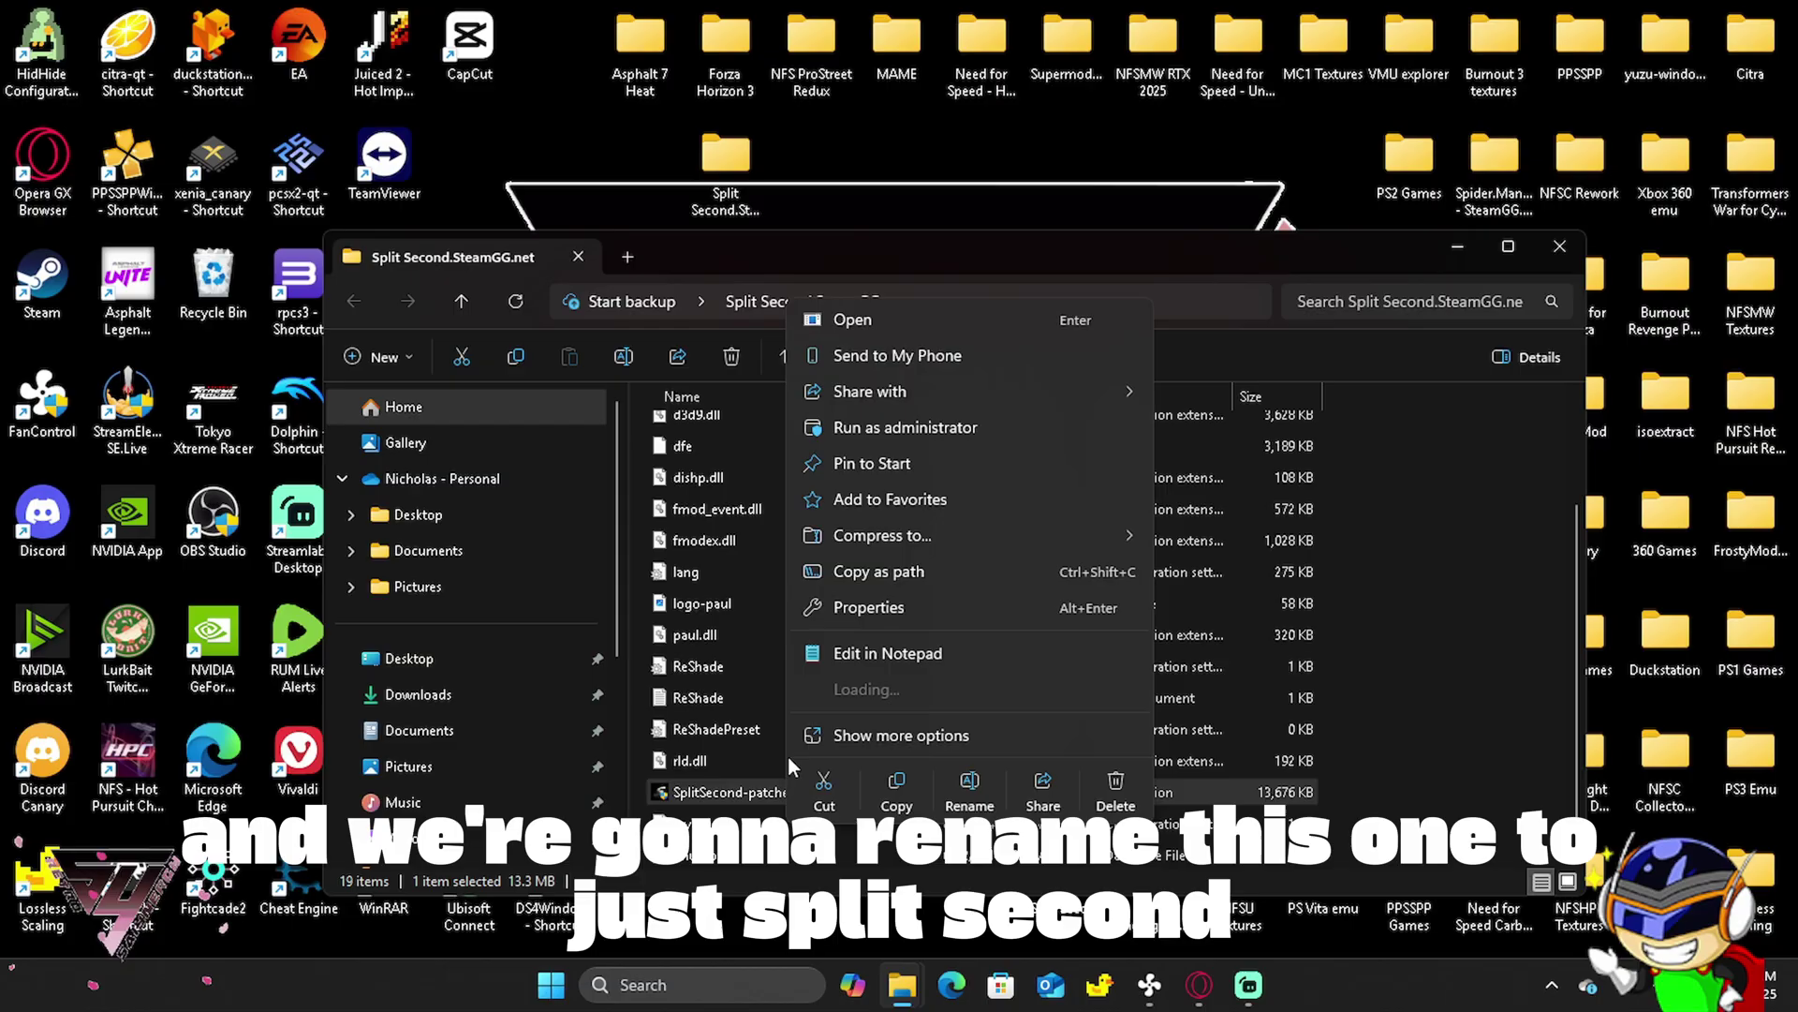
key(Escape)
right_click(749, 798)
click(857, 773)
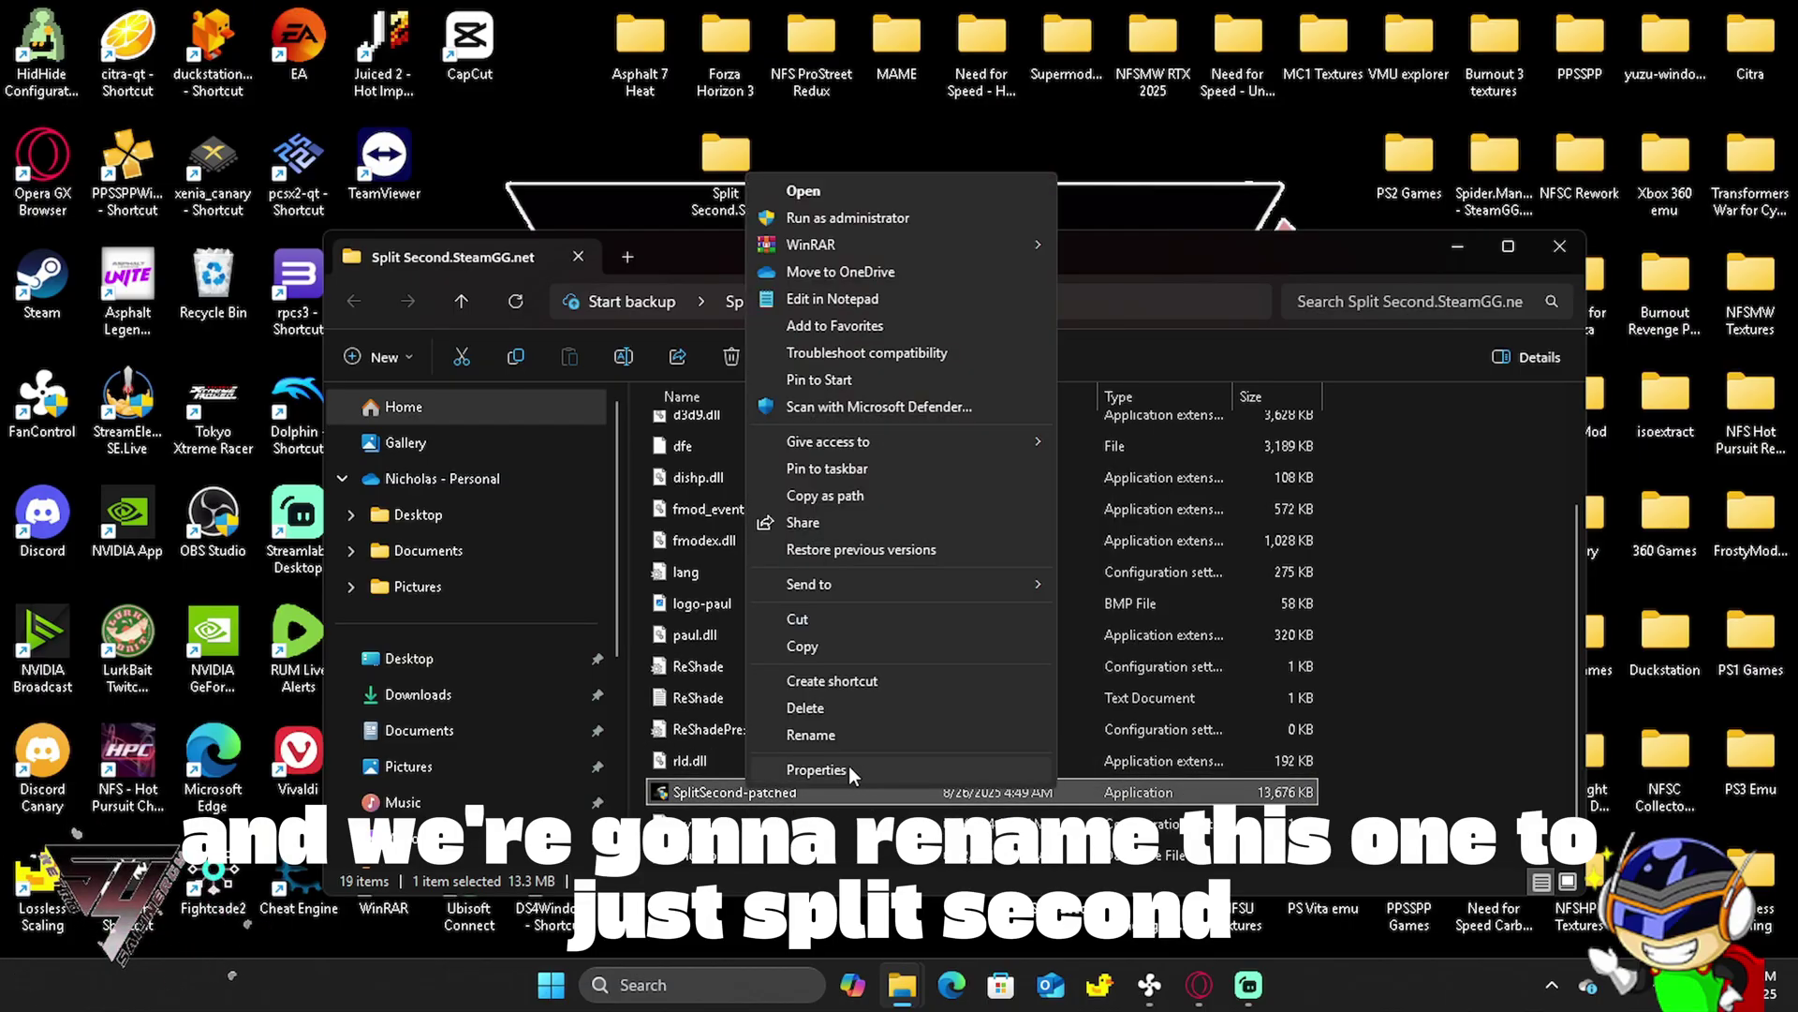
click(824, 734)
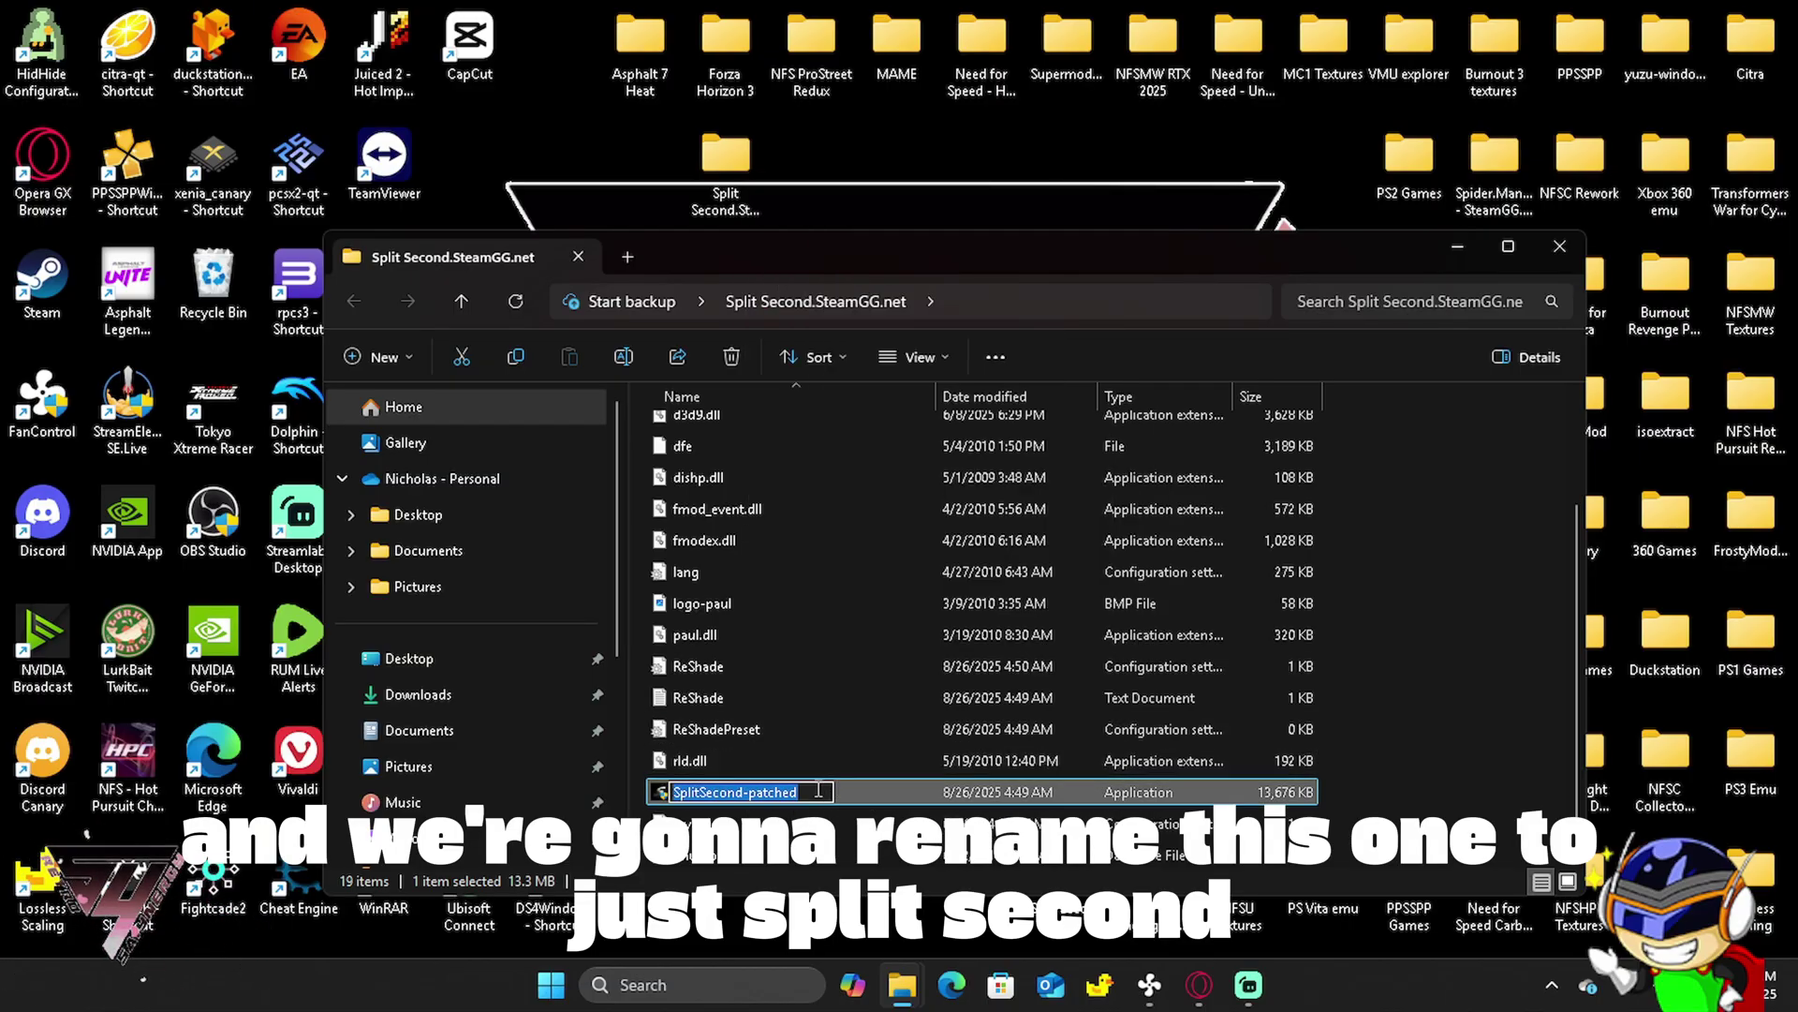
click(818, 790)
key(BackSpace)
key(BackSpace)
key(BackSpace)
key(BackSpace)
key(BackSpace)
key(BackSpace)
key(BackSpace)
key(BackSpace)
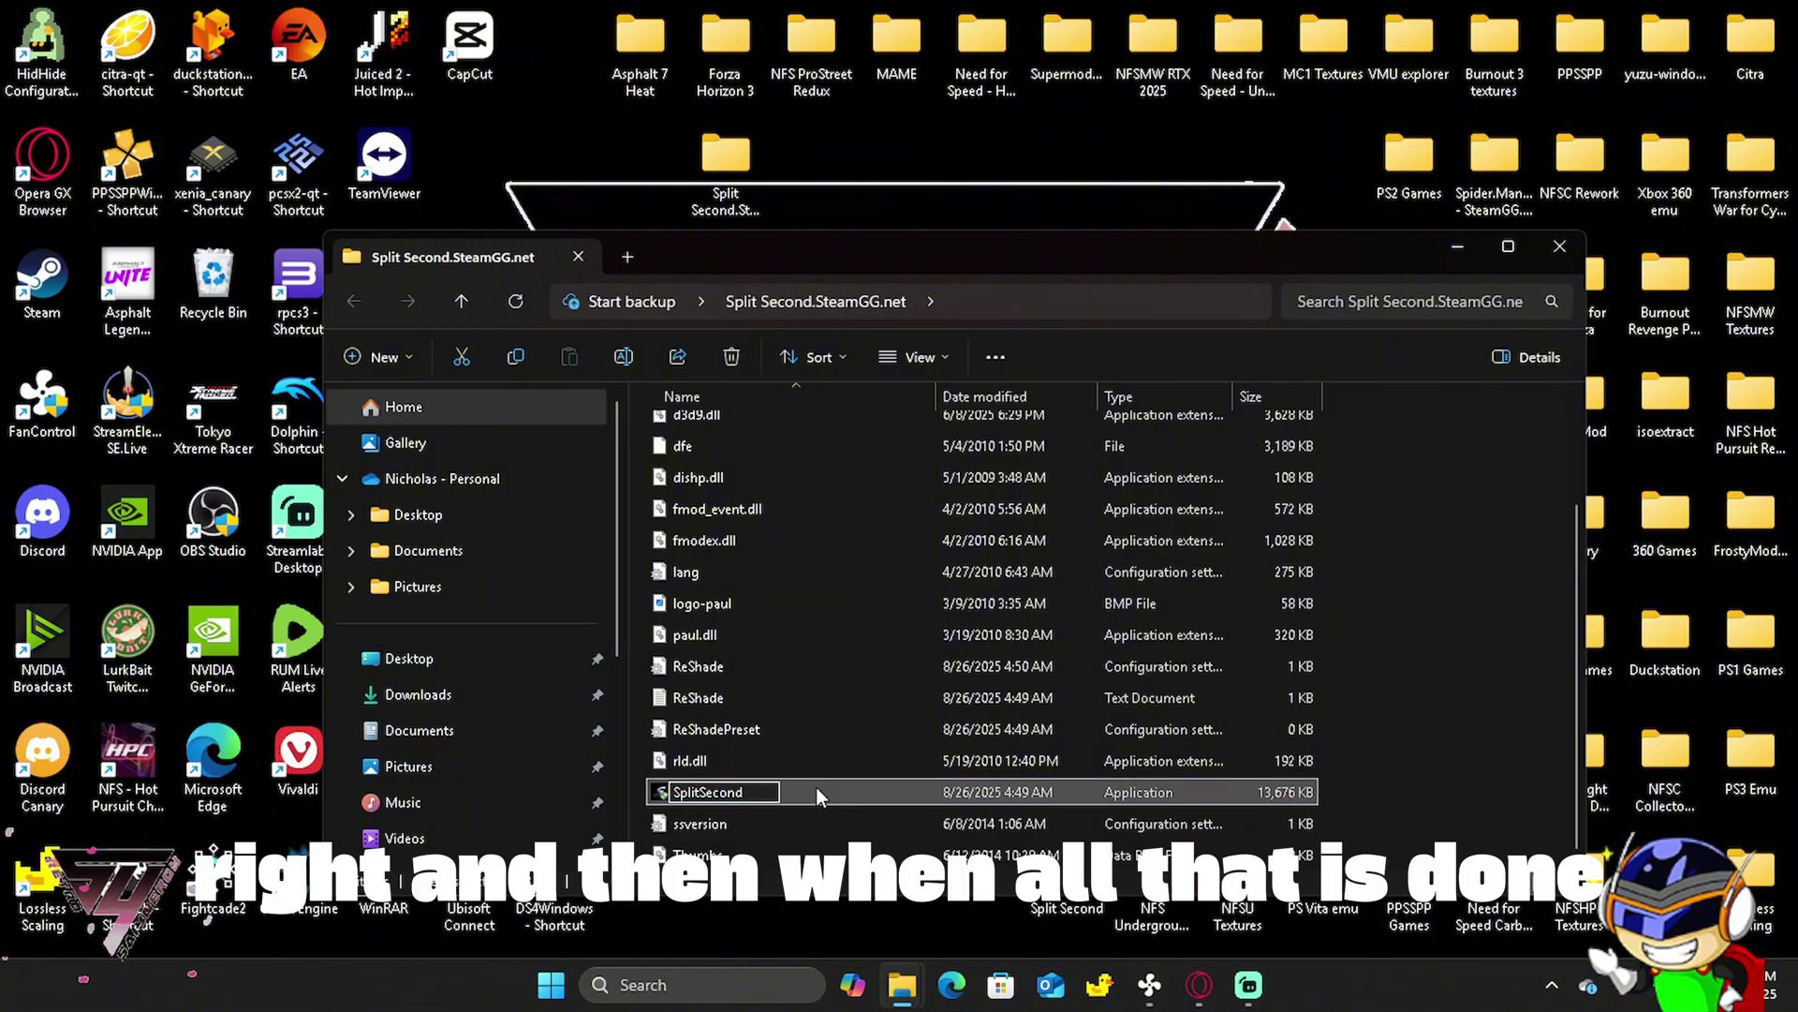
key(Return)
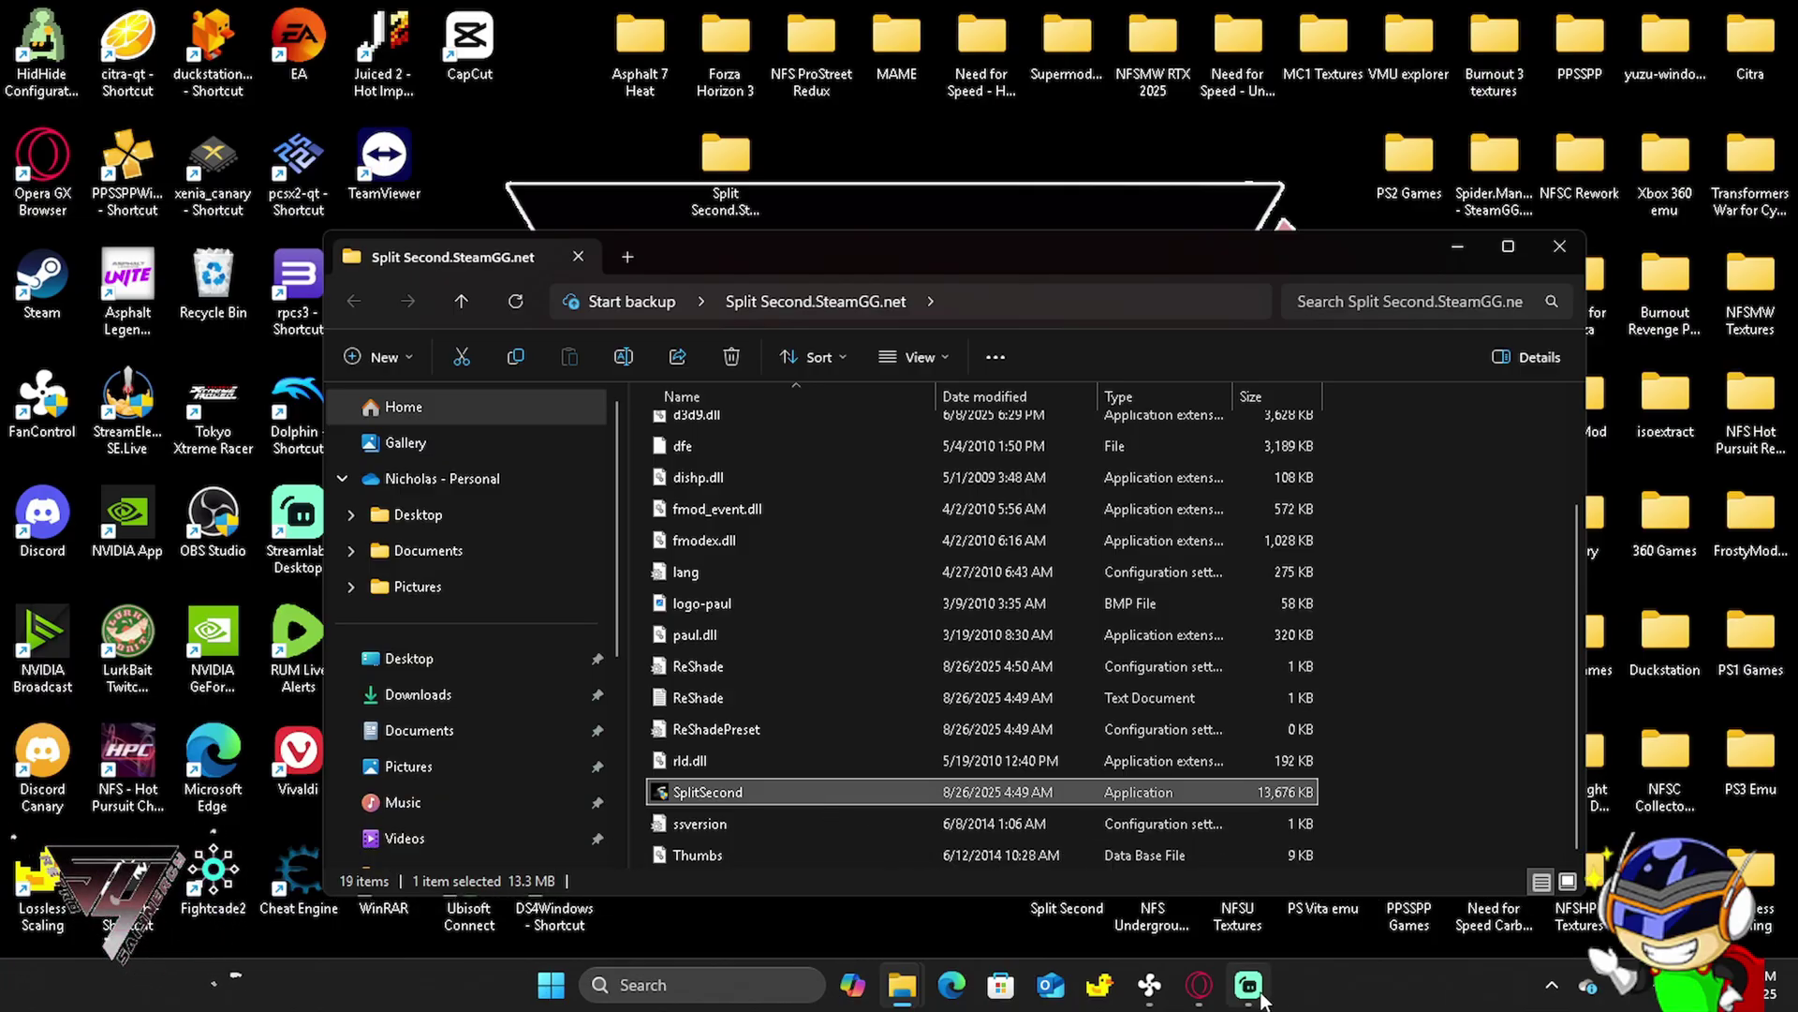
Launch the renamed SplitSecond application, continue past the title screen and skip the save file instead of deleting it.
mouse_move(1260, 1000)
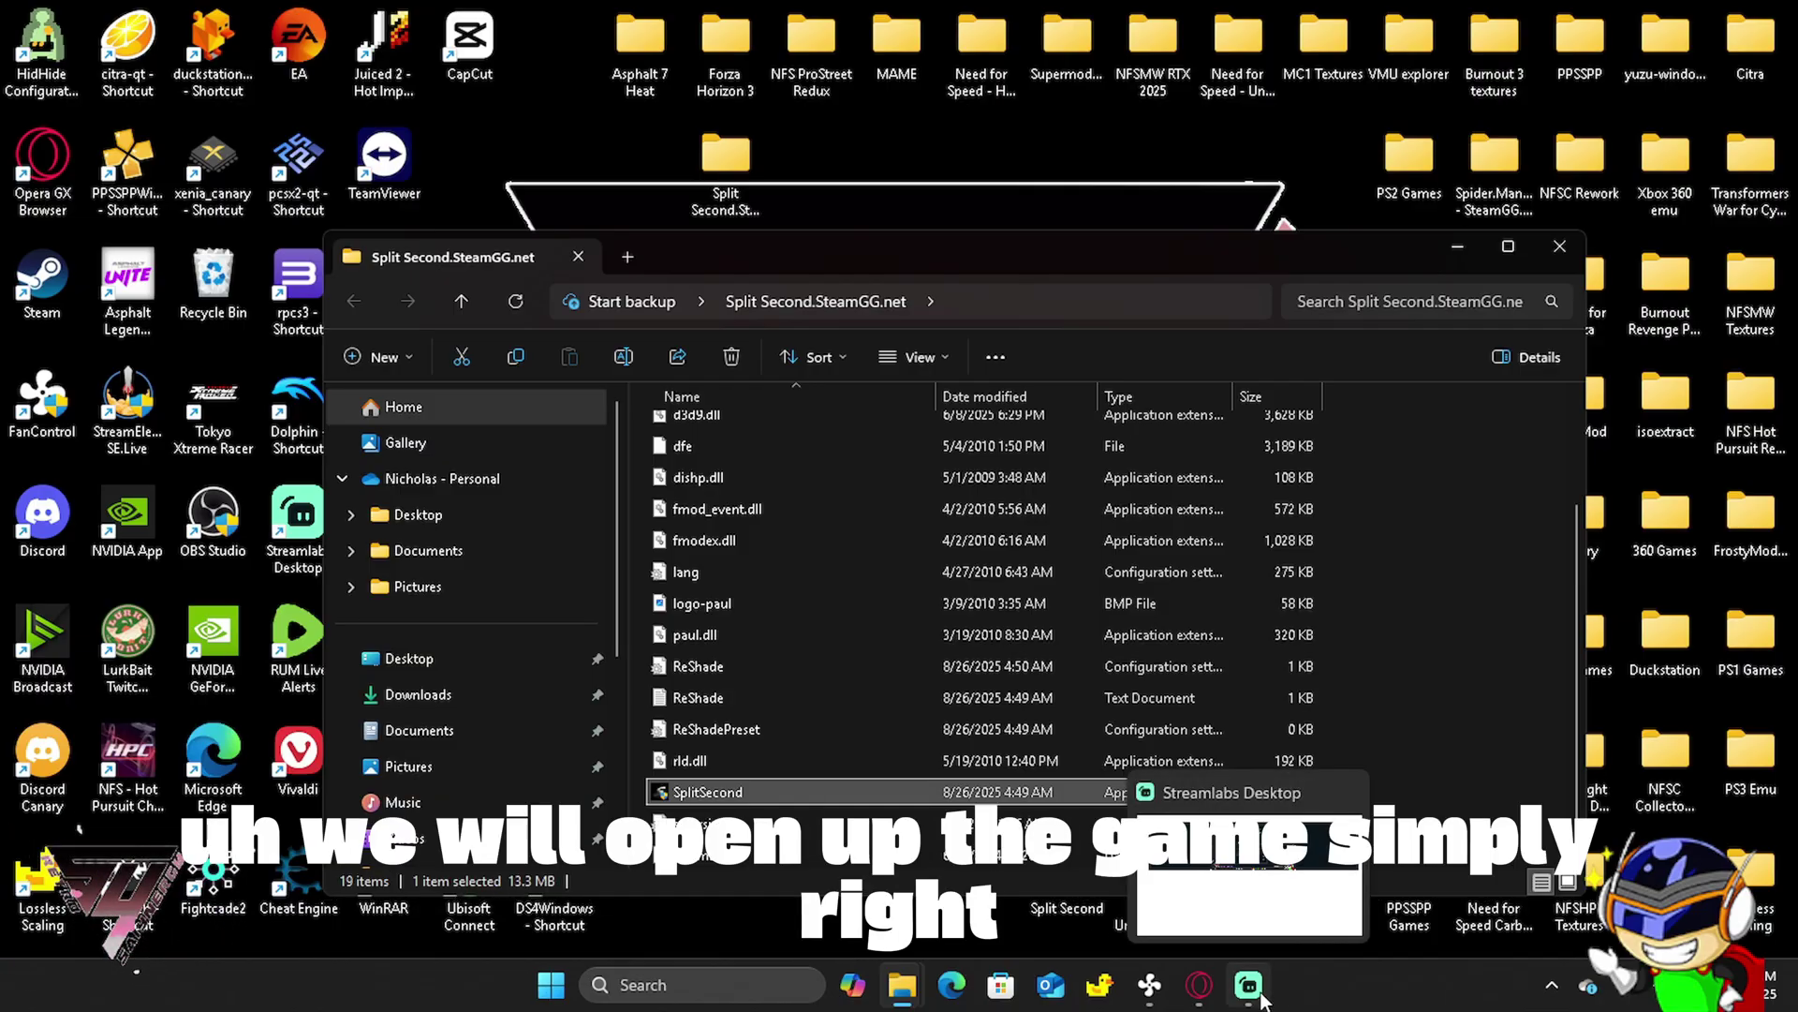
double_click(707, 792)
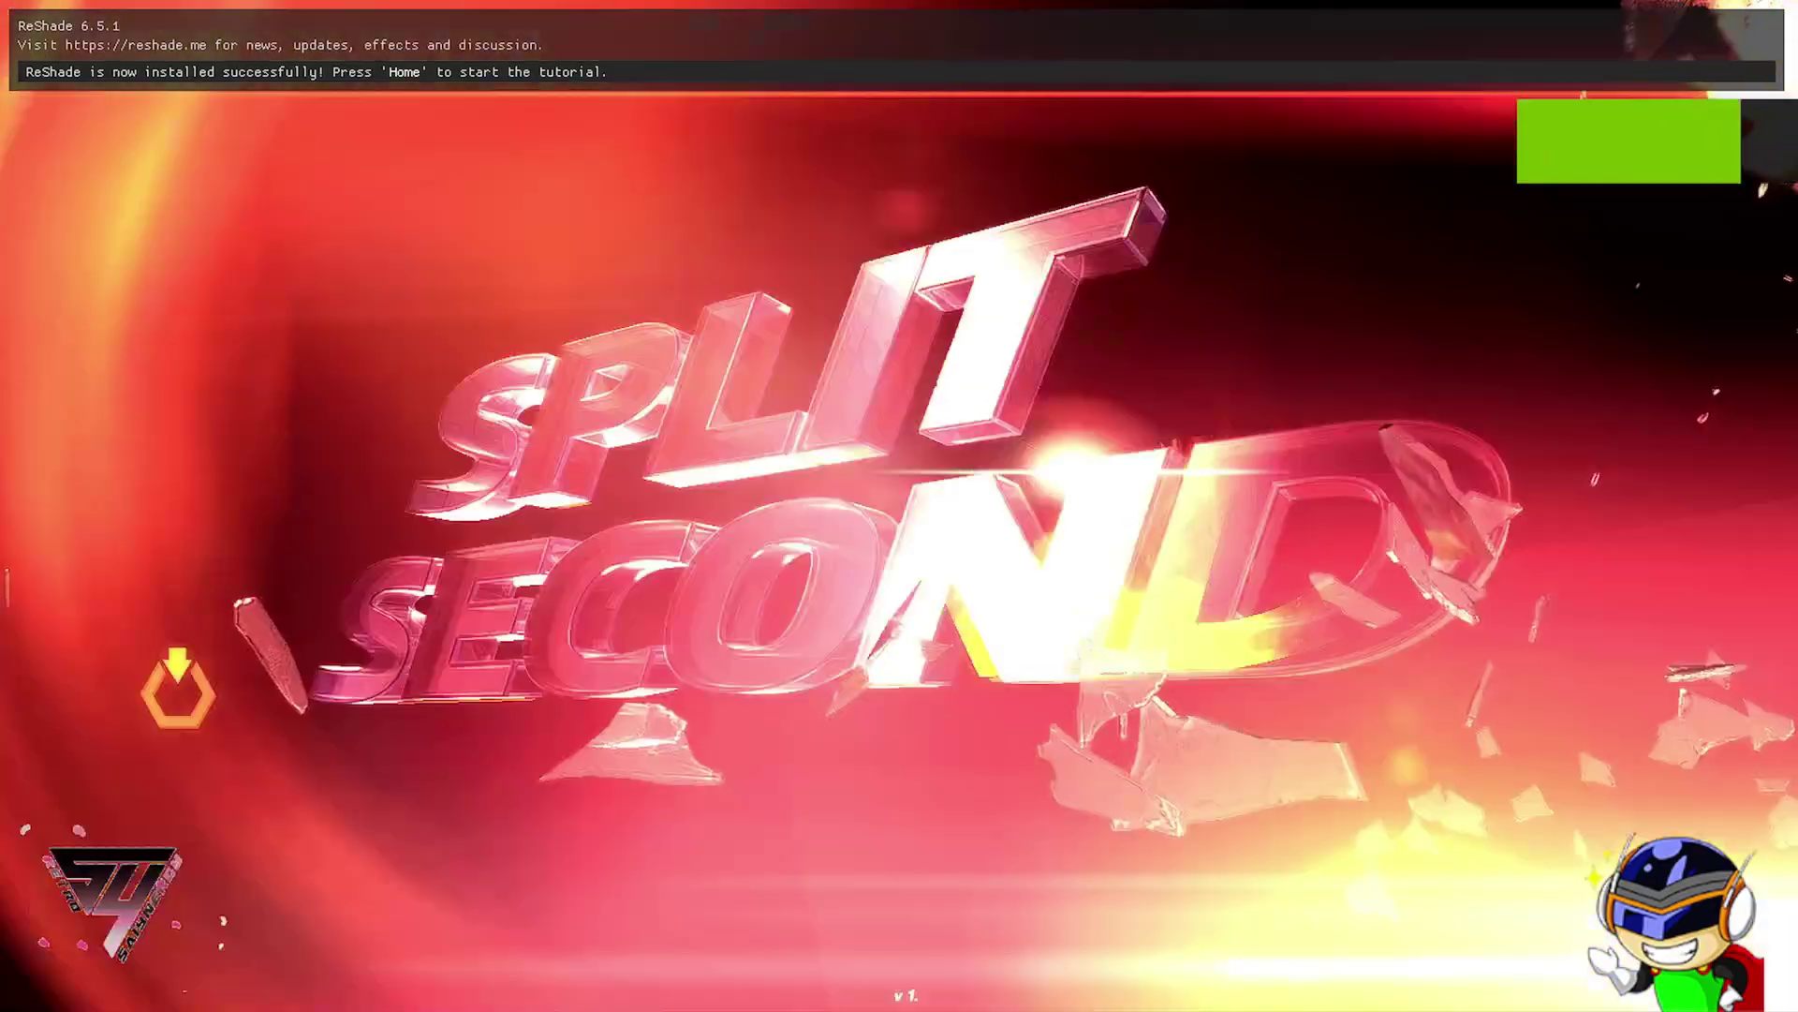
key(Return)
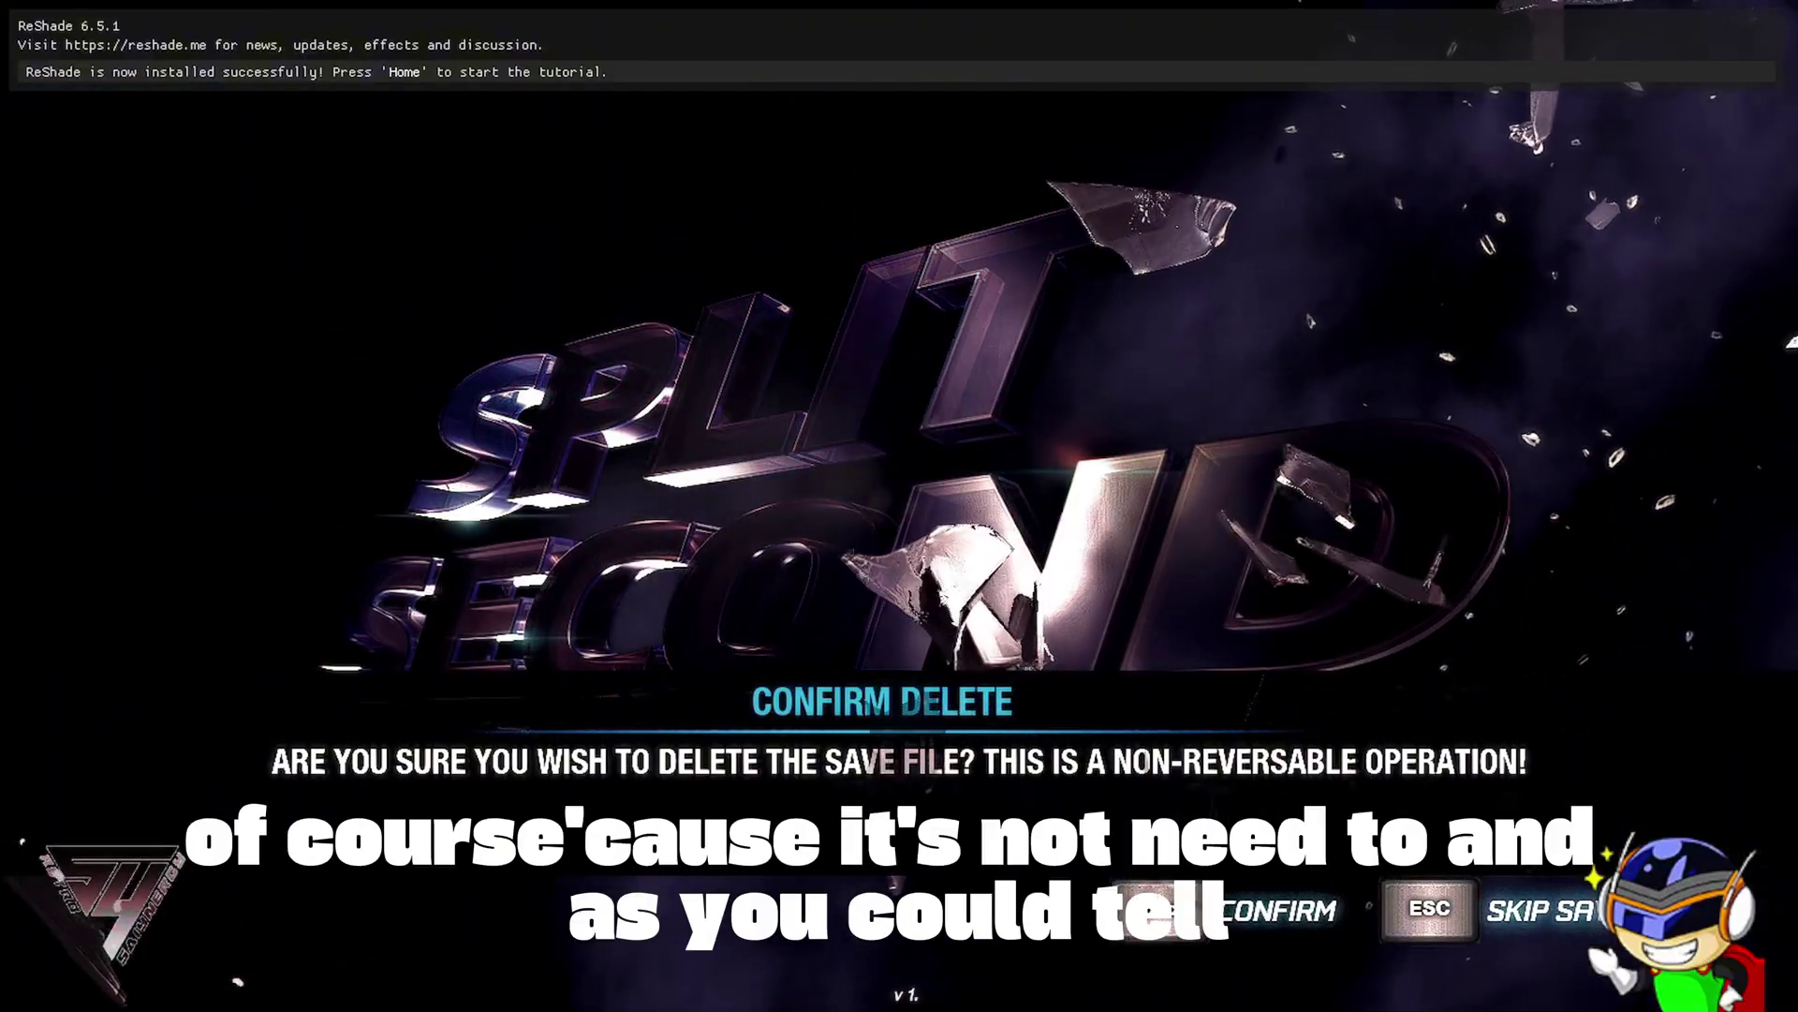
key(Escape)
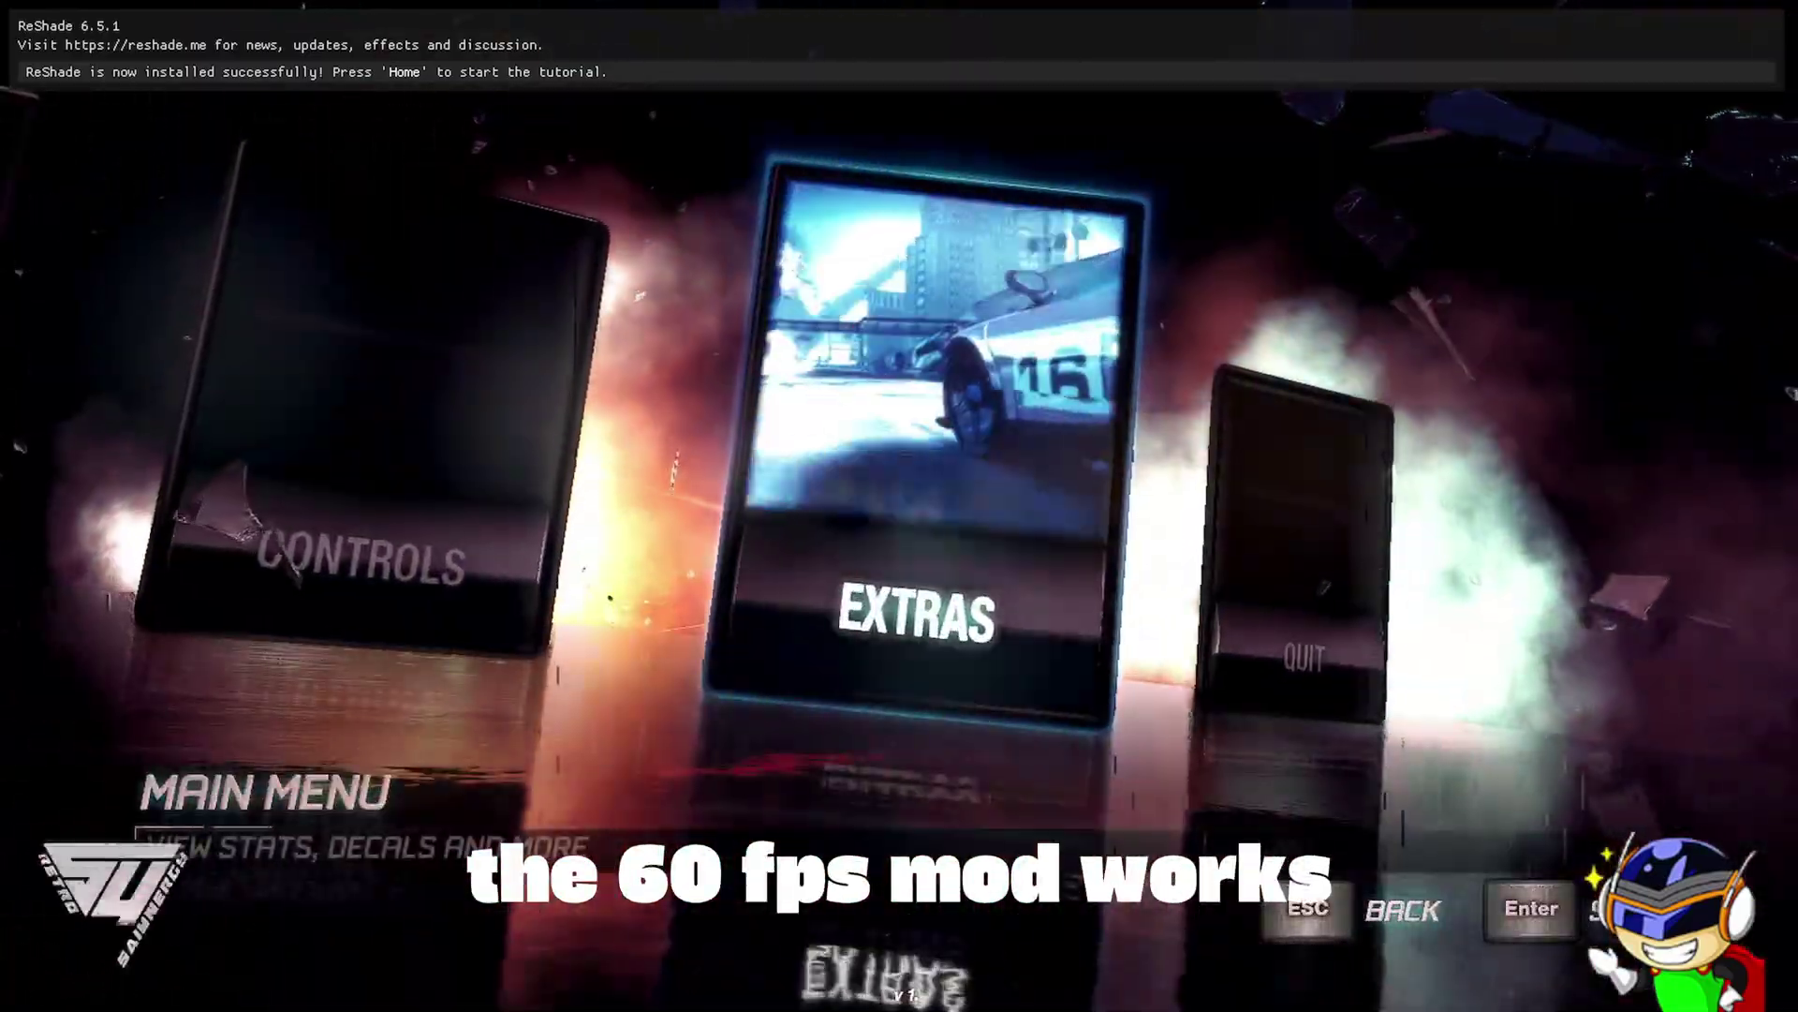
Browse the game's main menu entries and return to Quick Play.
key(Left)
key(Left)
key(Left)
key(Left)
key(Left)
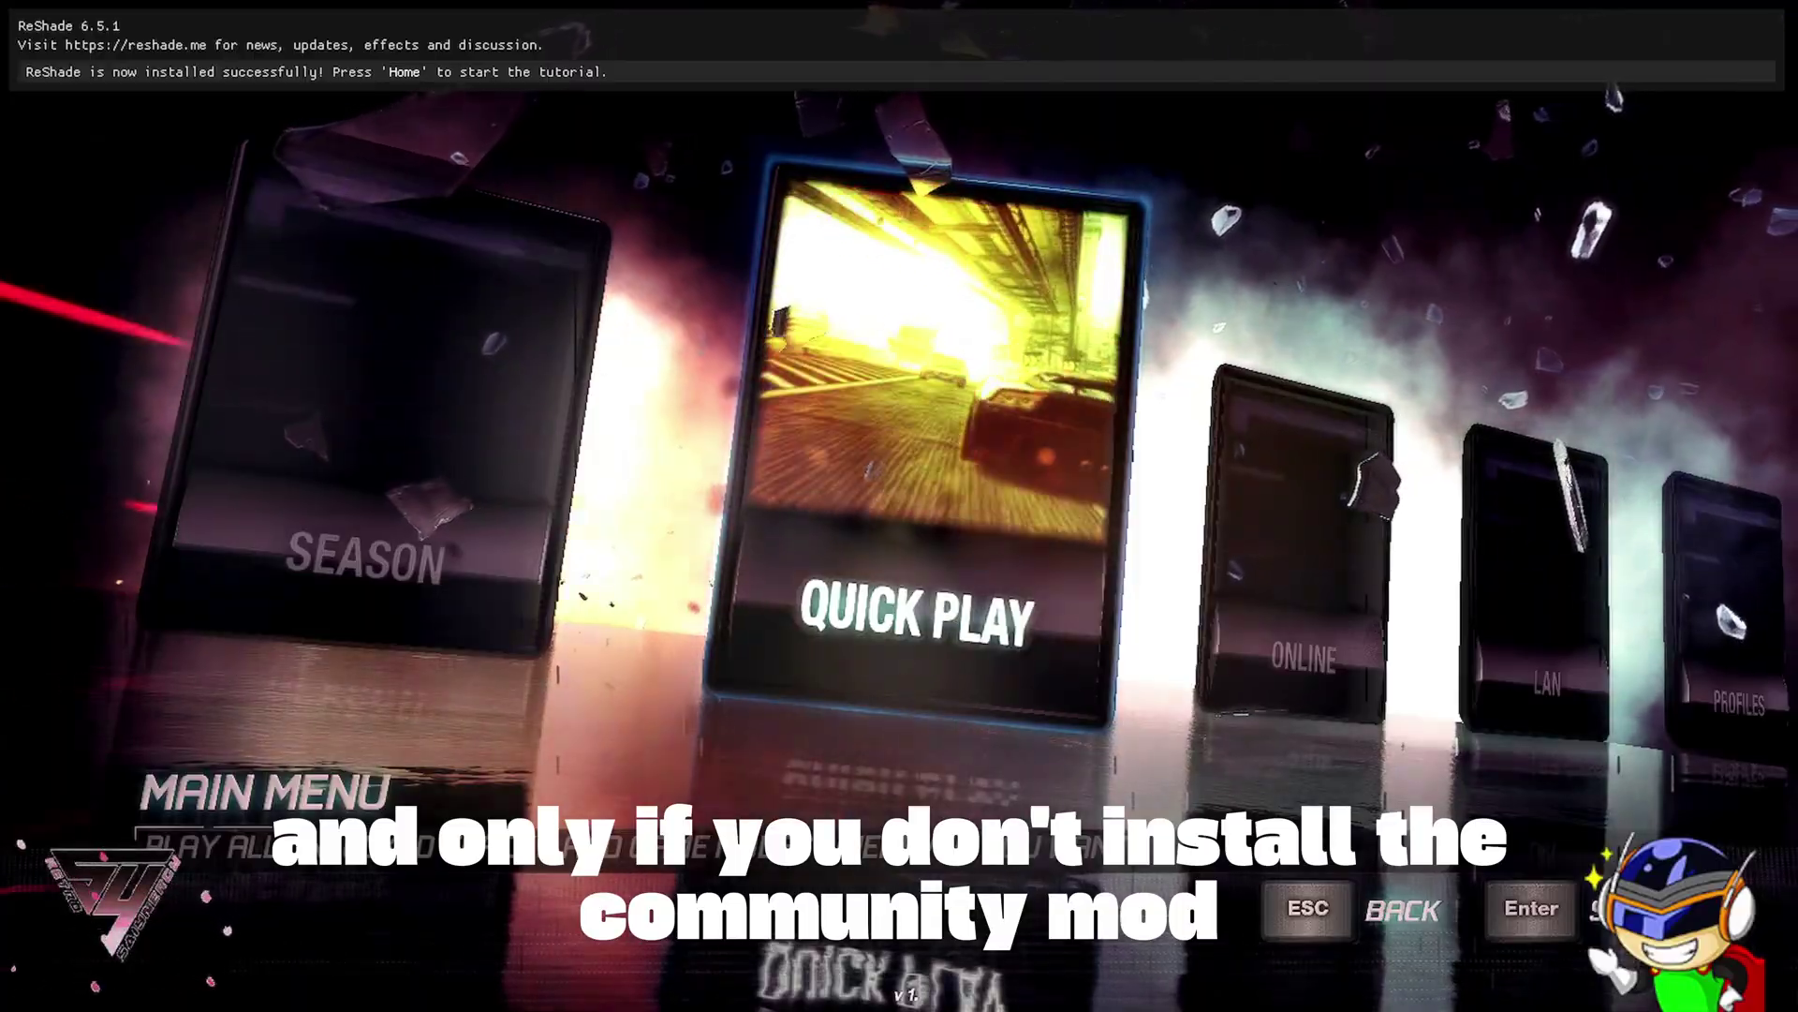
key(Right)
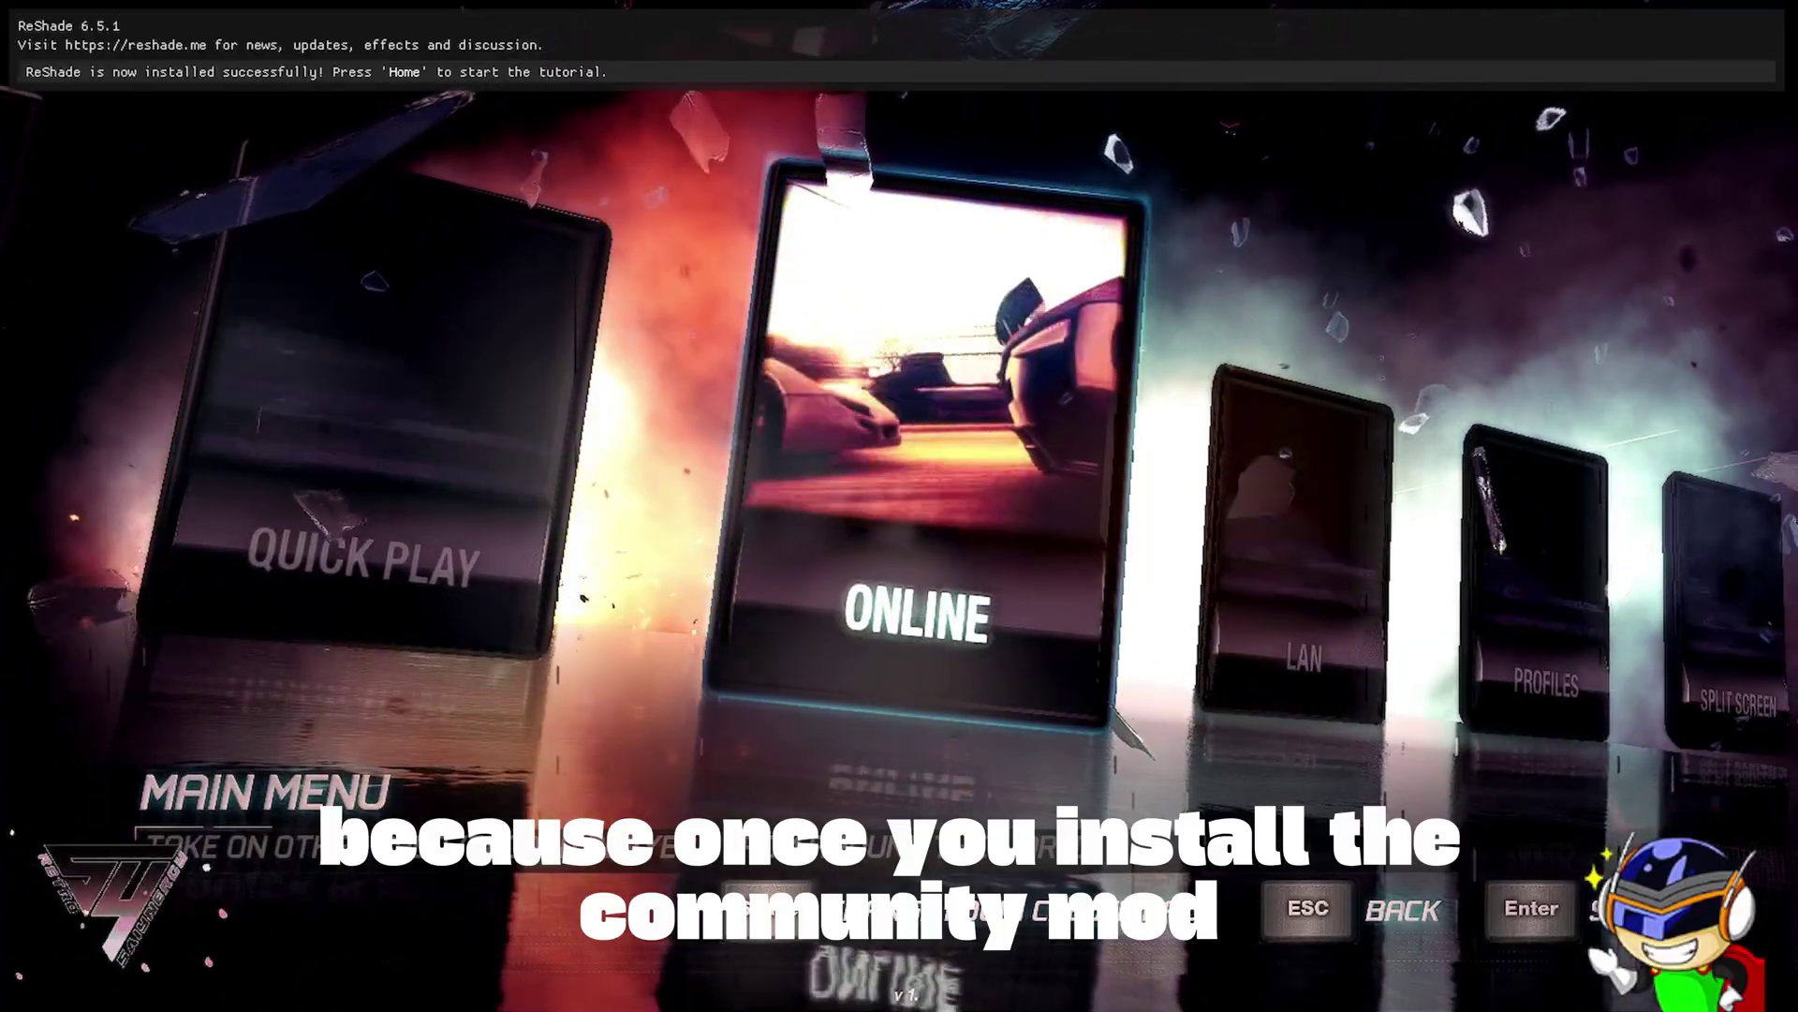
key(Left)
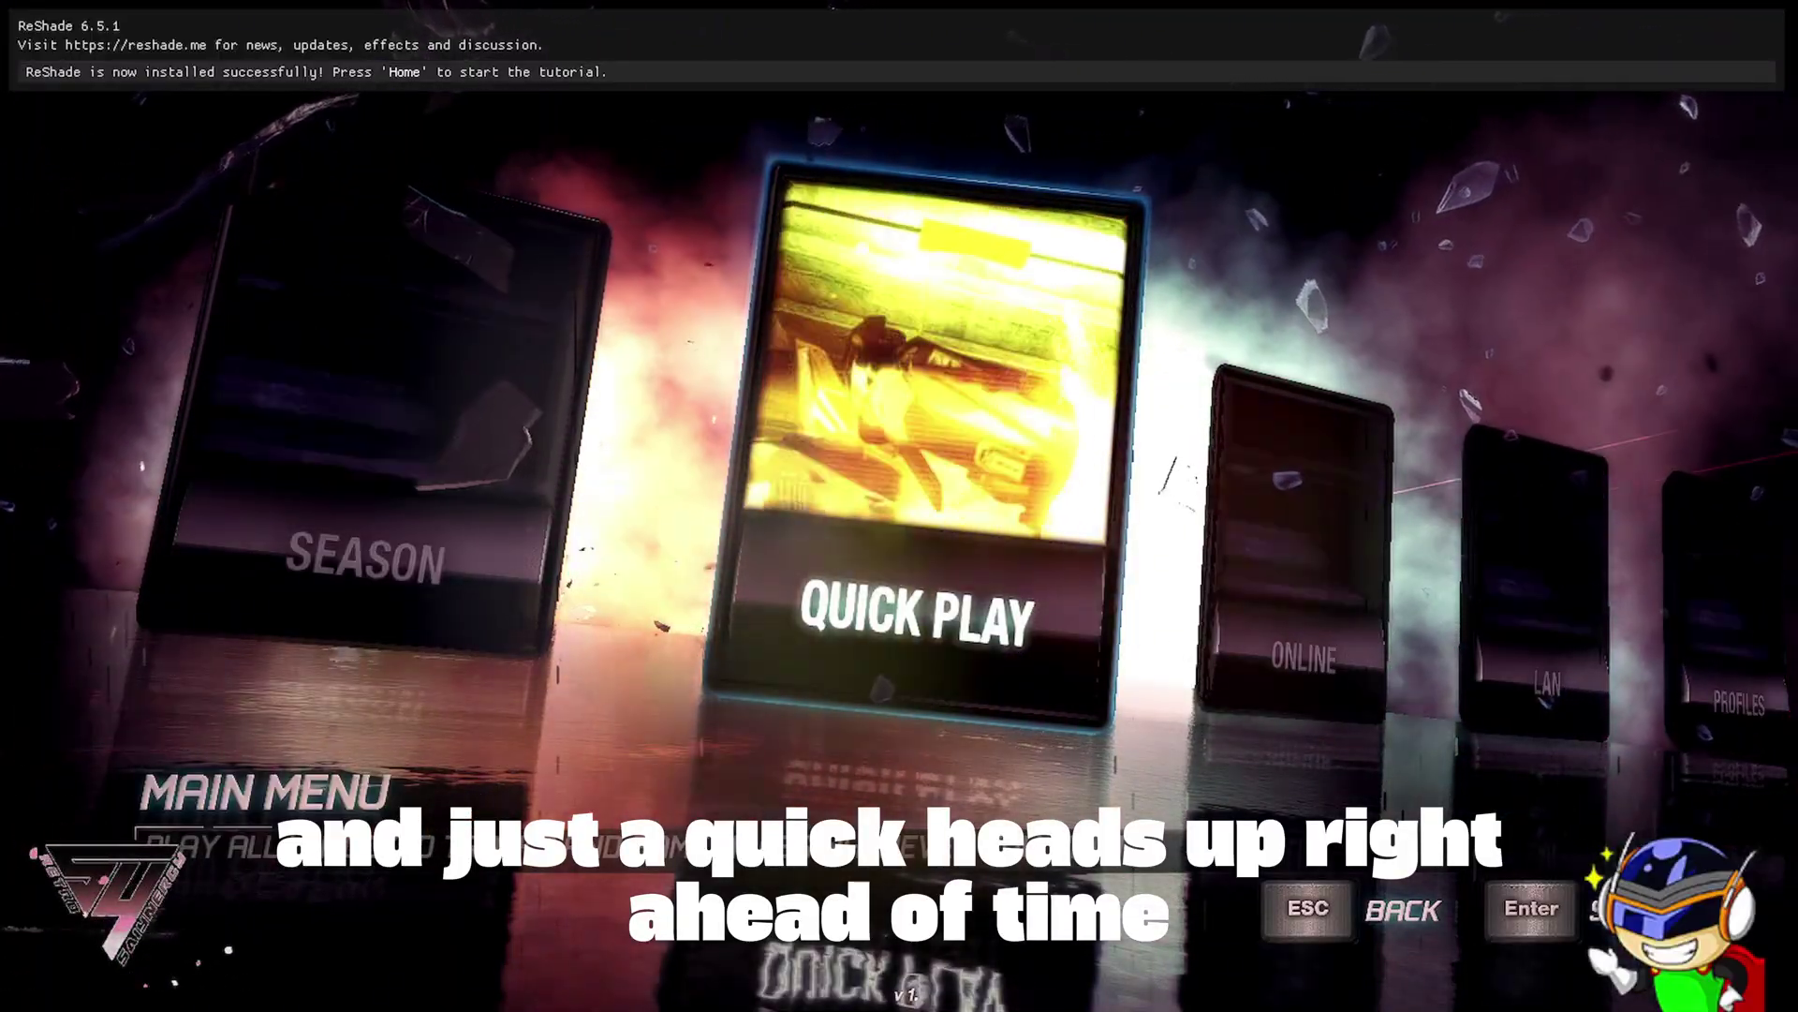
Open the ReShade overlay, advance its tutorial to the effect list, review the Download preset's effects and close the overlay.
key(Home)
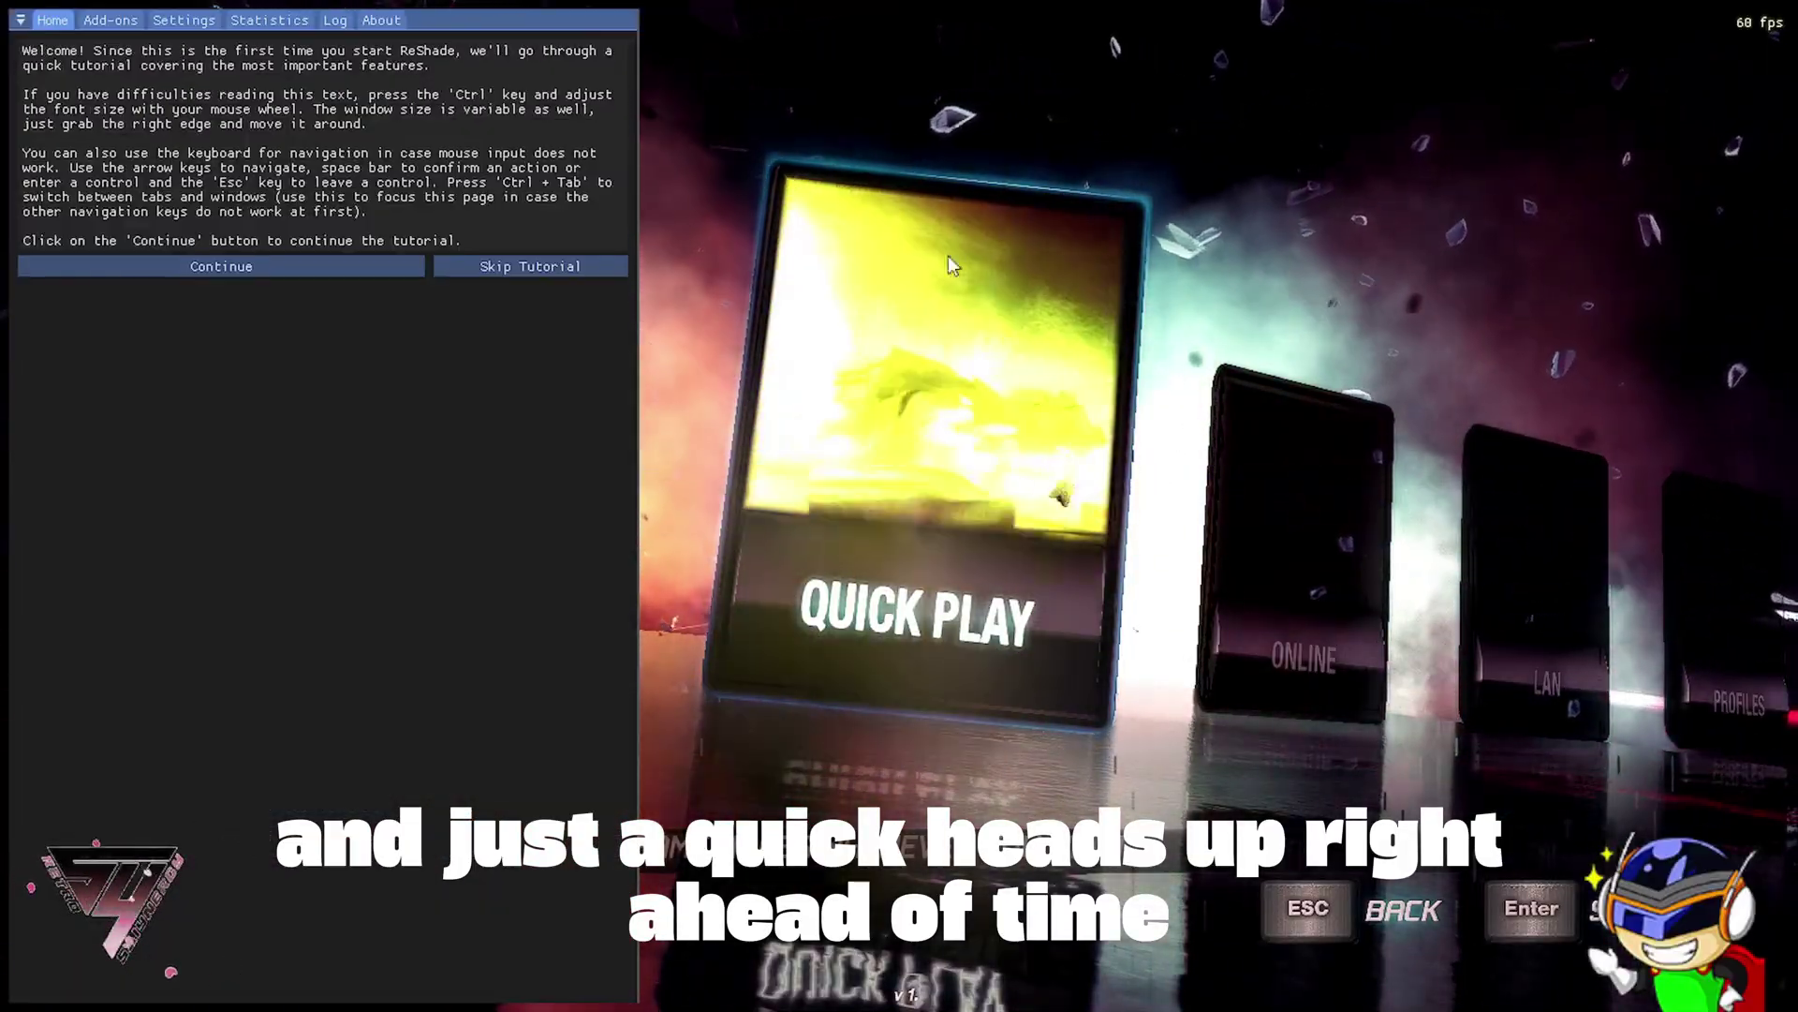
click(292, 275)
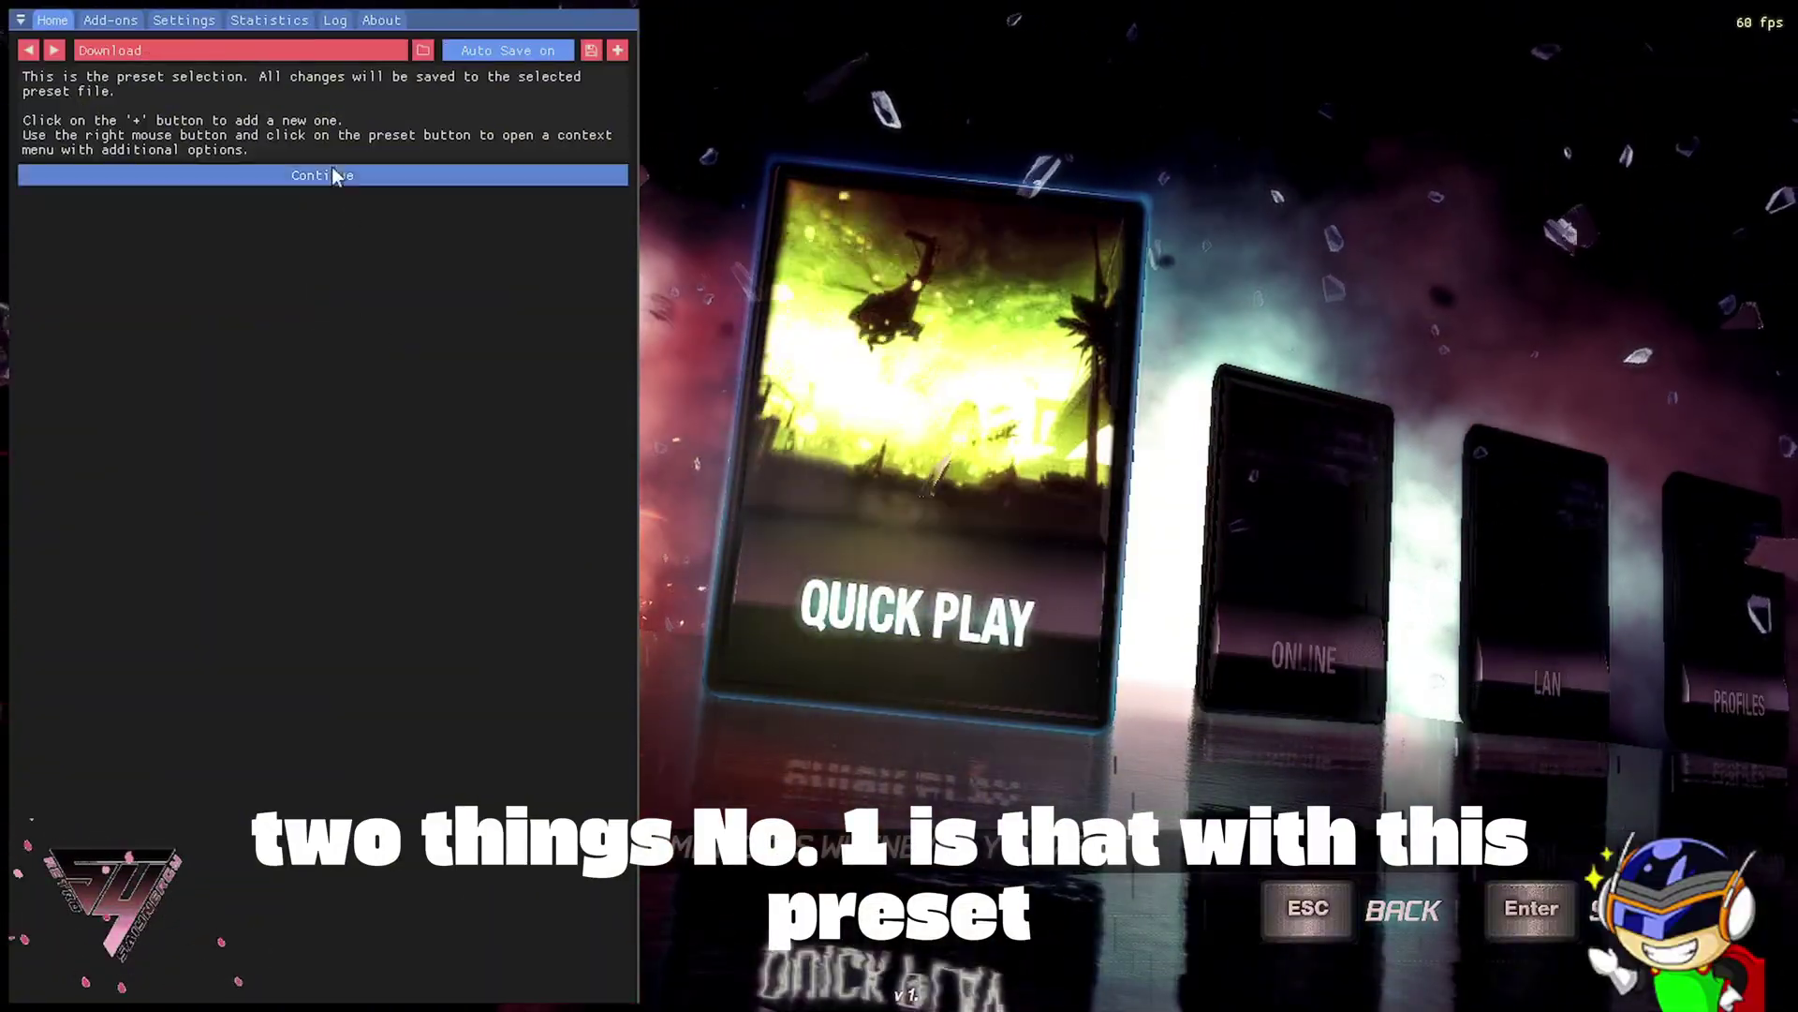
click(316, 172)
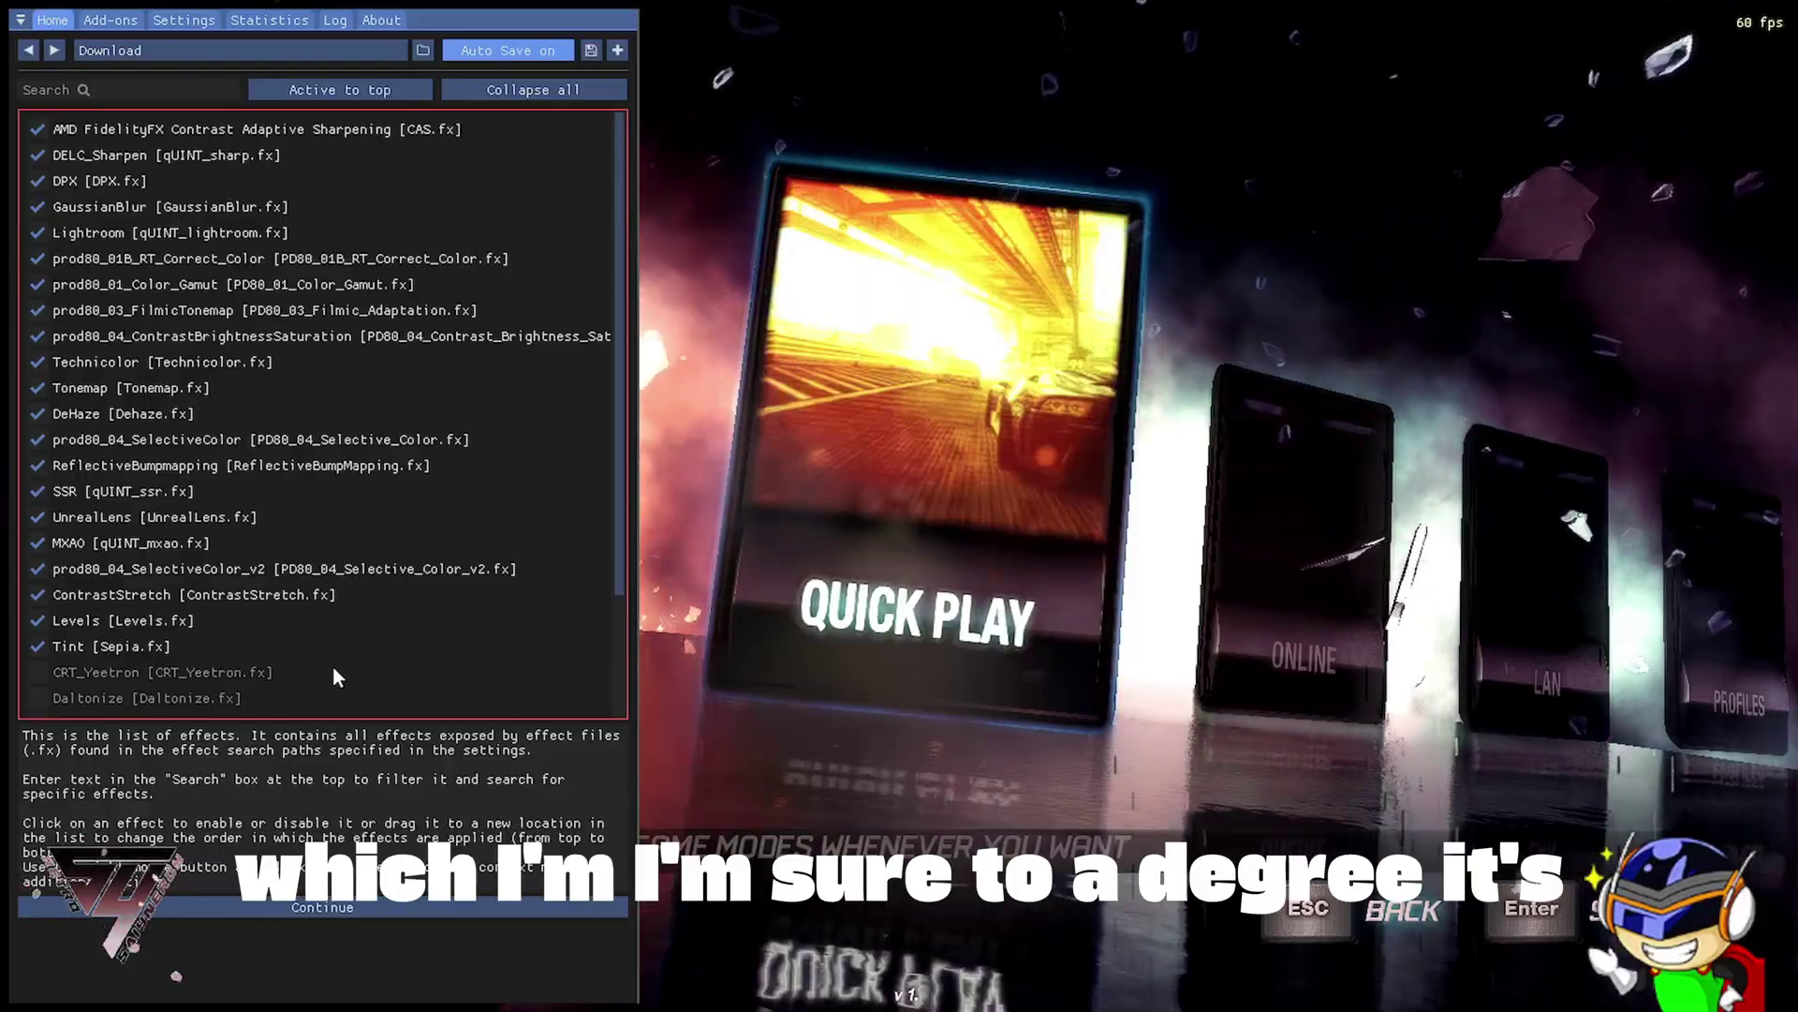
scroll(314, 559, down, 2)
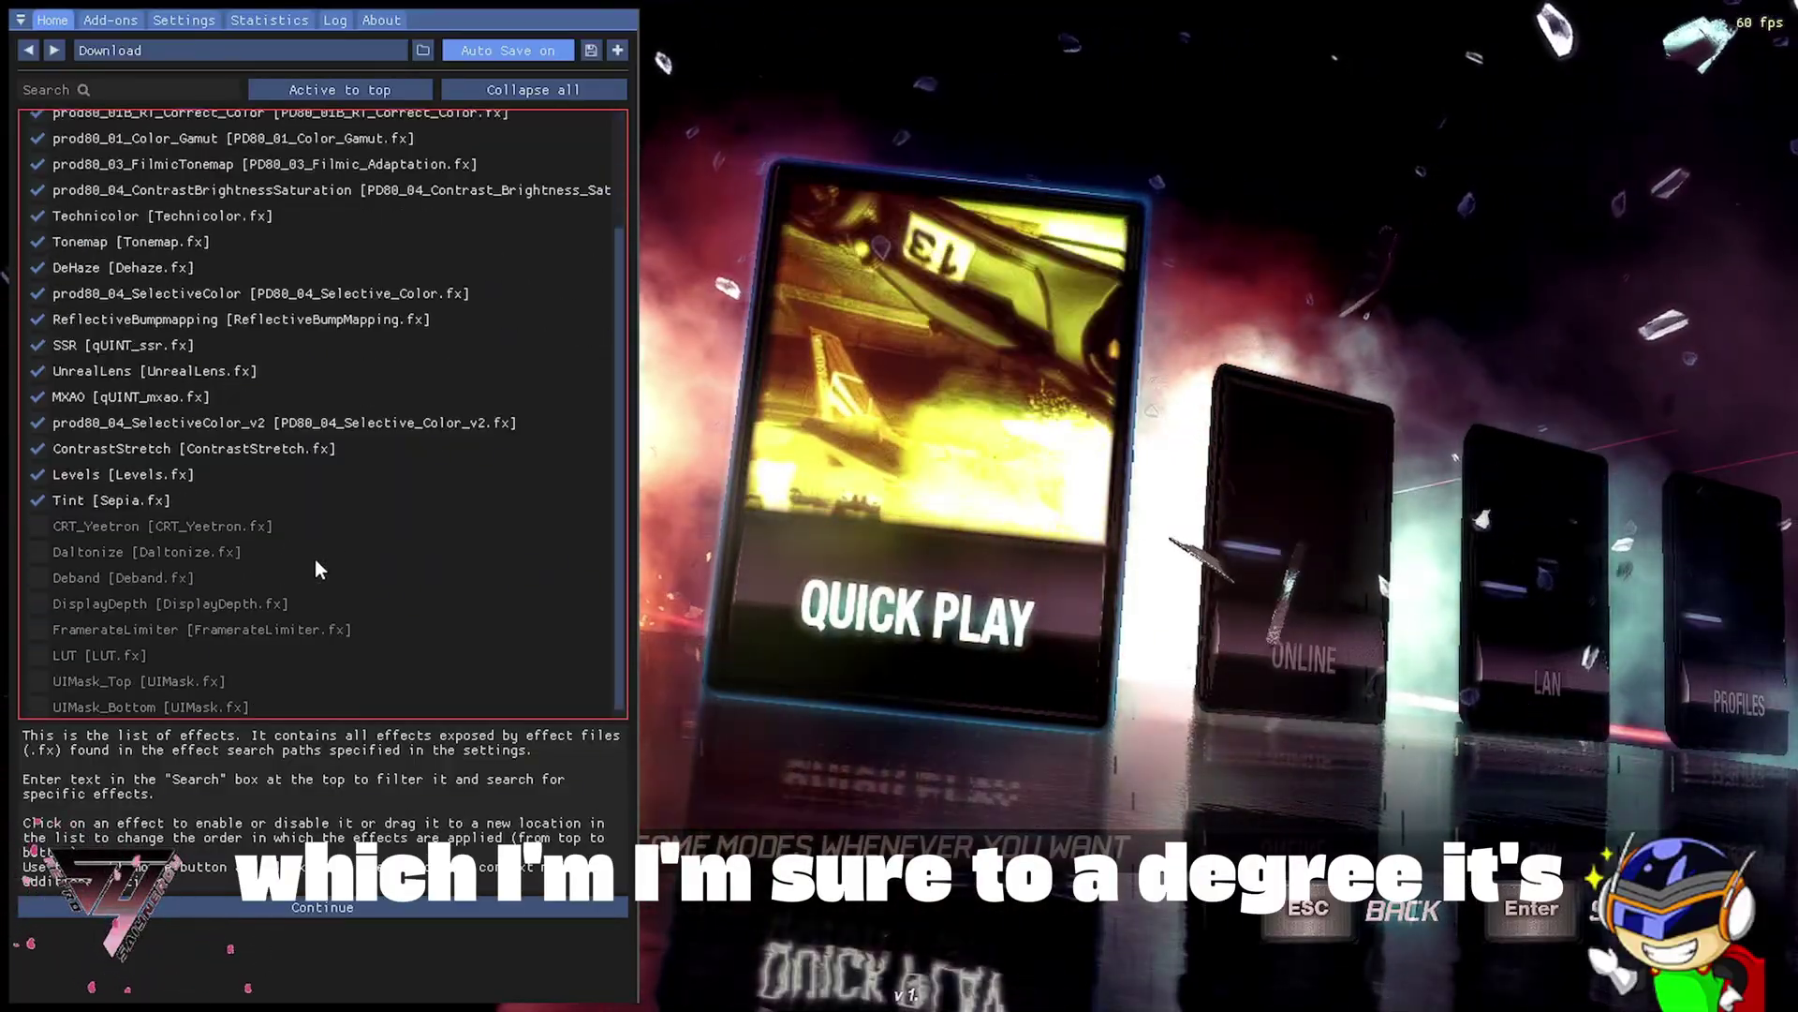
scroll(315, 558, up, 1)
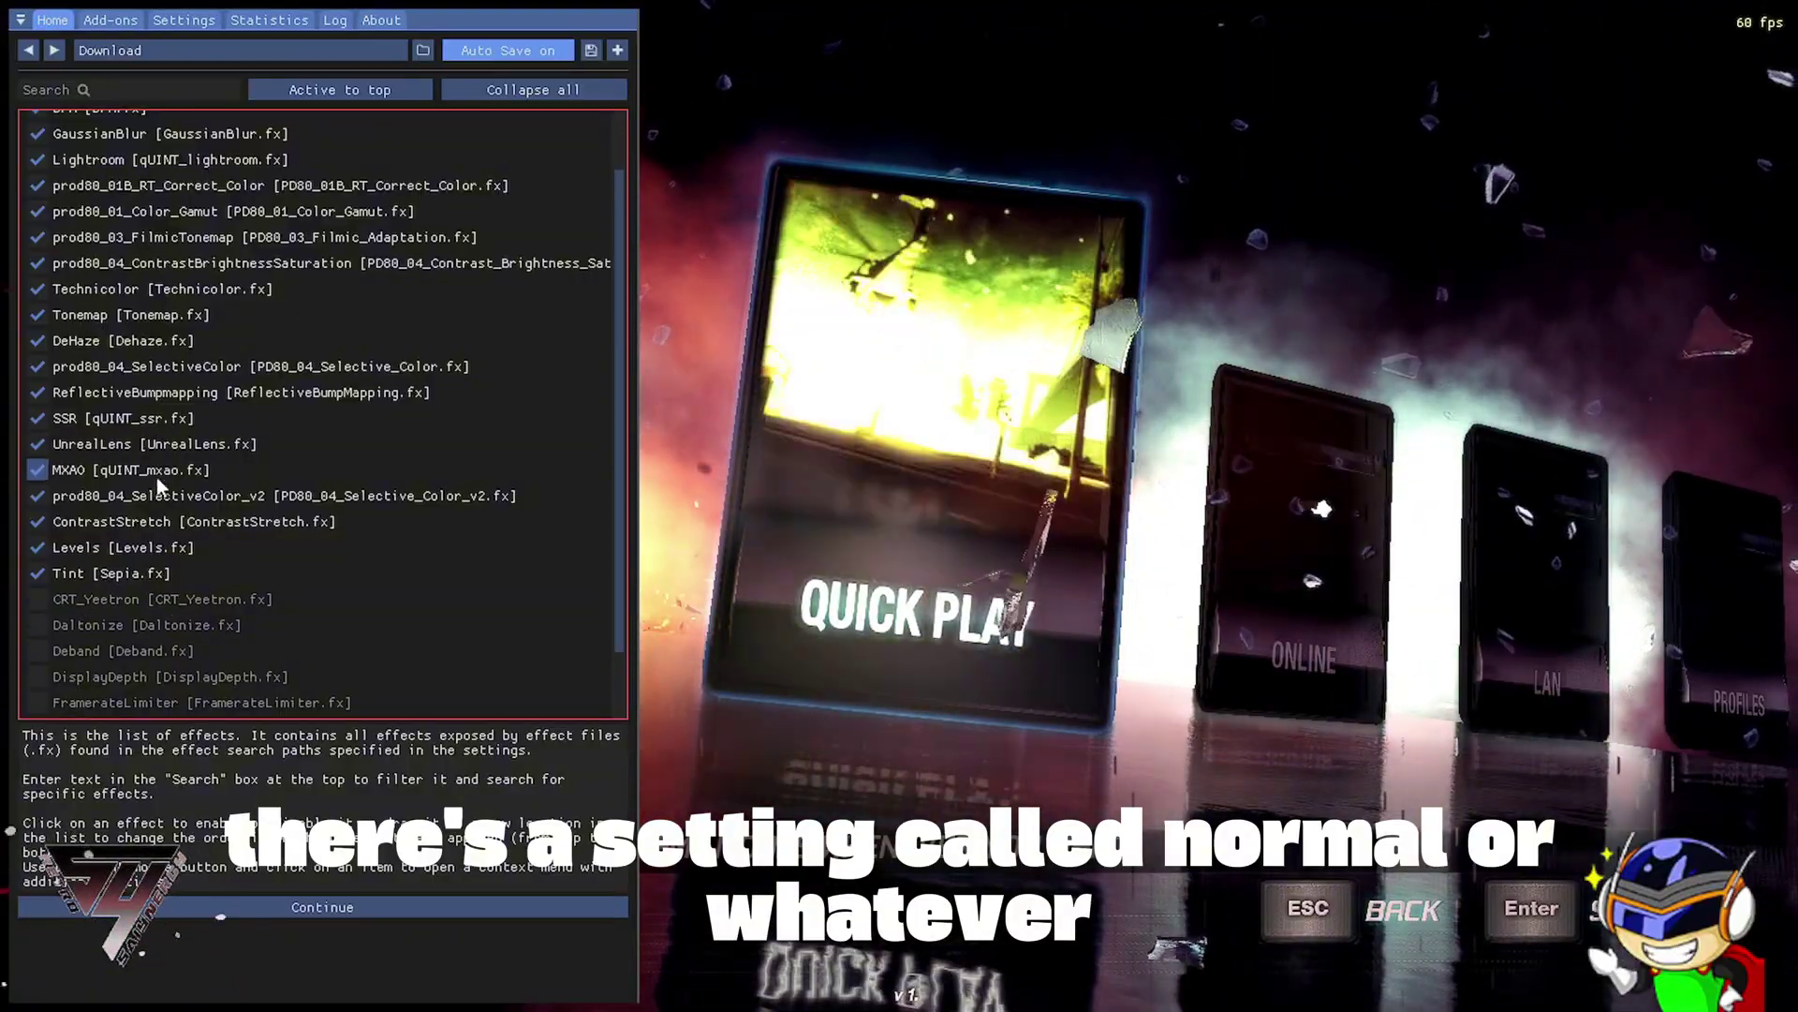
scroll(160, 479, up, 1)
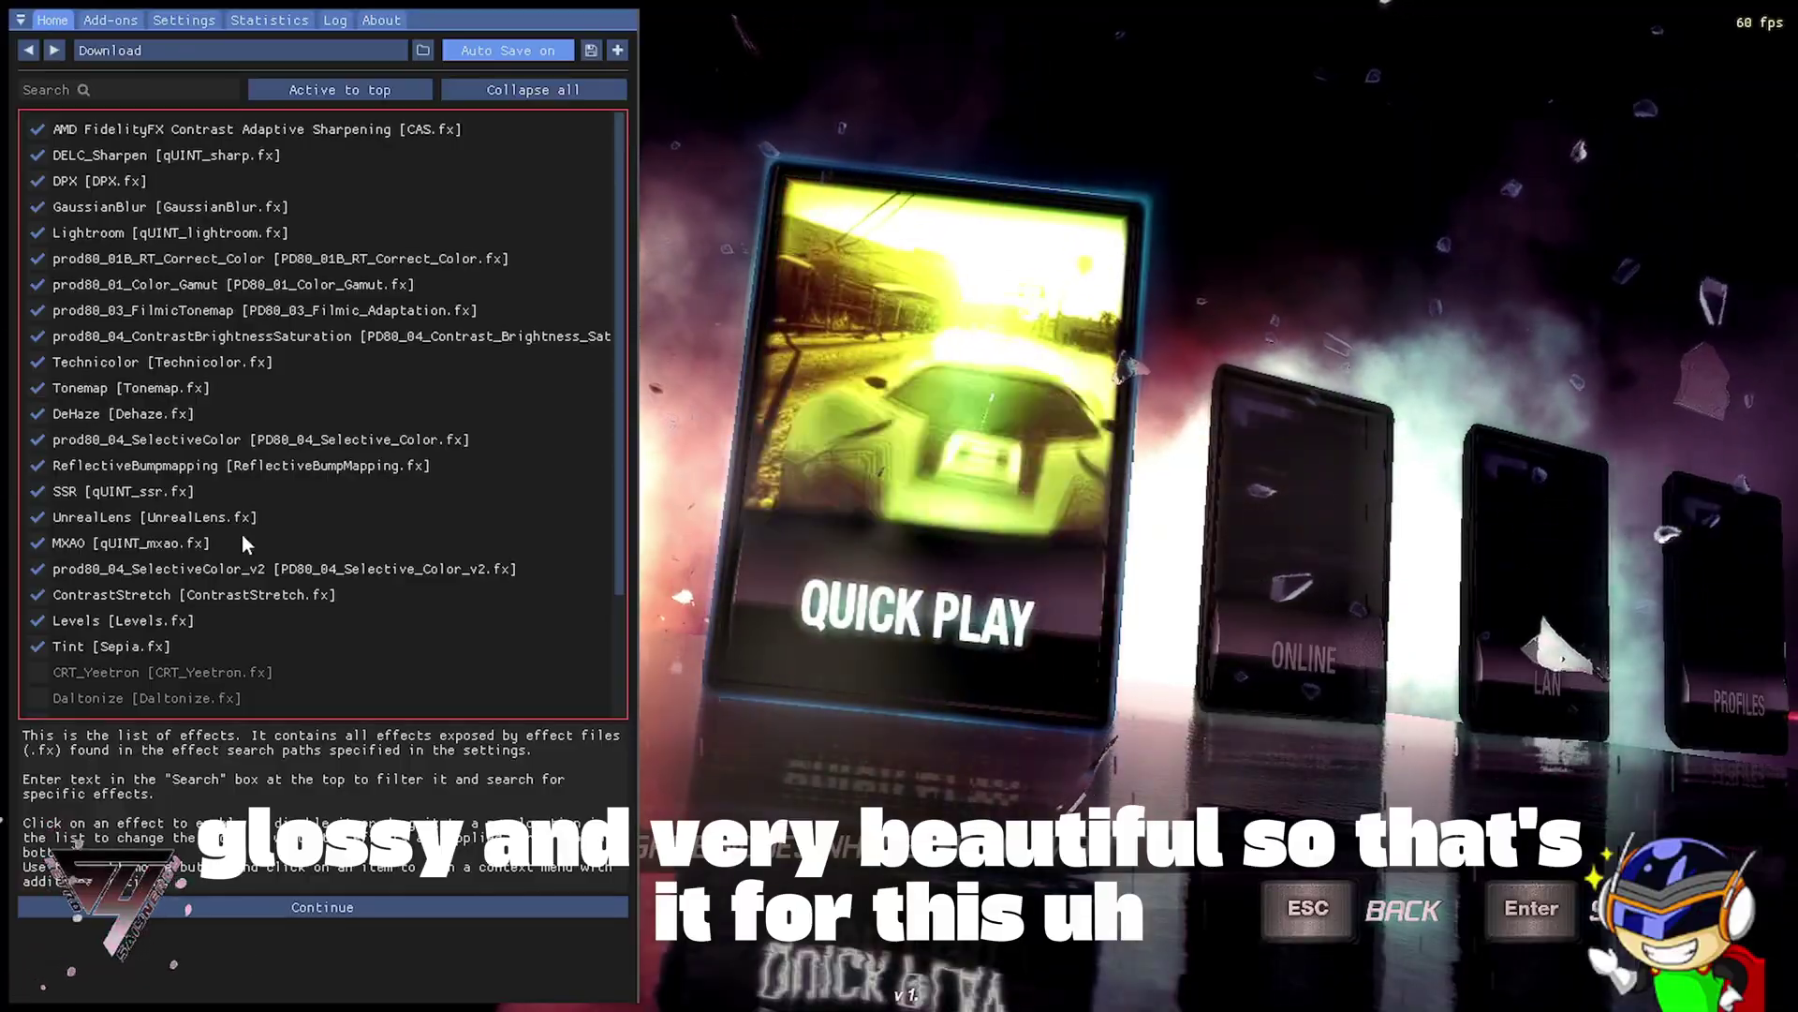
key(Home)
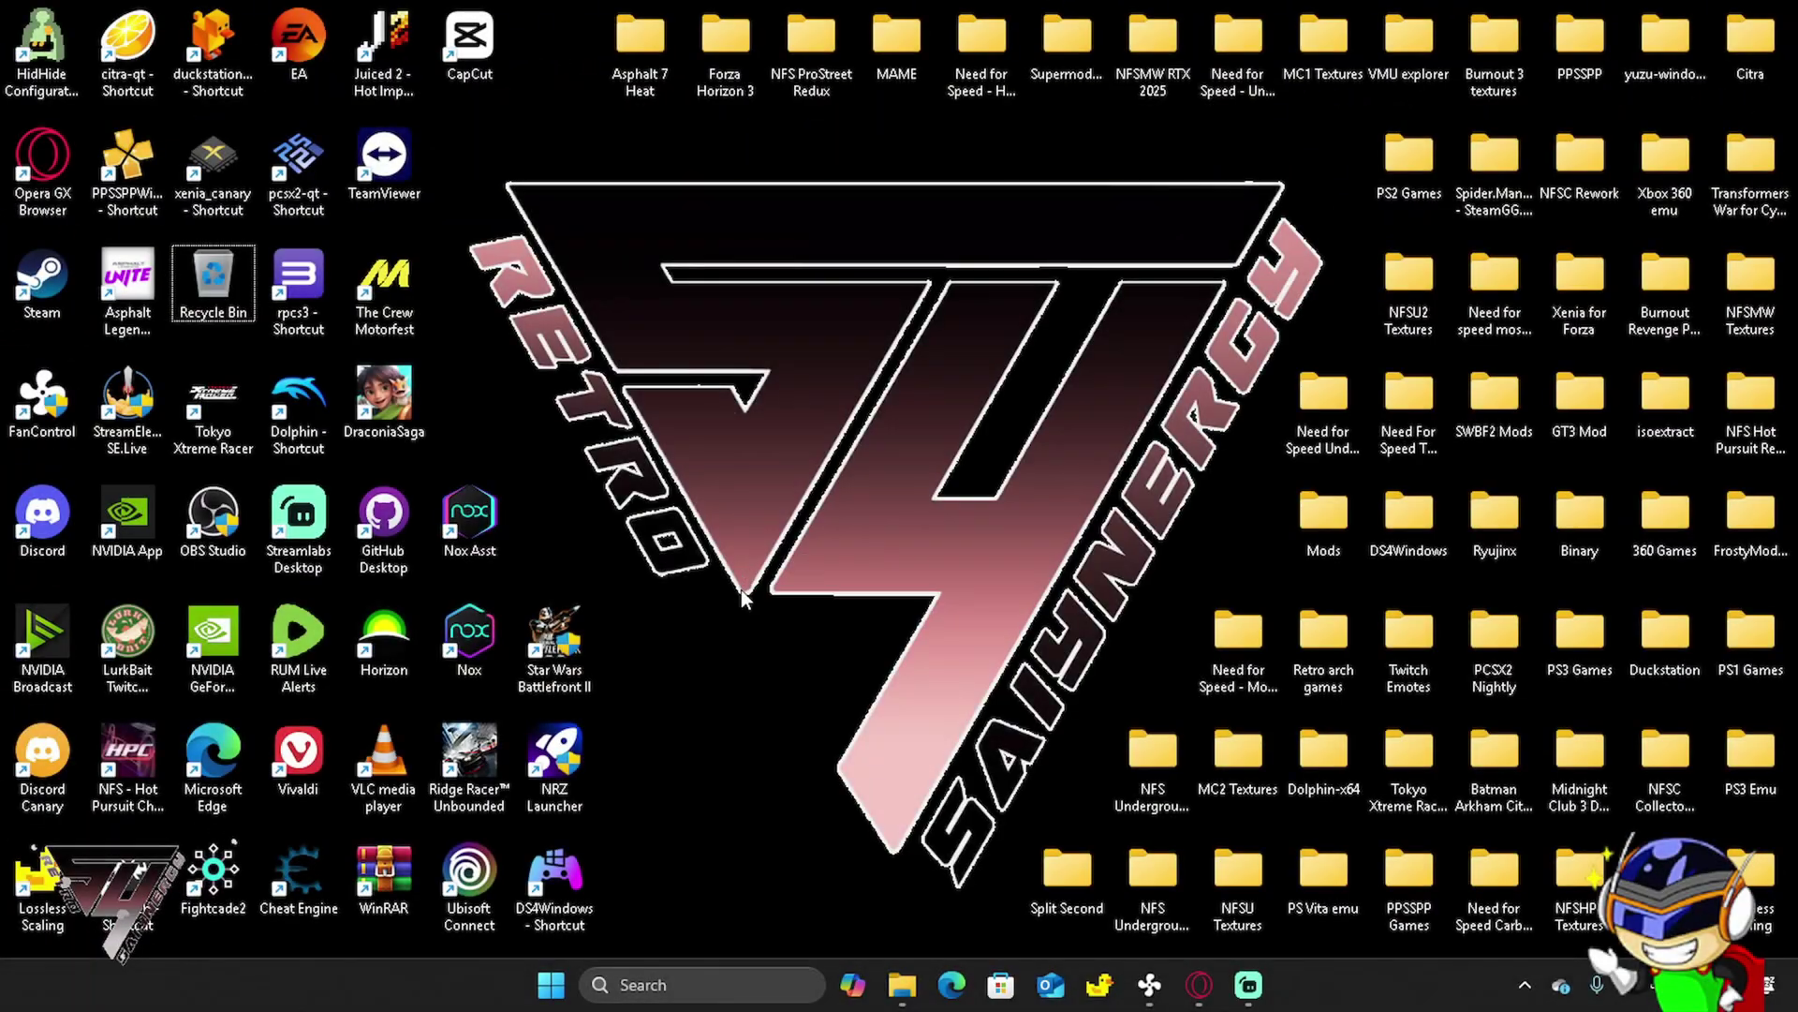
click(1247, 984)
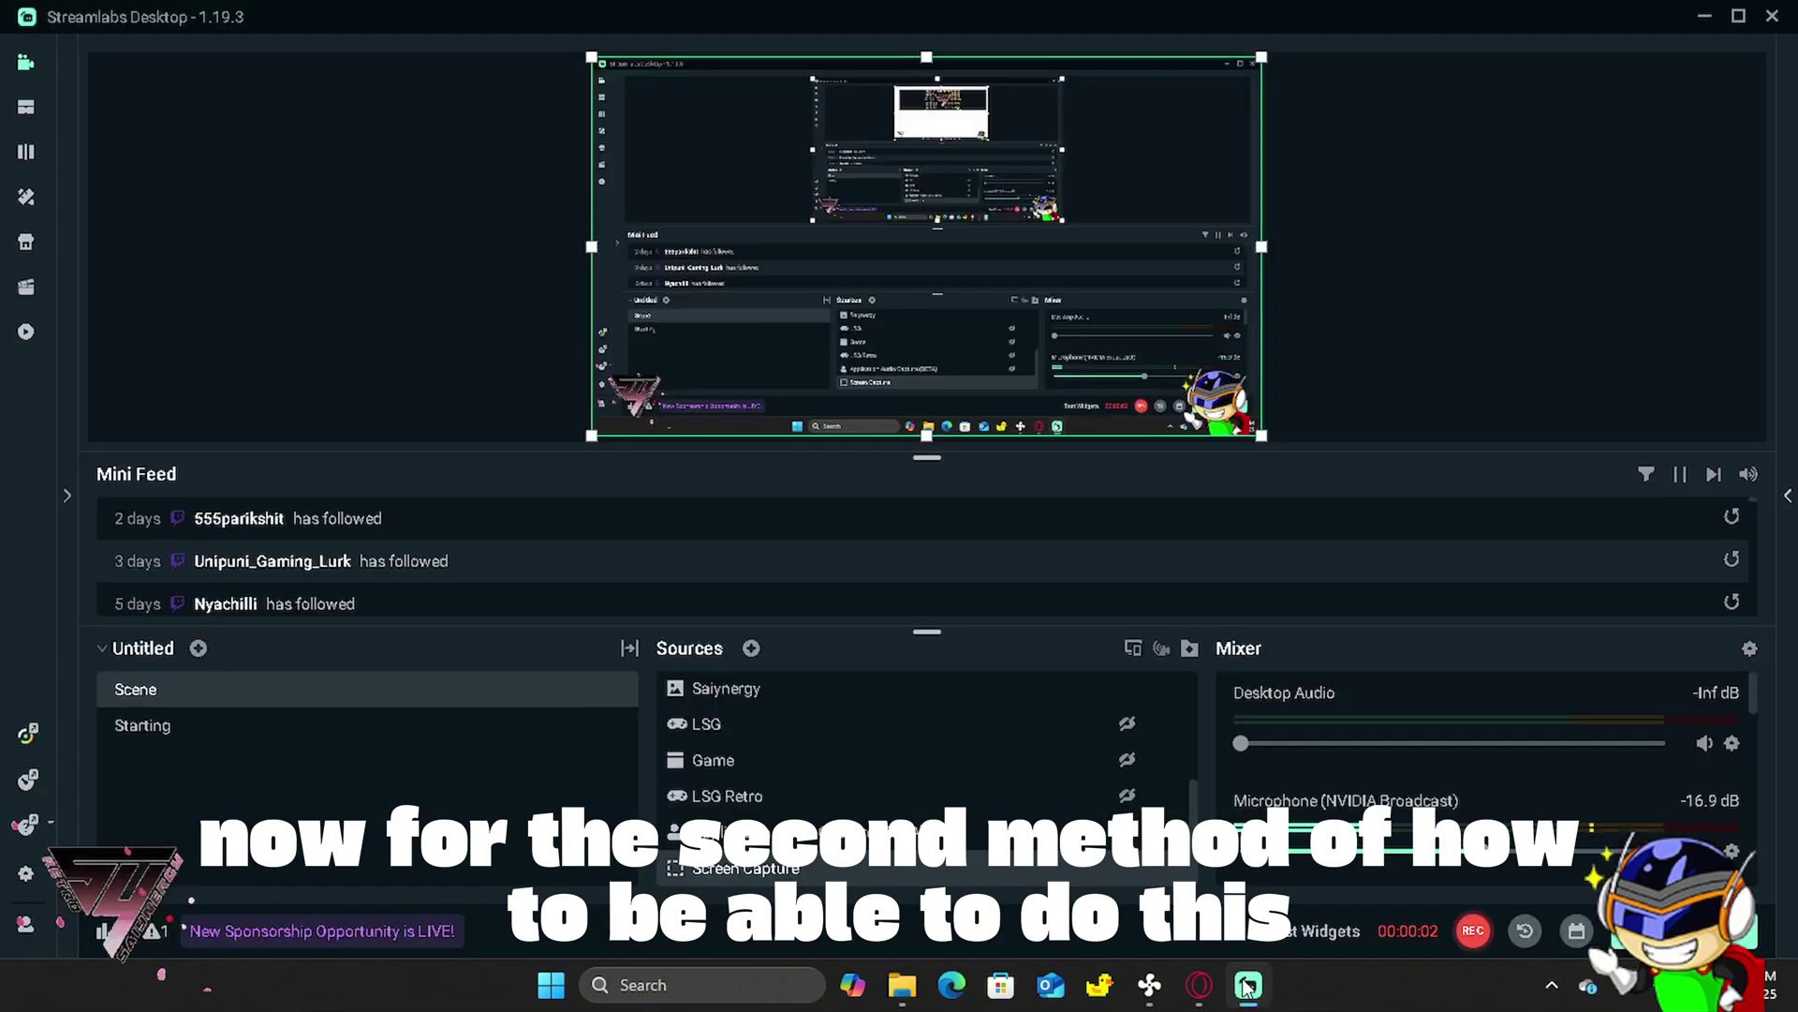
click(1248, 985)
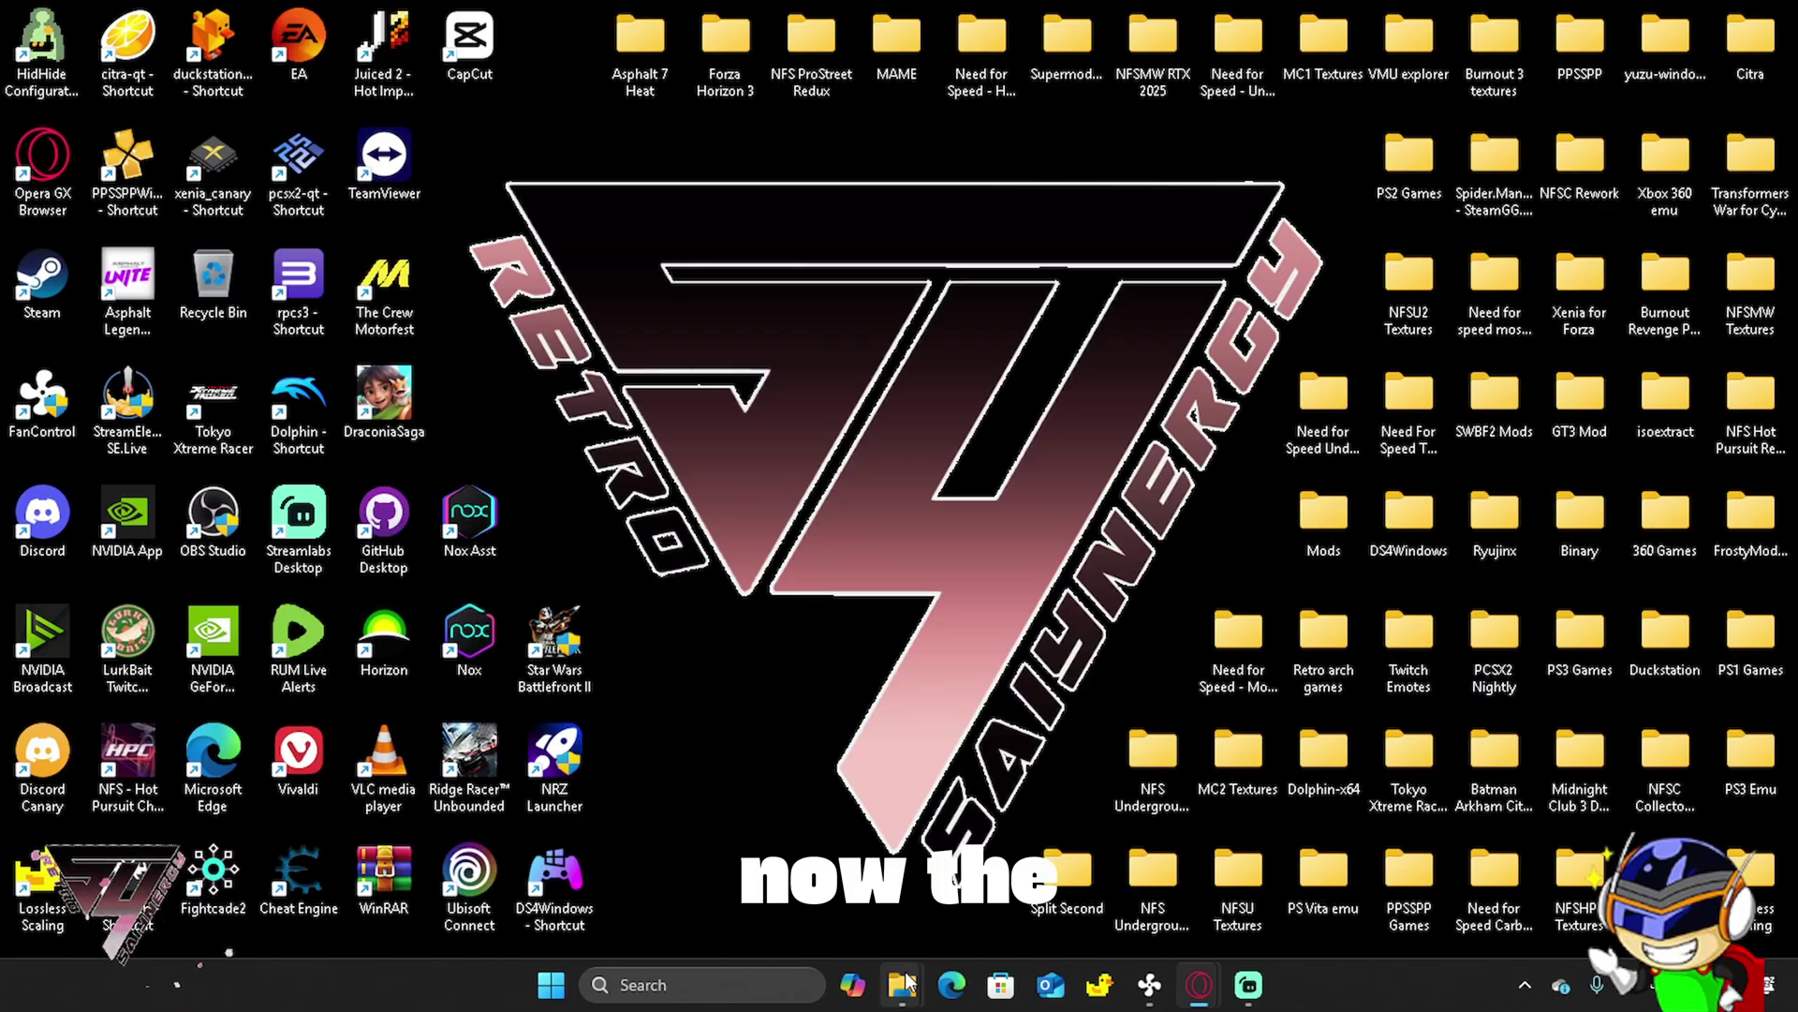
Switch to the Opera window showing the Steam Community guide and search the web for "lossless scaling".
mouse_move(906, 981)
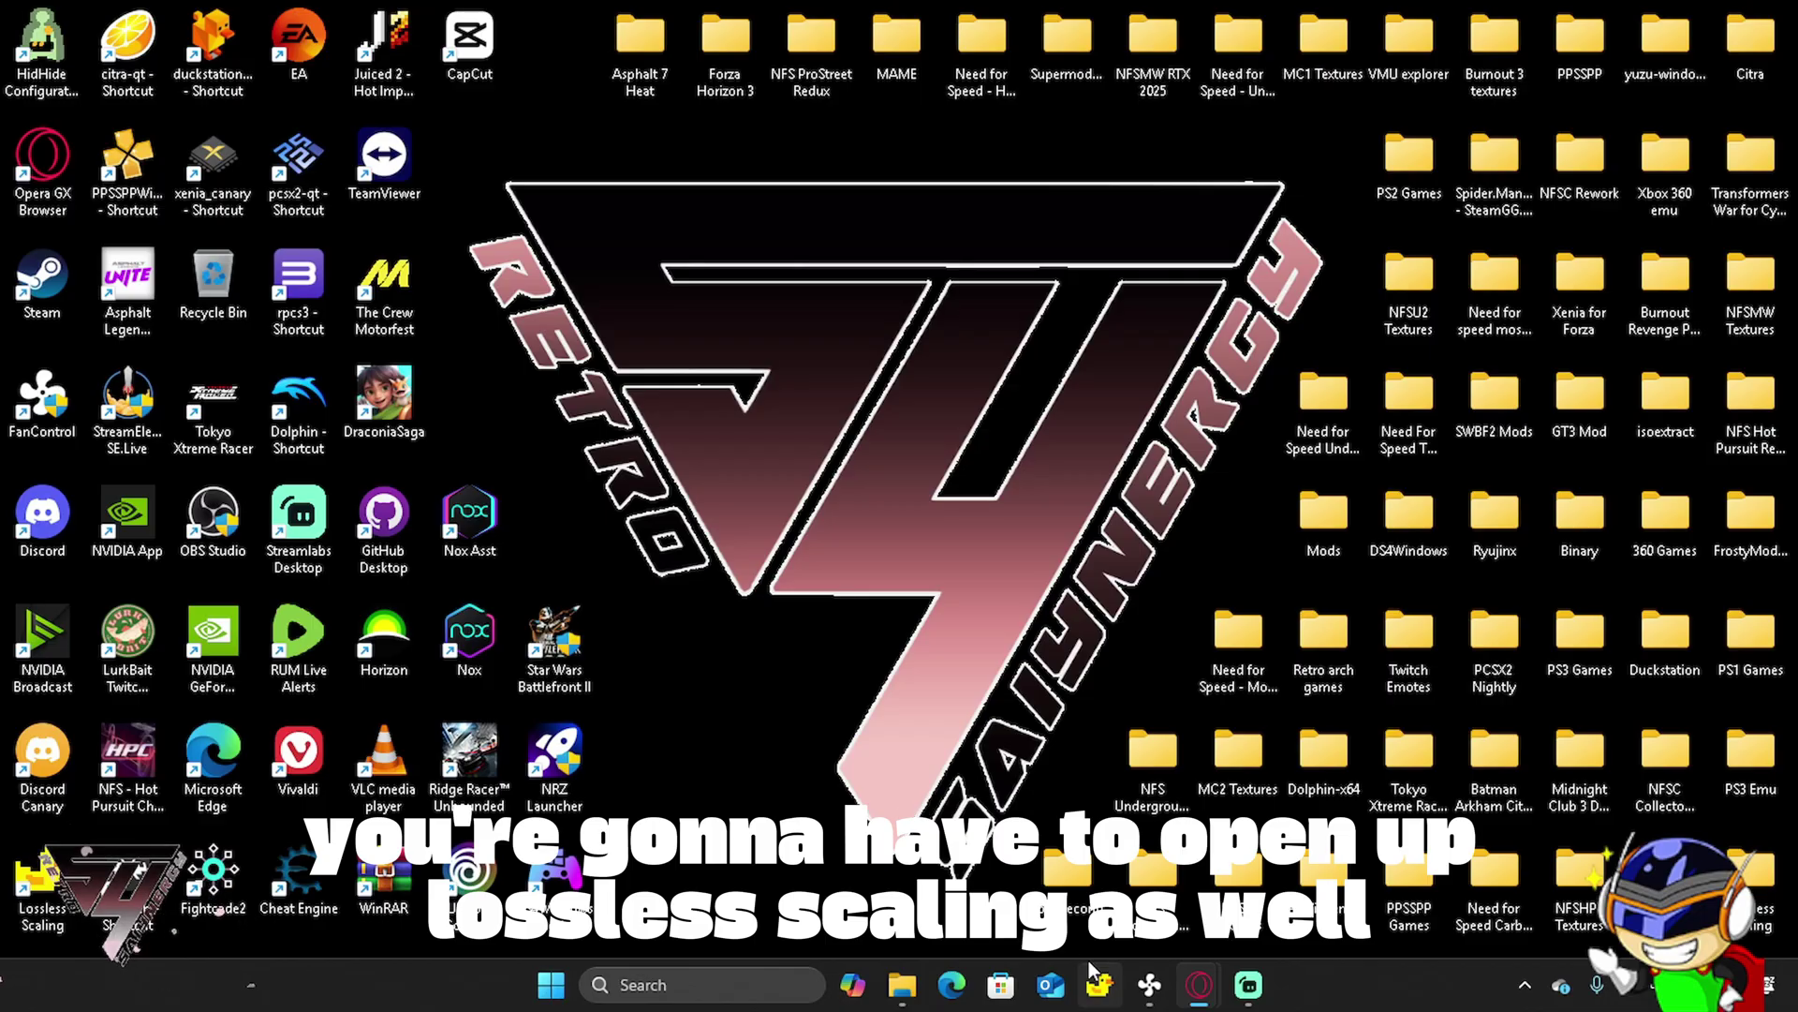
mouse_move(1197, 983)
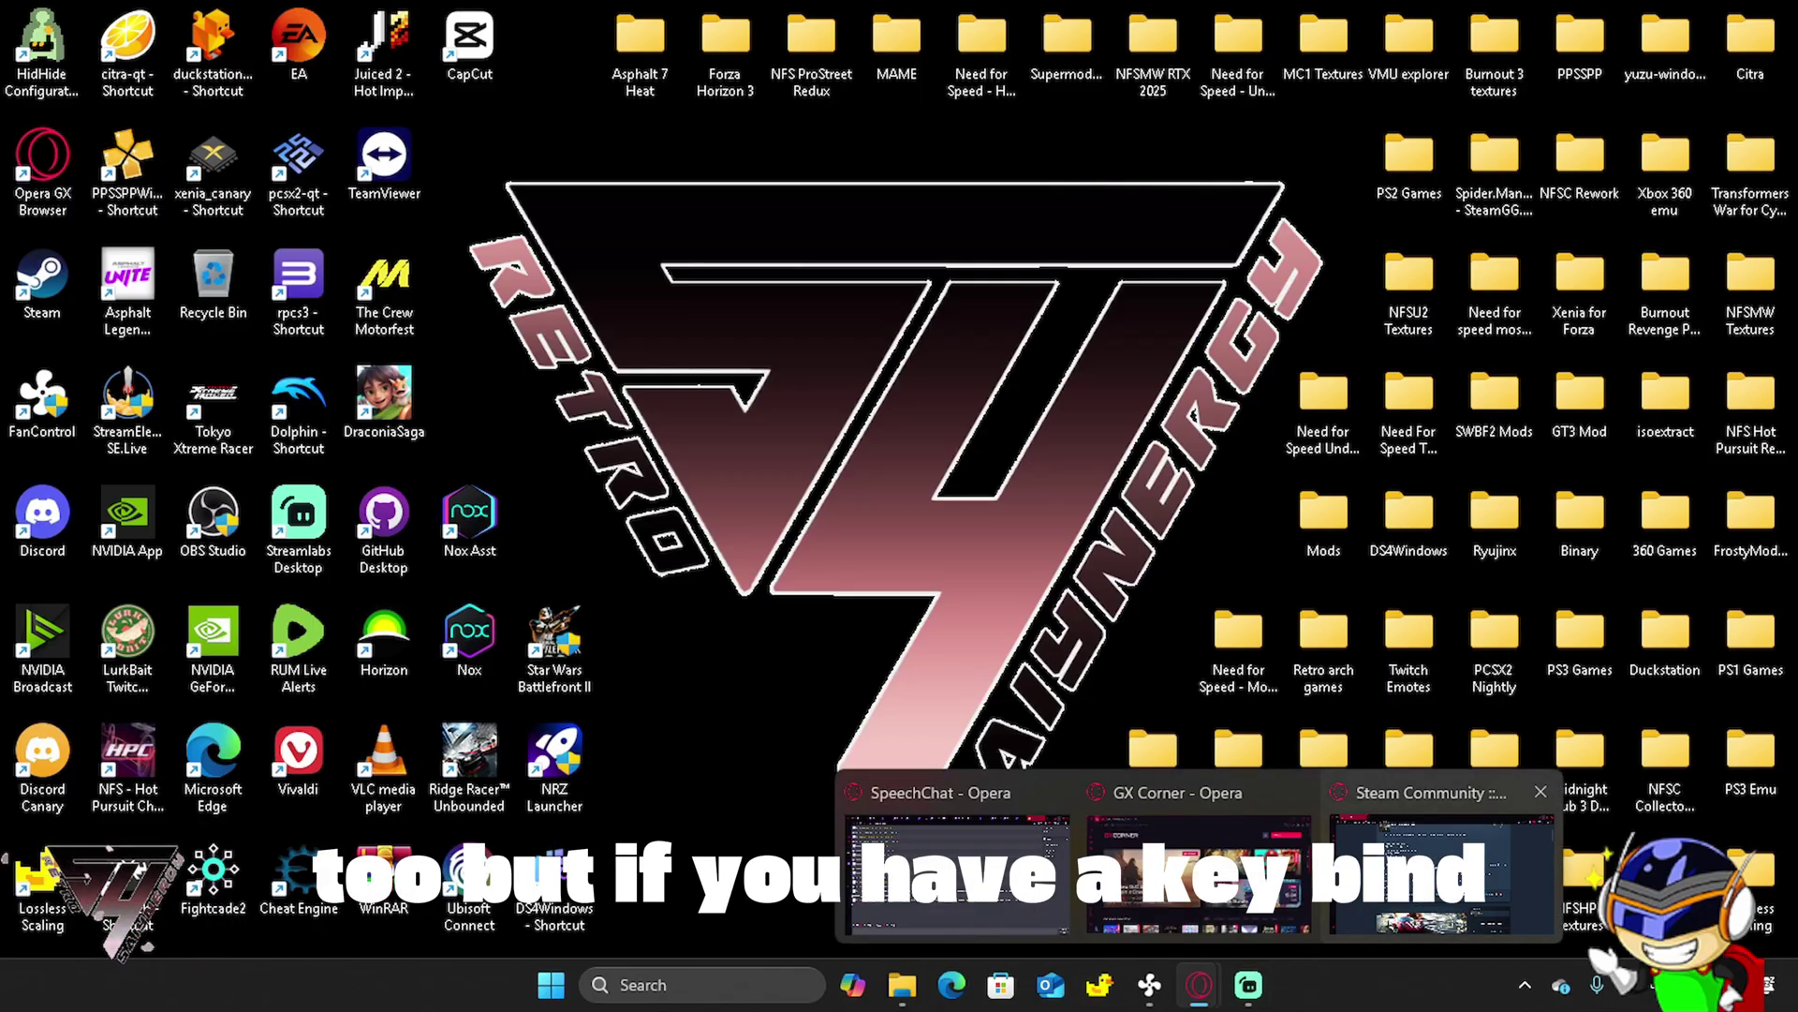
click(1442, 871)
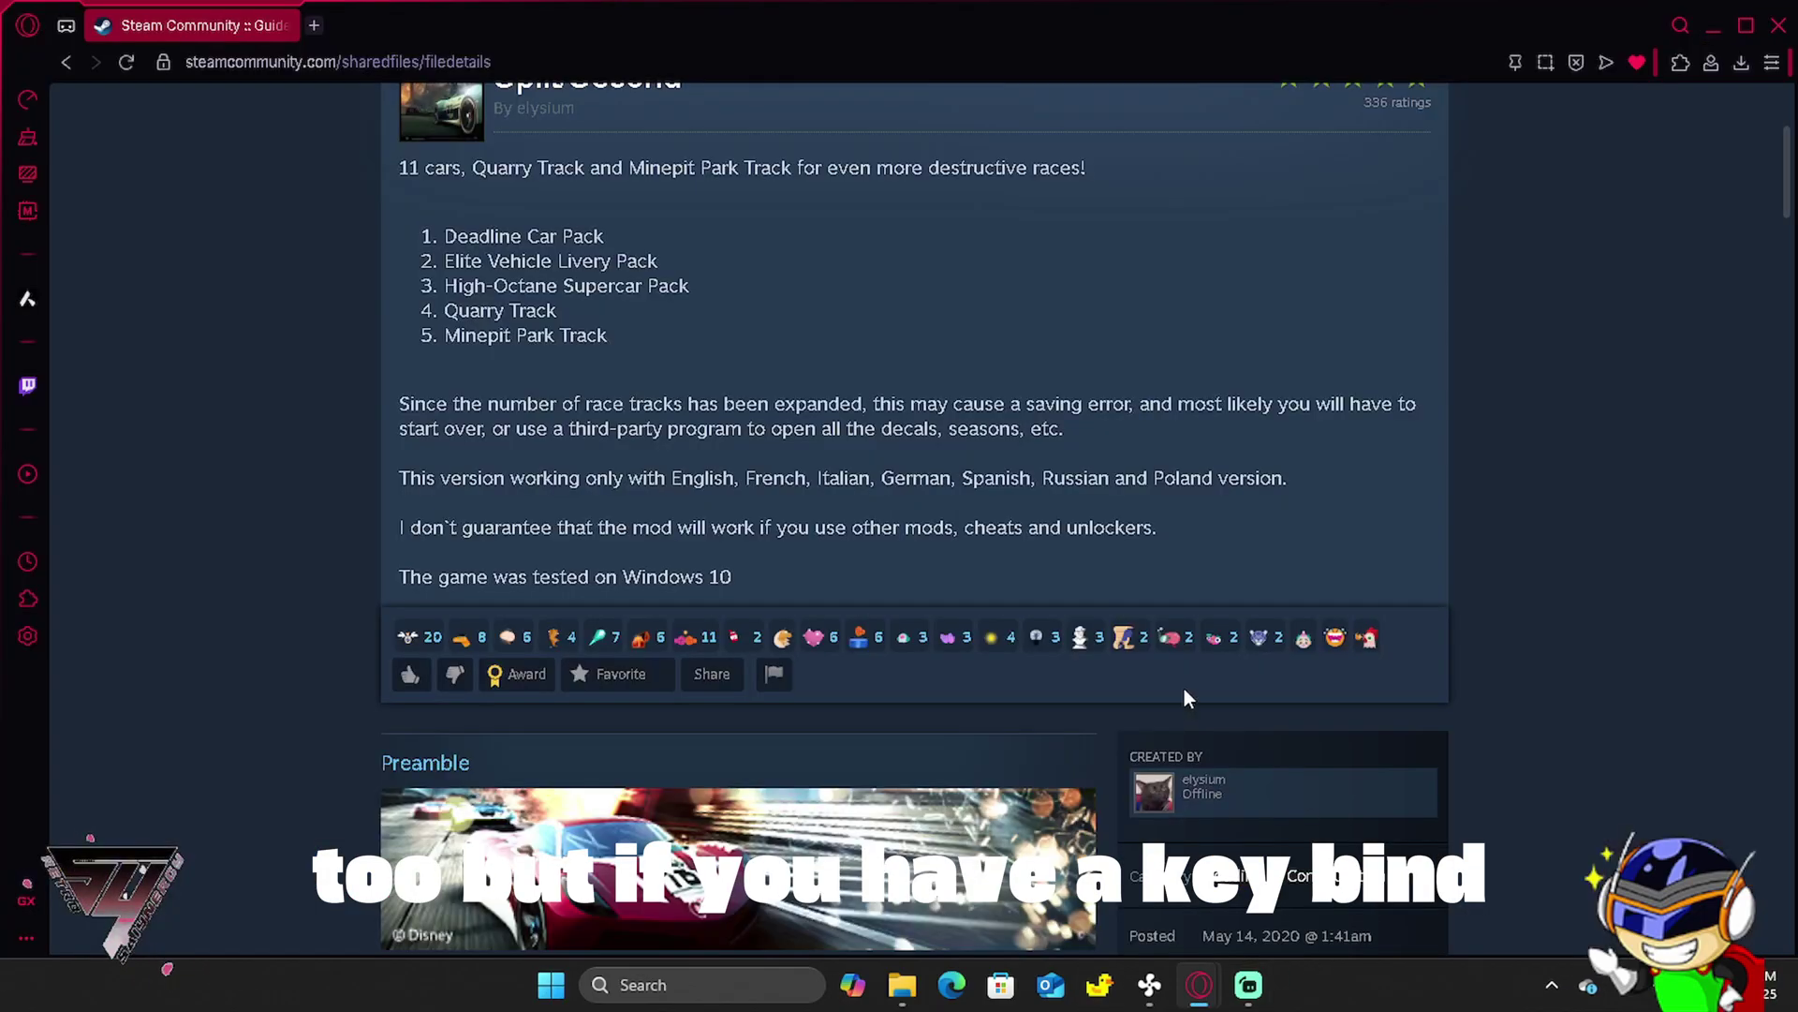
click(621, 65)
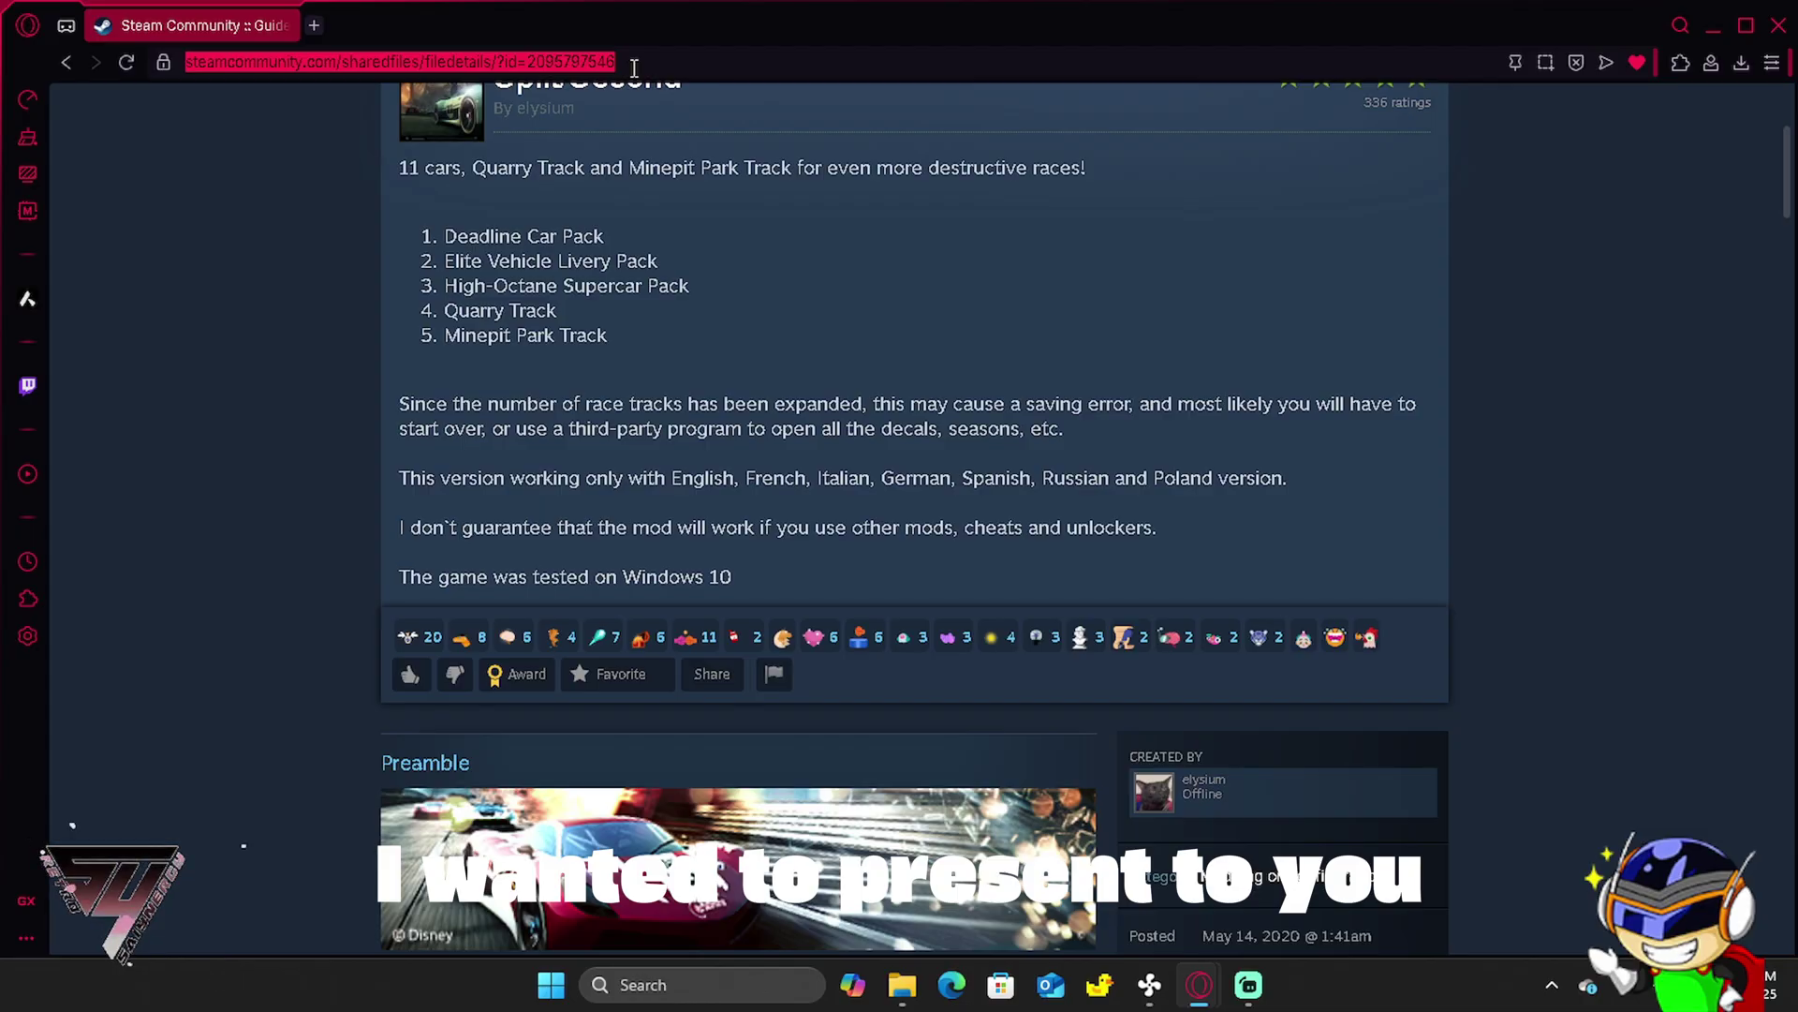
text(lossless )
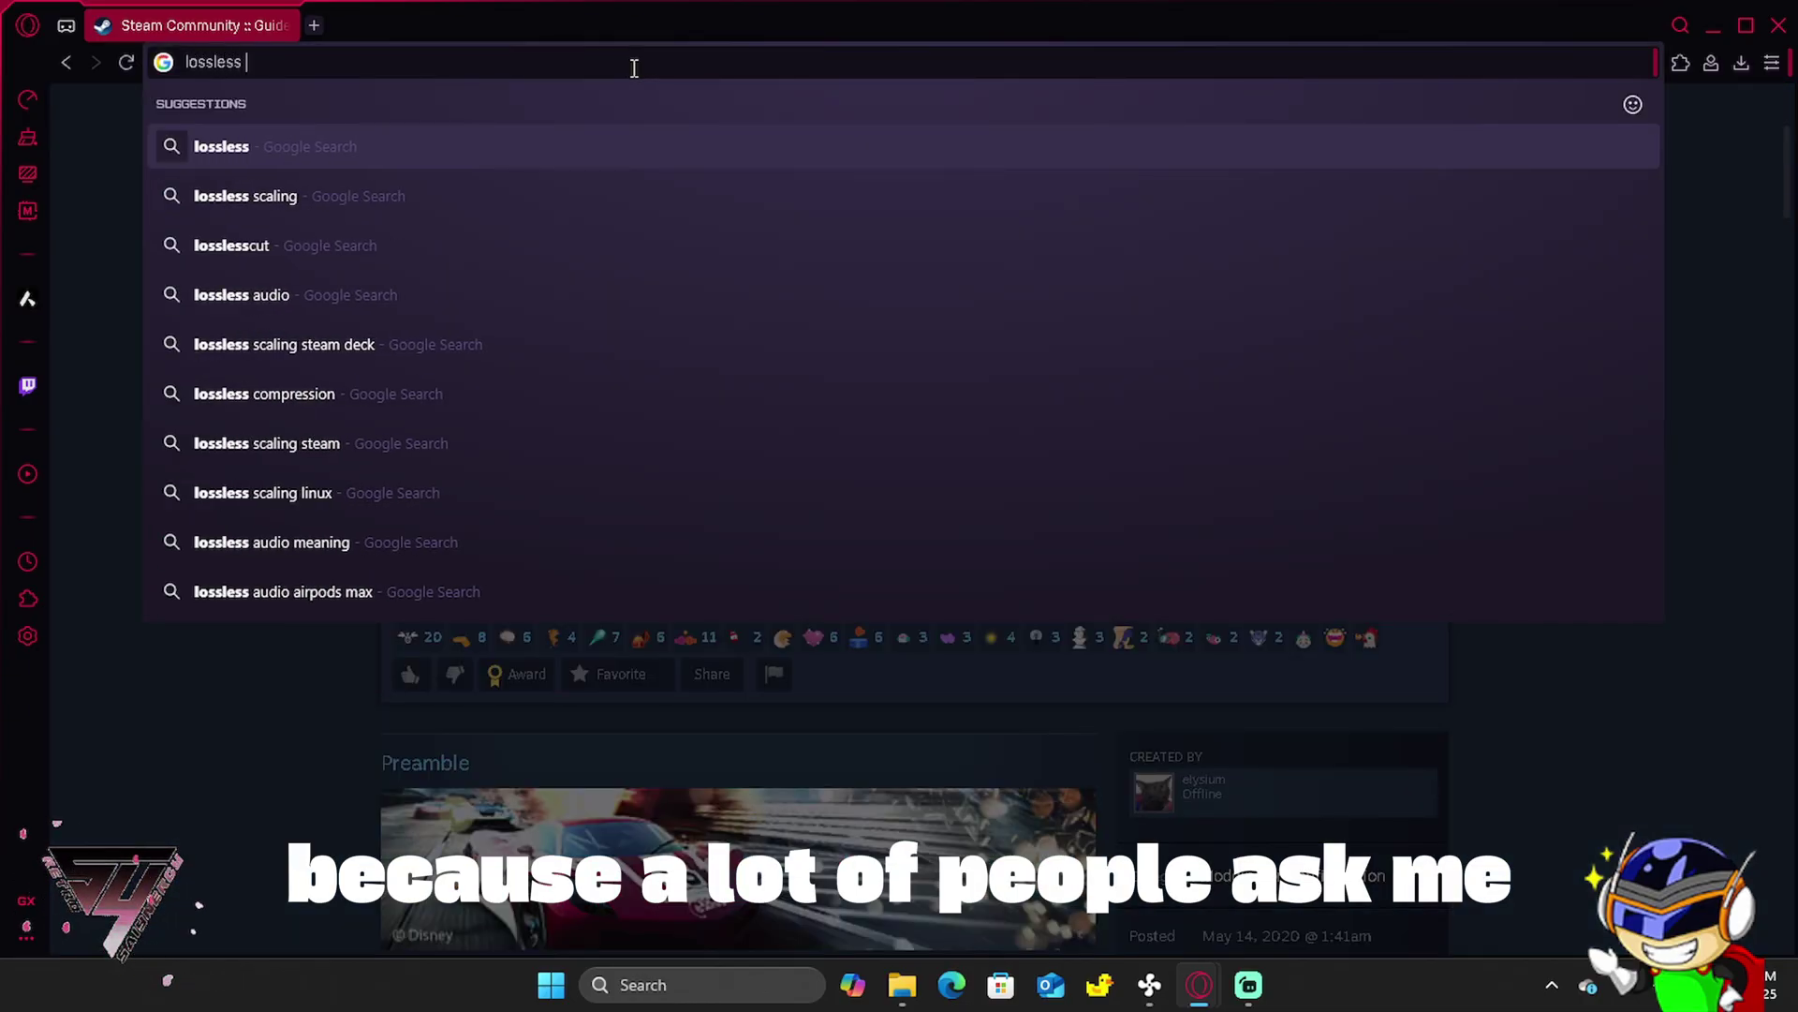
text(scaling)
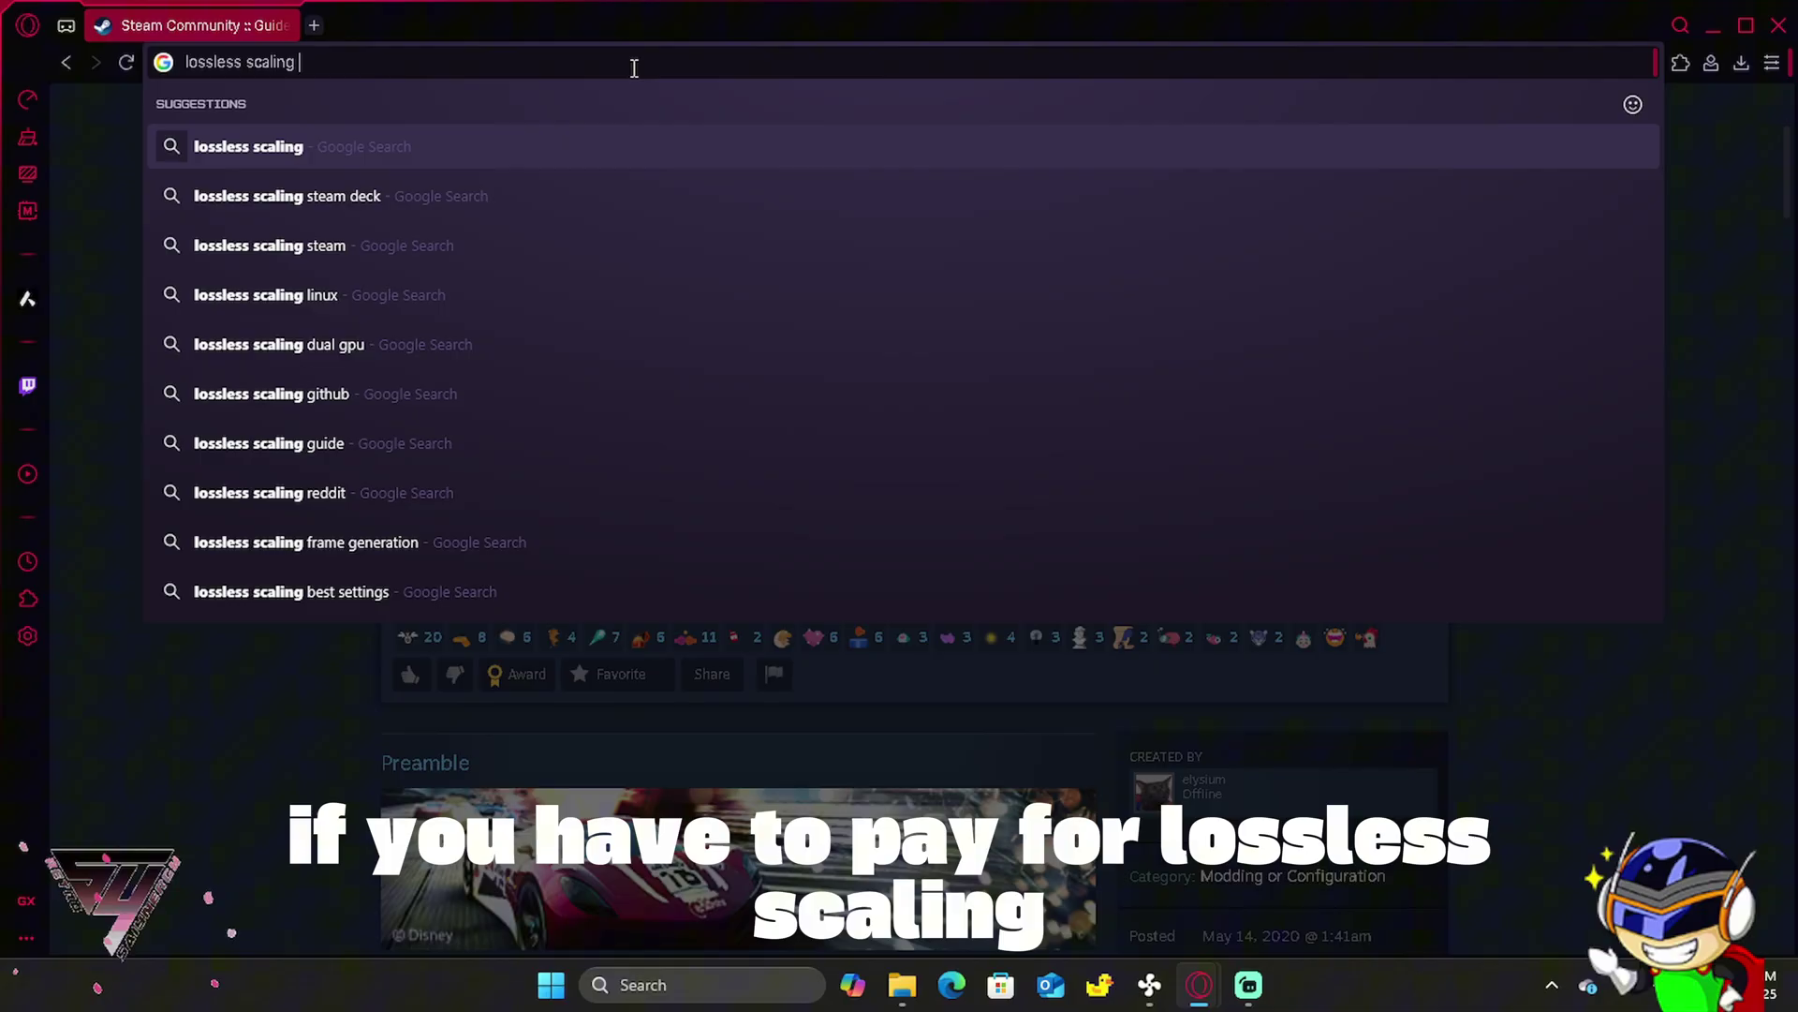
key(Return)
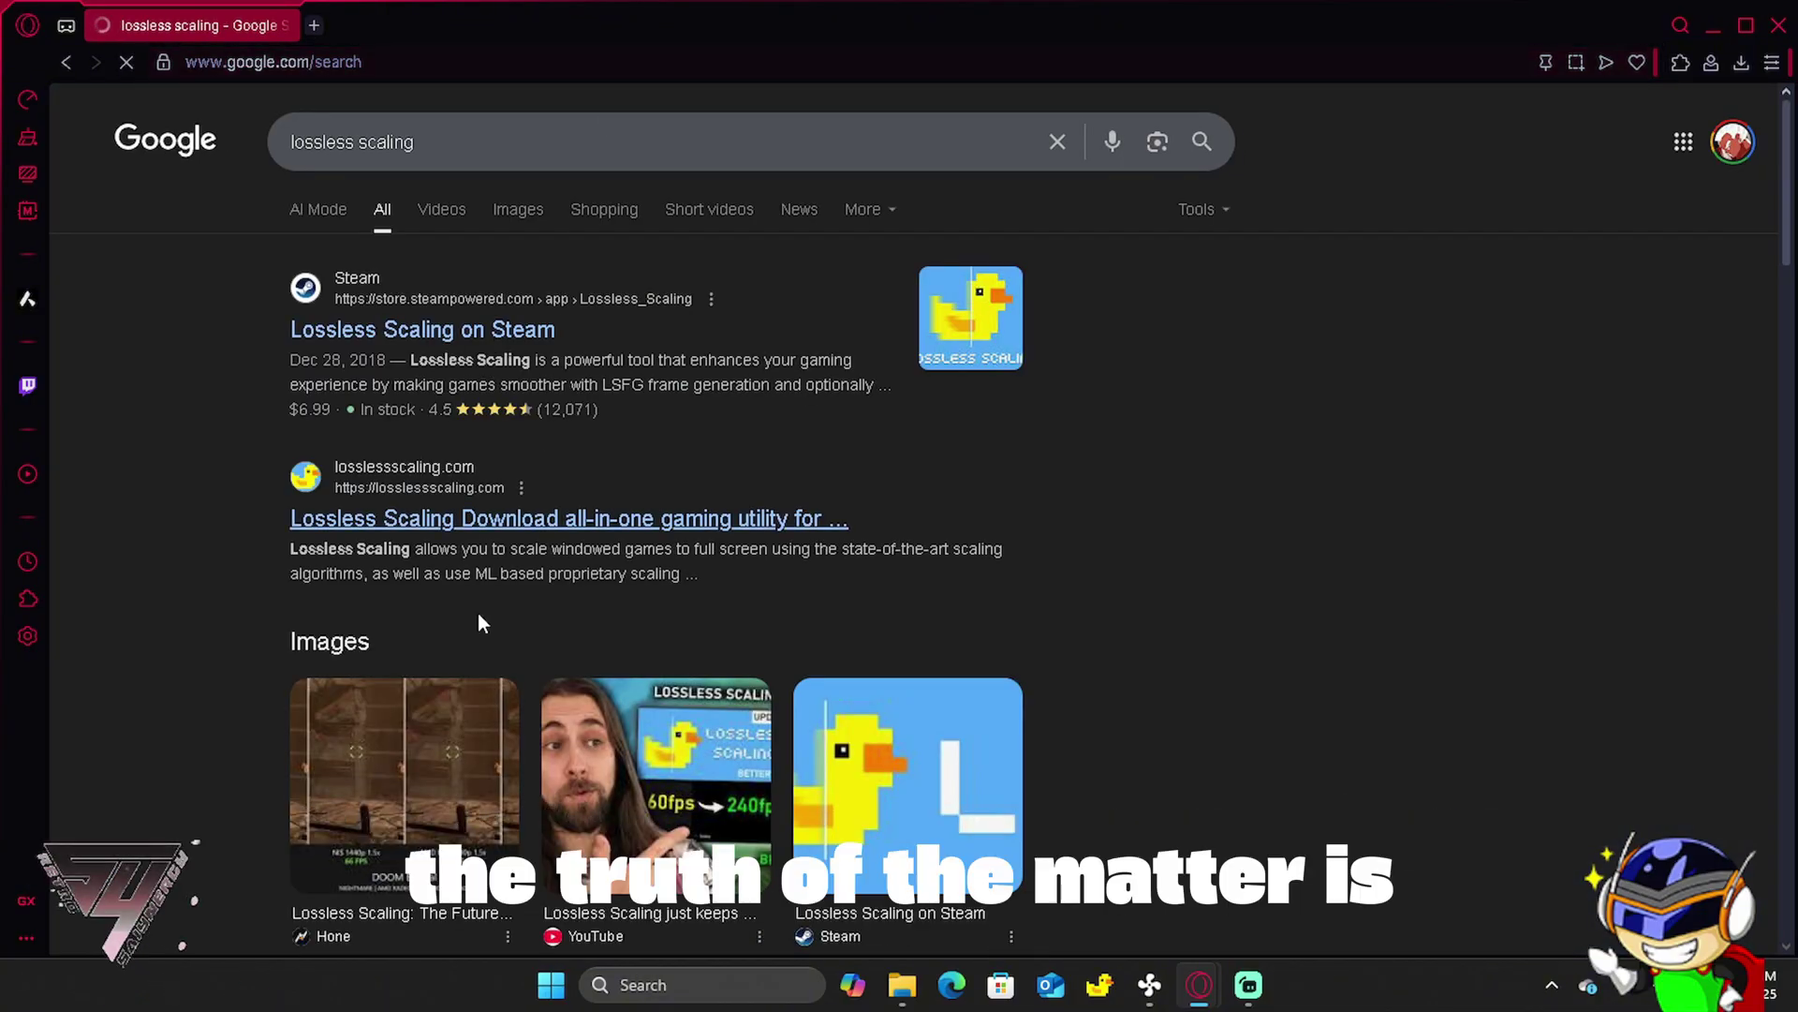
Open the losslessscaling.com website from the search results and go to its official downloads section.
click(523, 520)
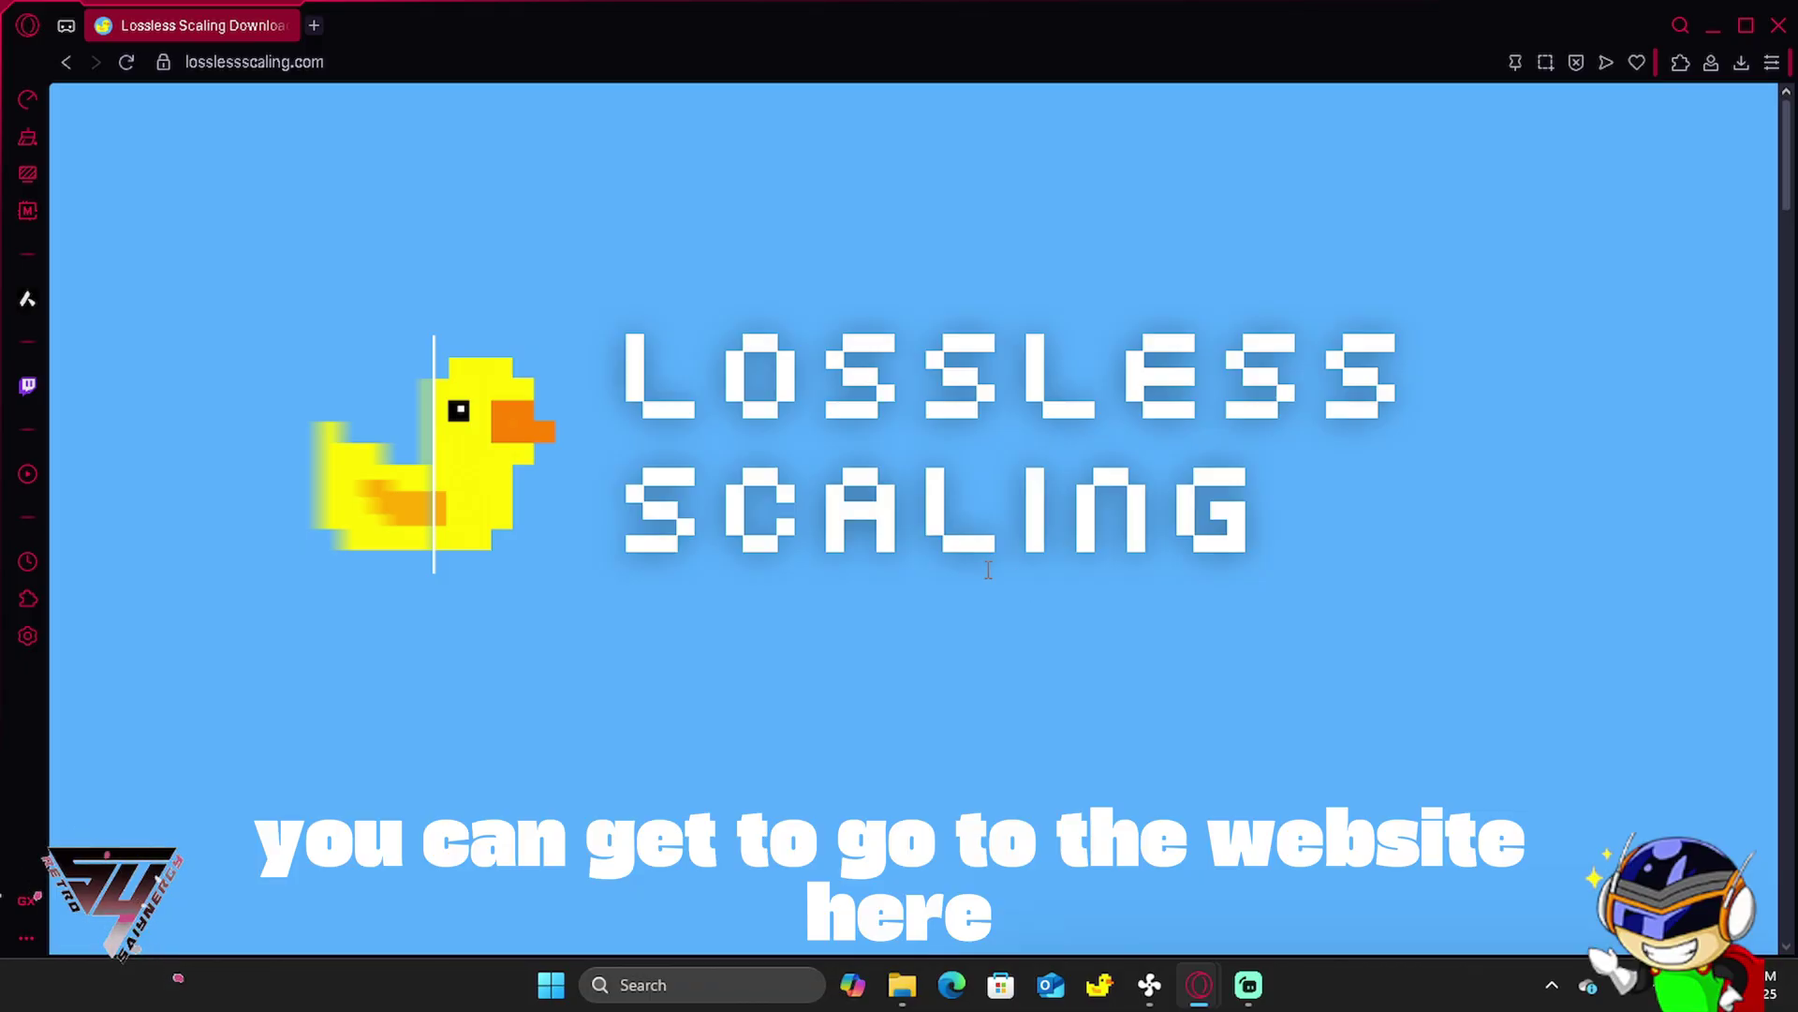
scroll(983, 562, down, 15)
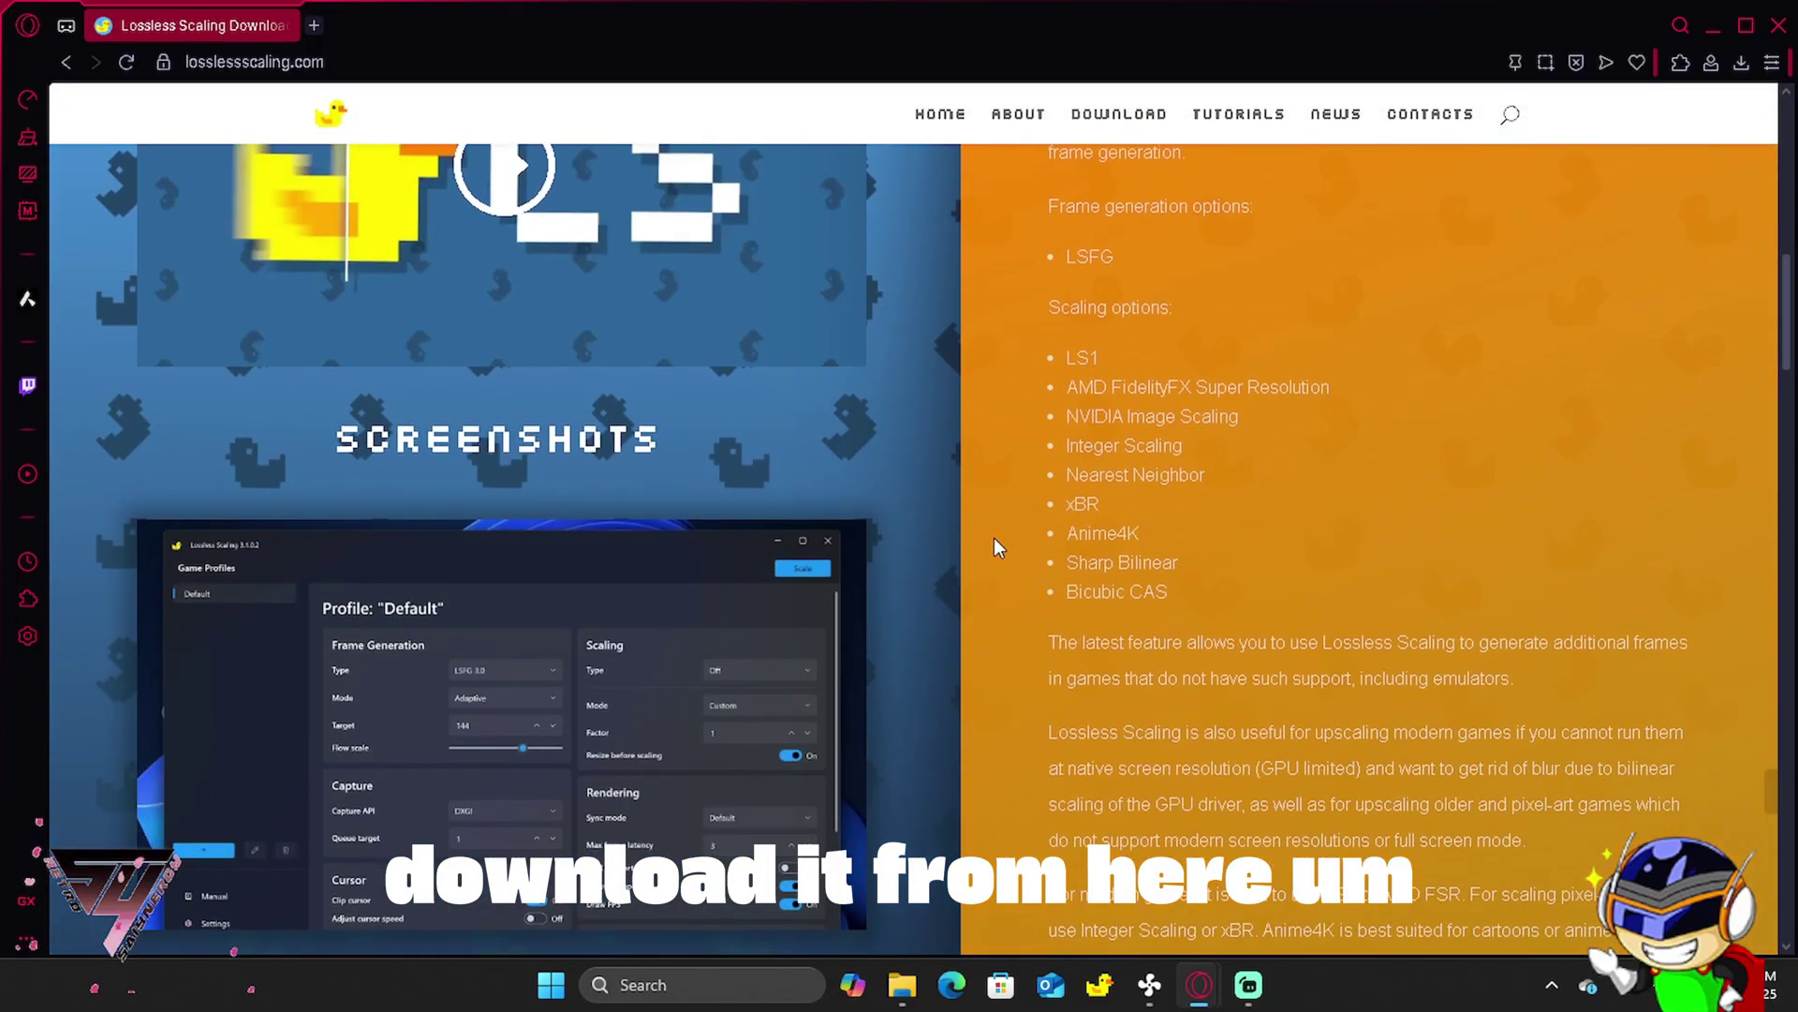
scroll(996, 536, down, 2)
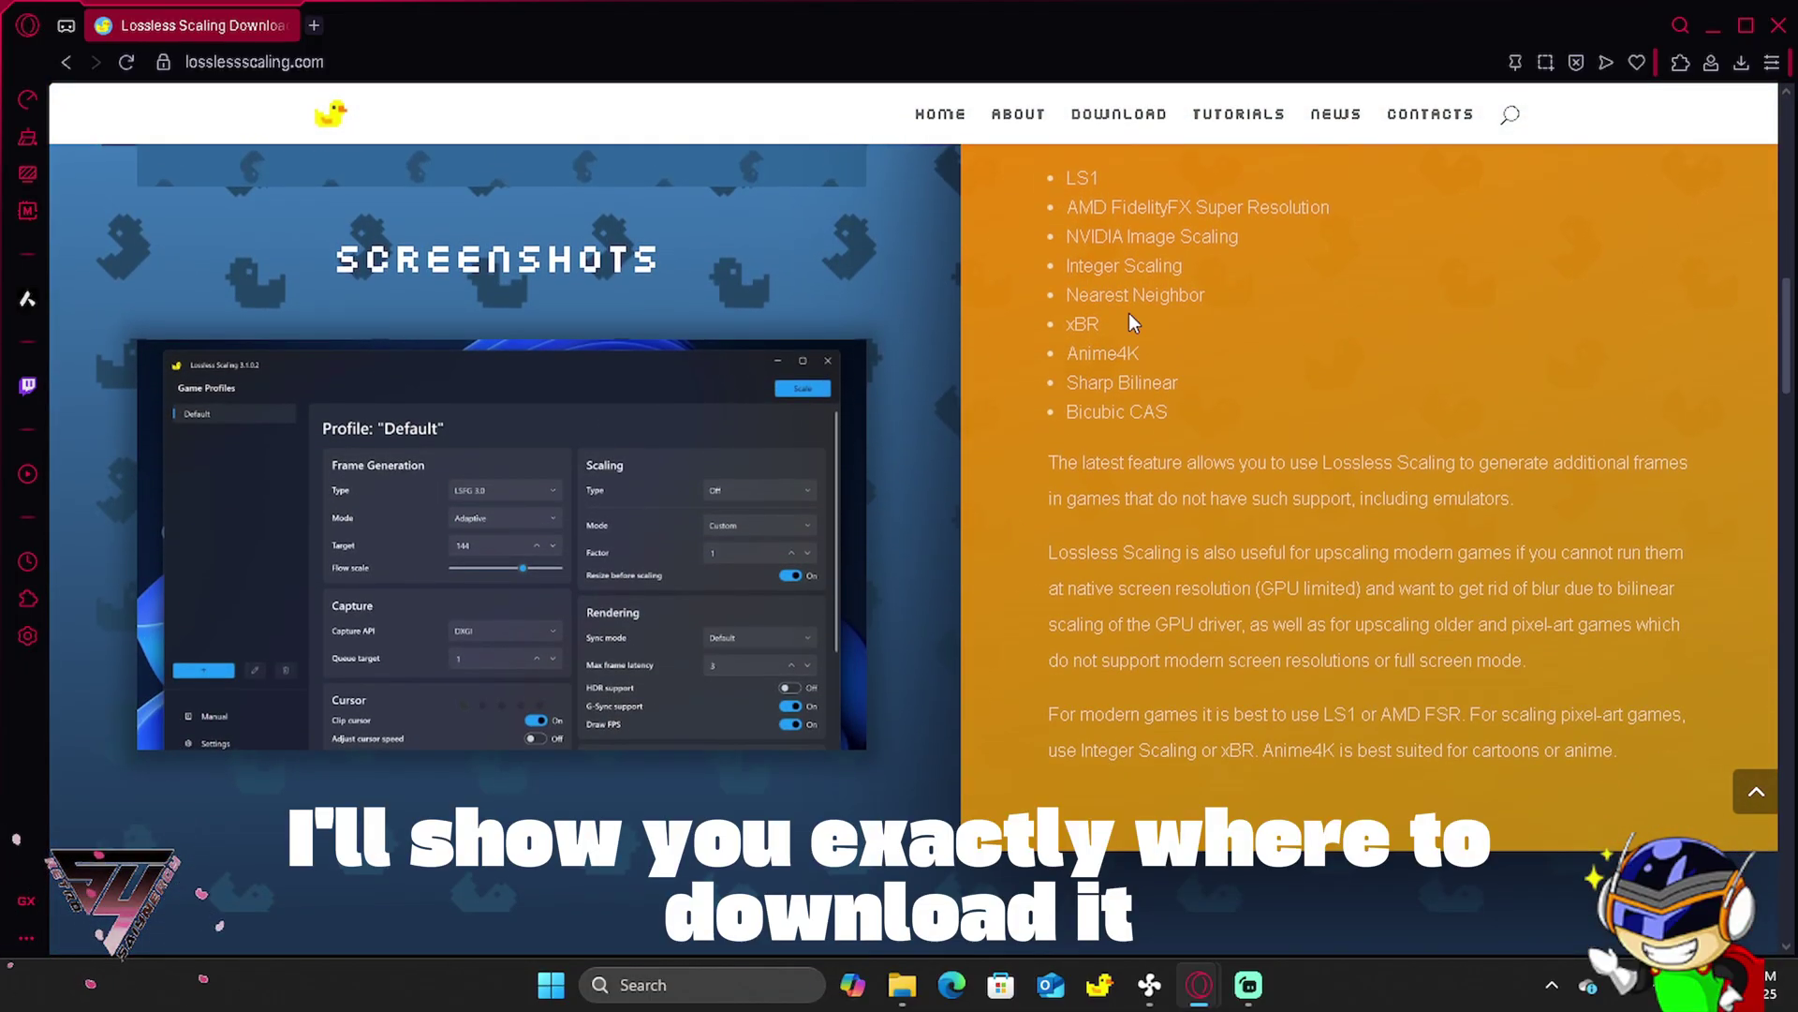
click(1134, 113)
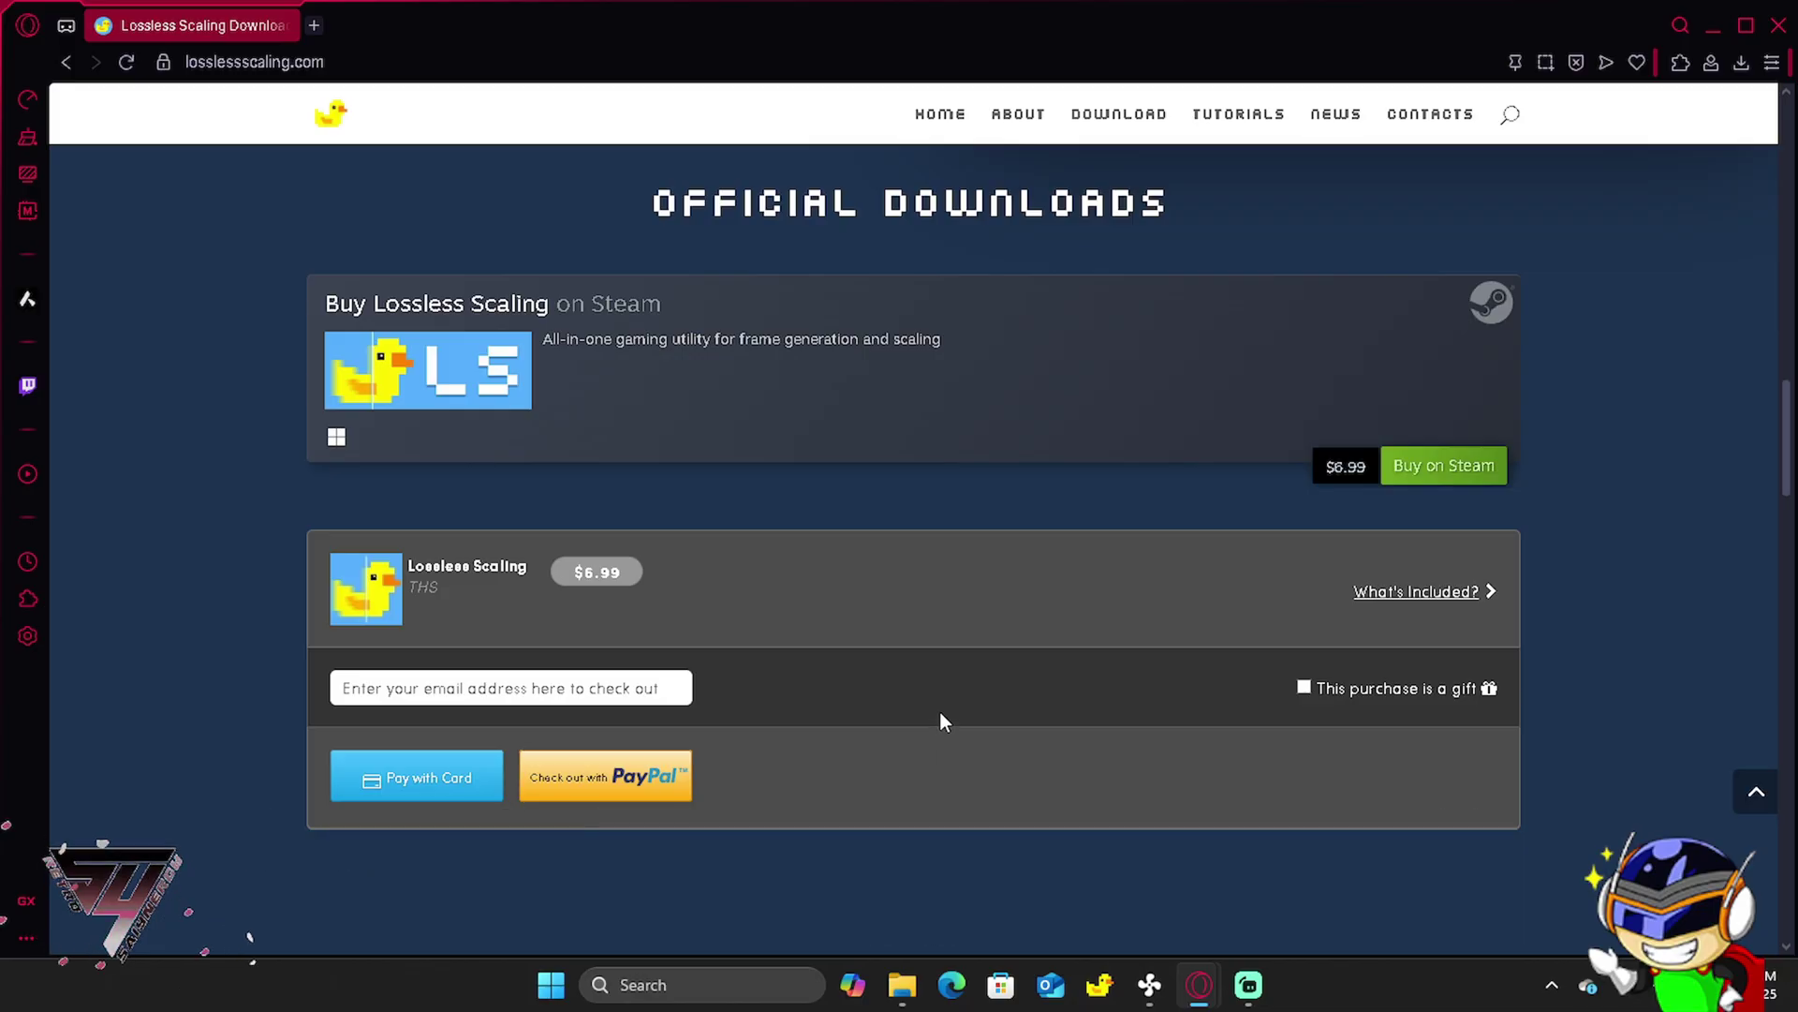
Look over the Lossless Scaling website's tutorials, official downloads and about sections, and minimize the browser.
scroll(941, 707, down, 10)
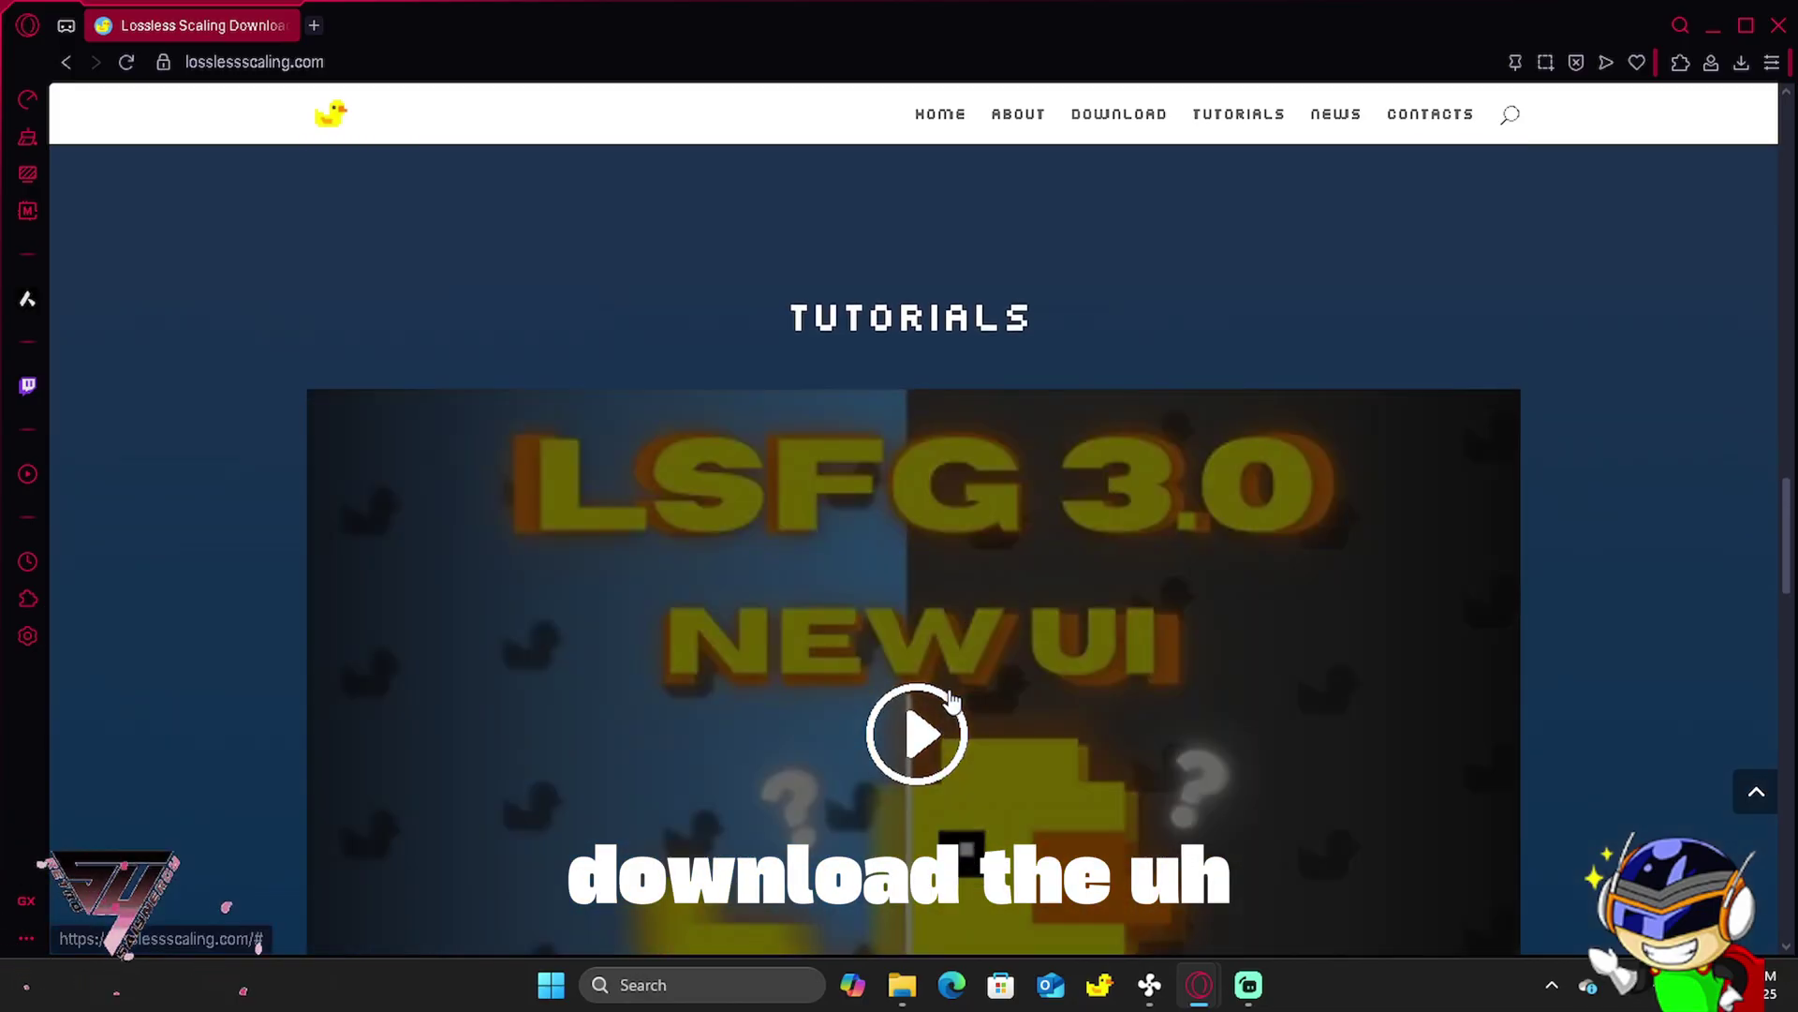
scroll(963, 694, down, 4)
scroll(963, 683, up, 10)
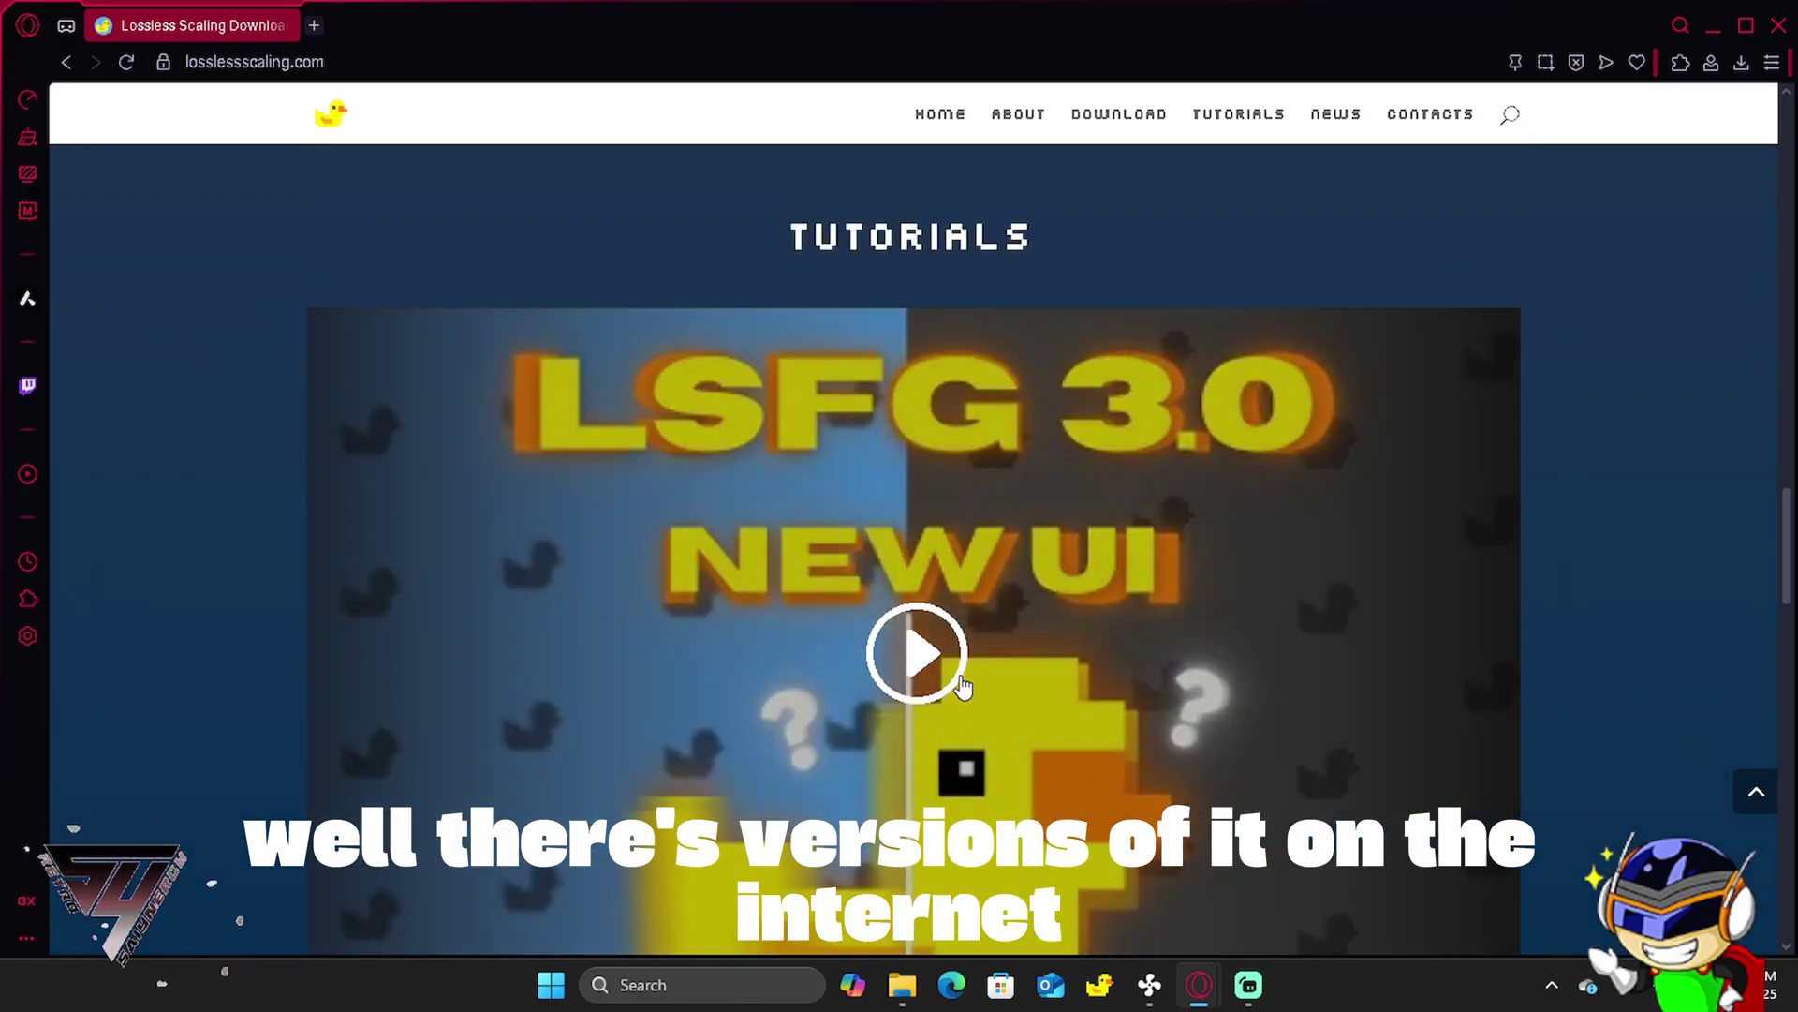
scroll(957, 672, up, 10)
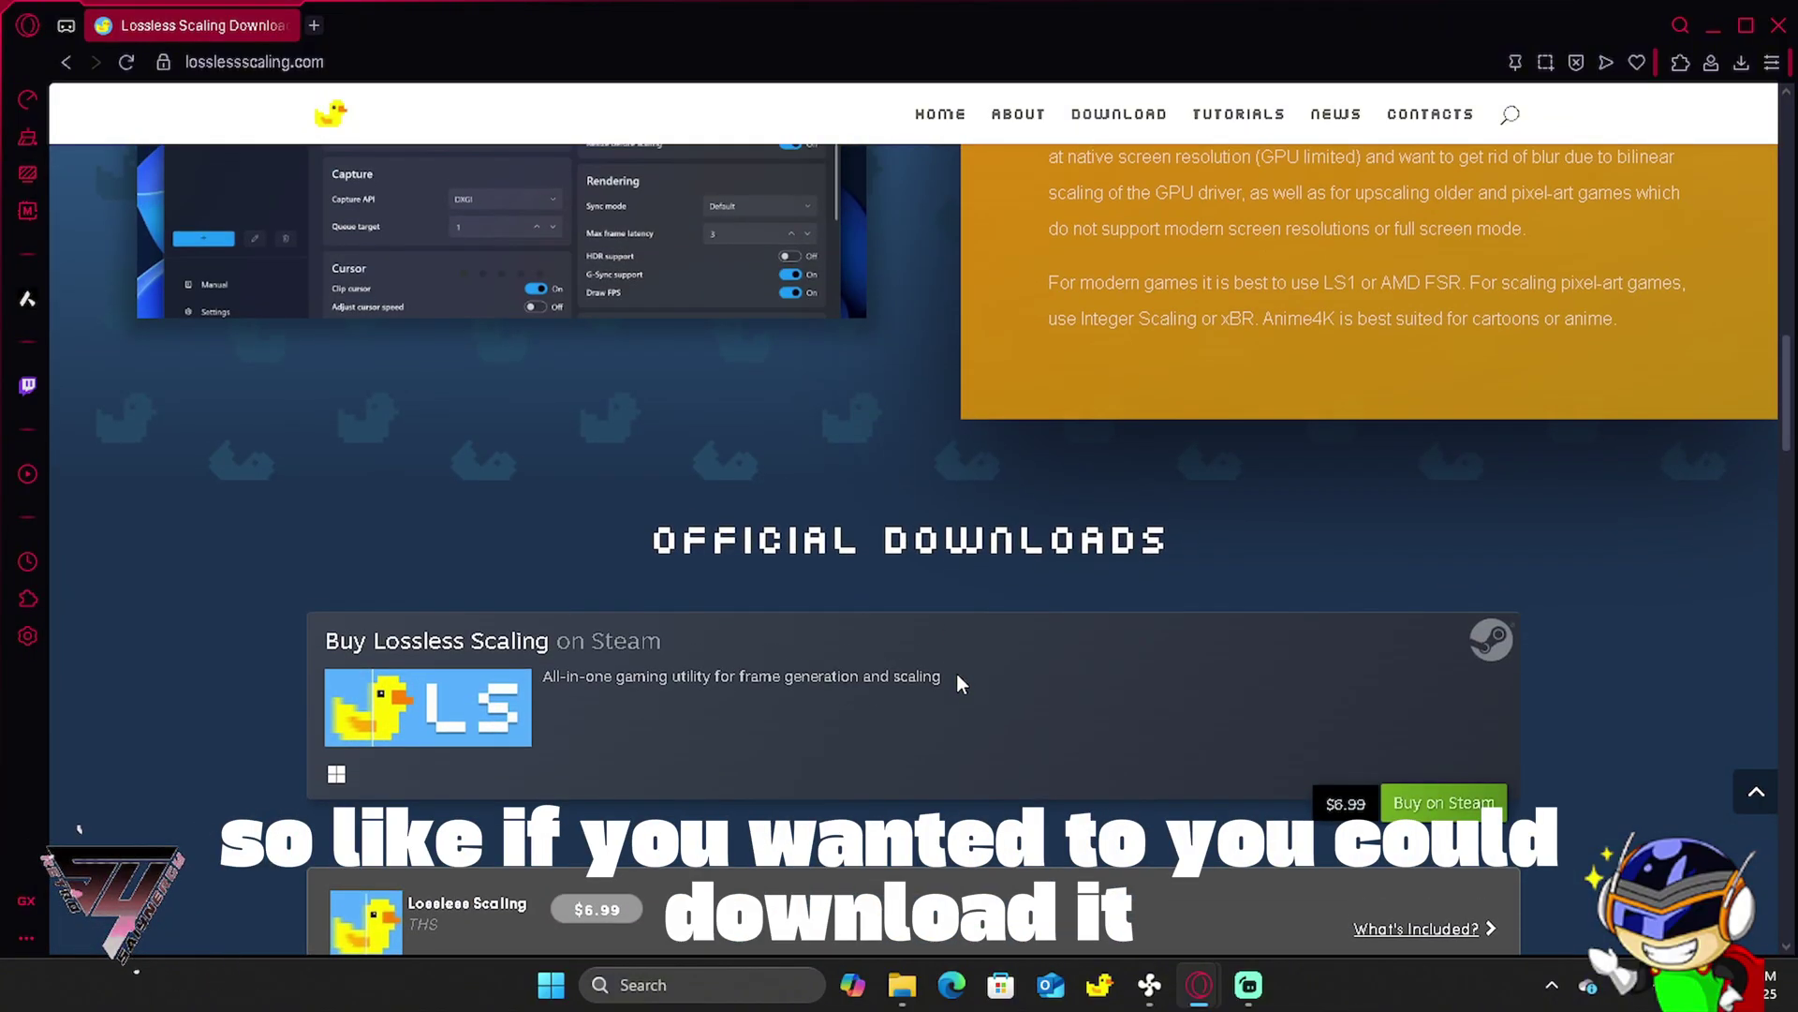
scroll(957, 673, up, 6)
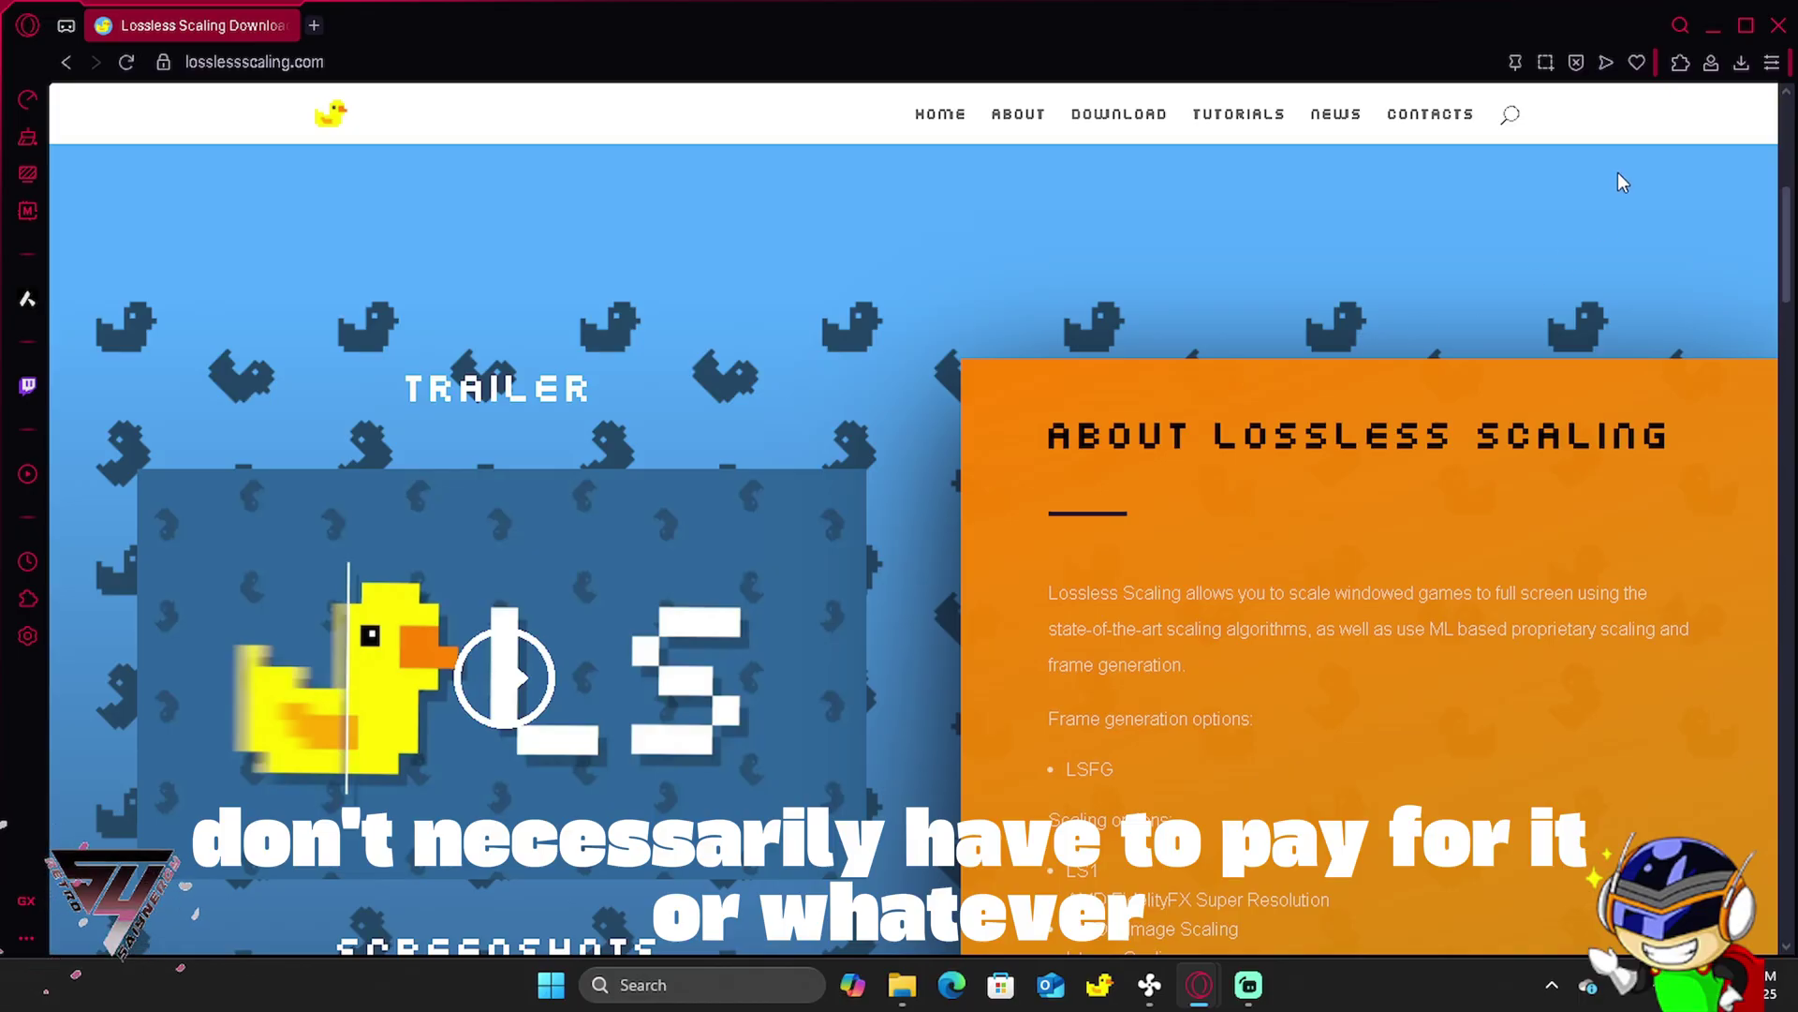
click(1711, 33)
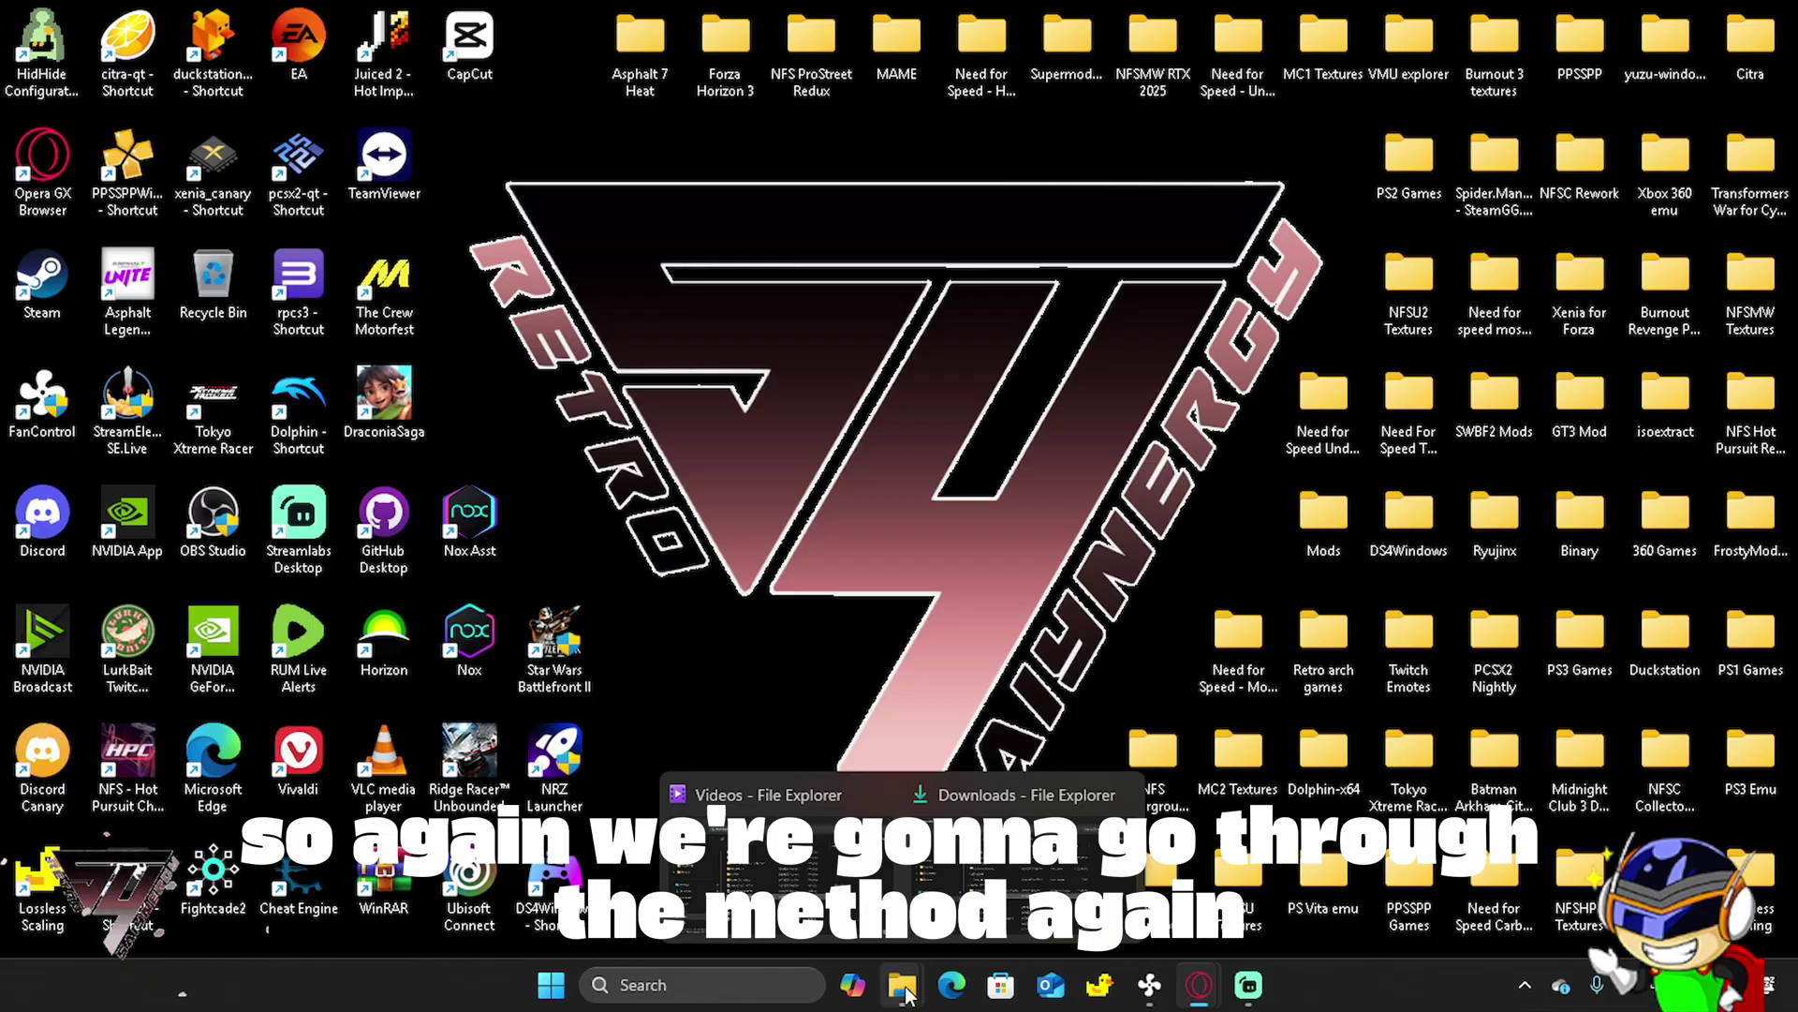
Extract the game folder from the Split Second.SteamGG.net archive in Downloads to the desktop and close the archive.
click(1021, 843)
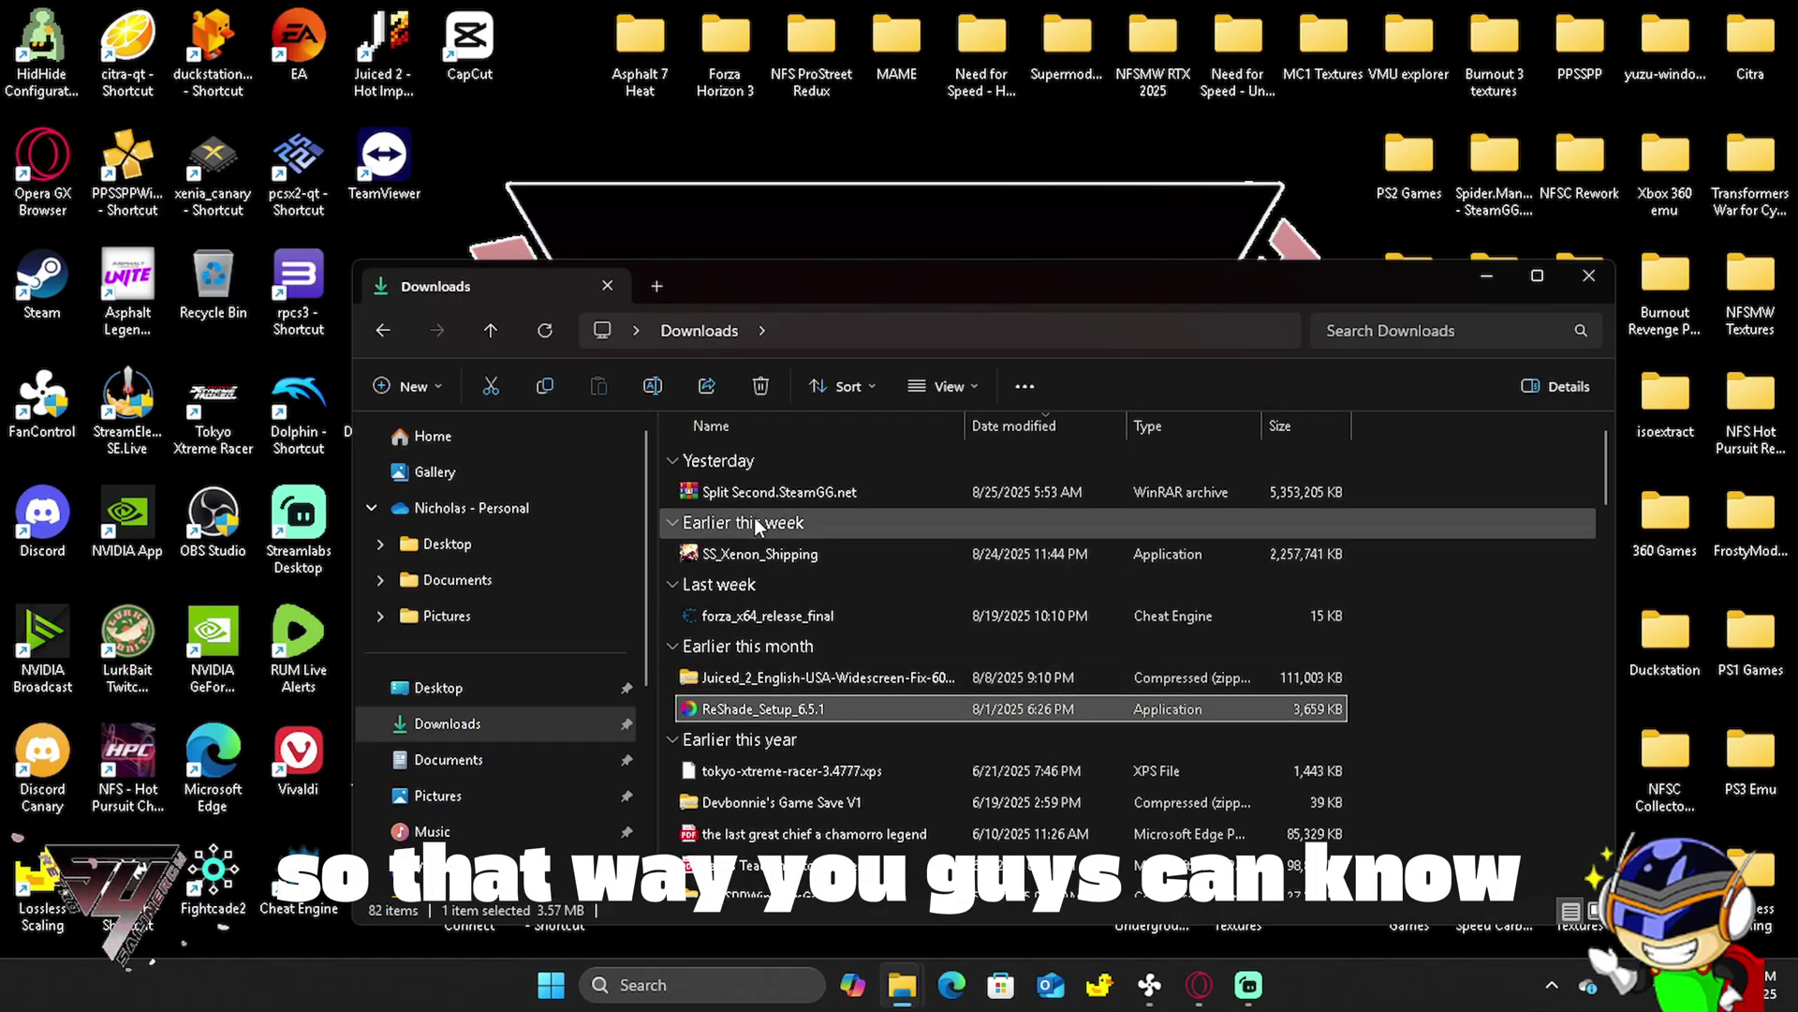
double_click(766, 494)
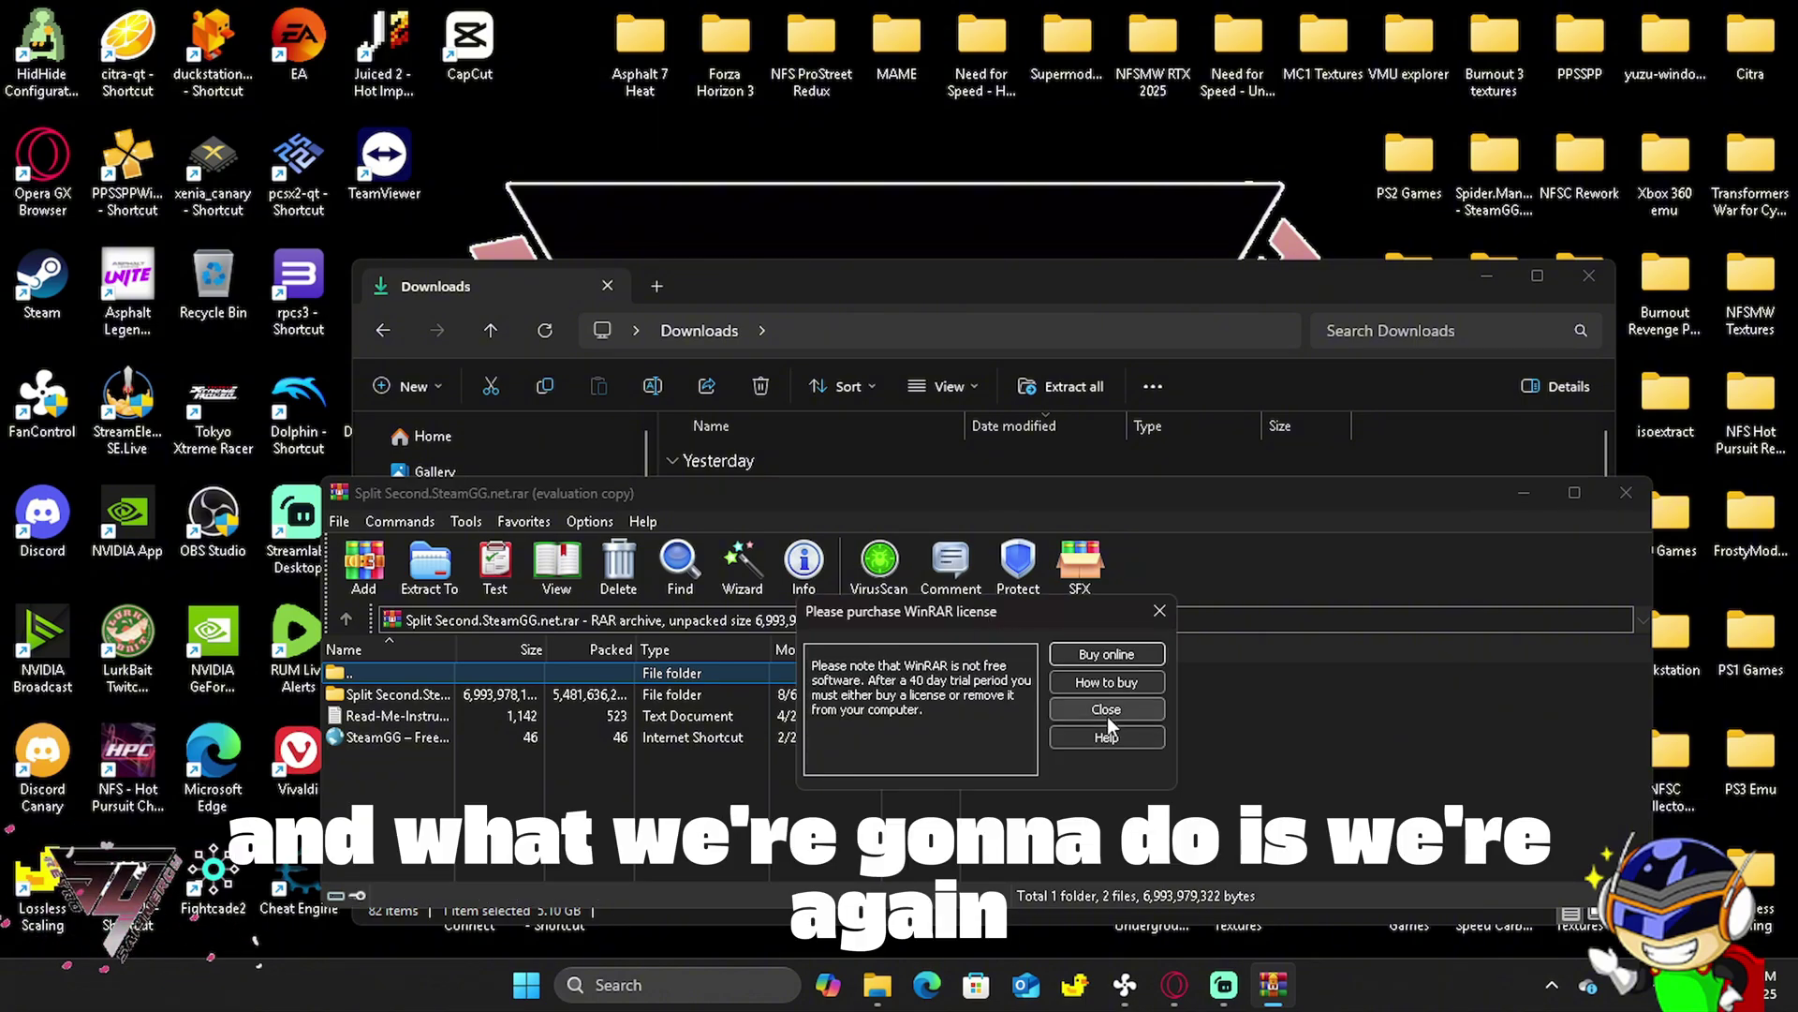
click(1106, 710)
drag(426, 695, 549, 632)
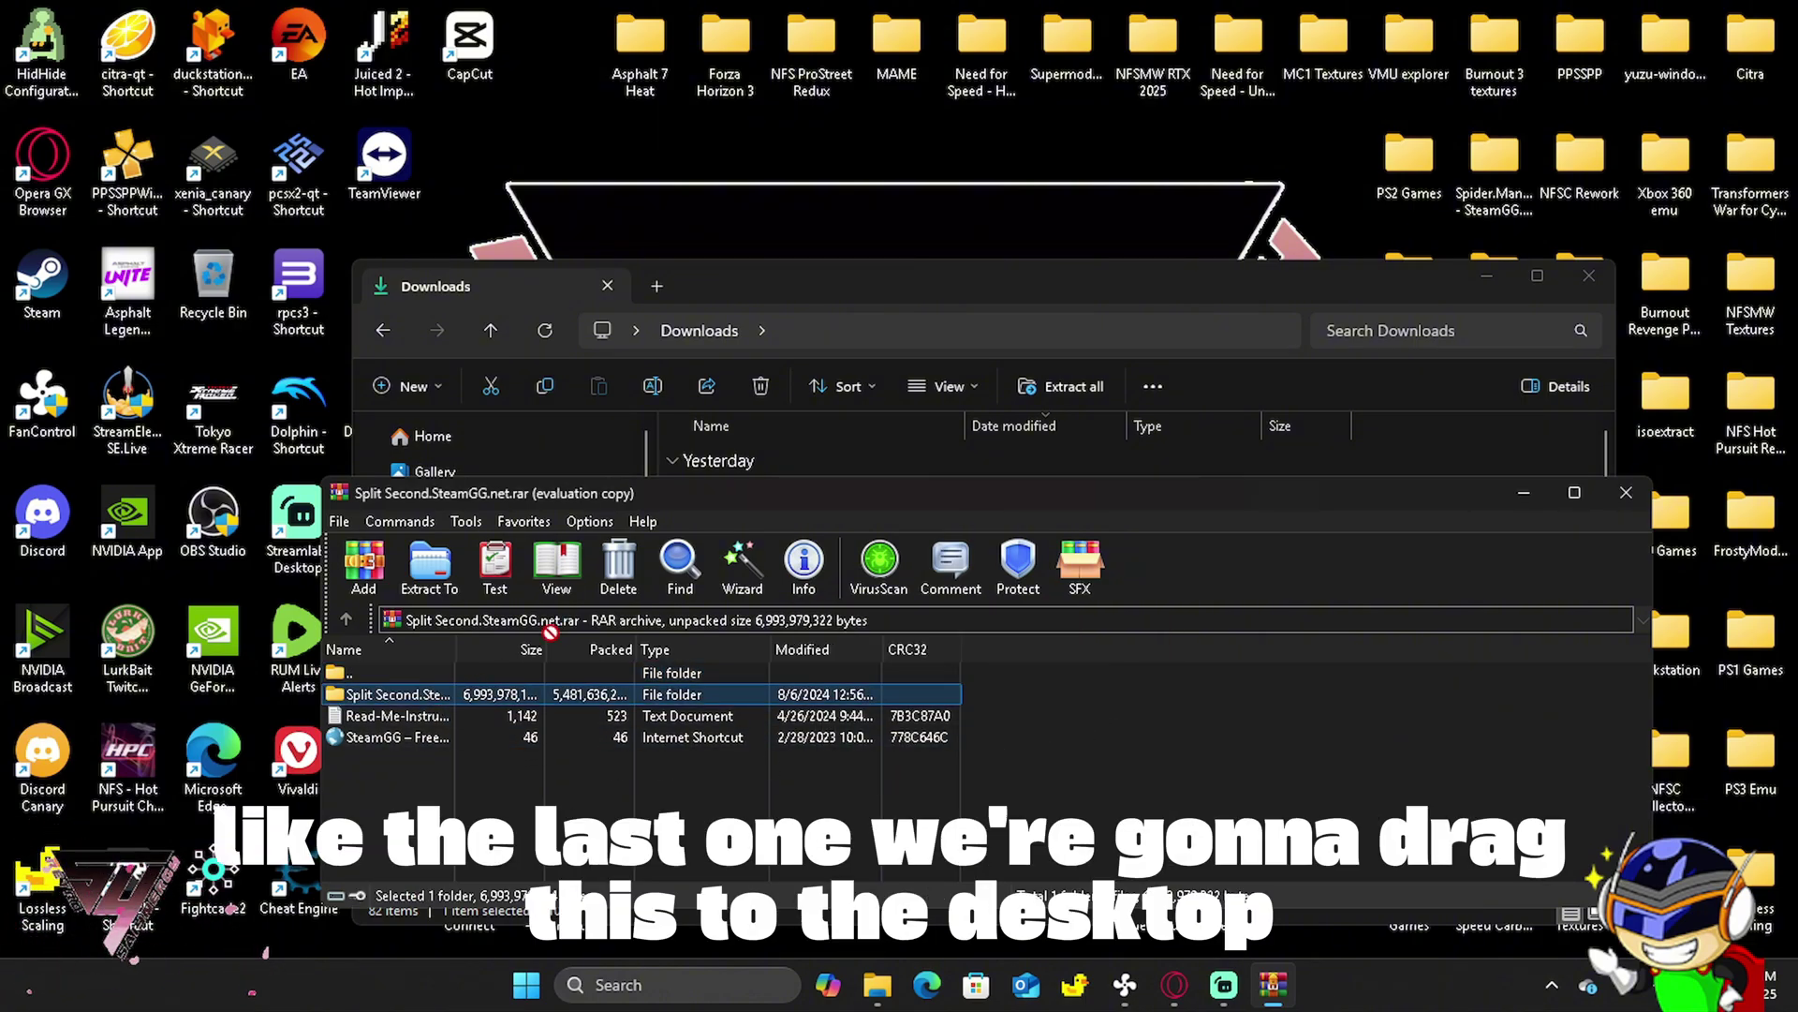
drag(561, 203, 564, 208)
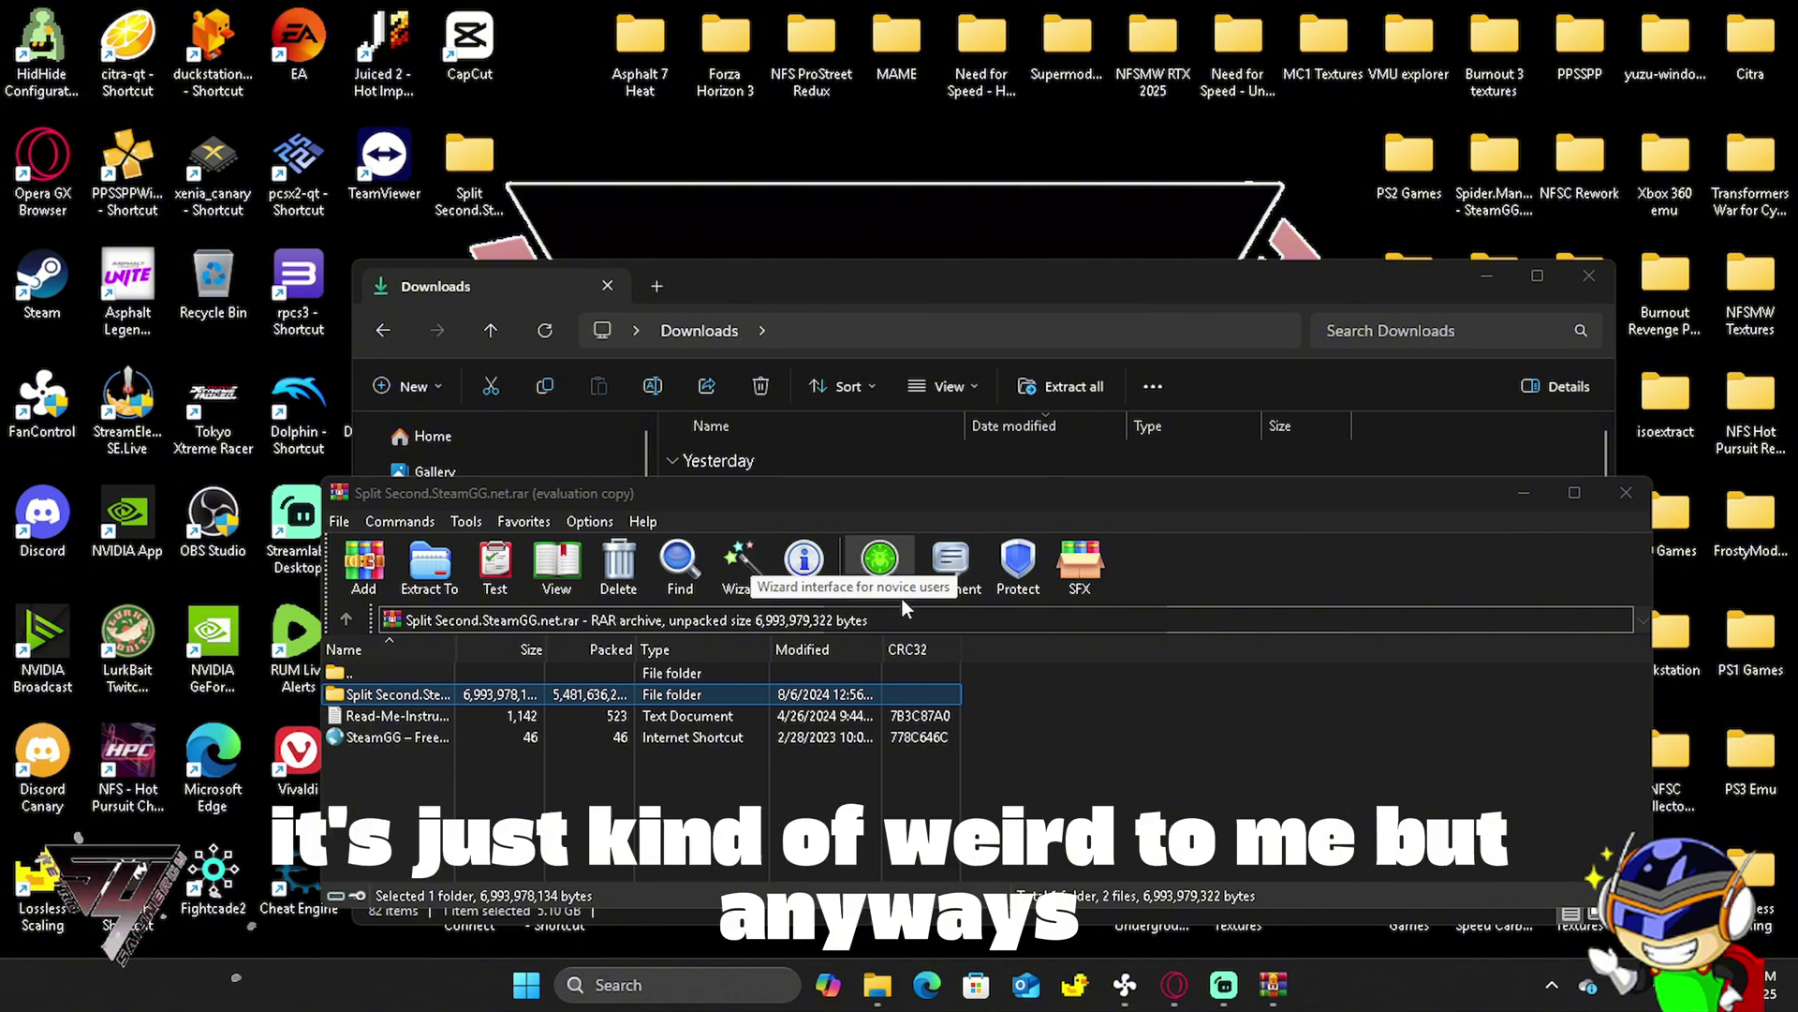
click(1626, 494)
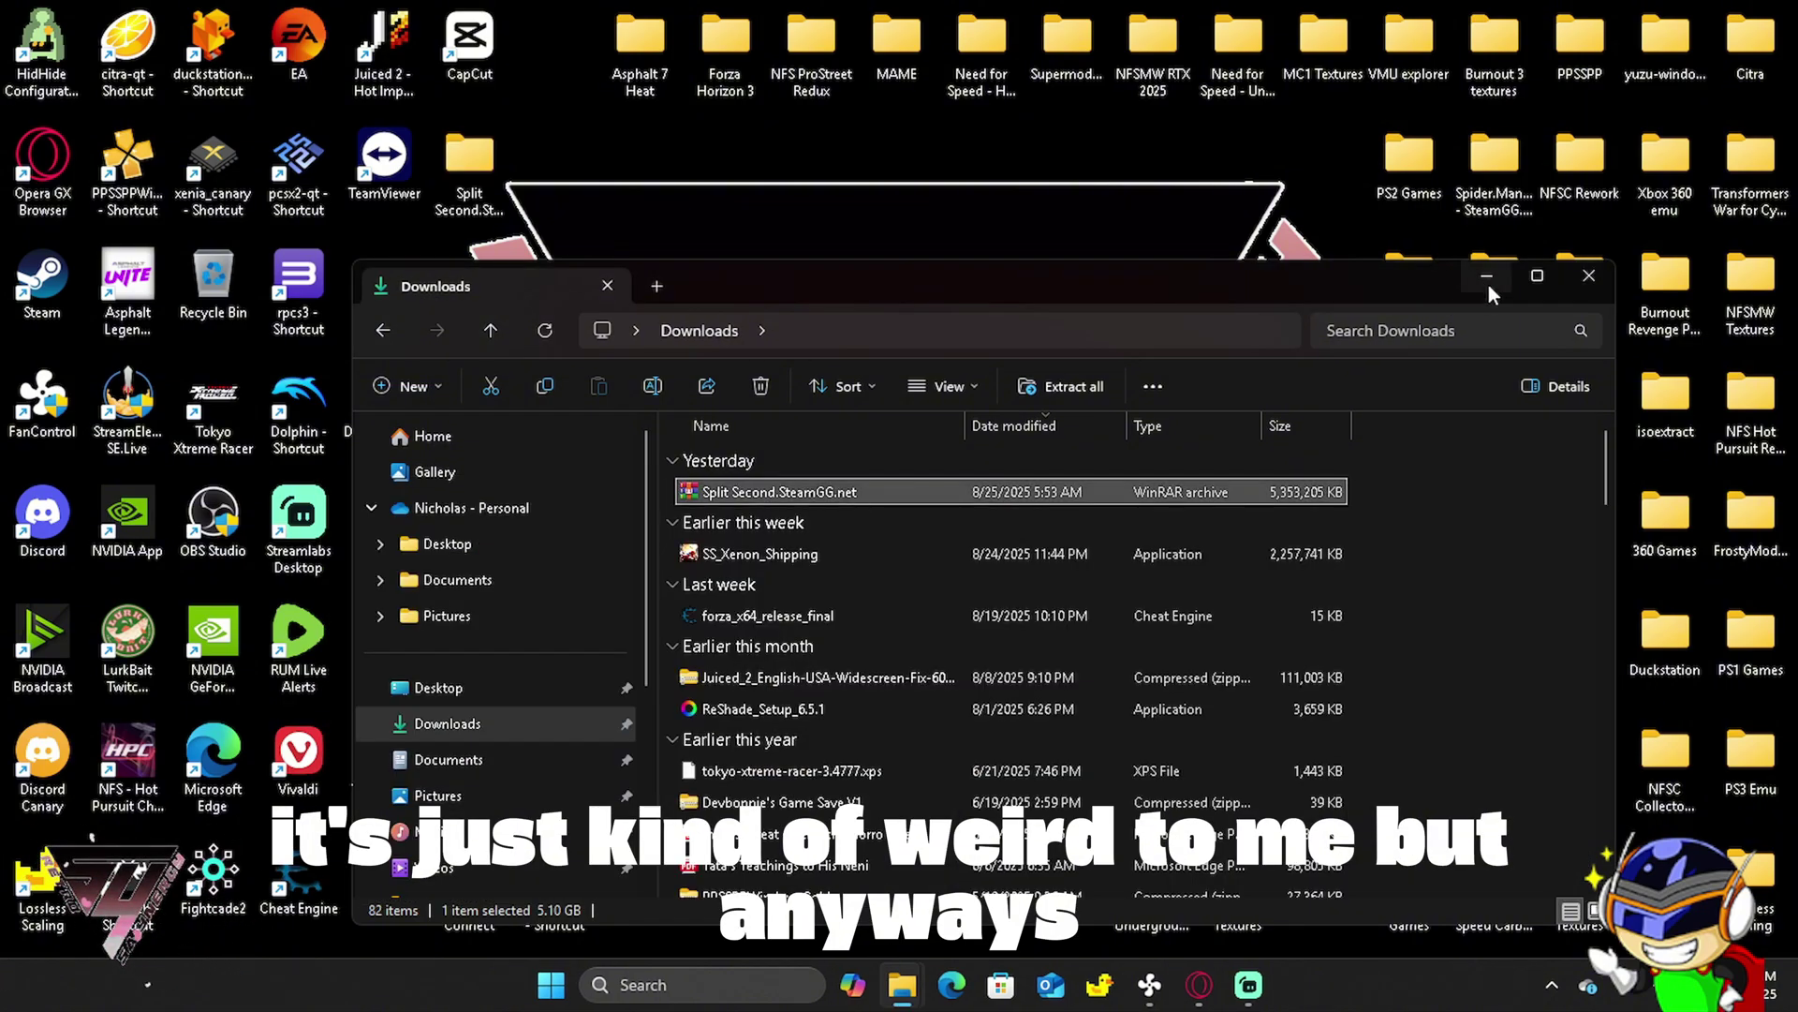
Check the extracted Split Second.SteamGG.net folder on the desktop and return to Downloads.
click(487, 201)
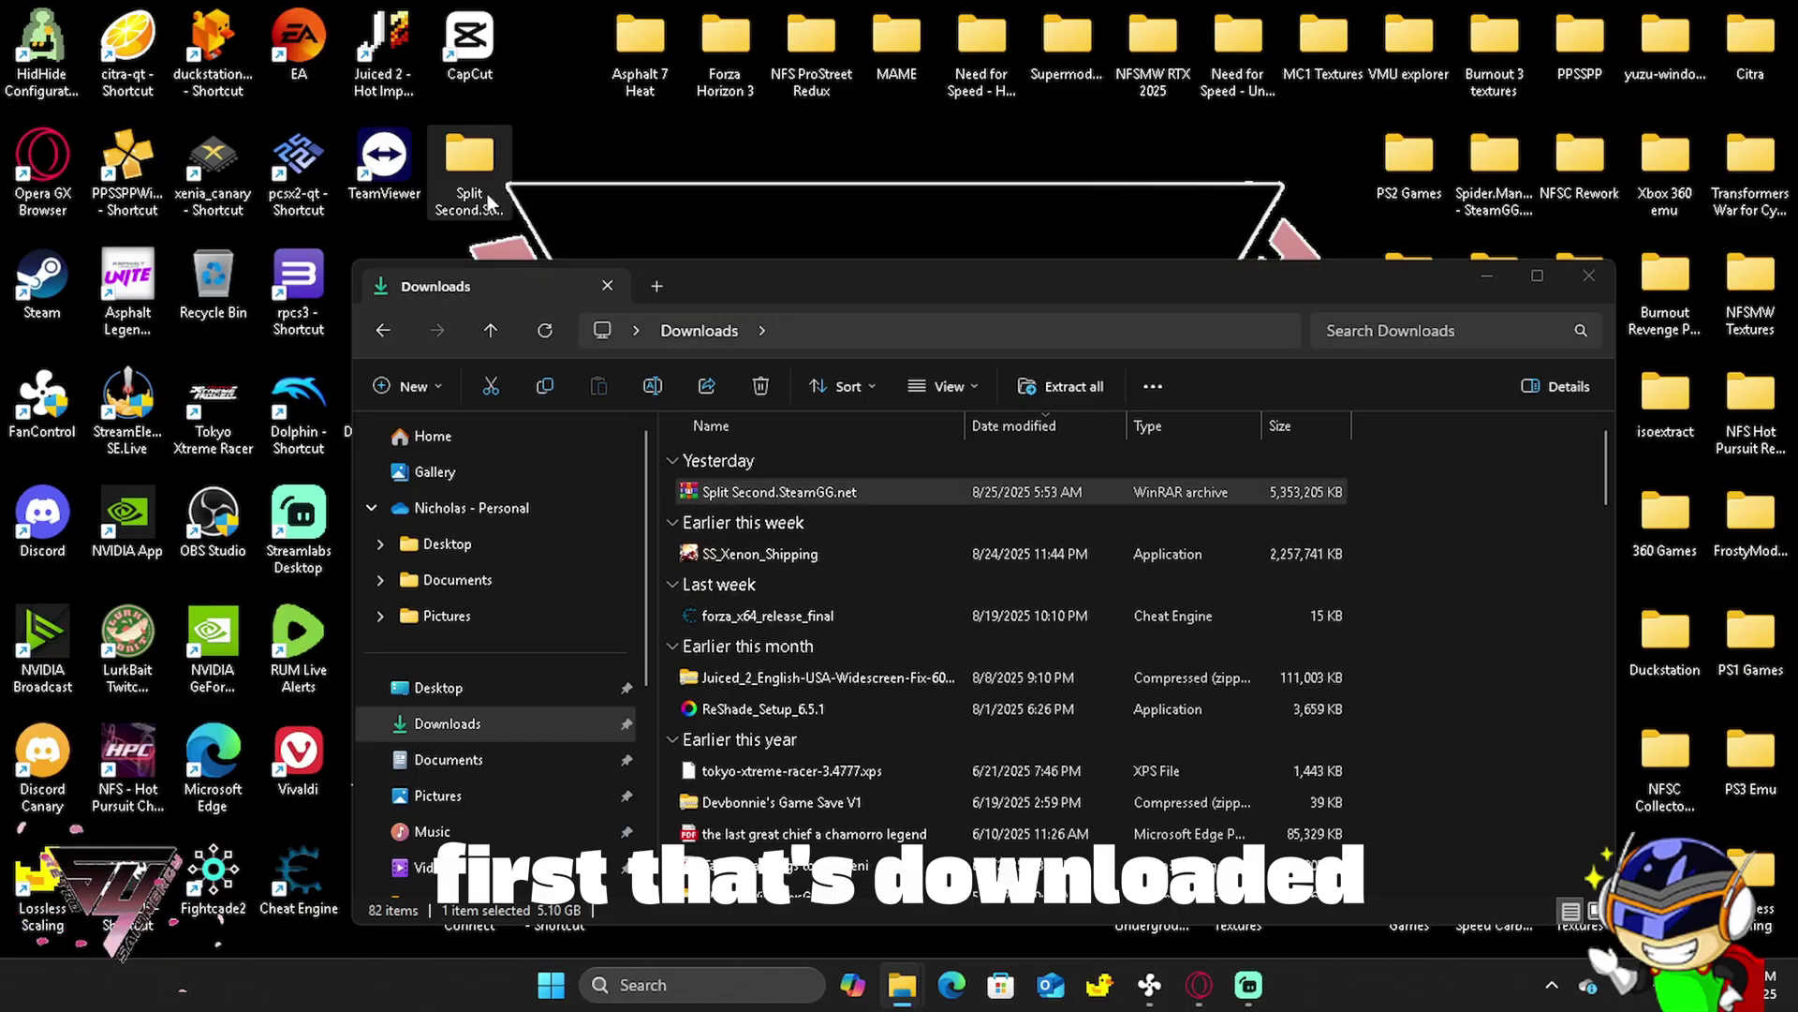
double_click(487, 202)
click(1450, 244)
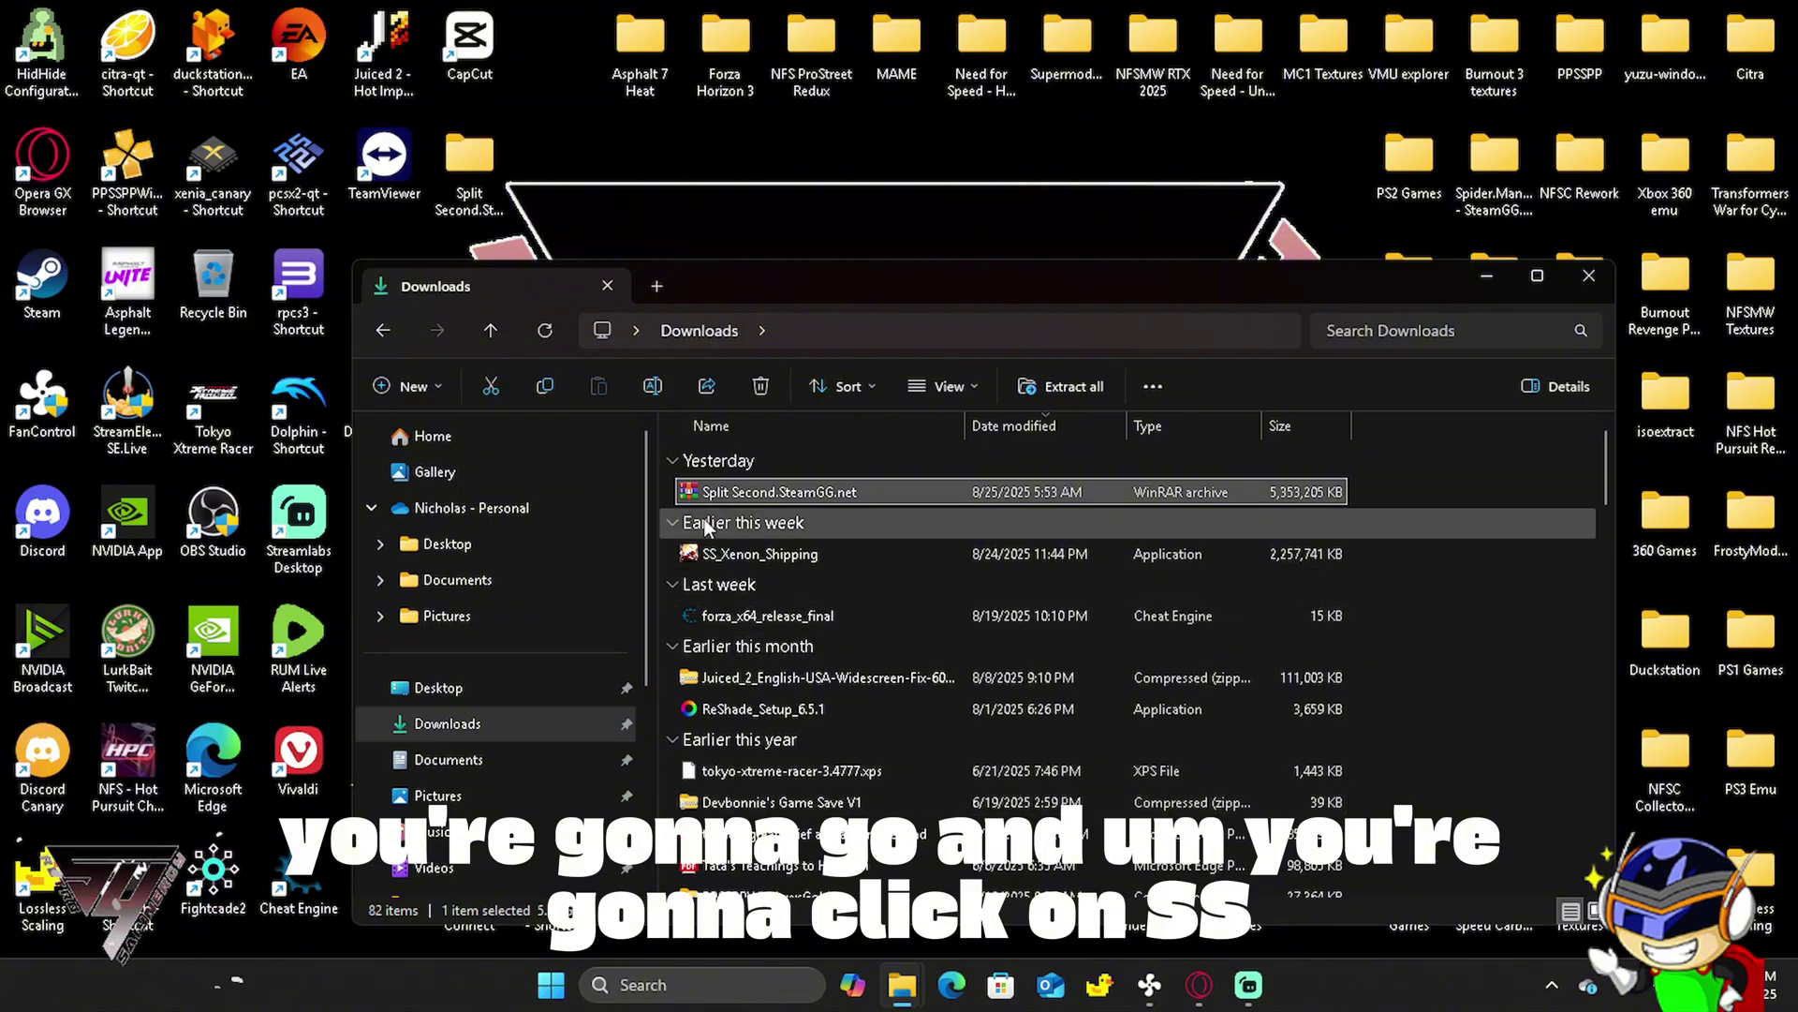
Run the SS_Xenon_Shipping self-extractor and extract its files into the desktop folder Split Second.SteamGG.net.
double_click(783, 555)
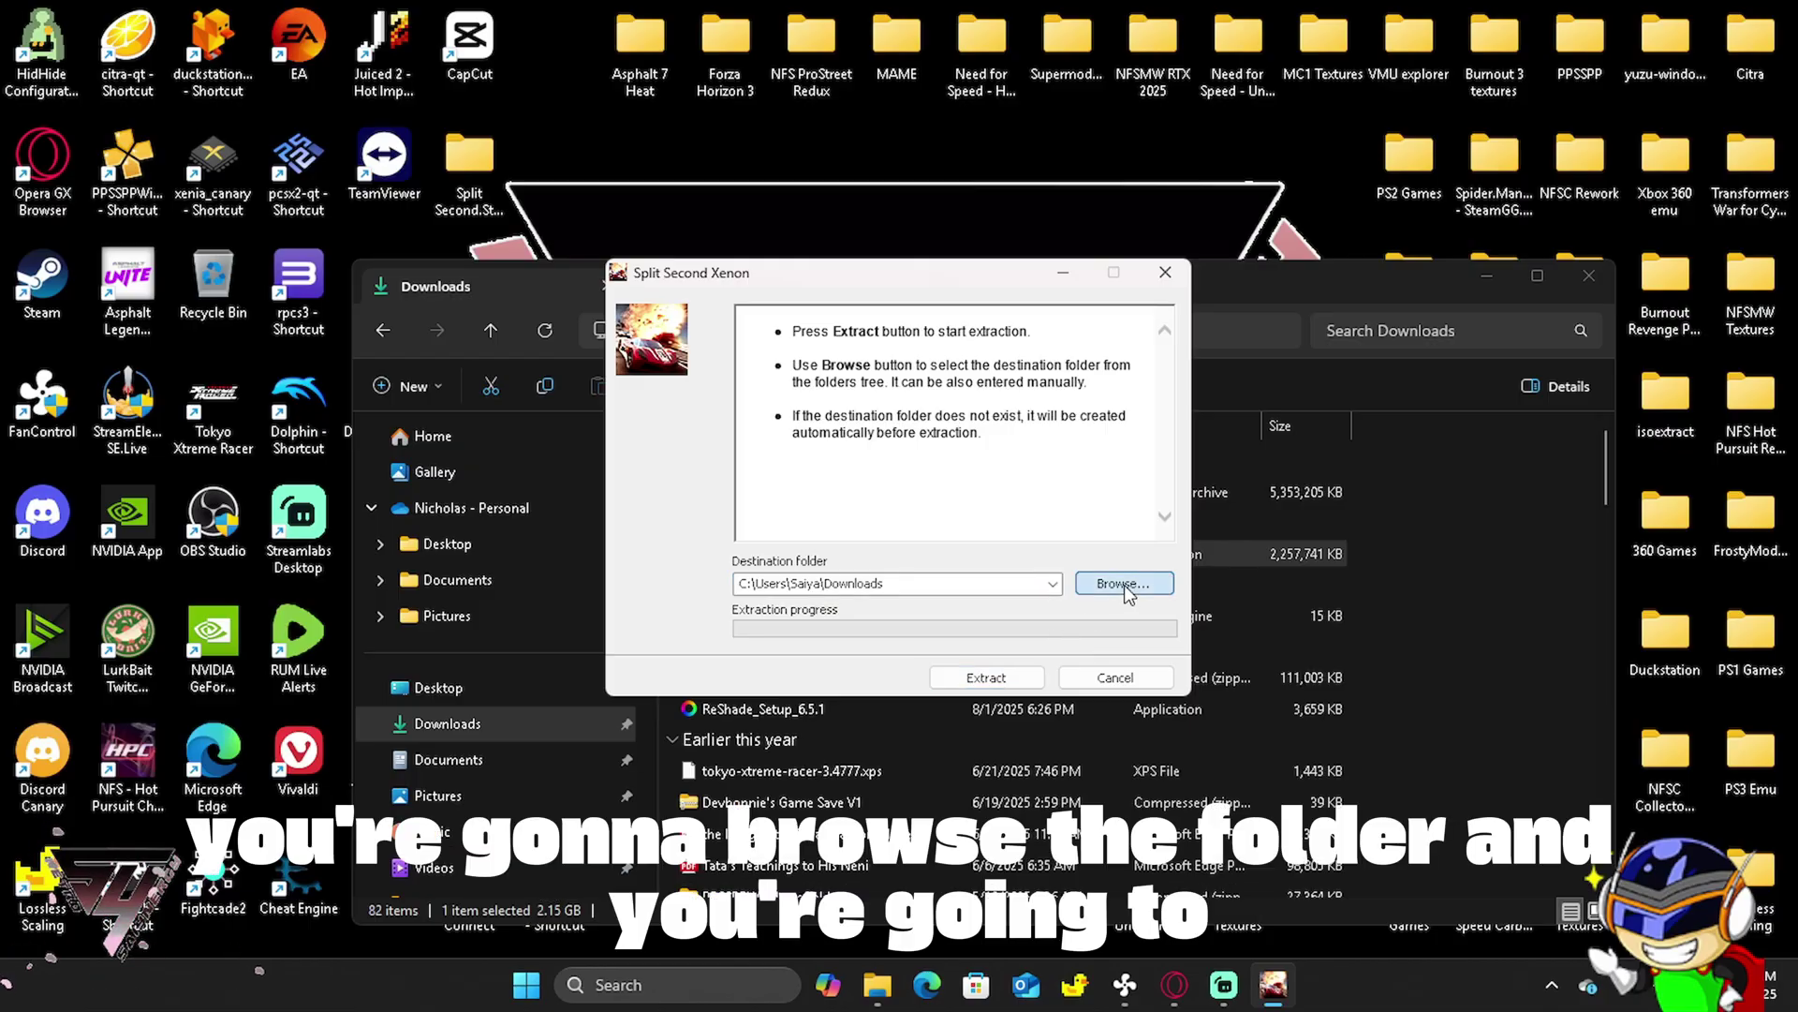
click(1124, 584)
double_click(807, 438)
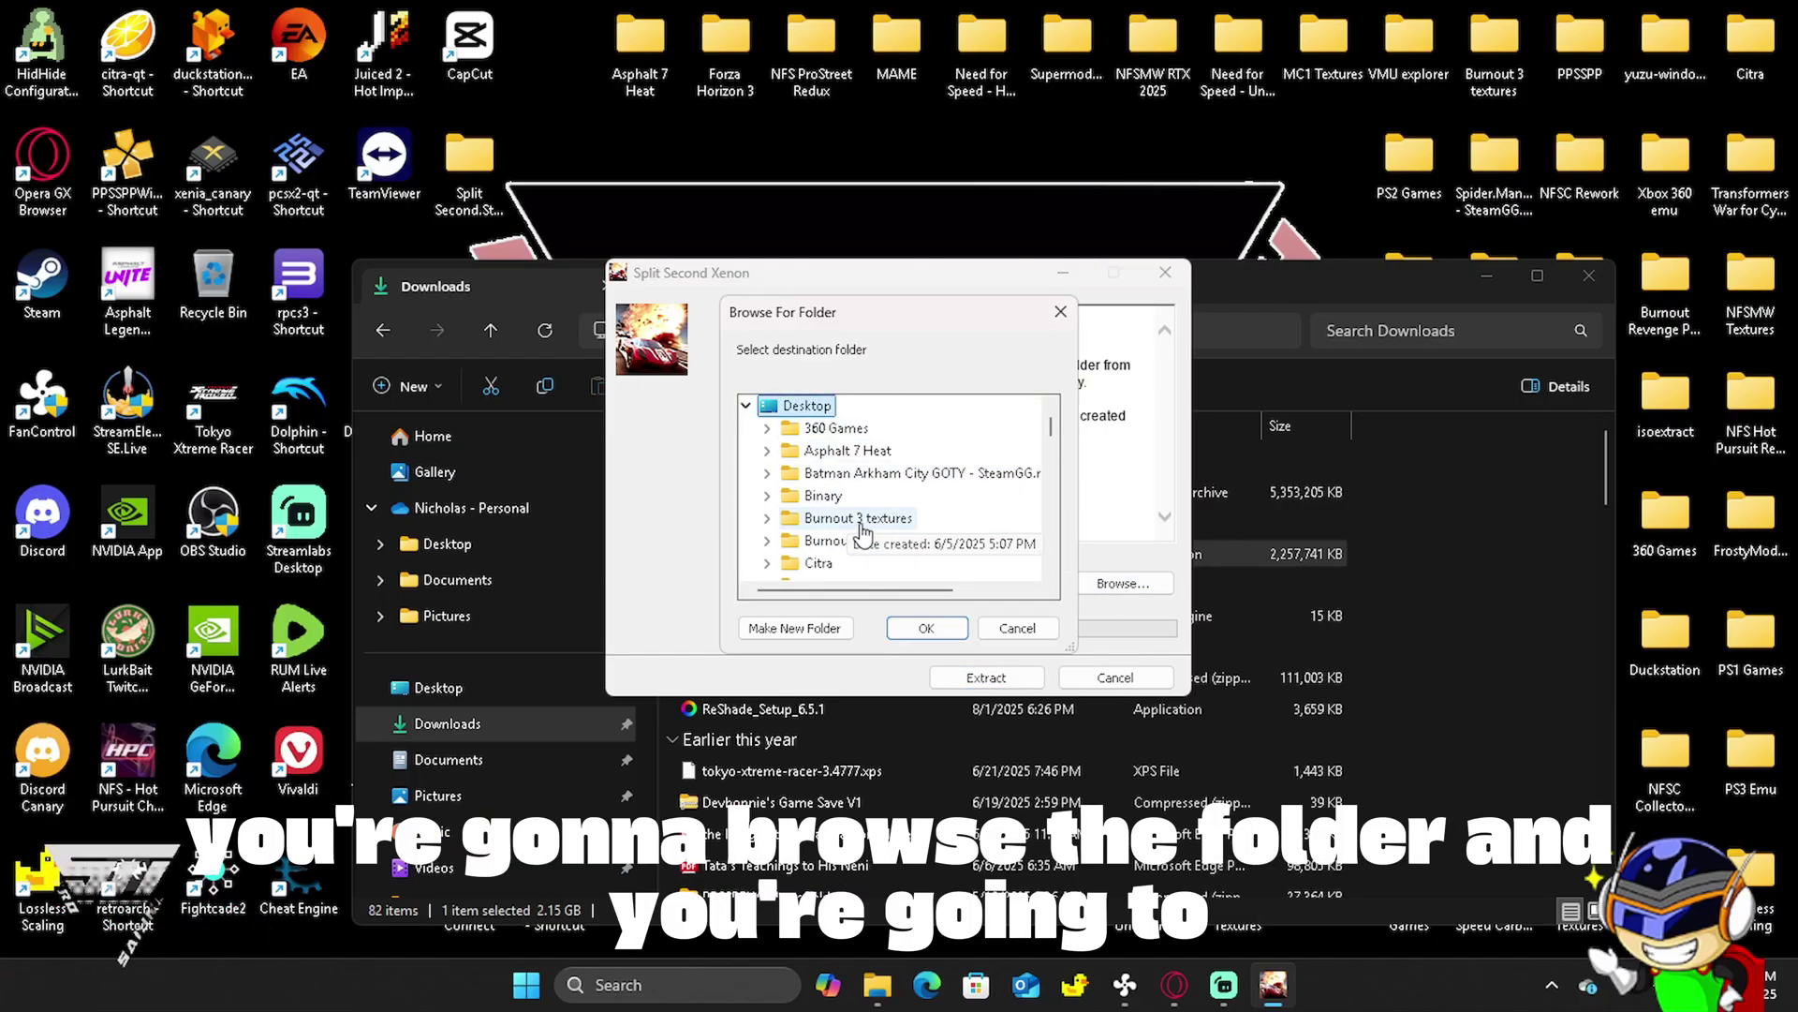
scroll(862, 533, down, 1)
scroll(881, 541, down, 3)
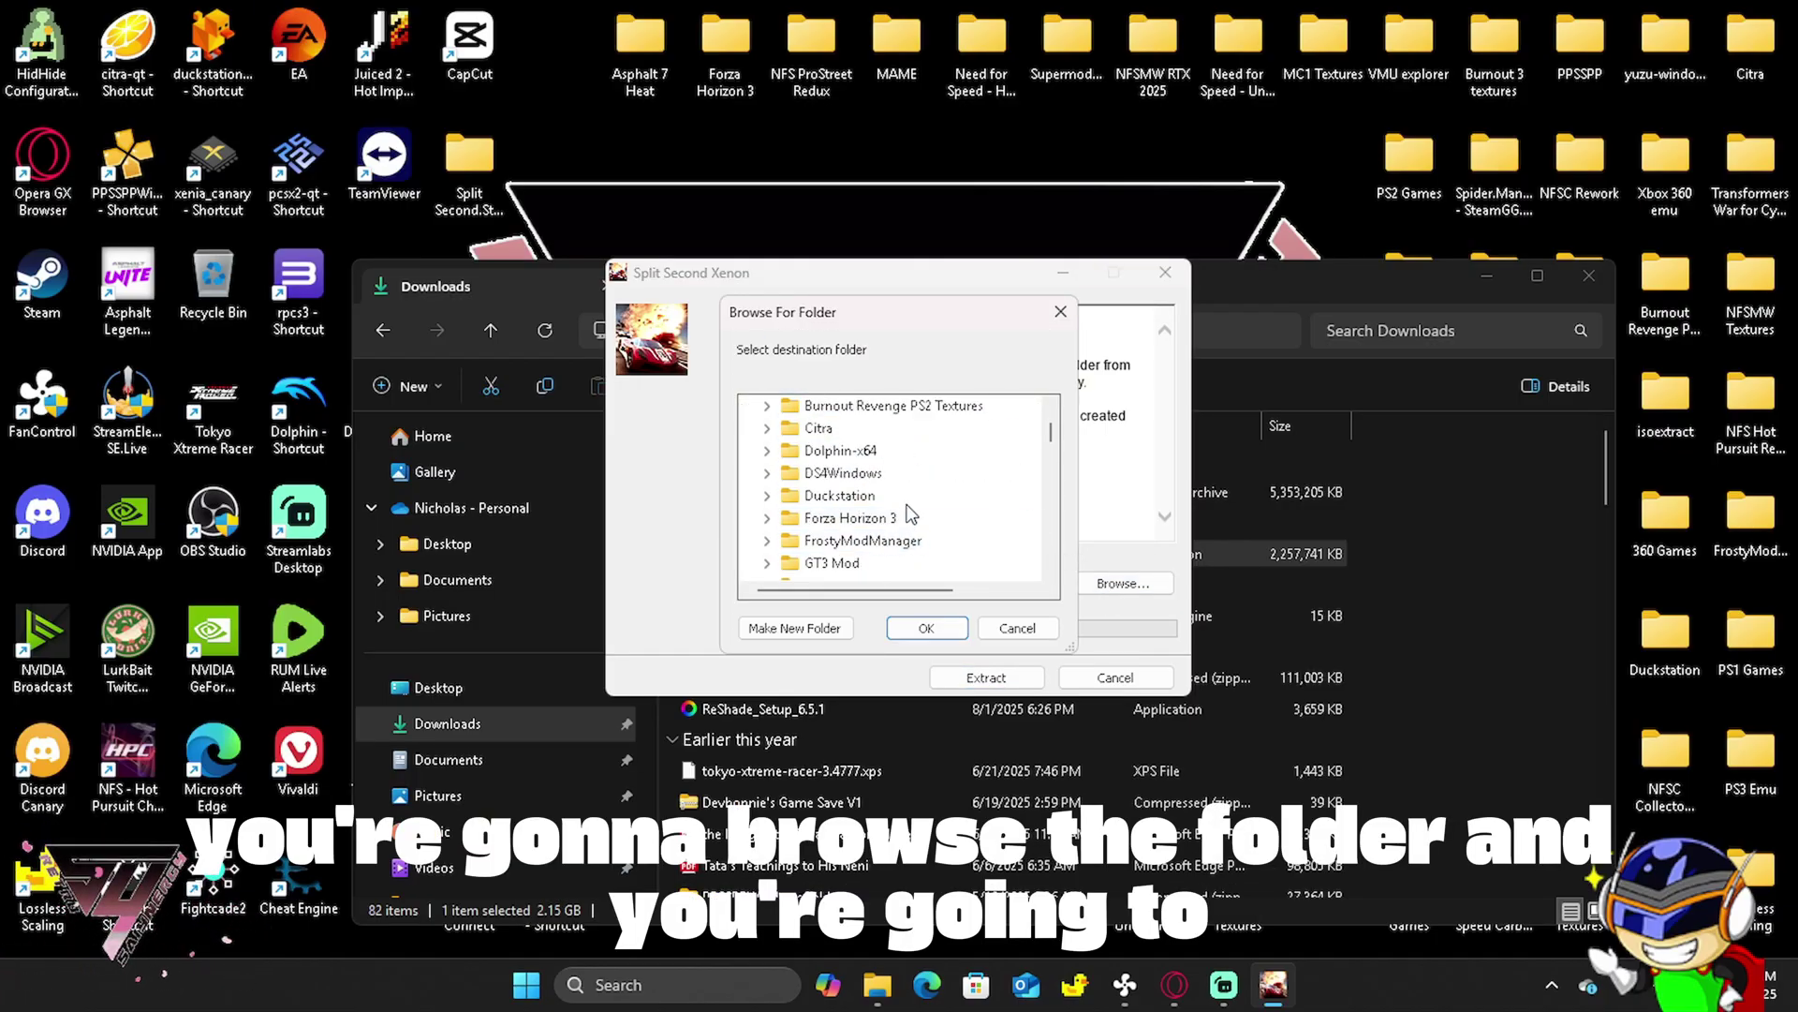
scroll(899, 541, down, 7)
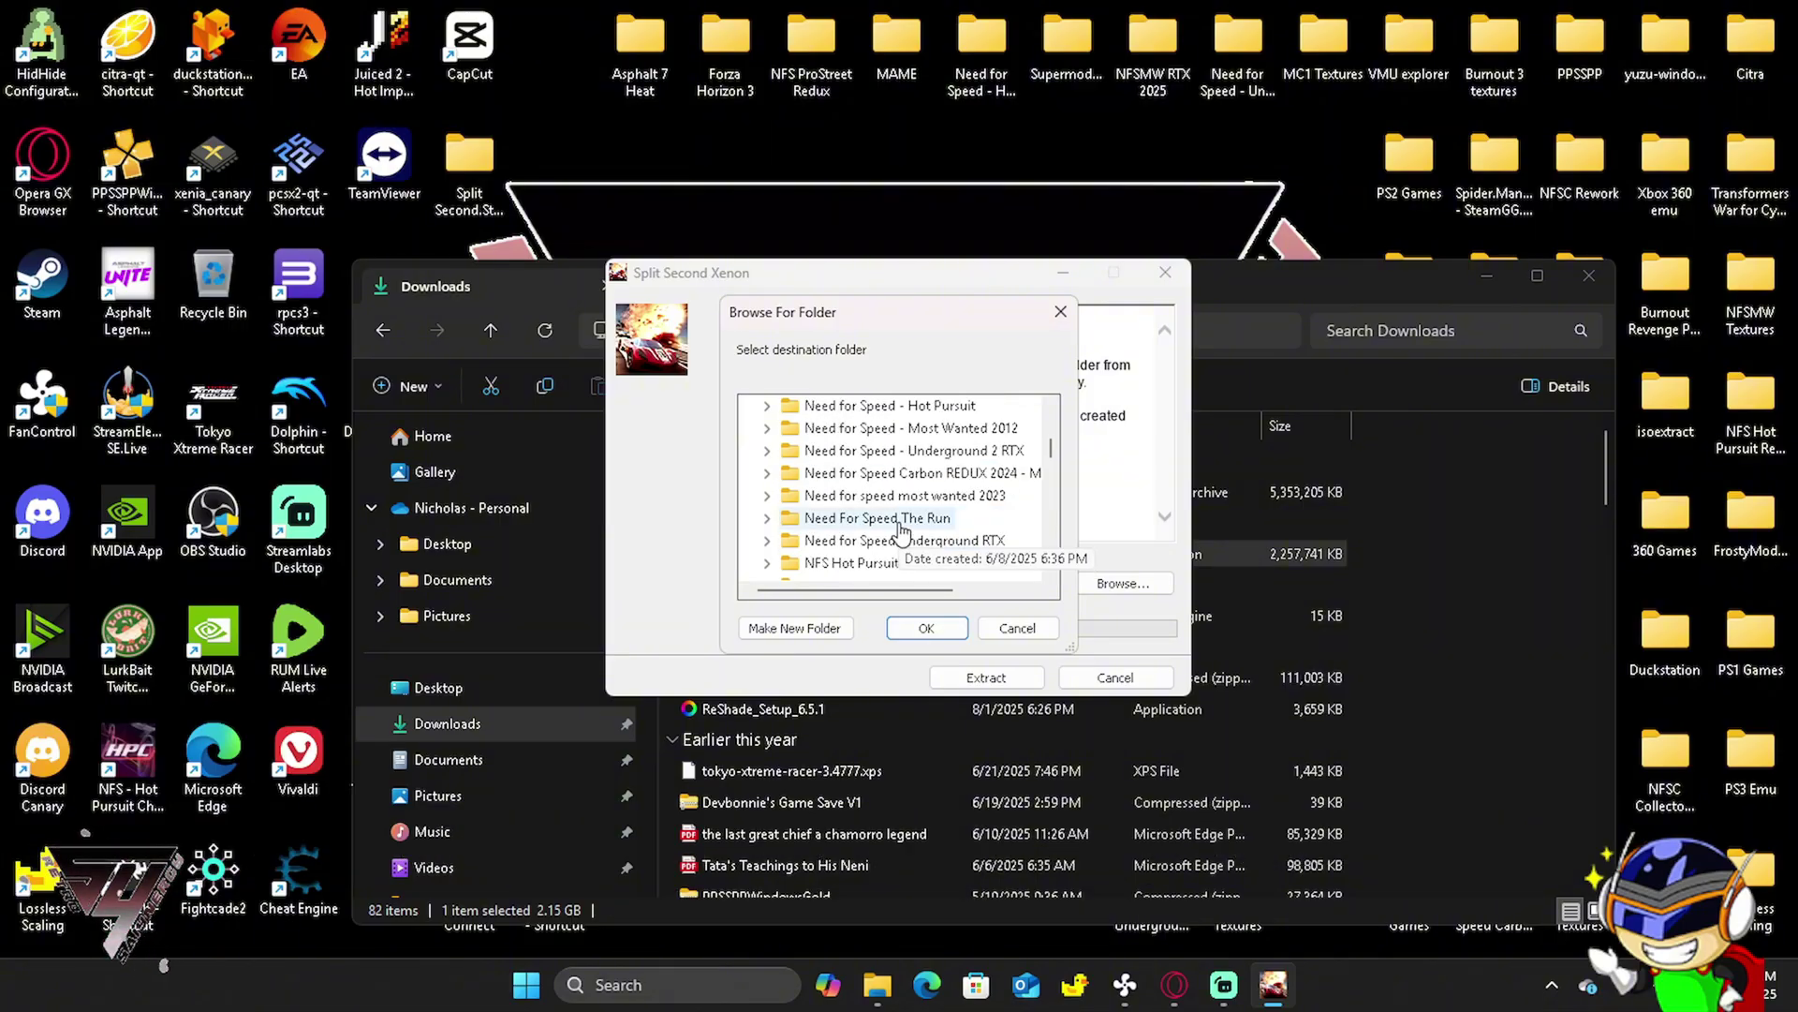
scroll(903, 530, down, 8)
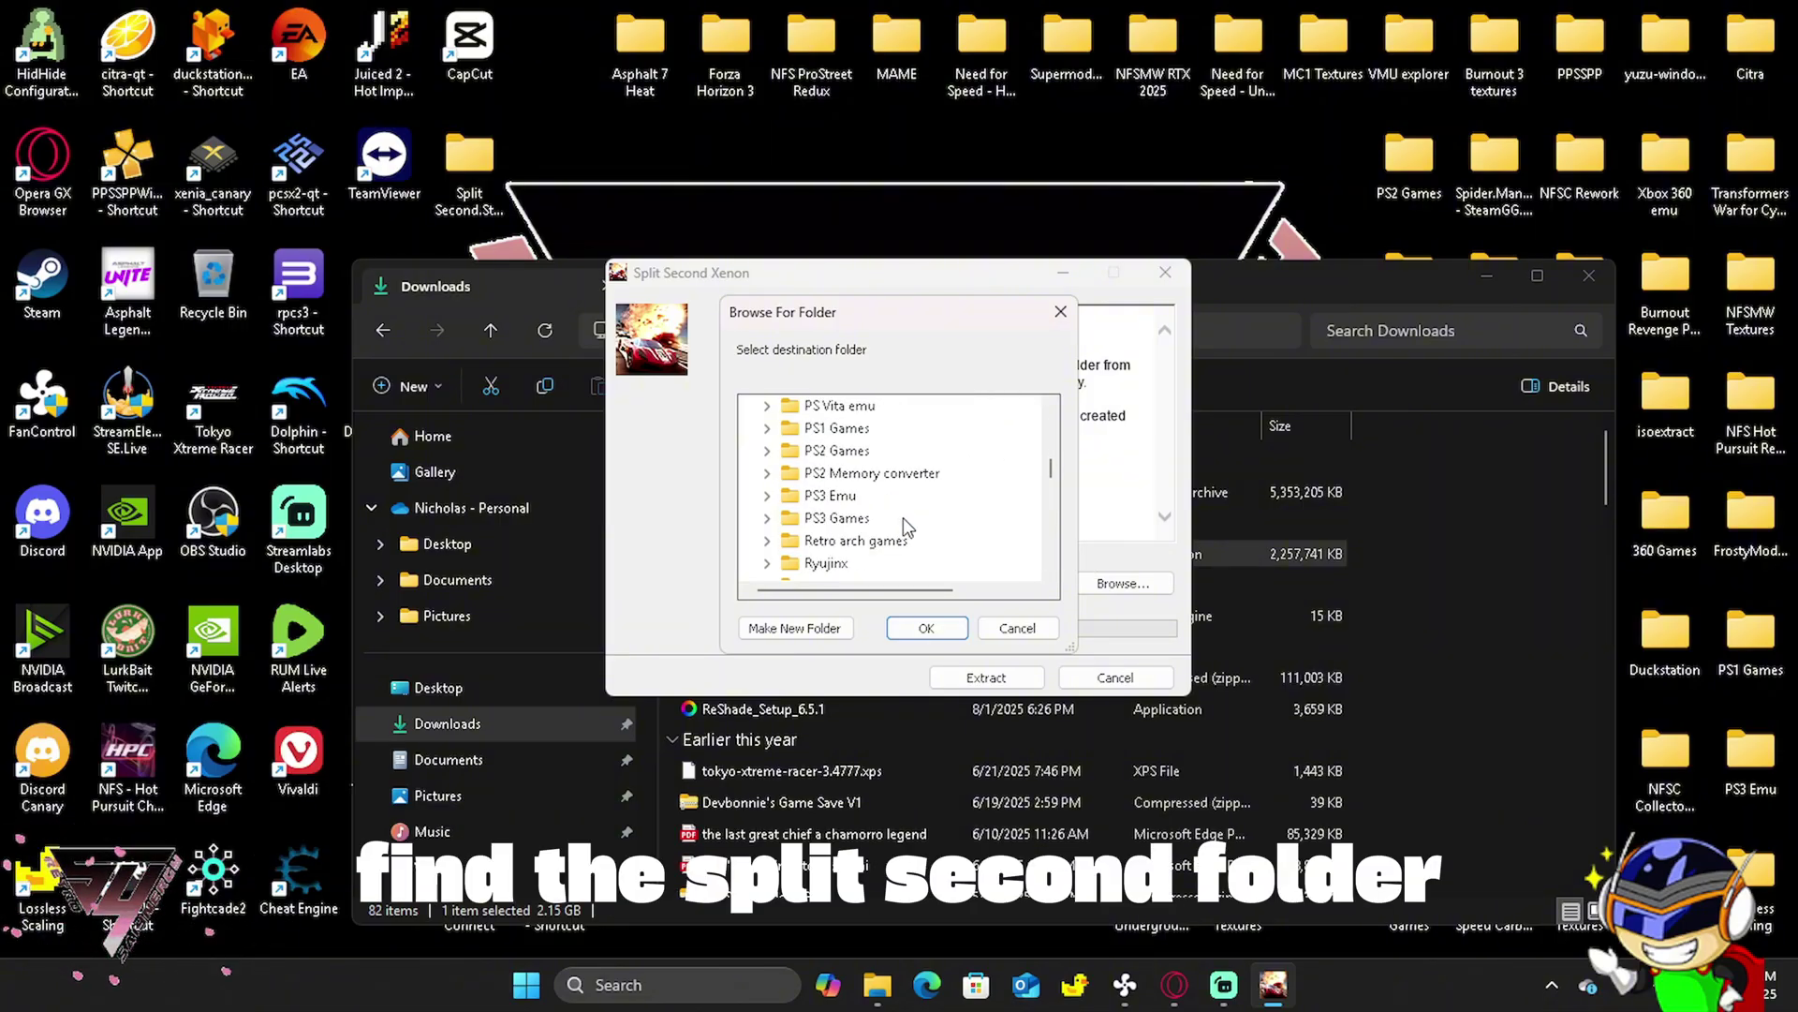
click(923, 429)
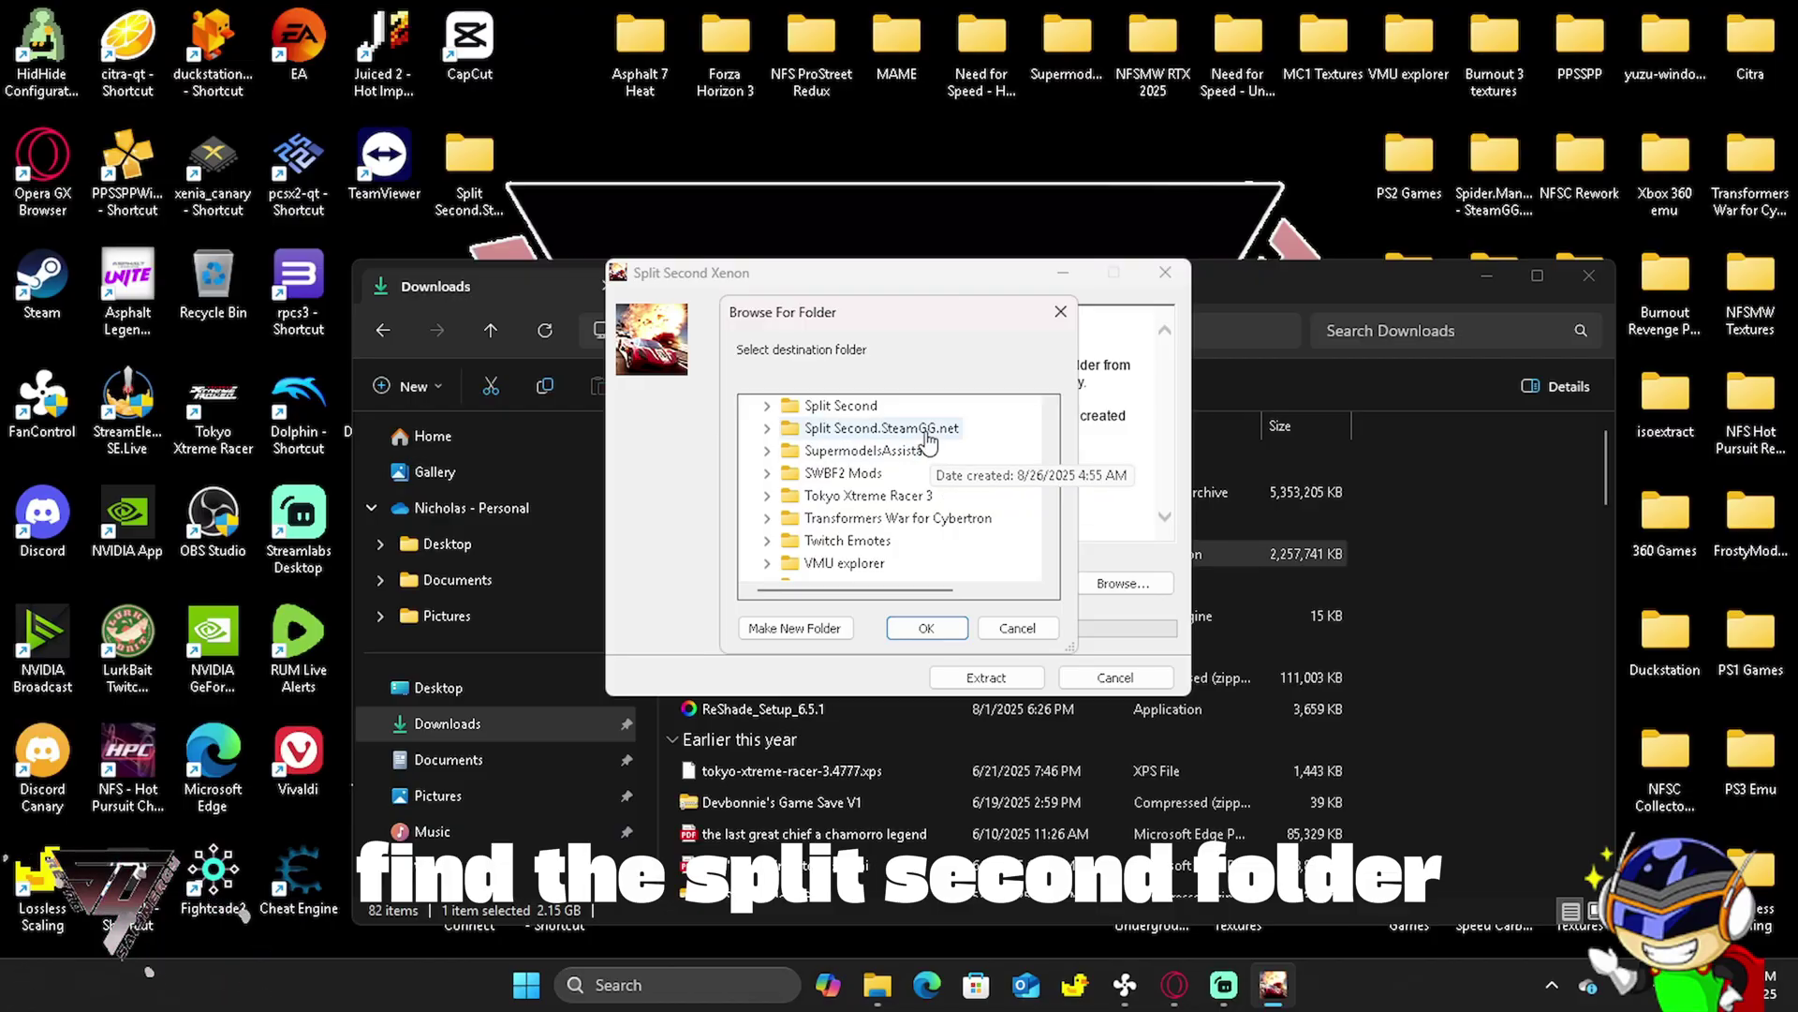
click(927, 632)
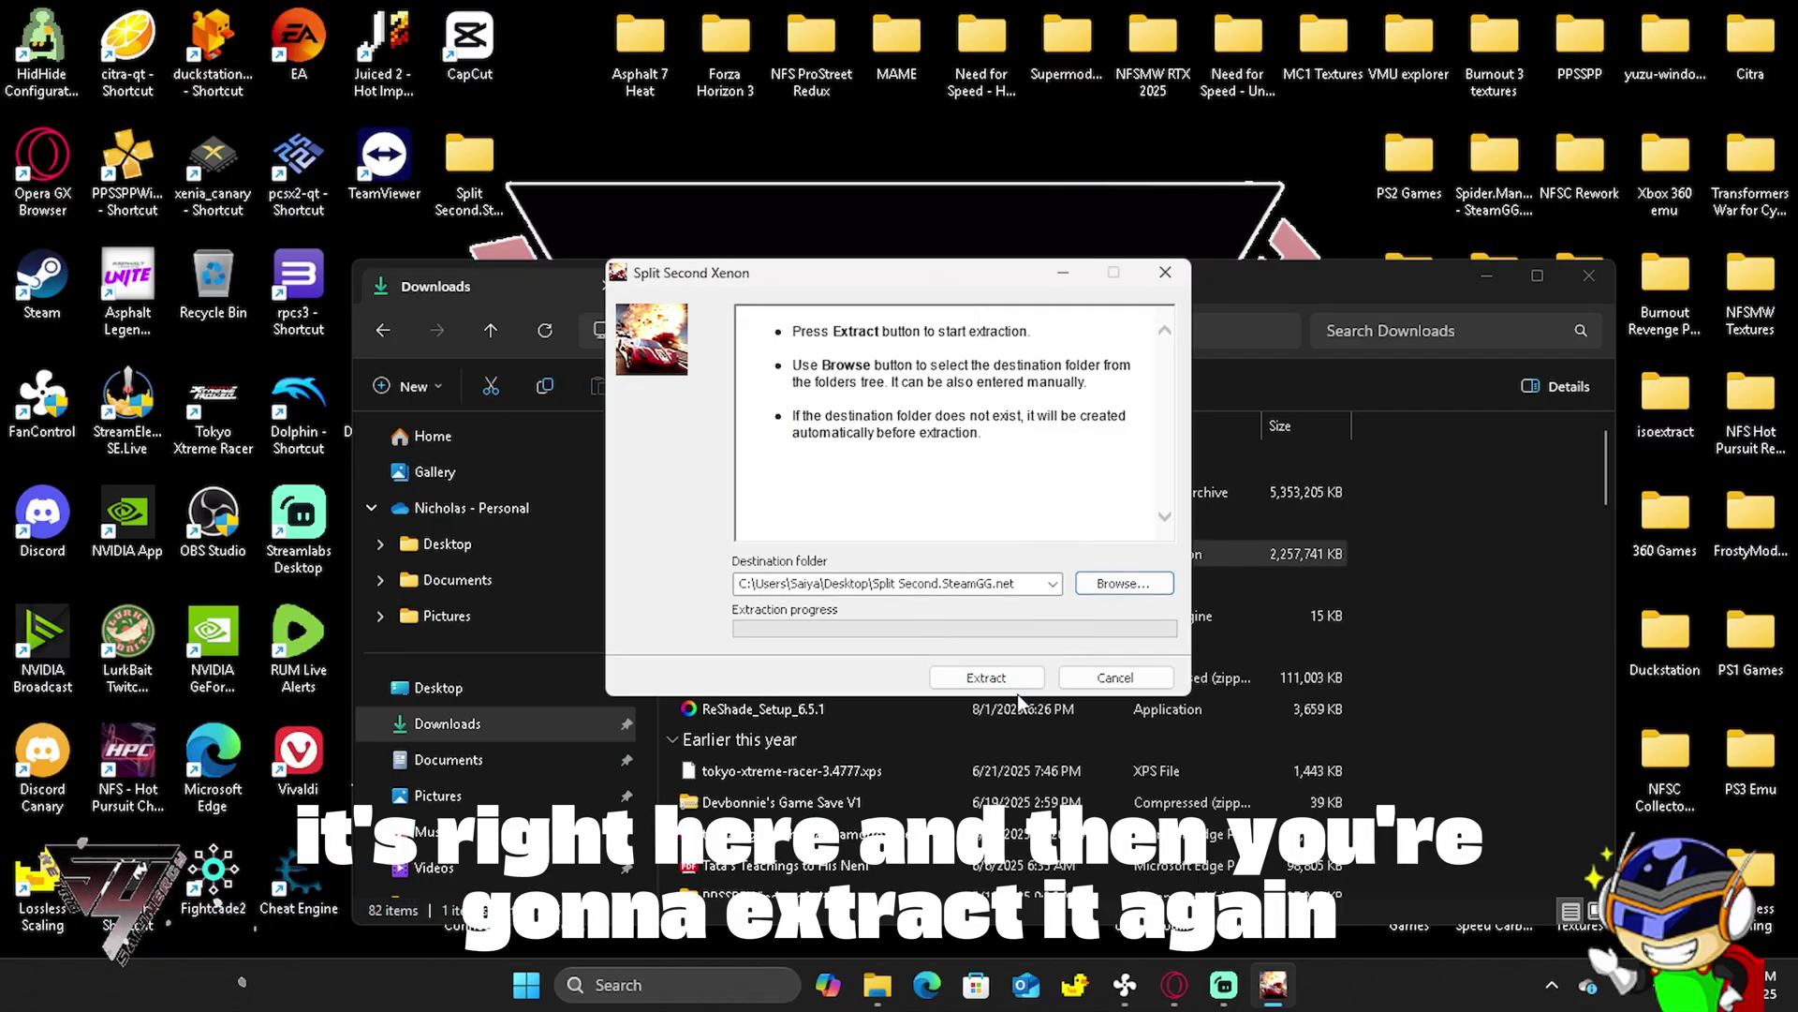
click(993, 678)
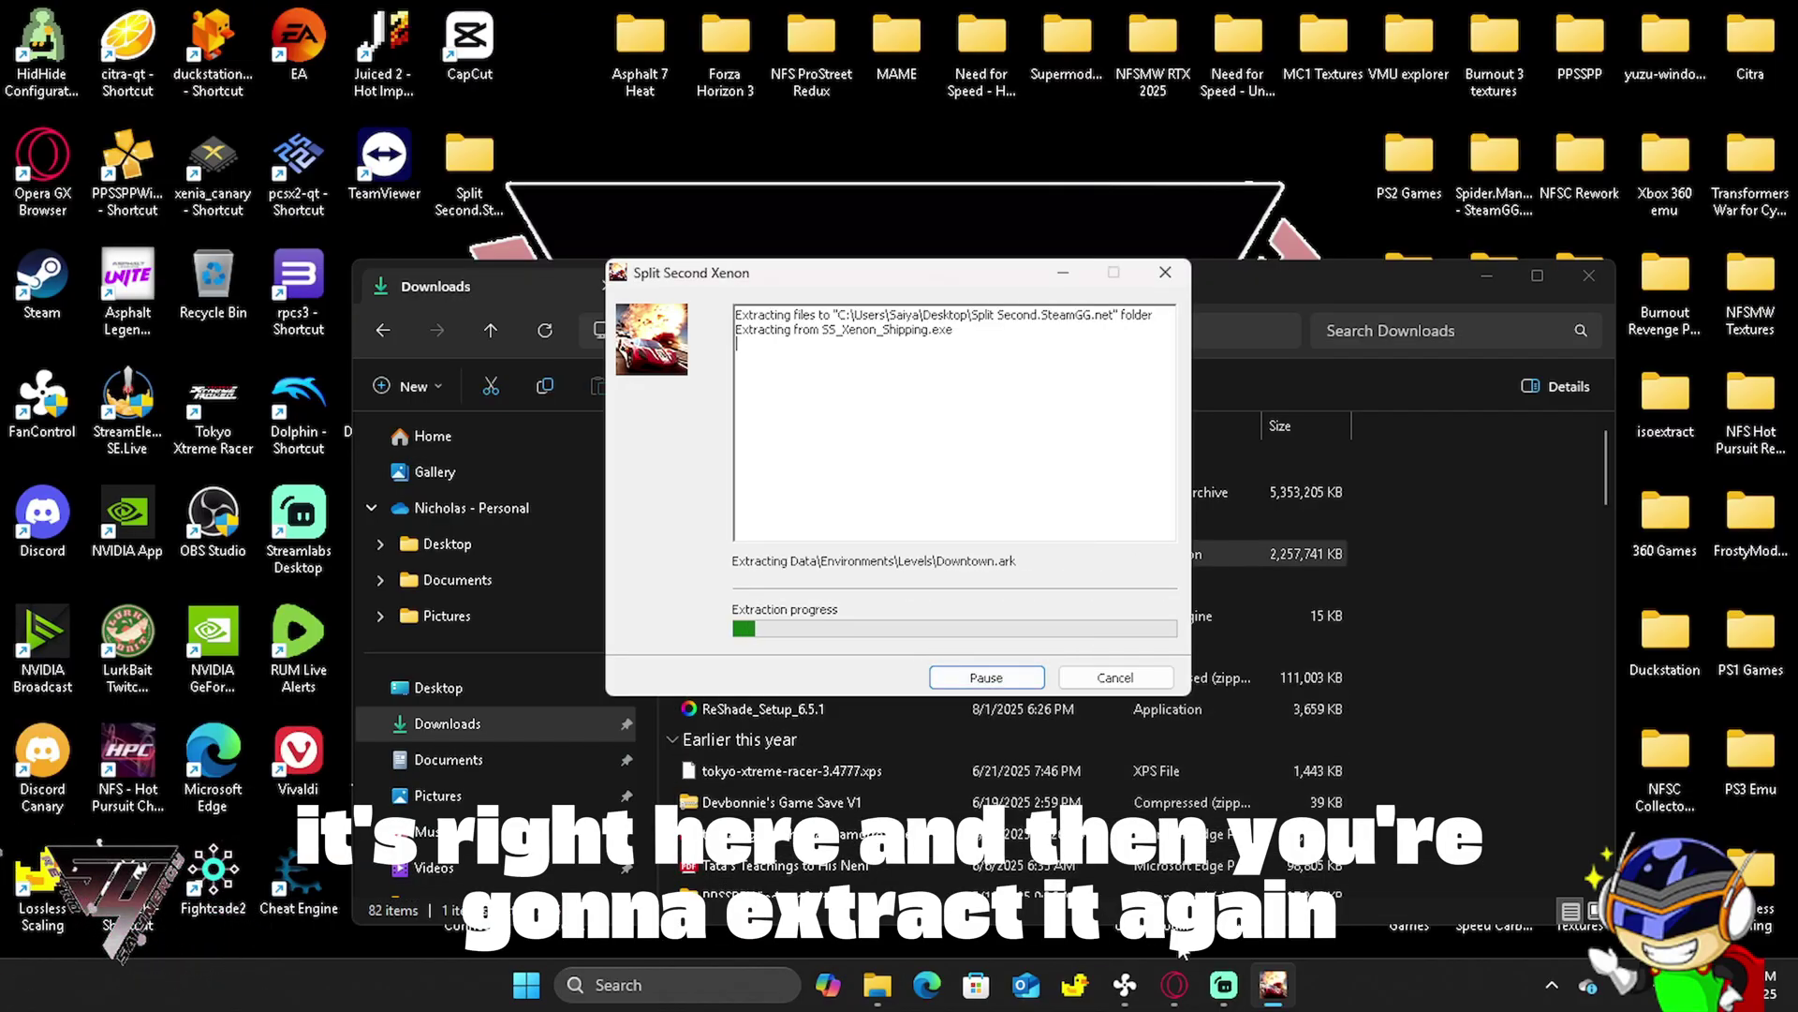
Switch to Opera, go back to the Split/Second Steam Community guide, review its DLC description and minimize the browser.
mouse_move(1182, 987)
click(1361, 892)
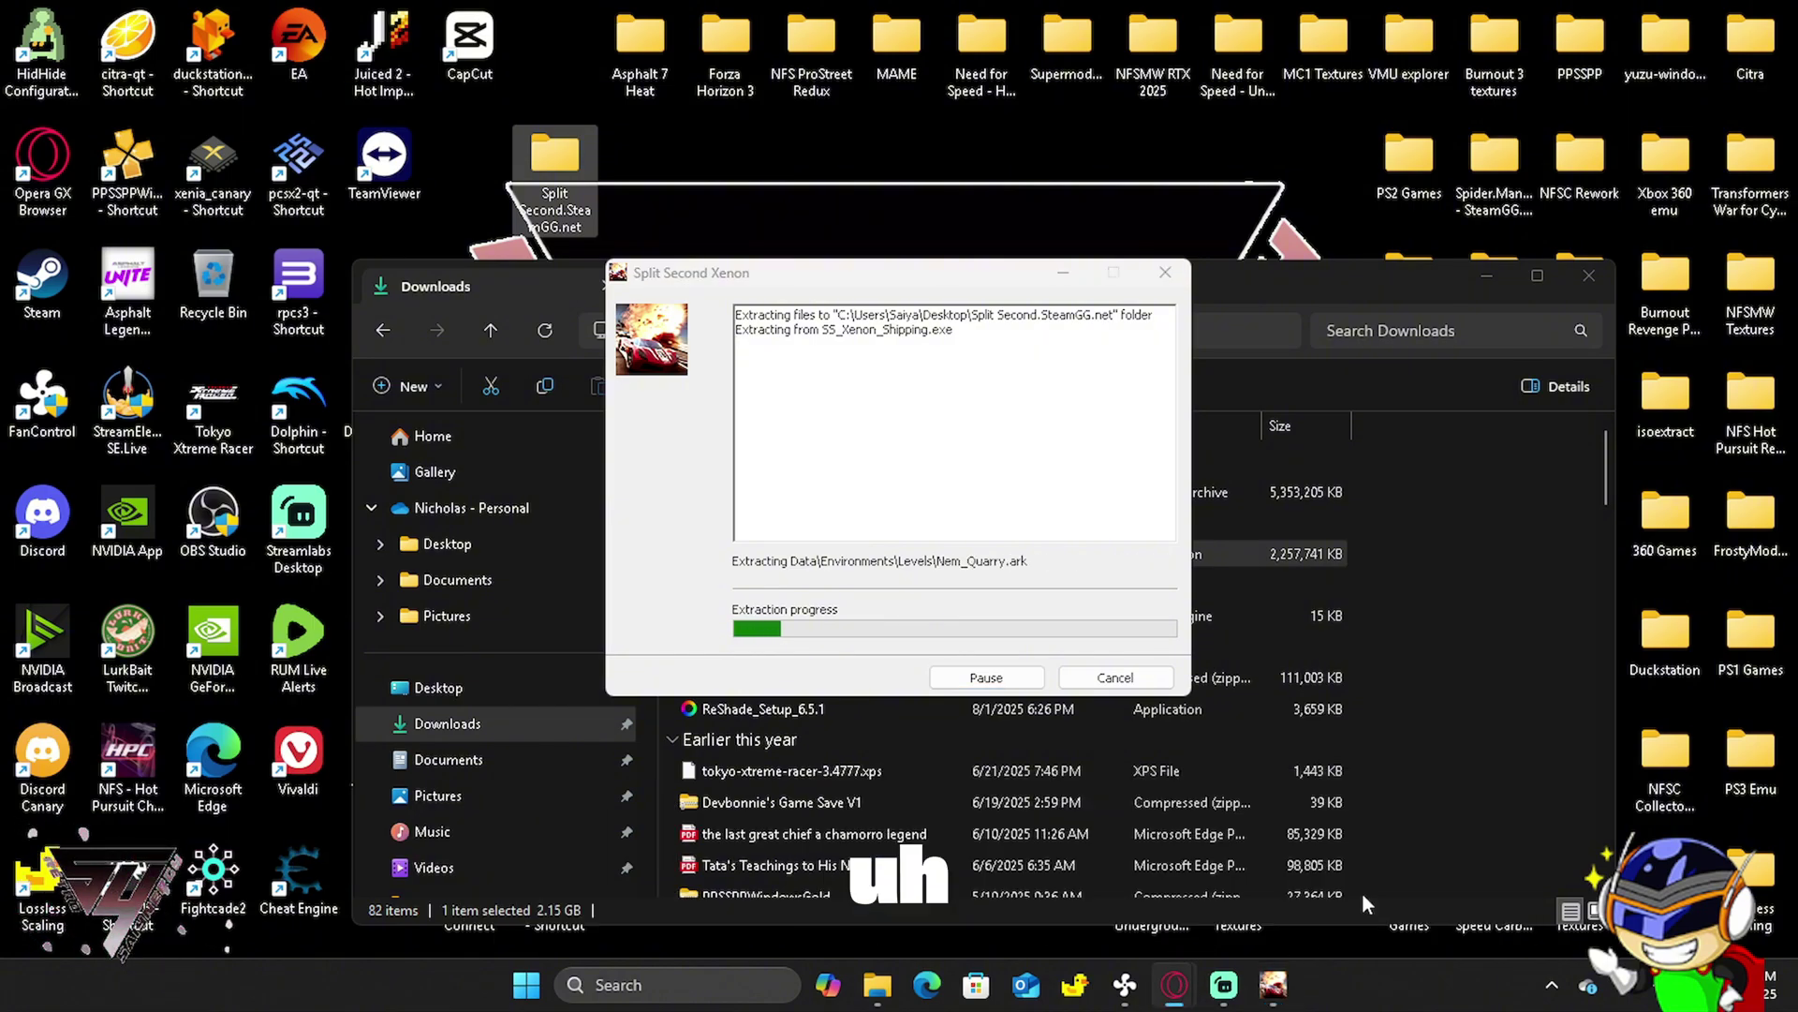
click(65, 63)
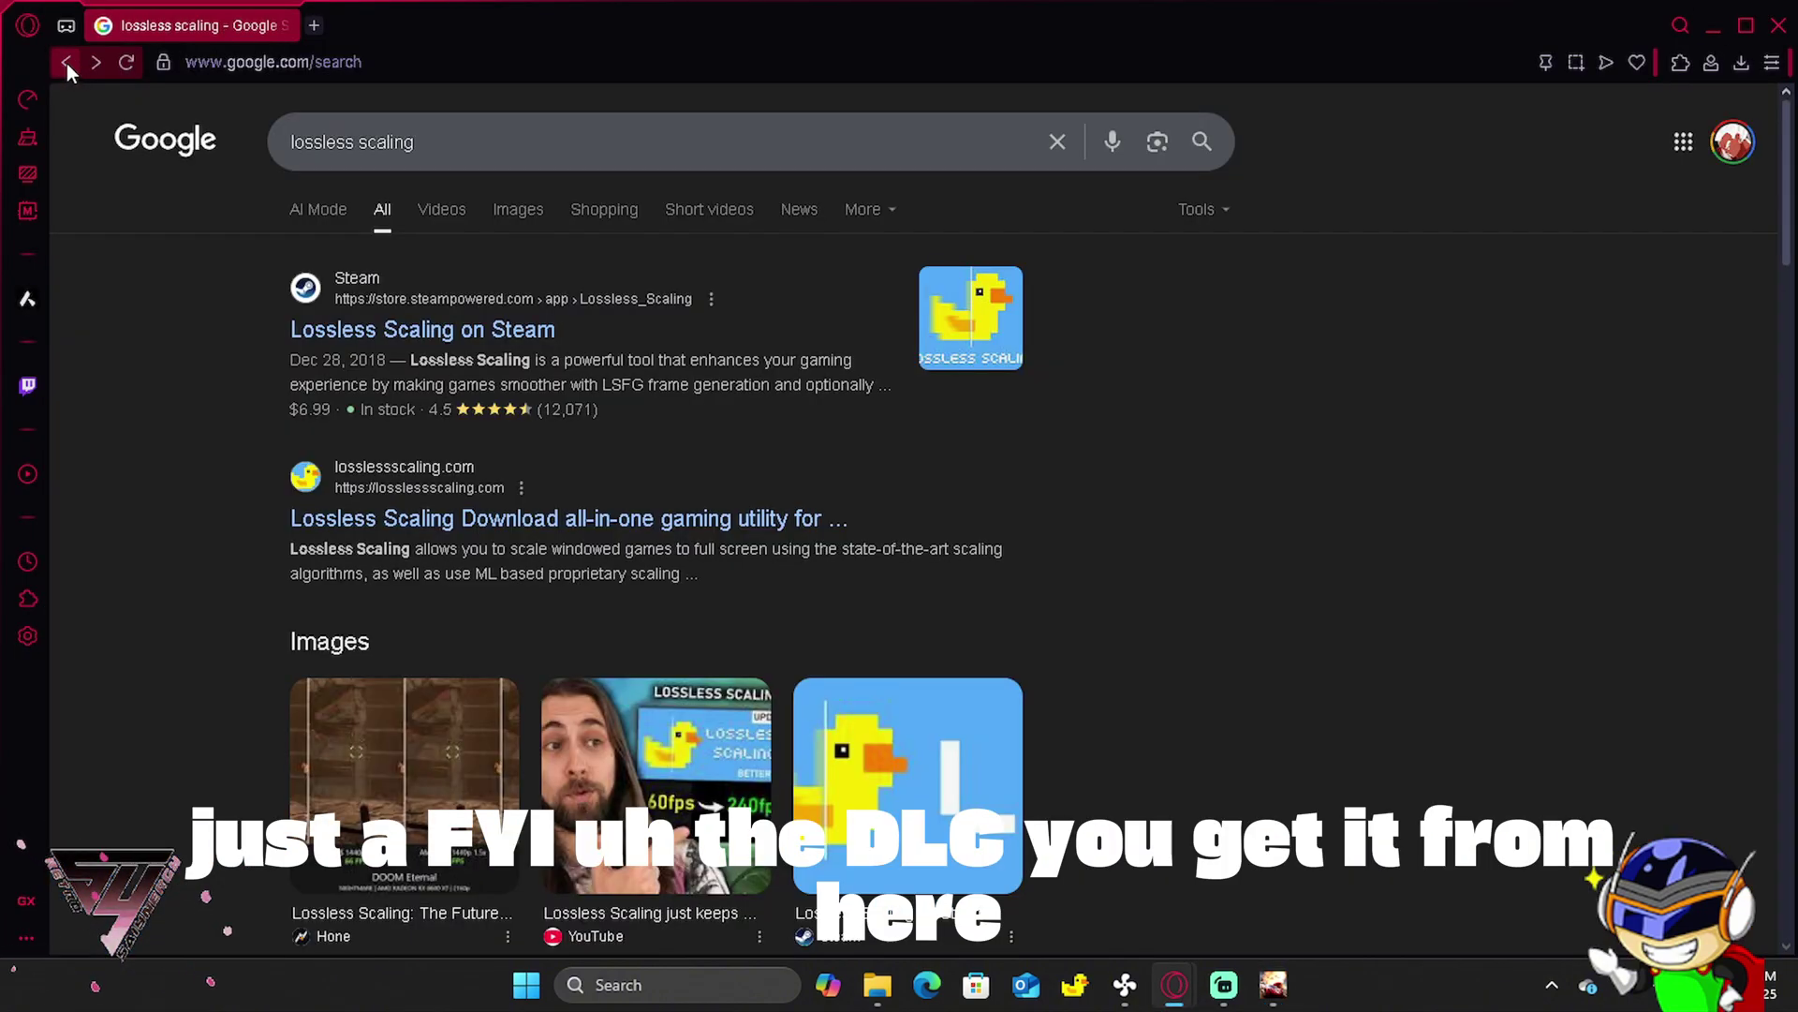
click(66, 62)
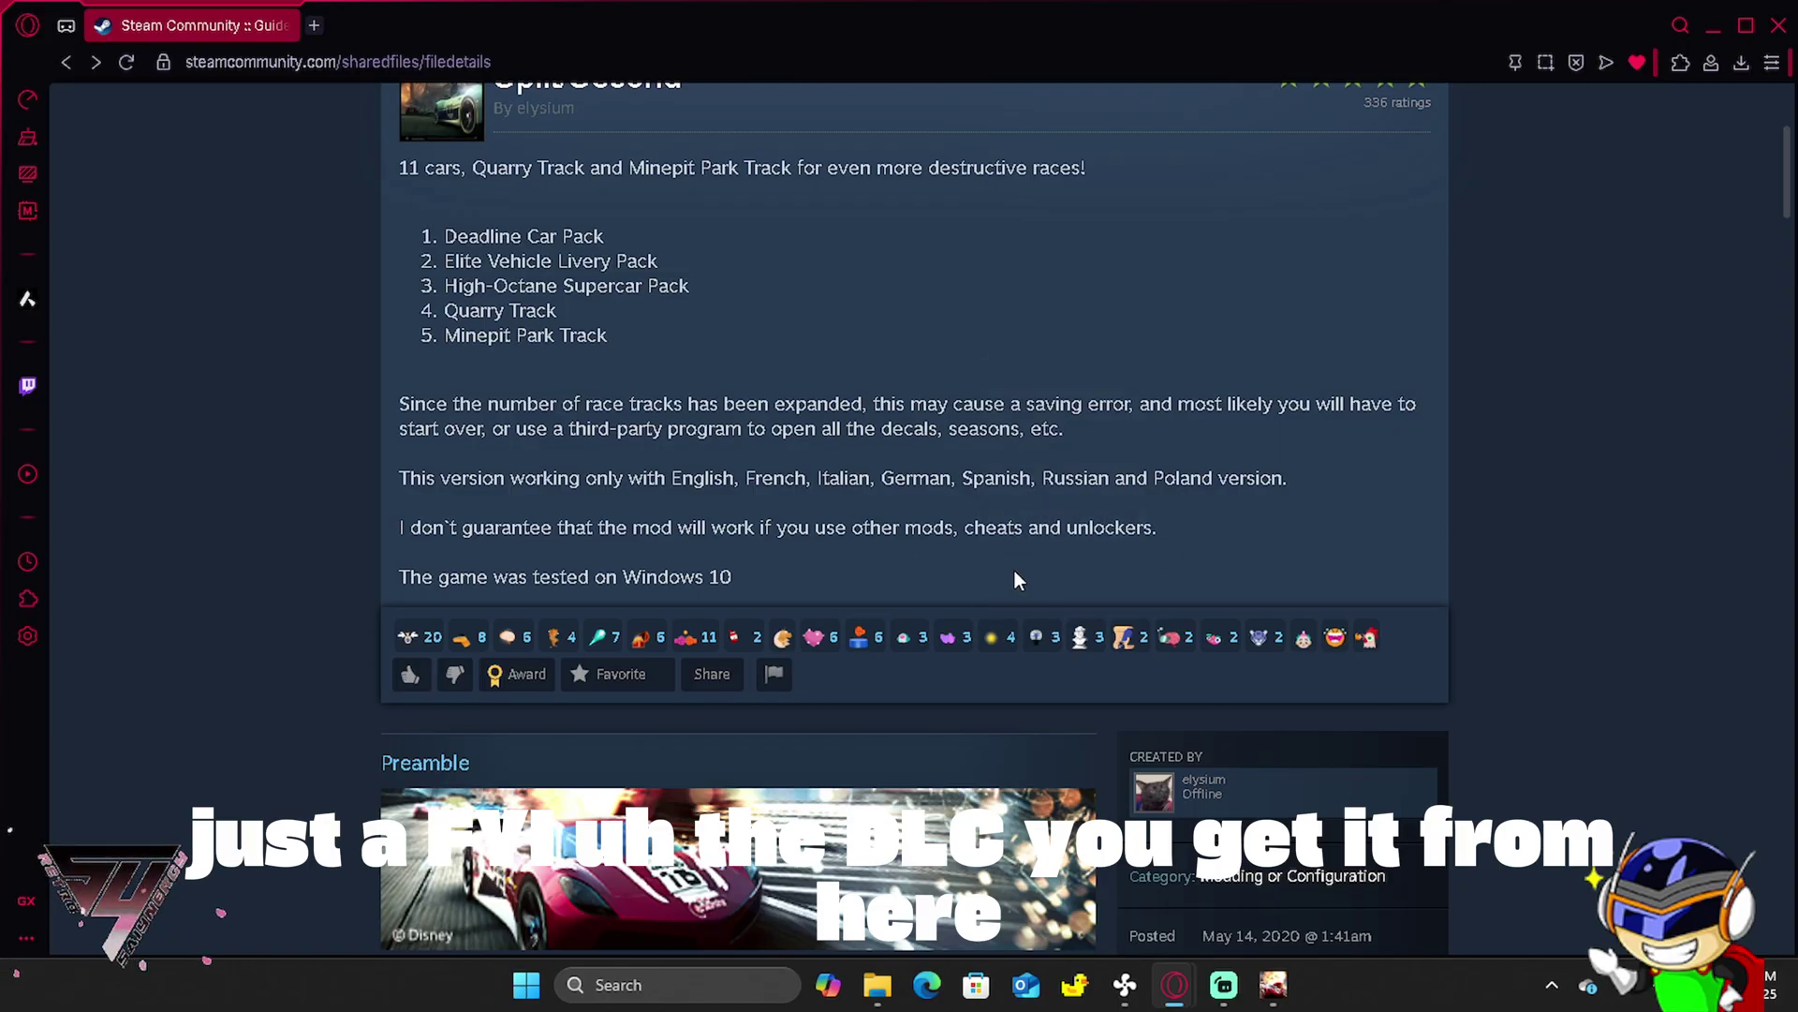
scroll(882, 511, down, 10)
scroll(848, 510, up, 7)
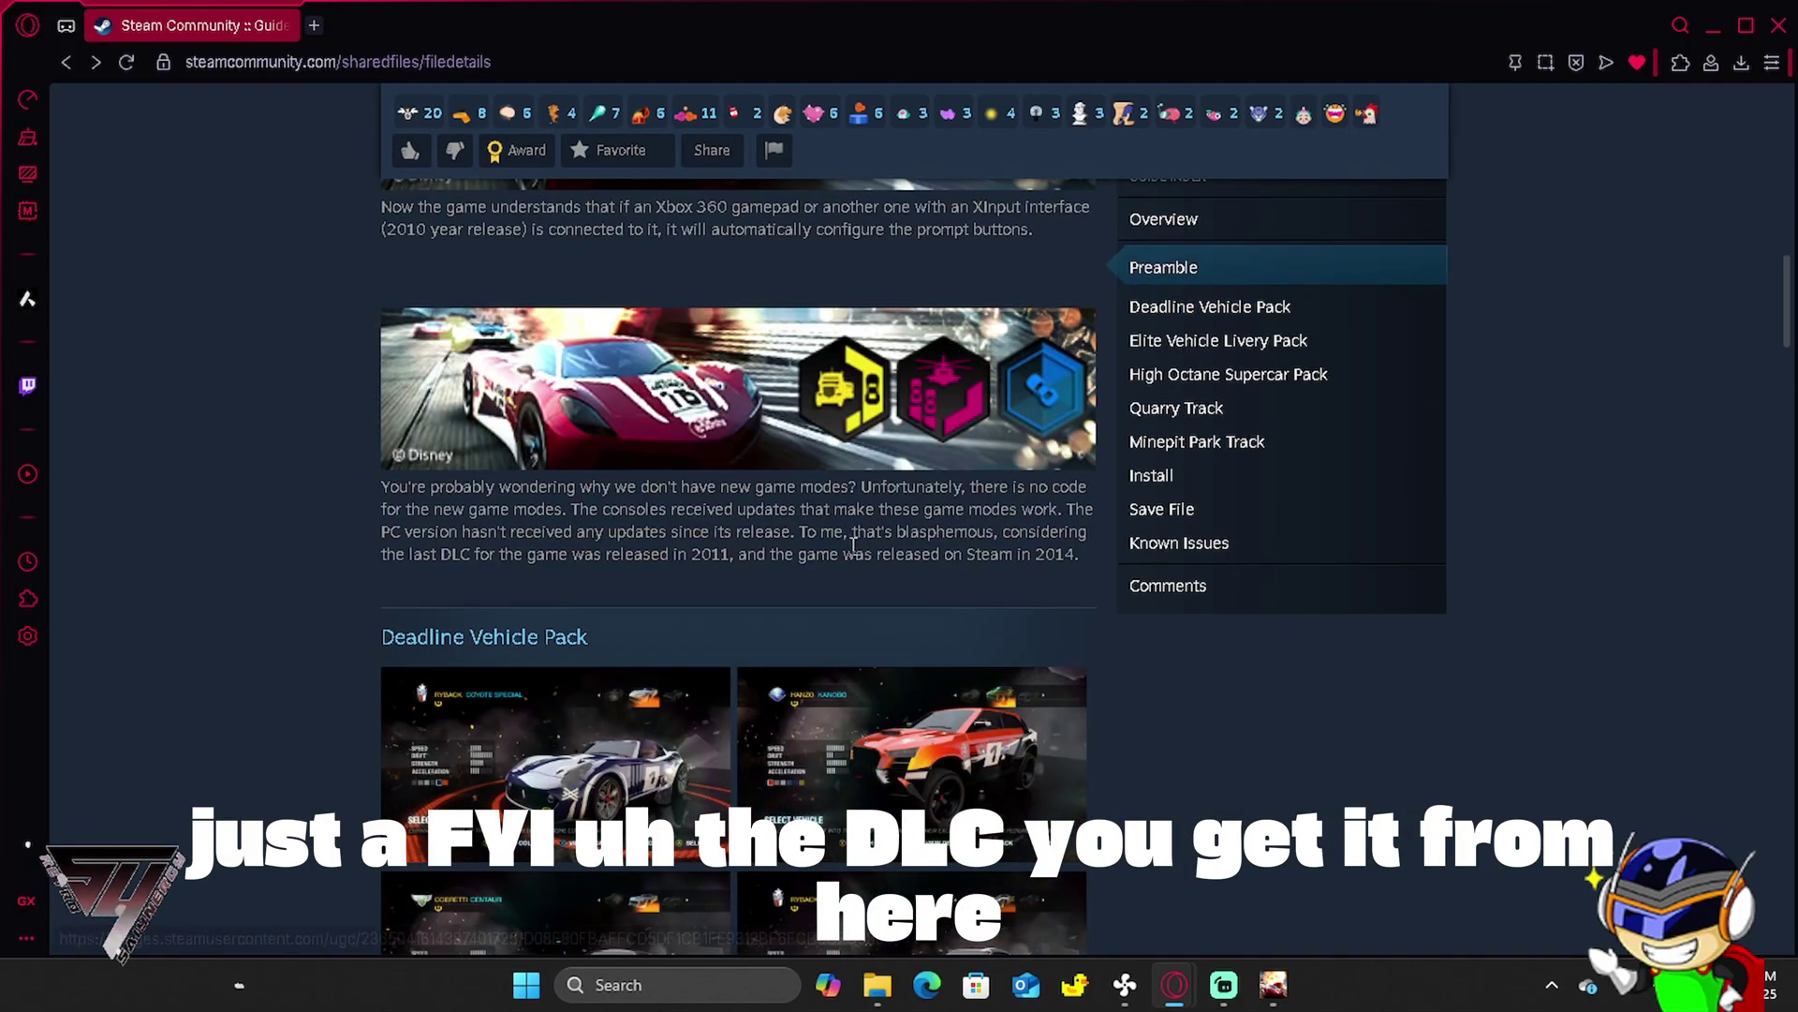
scroll(881, 524, up, 7)
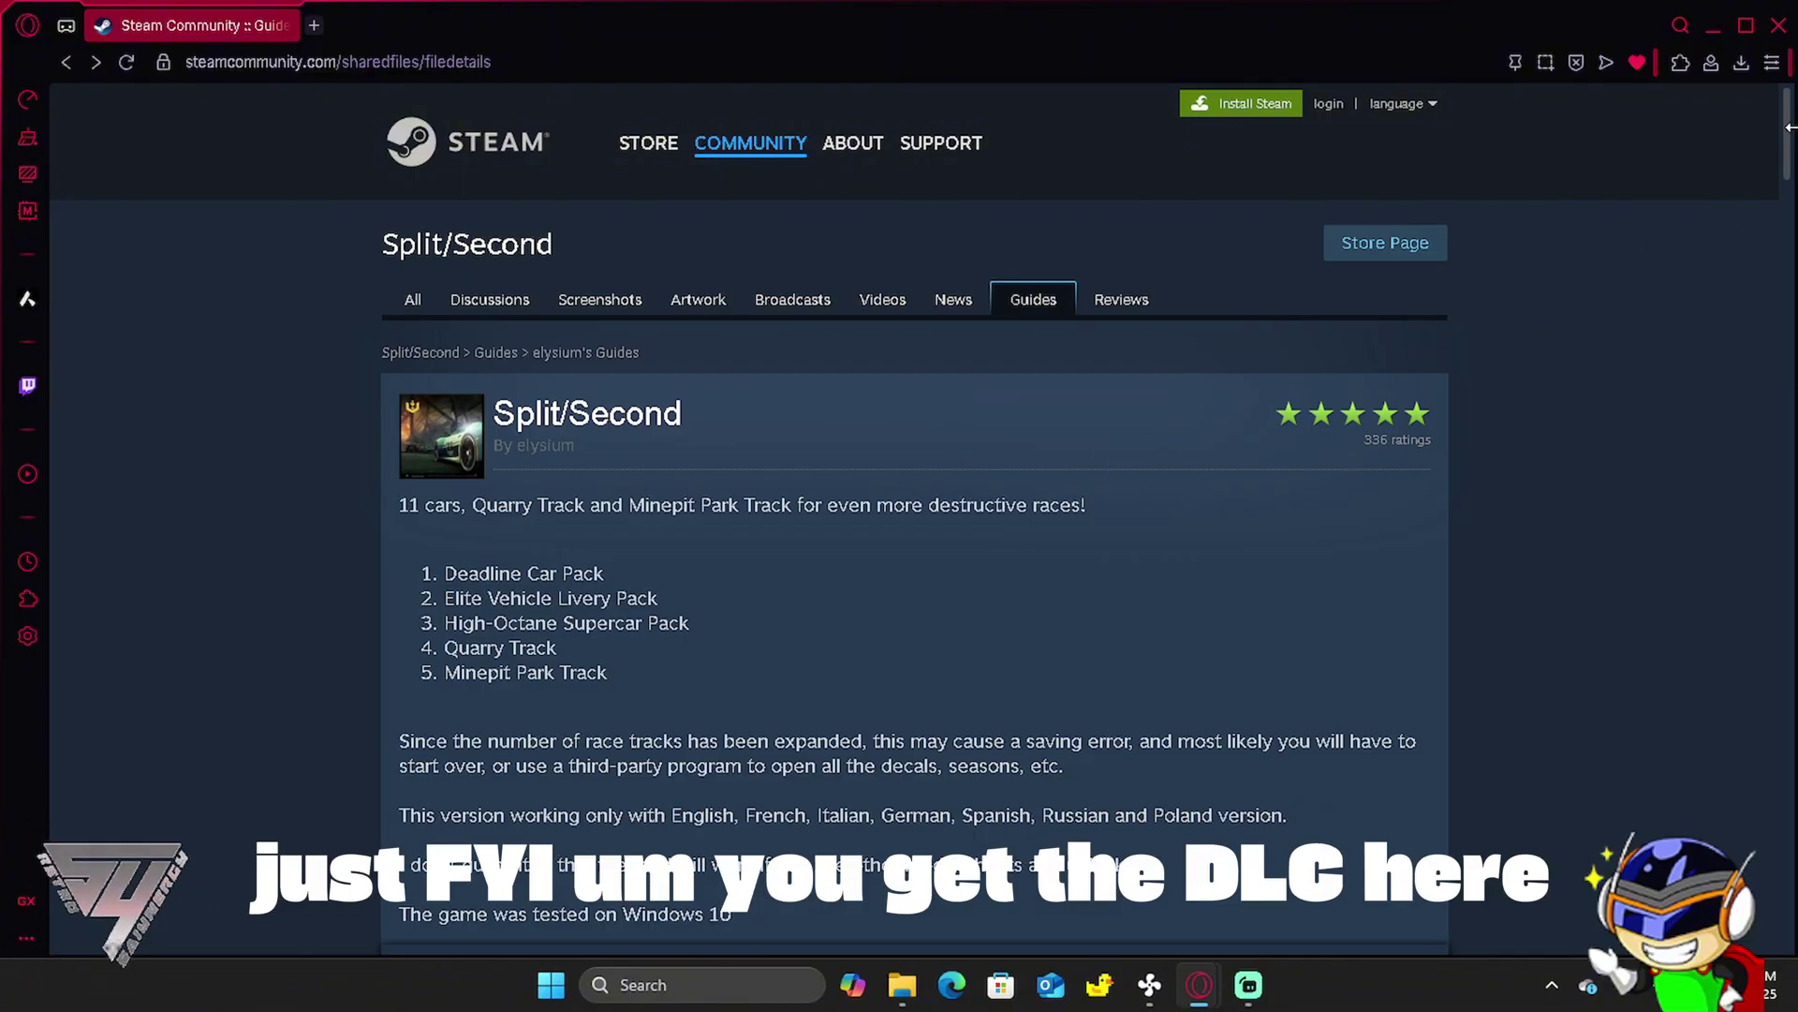
click(1710, 25)
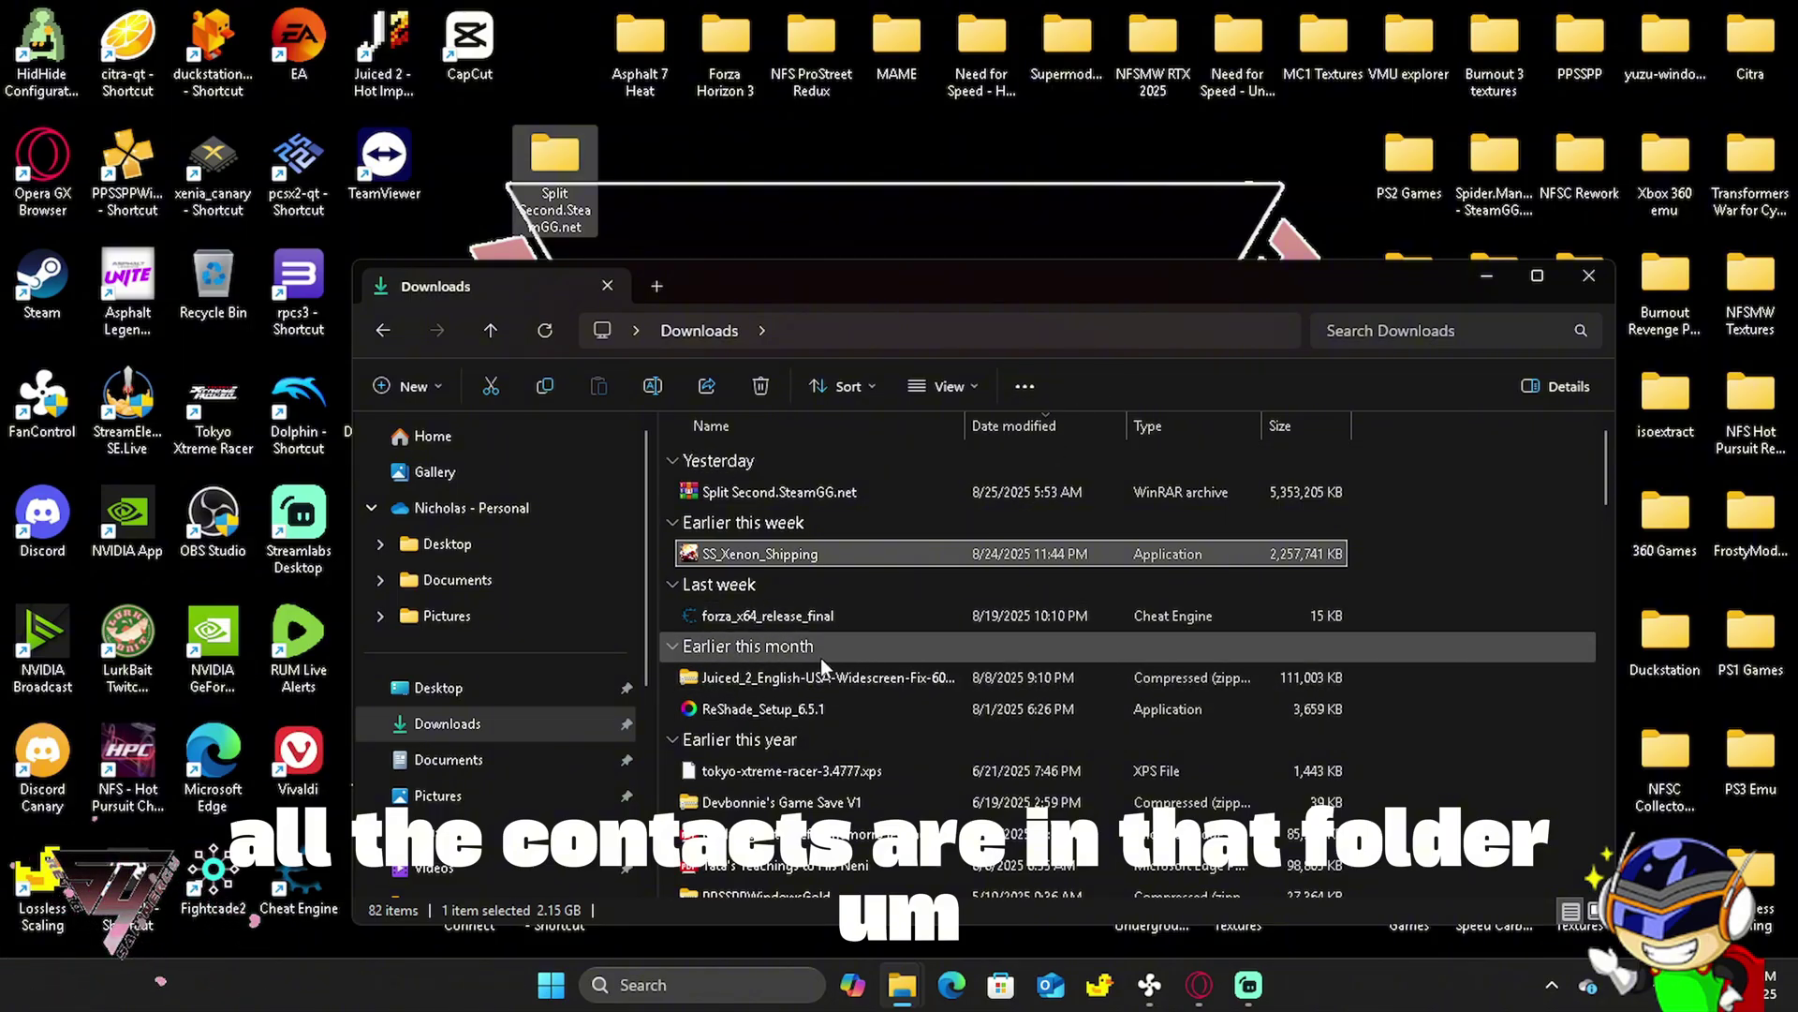
Launch ReShade_Setup_6.5.1, choose SplitSecond.exe from the desktop folder Split Second.SteamGG.net as the target game and continue to the rendering API selection.
double_click(778, 717)
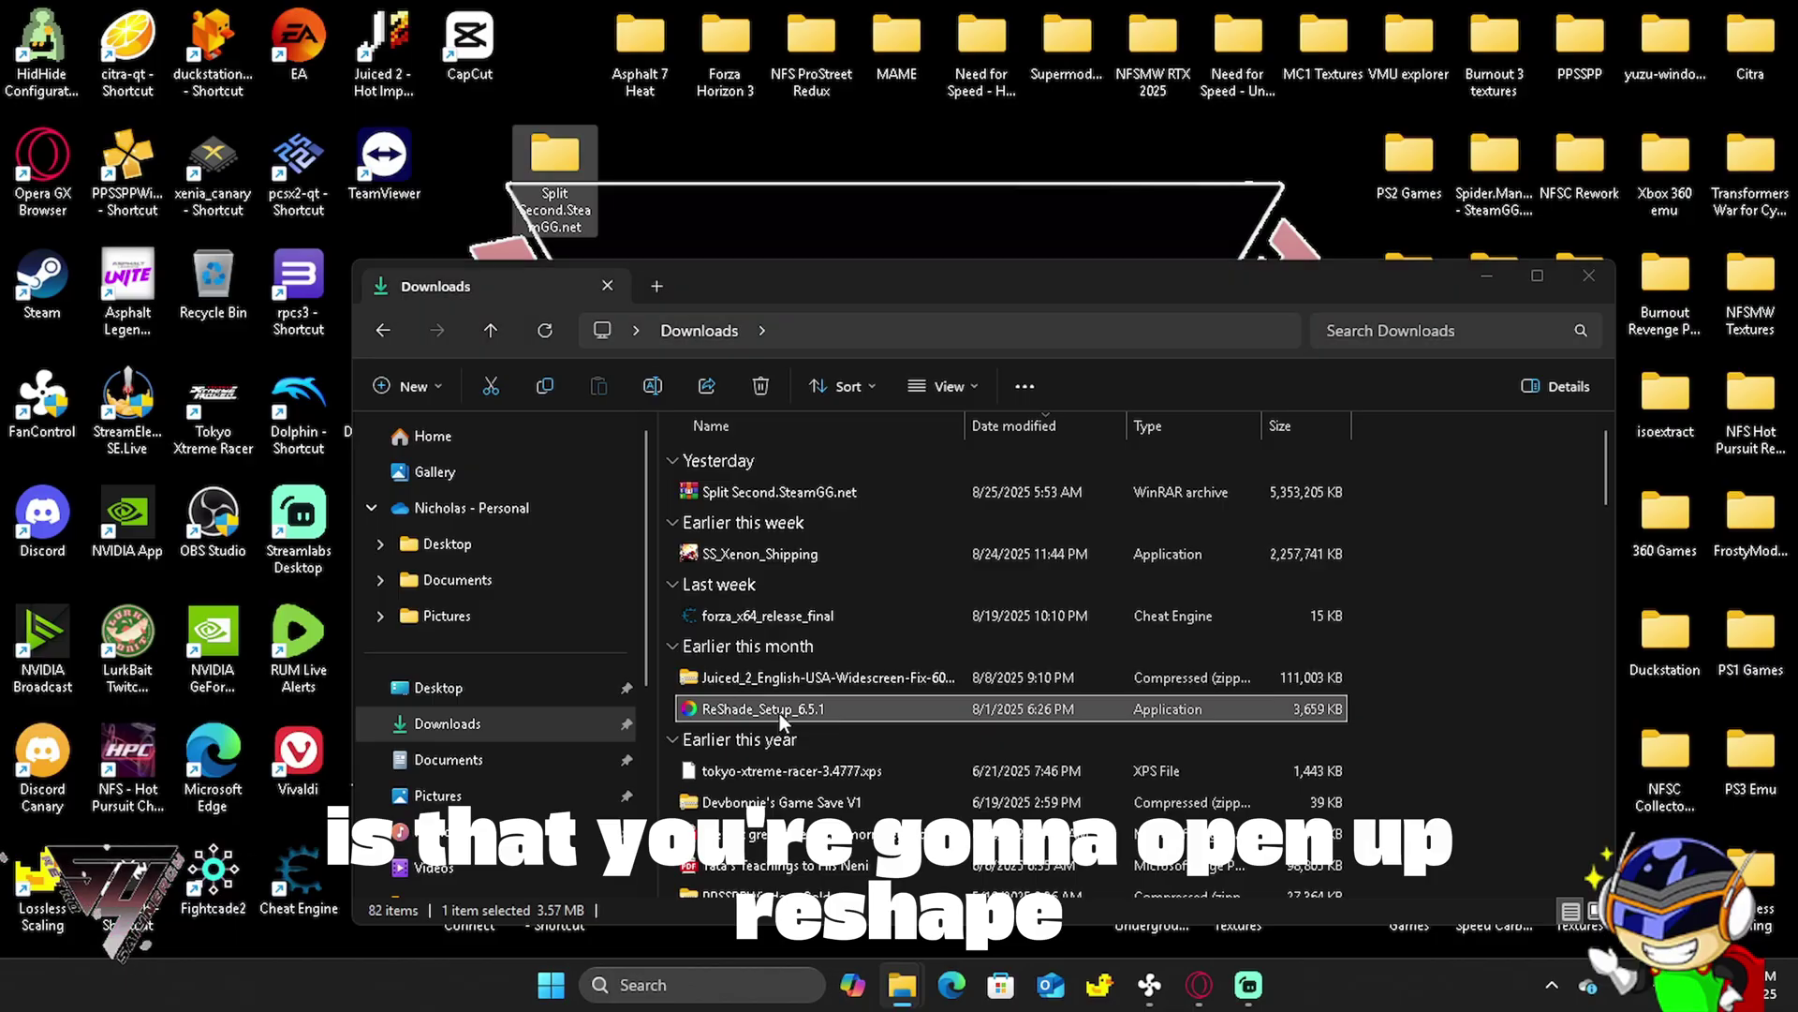
click(1092, 723)
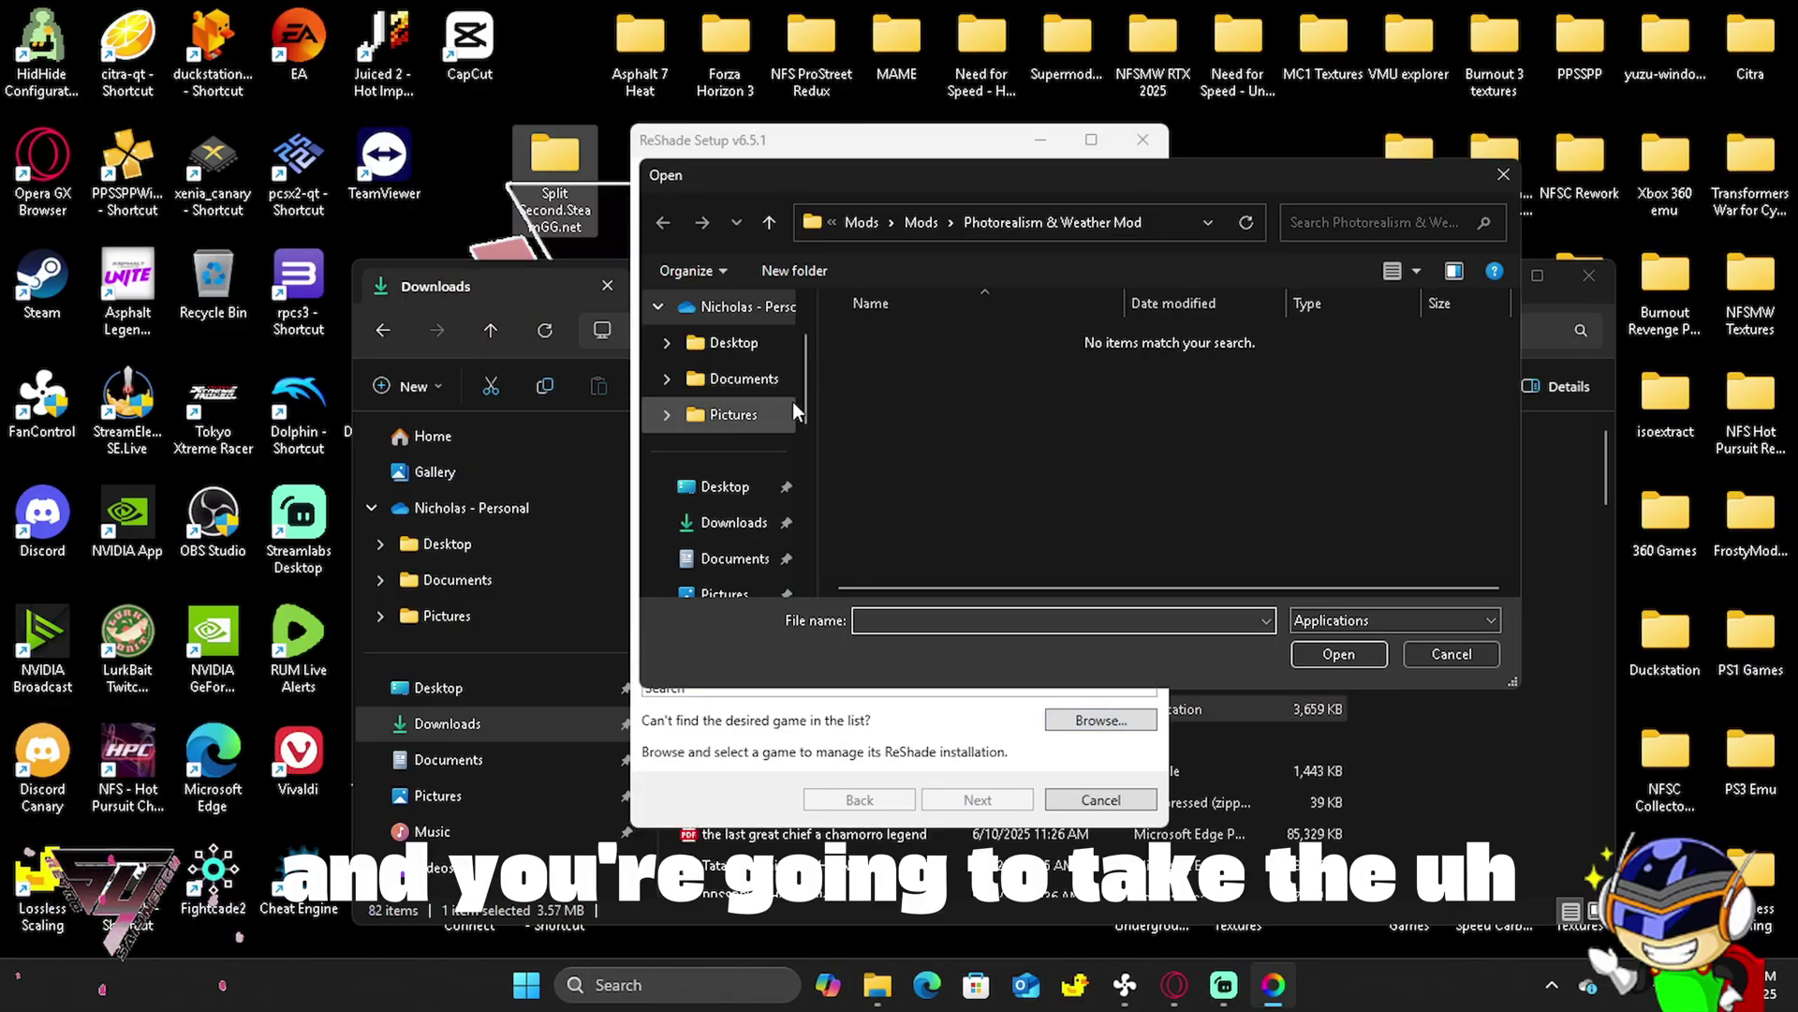
scroll(746, 489, down, 5)
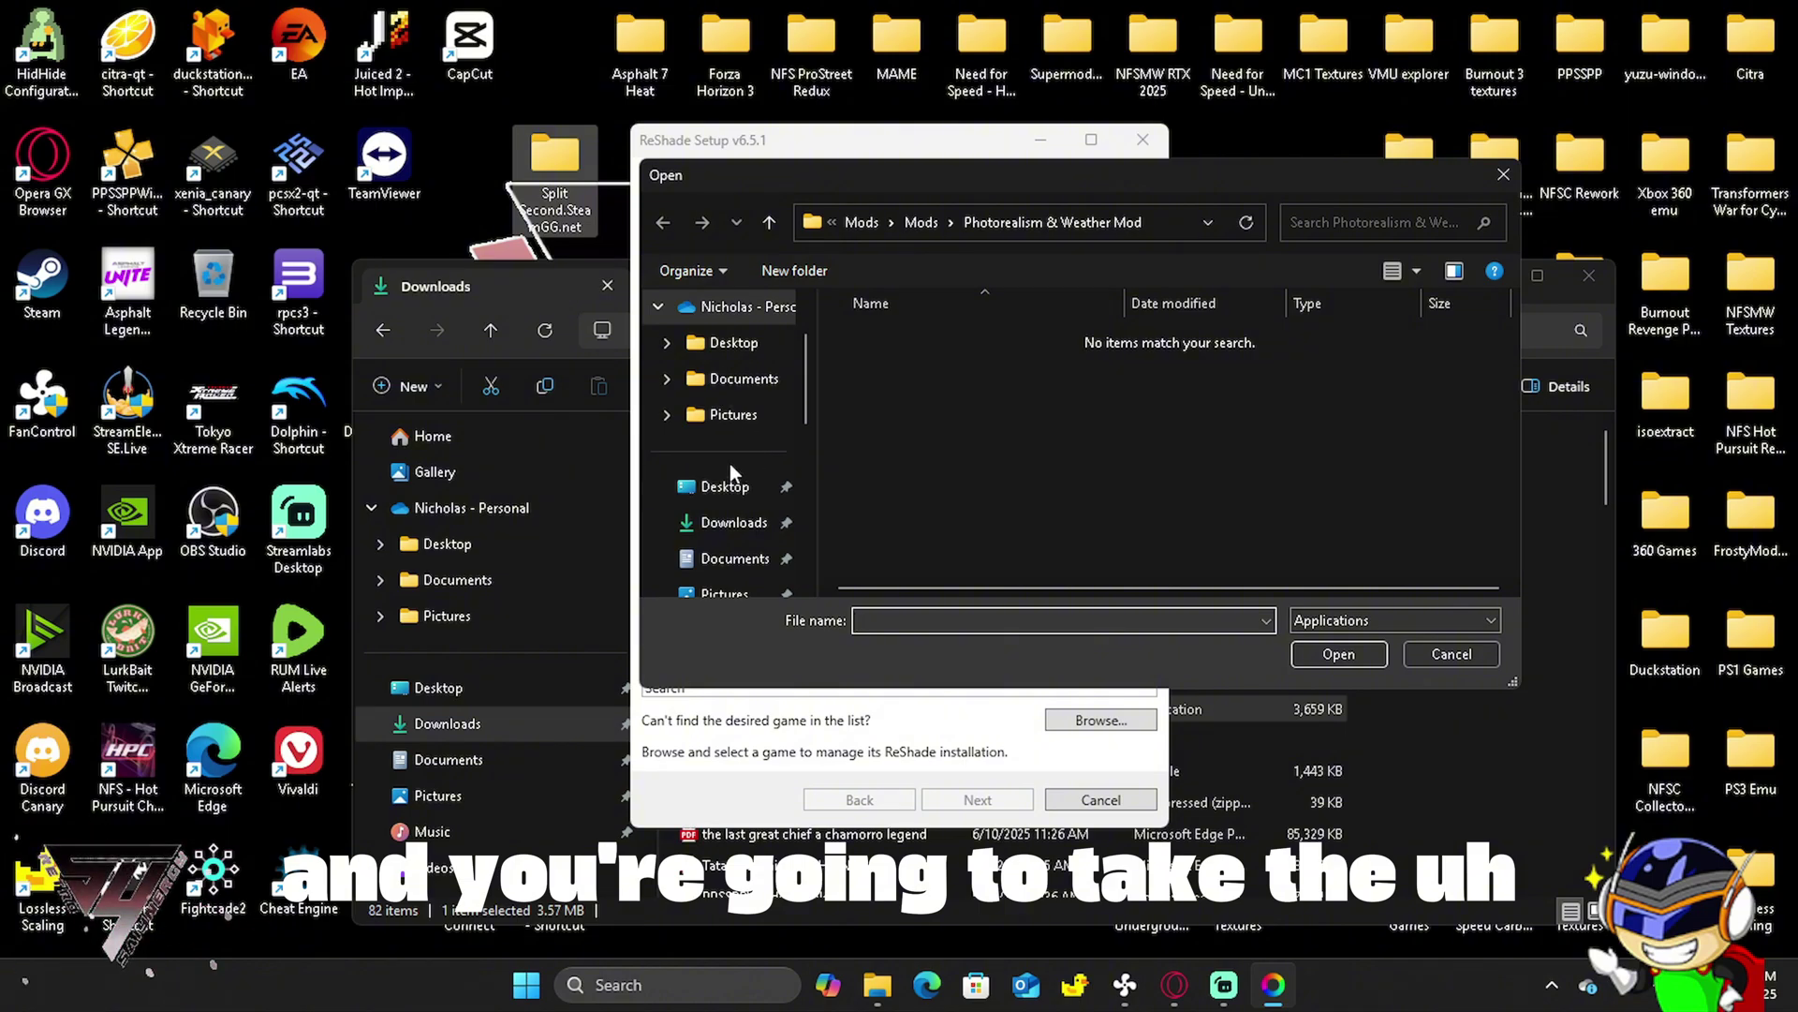
scroll(737, 480, up, 5)
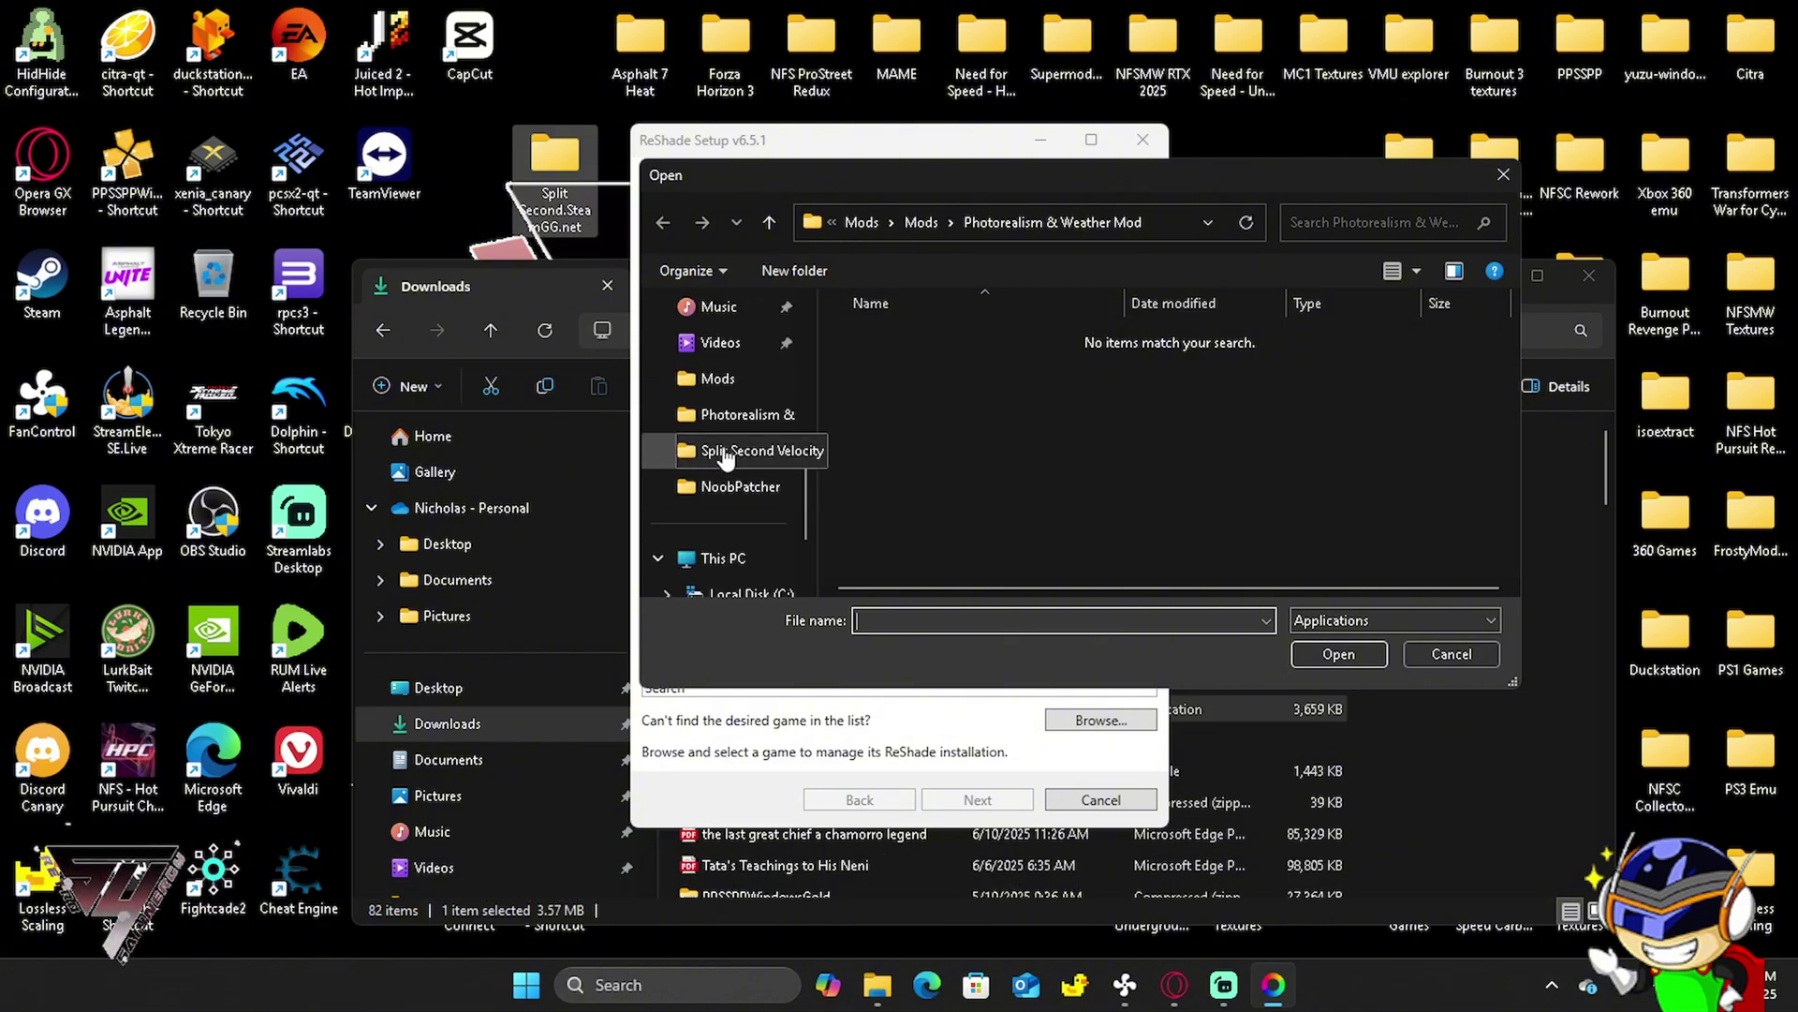
click(726, 379)
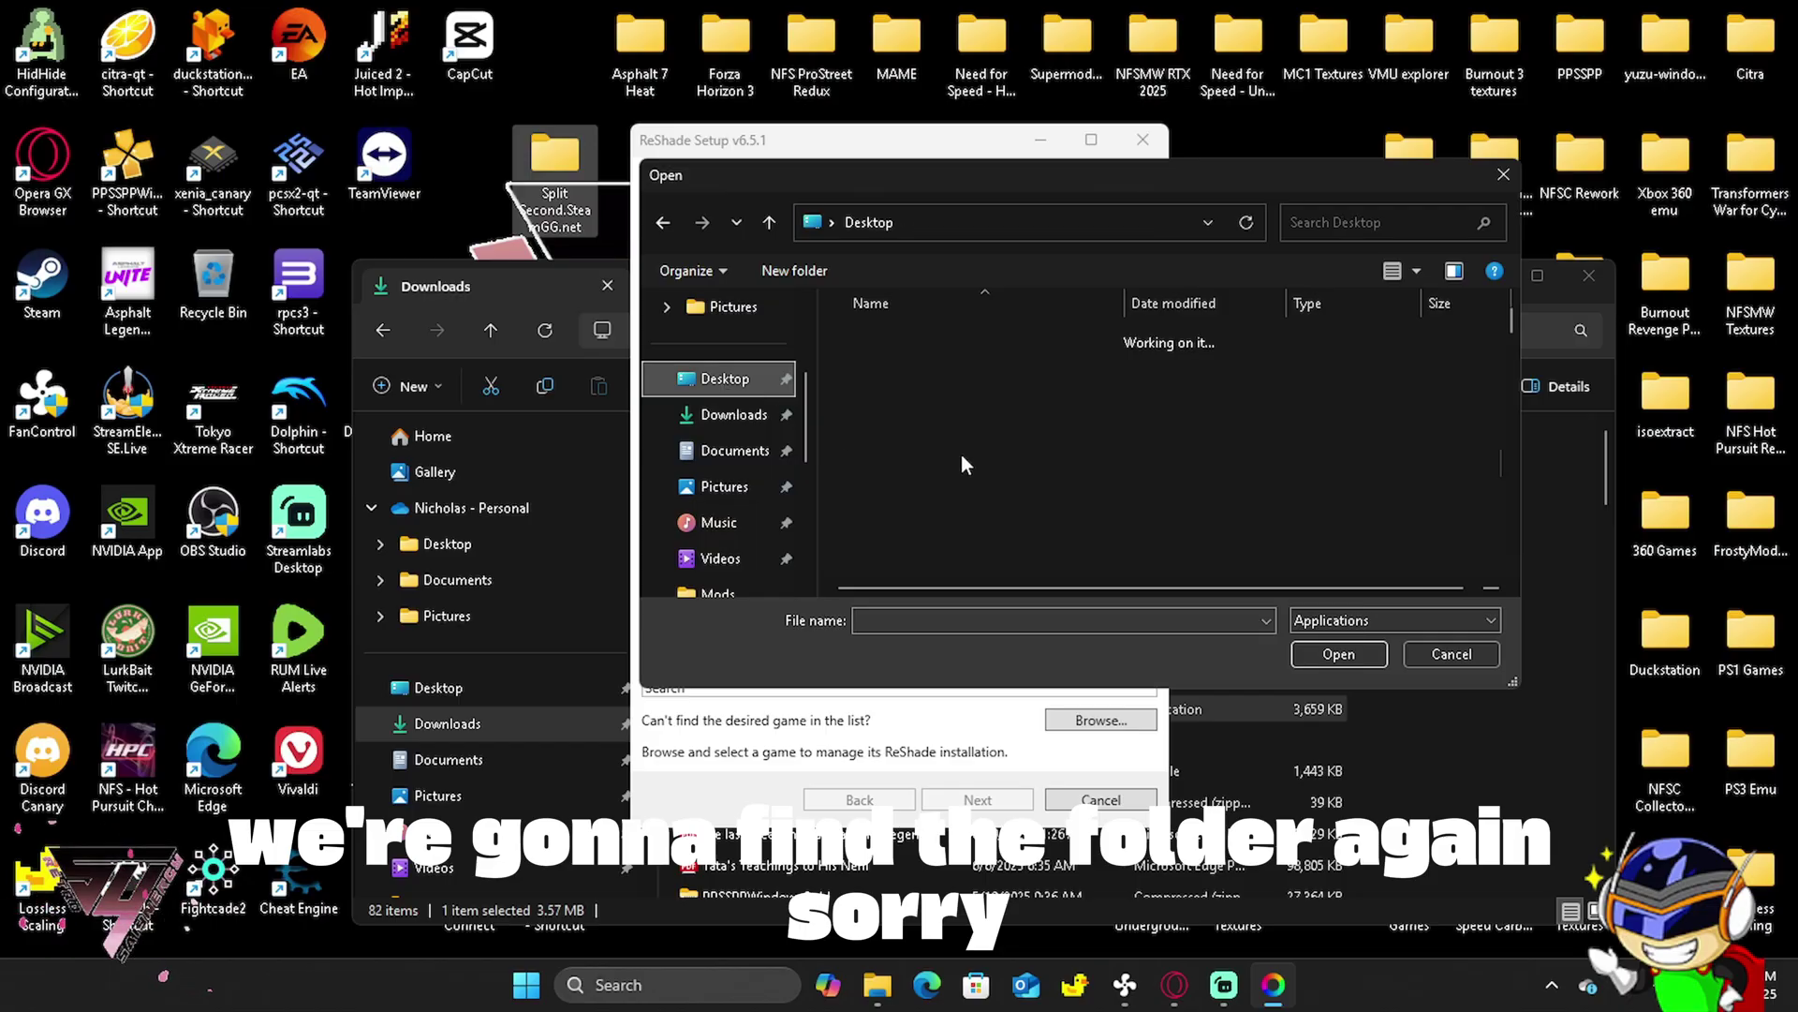
scroll(981, 495, down, 4)
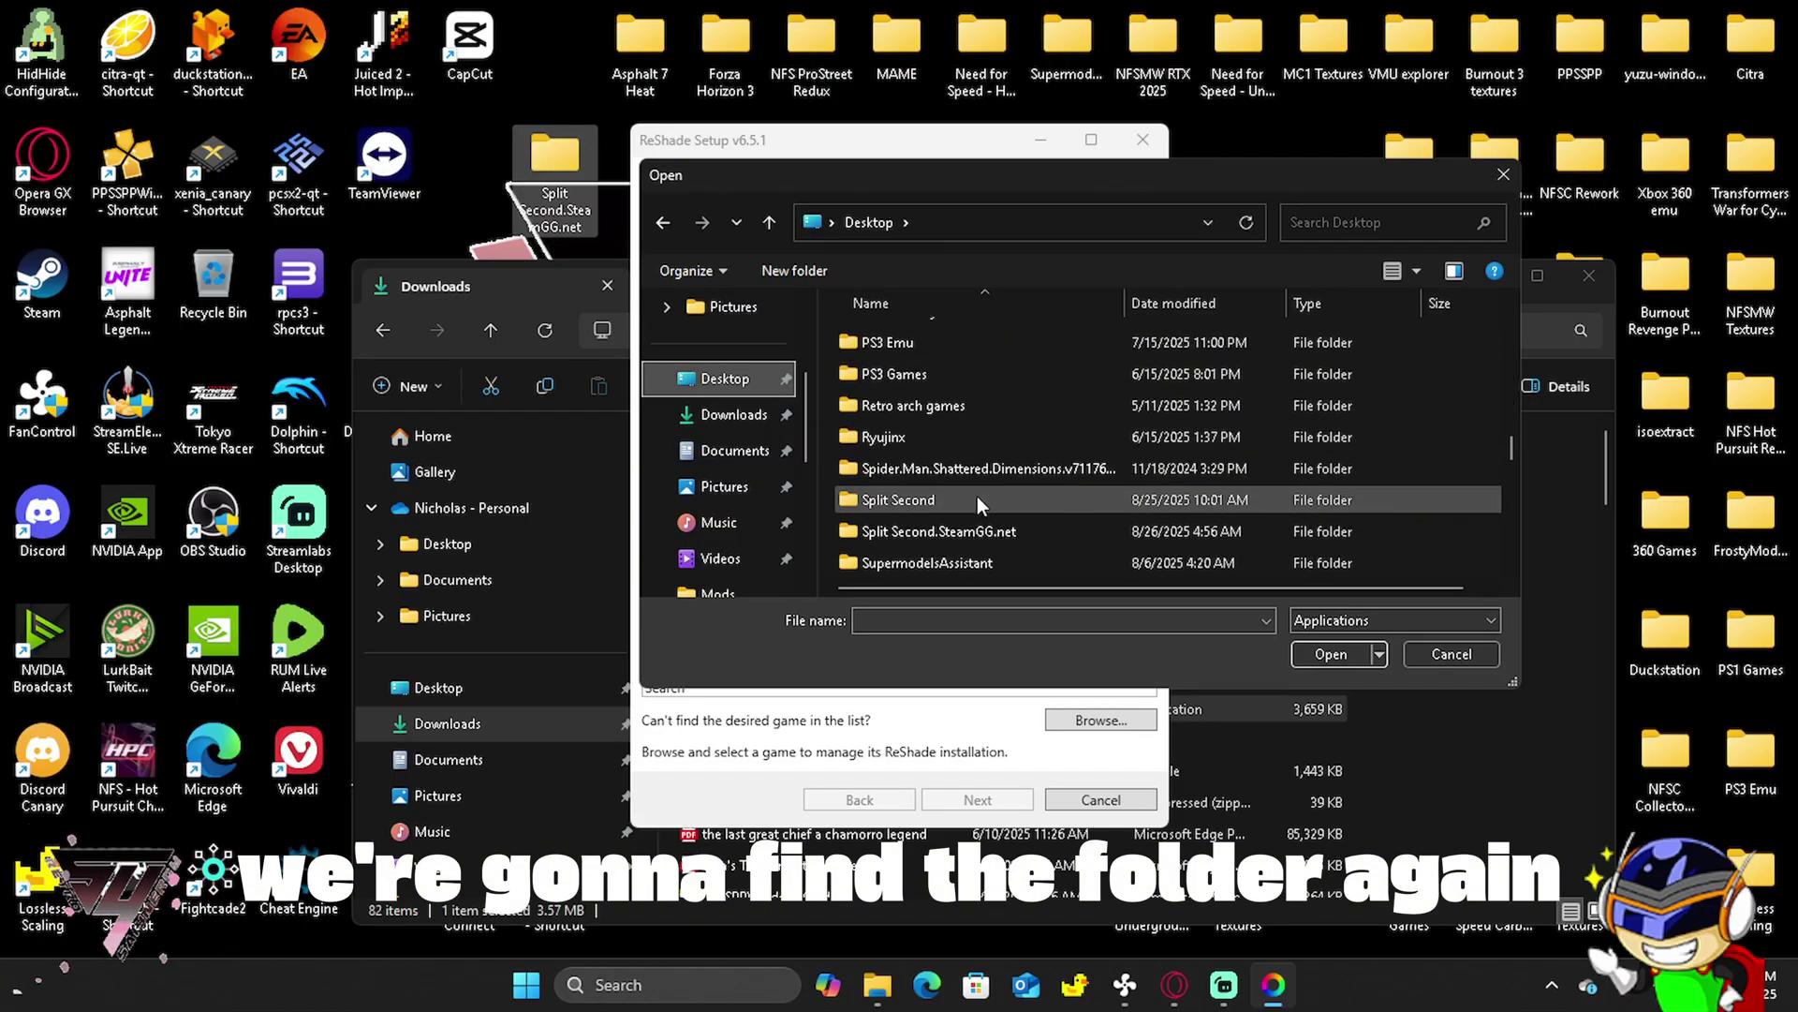
click(977, 532)
double_click(978, 532)
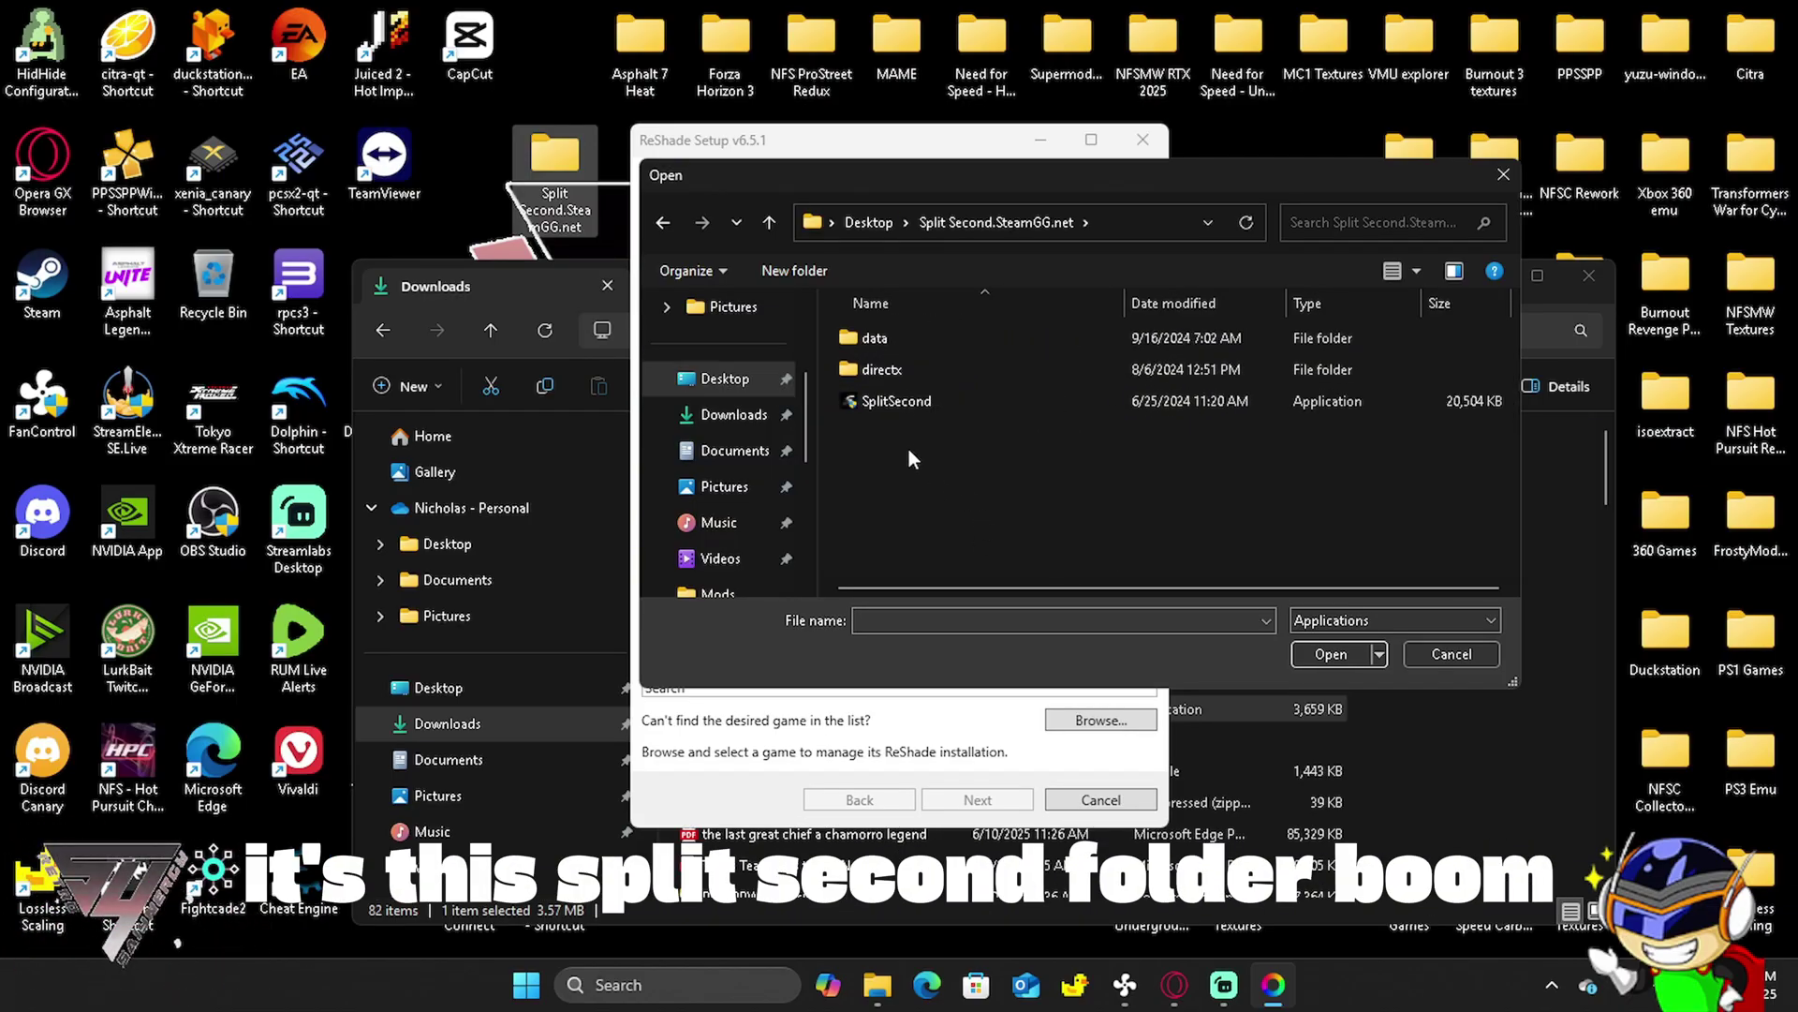
click(908, 403)
click(1320, 654)
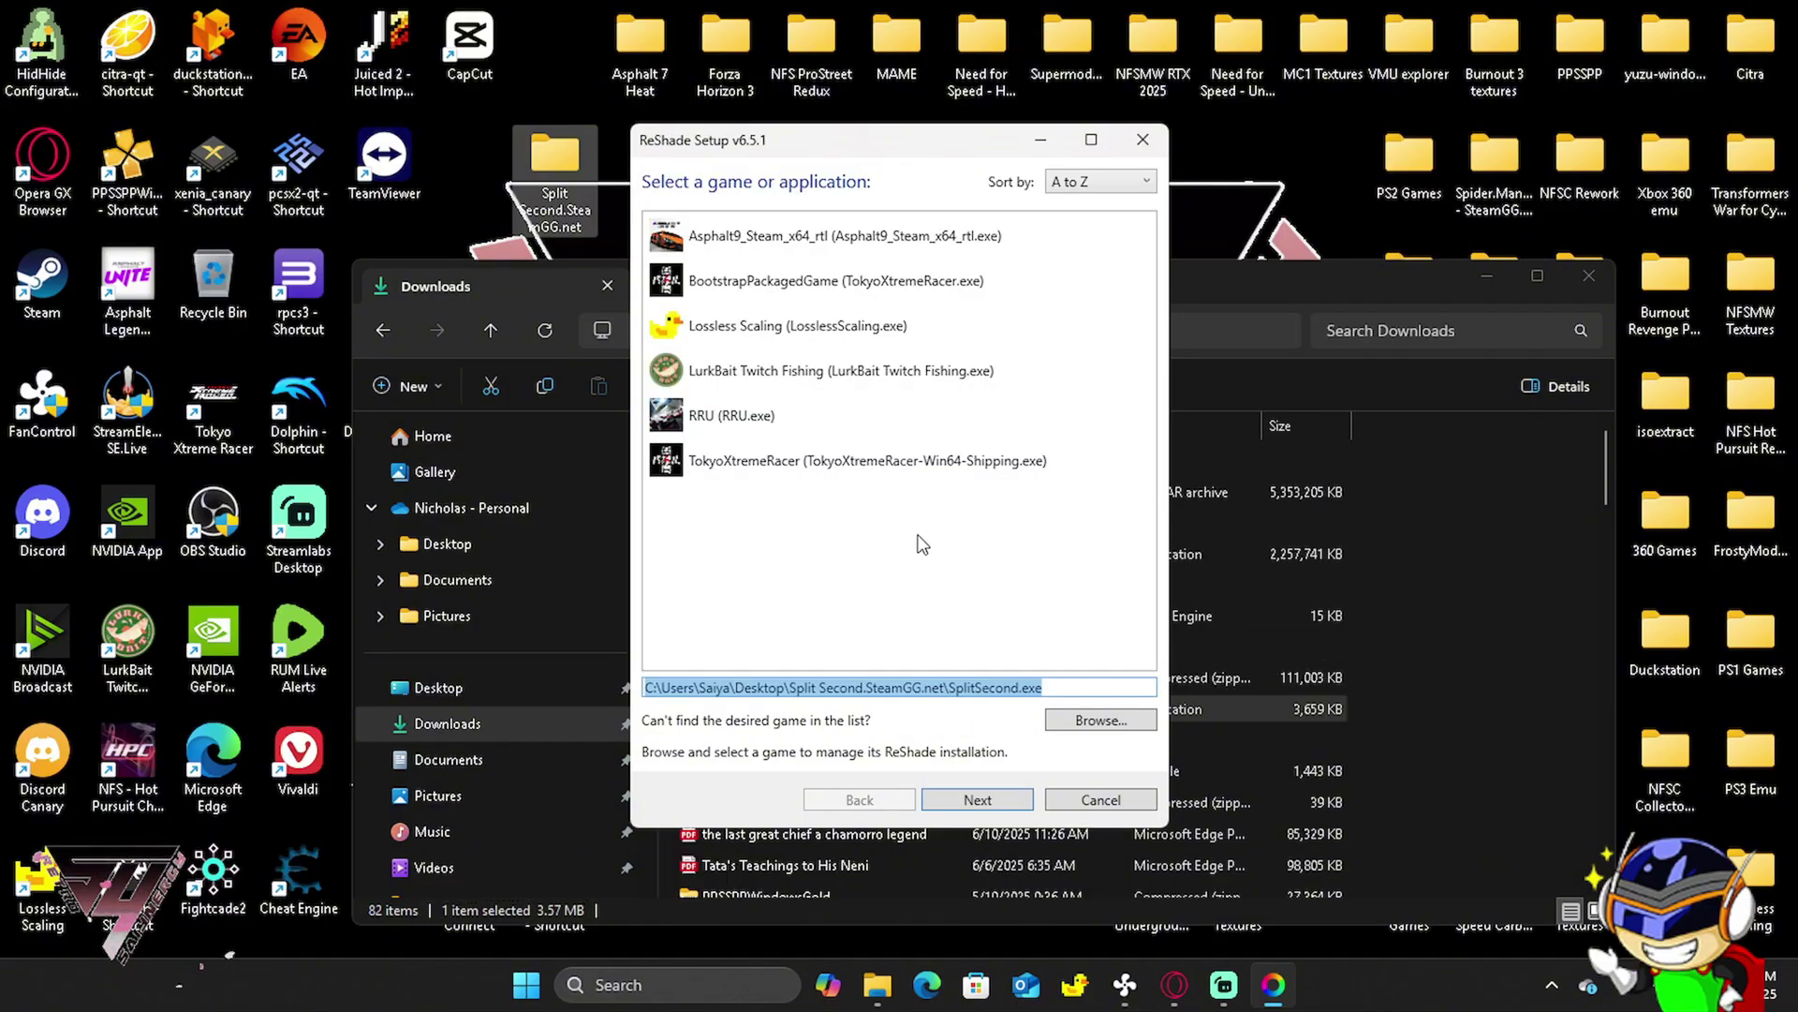
click(984, 783)
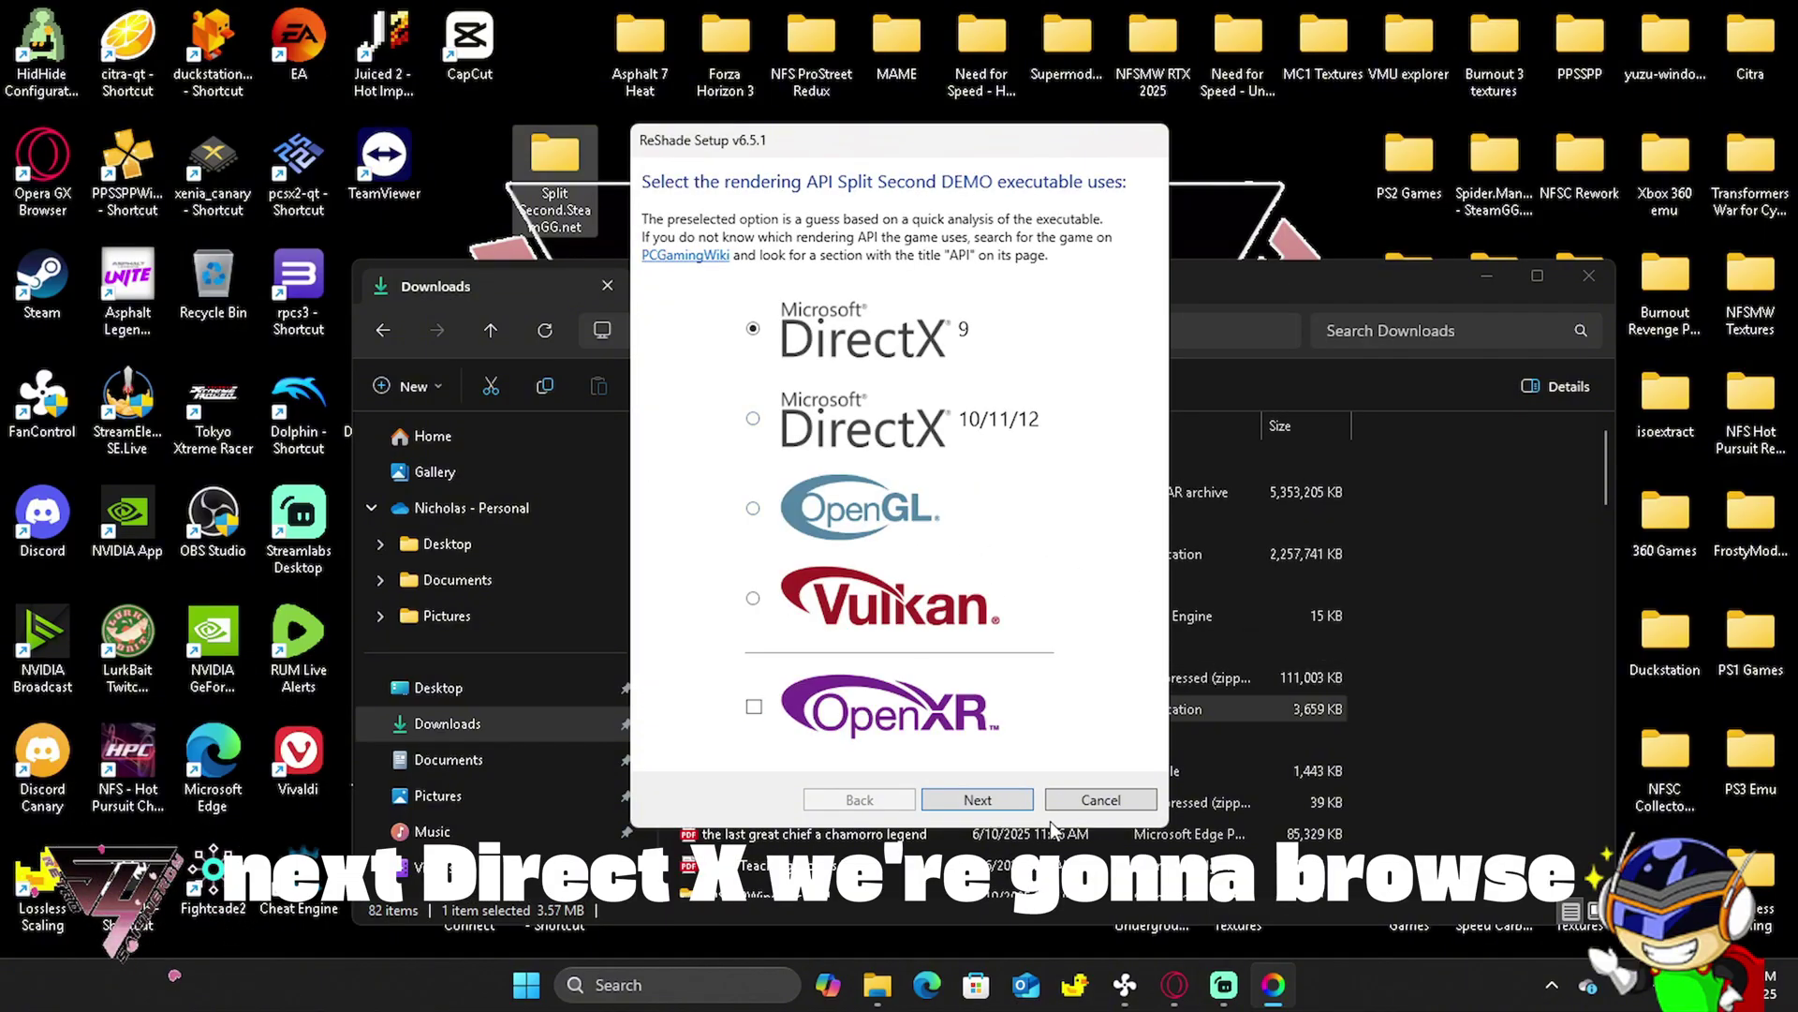
Install ReShade for DirectX 9 using the Download preset from the Photorealism & Weather Mod folder inside Mods, and finish the setup.
click(1008, 801)
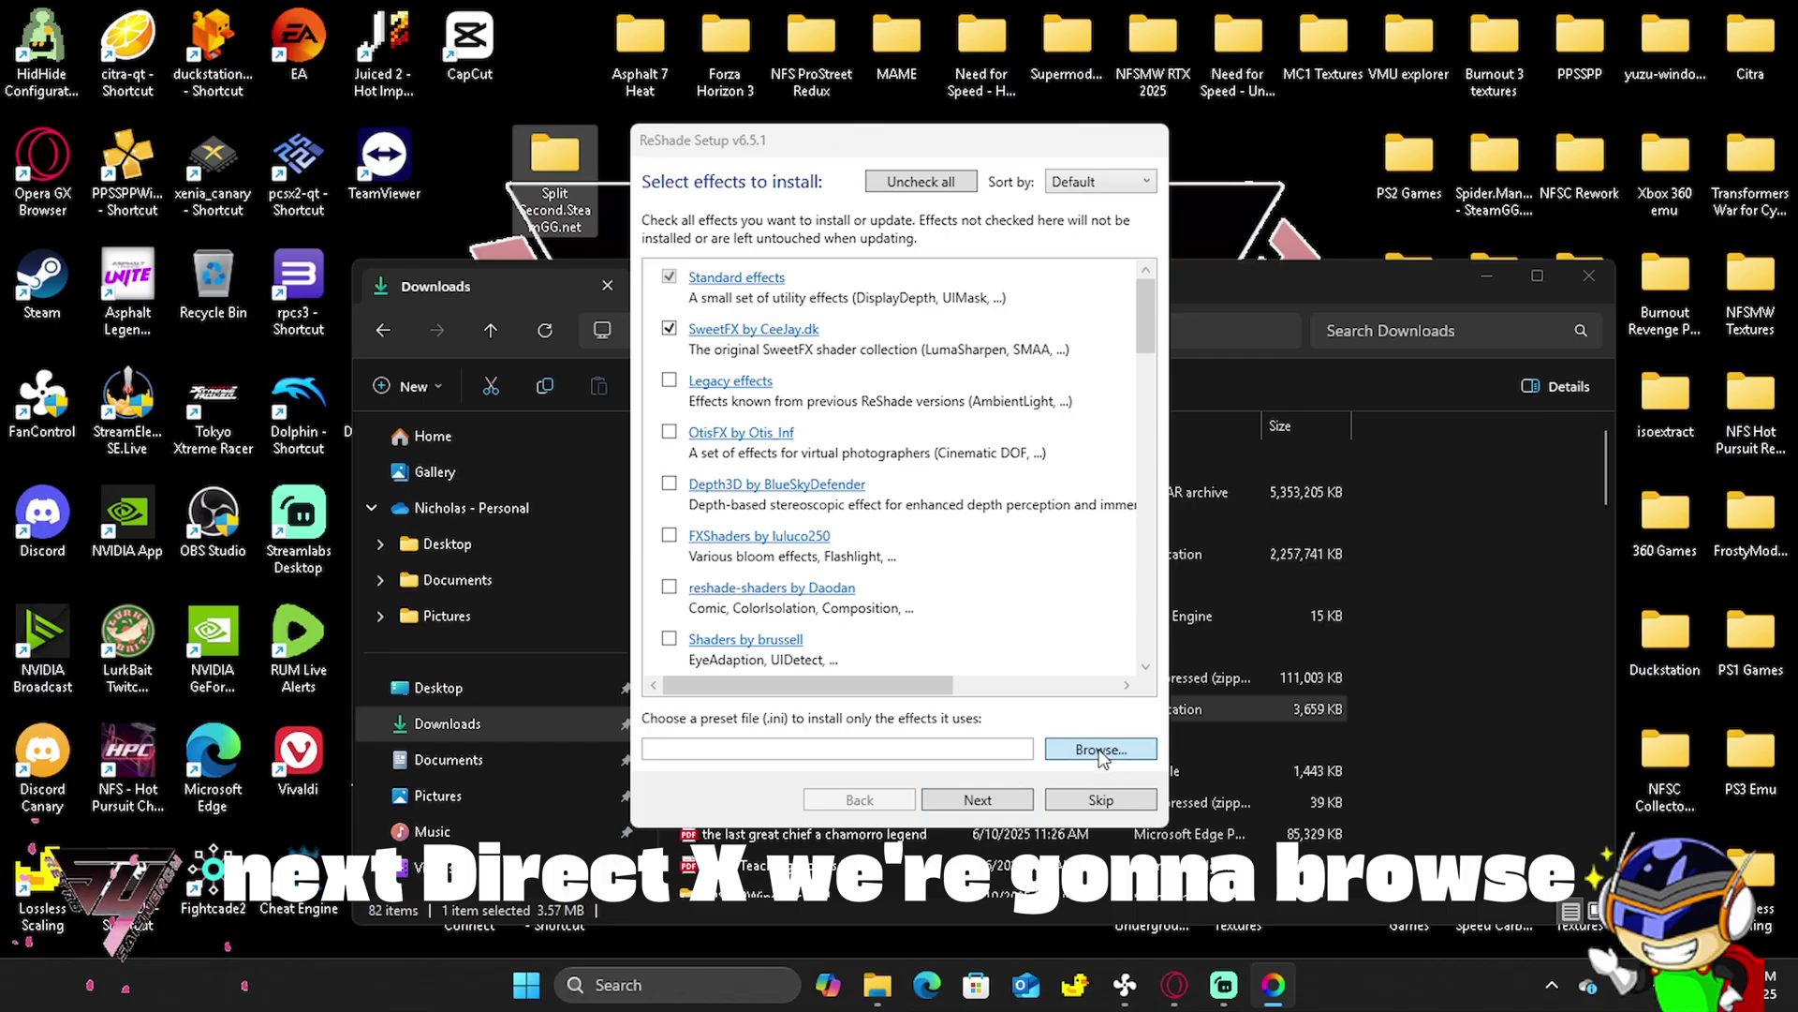
click(1101, 751)
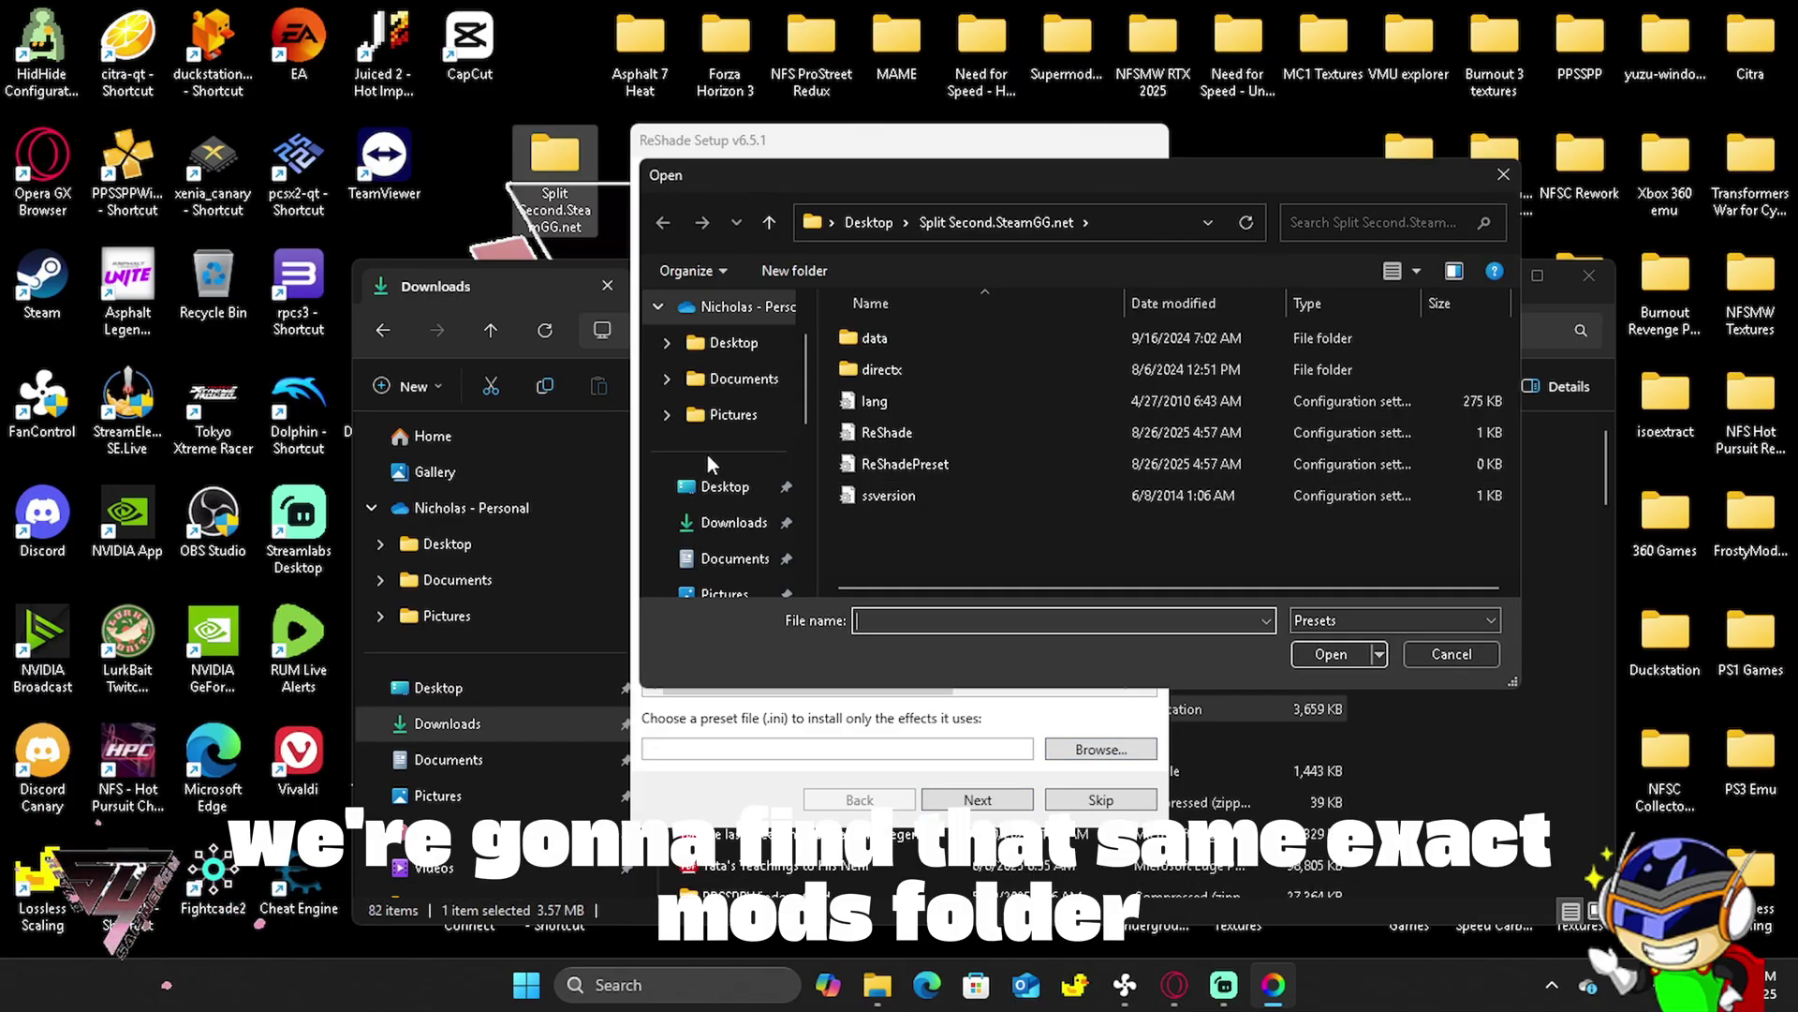
scroll(717, 469, down, 5)
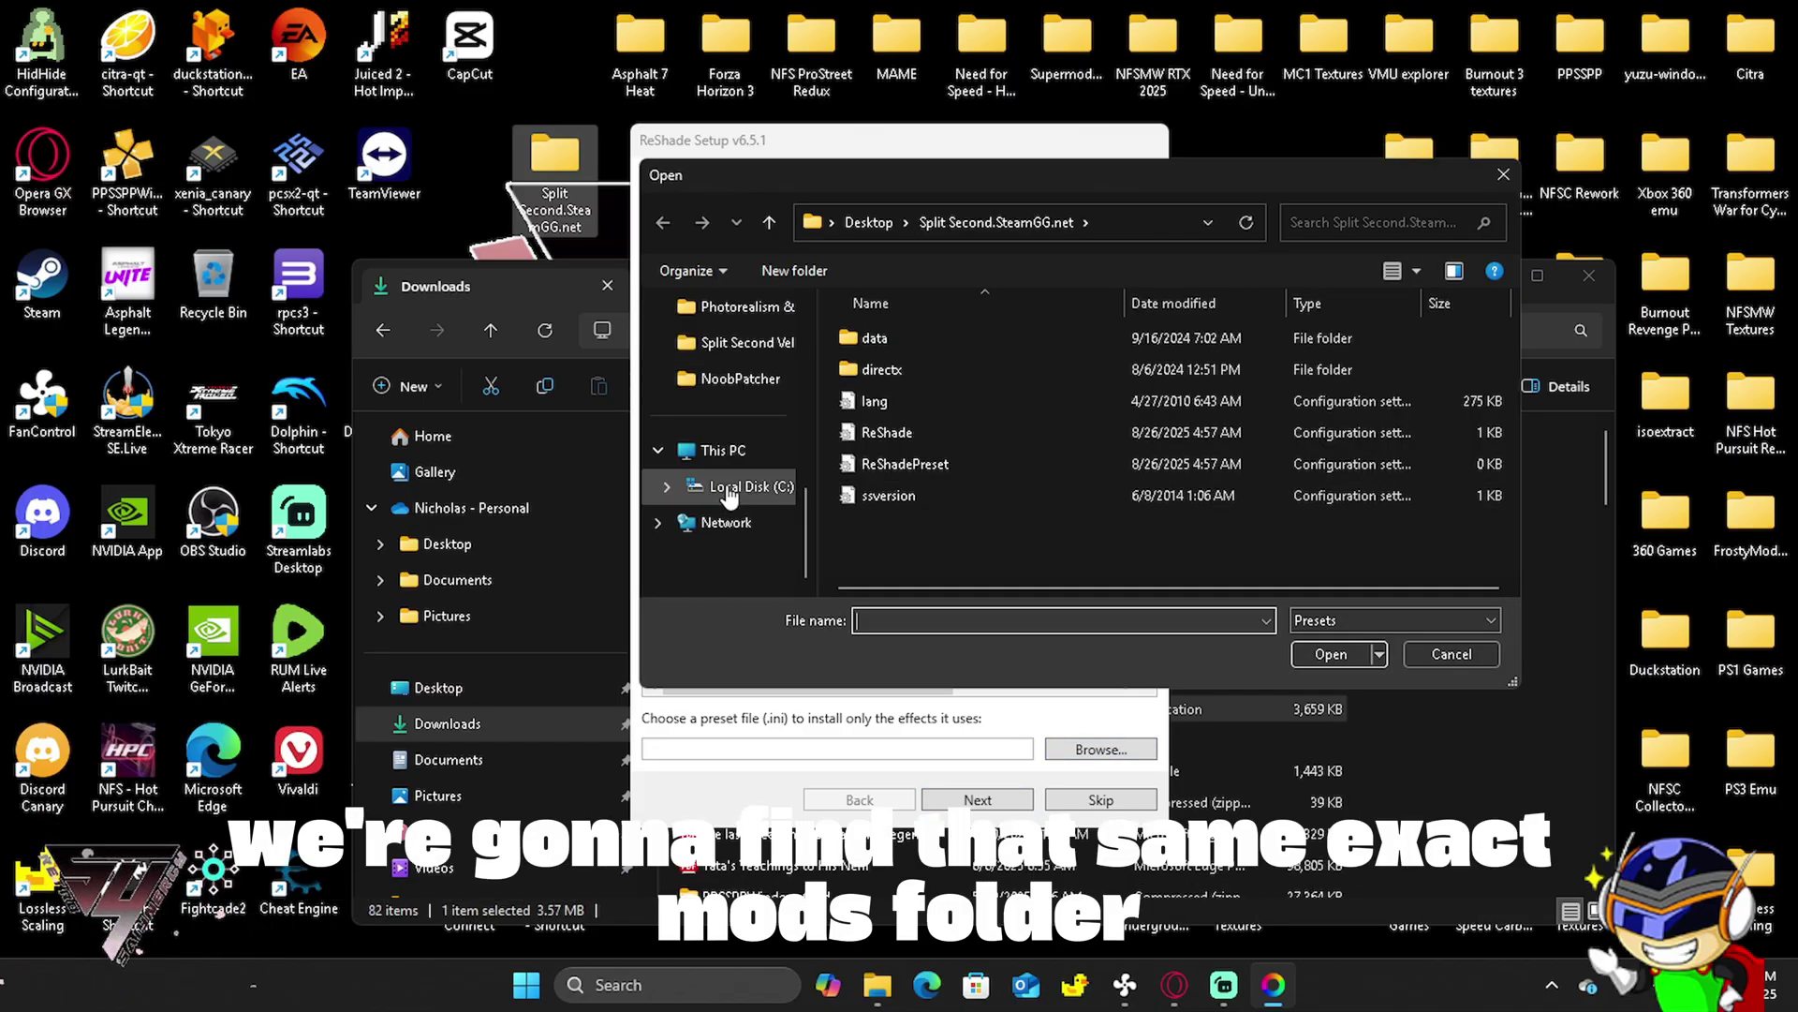
scroll(729, 496, up, 3)
click(730, 487)
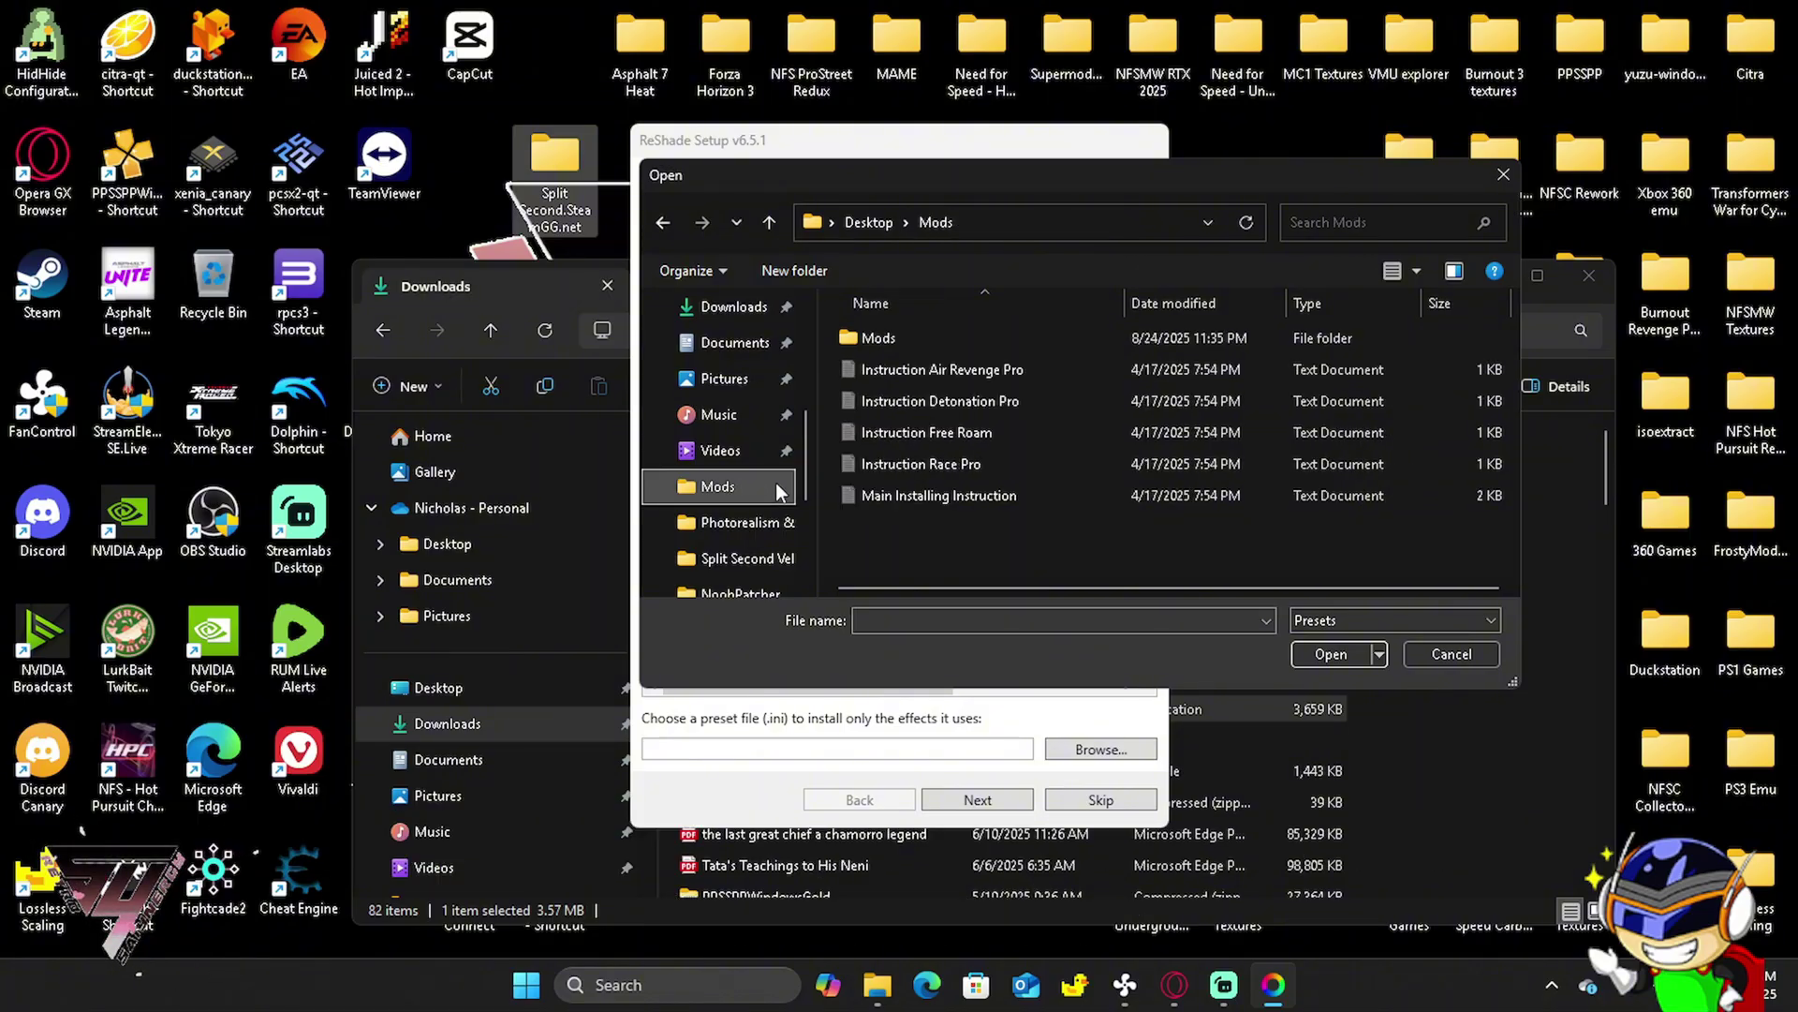
double_click(870, 341)
double_click(894, 373)
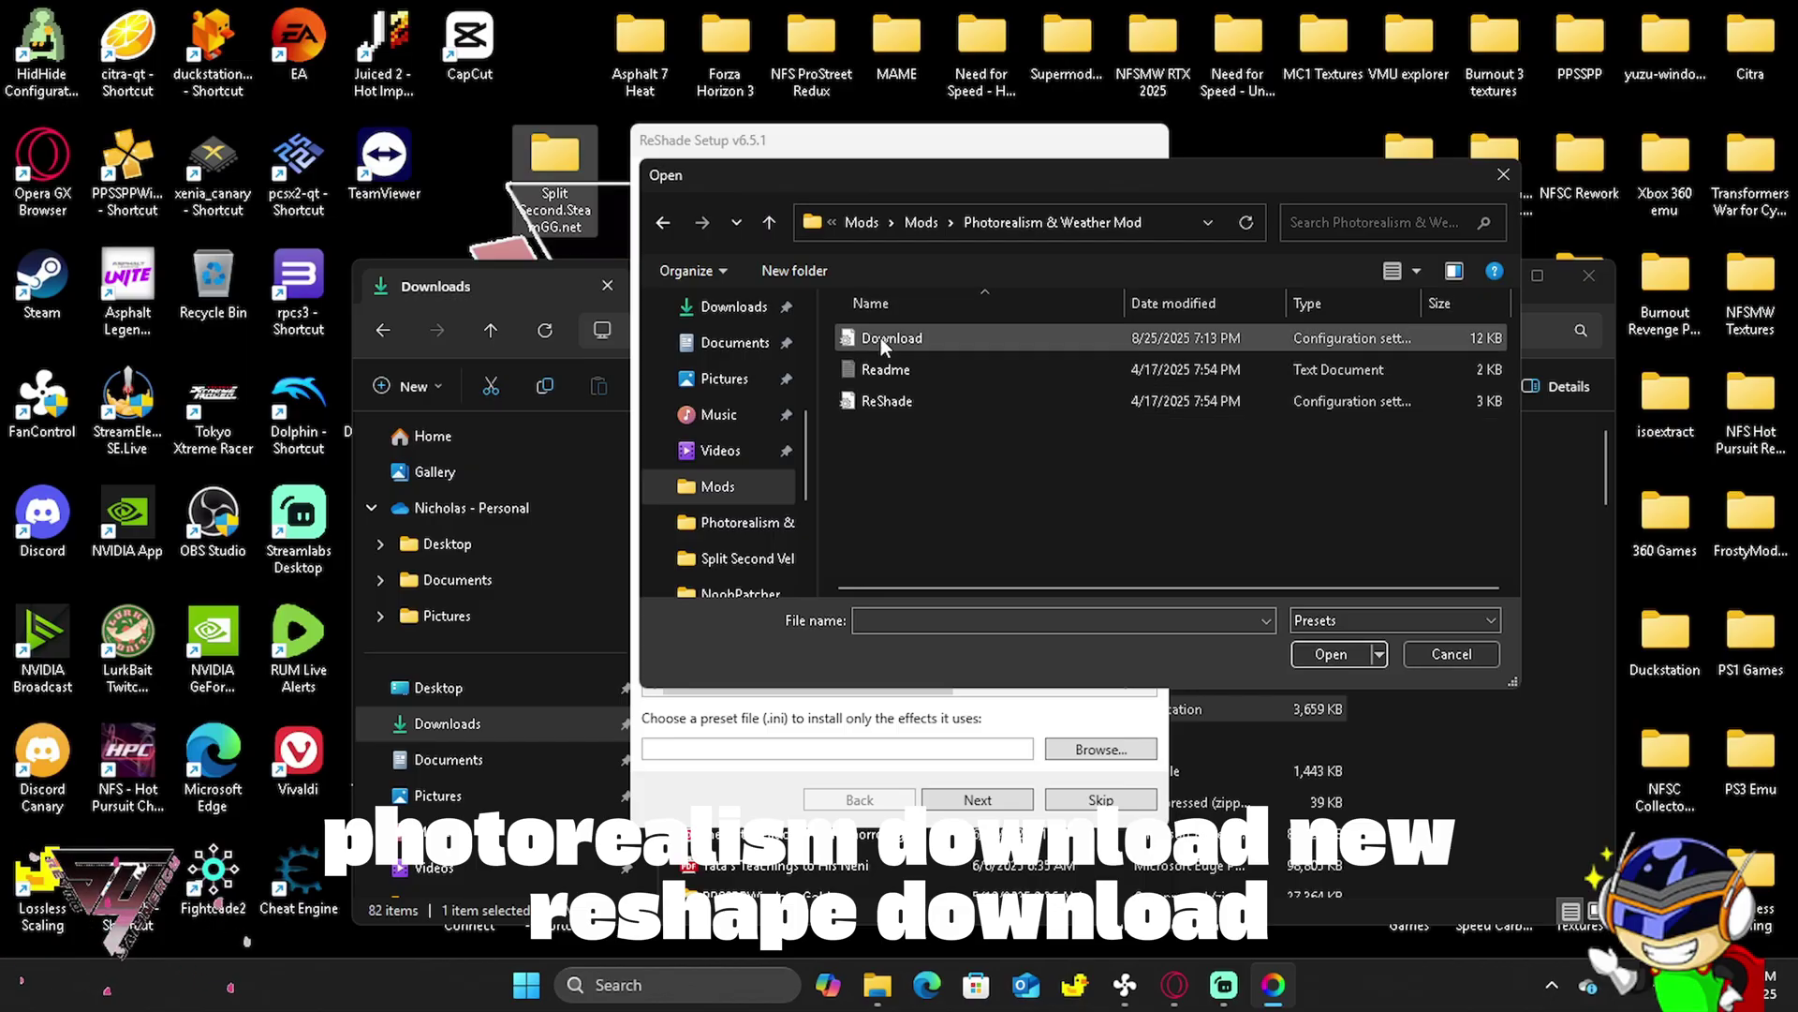
click(881, 337)
click(1331, 653)
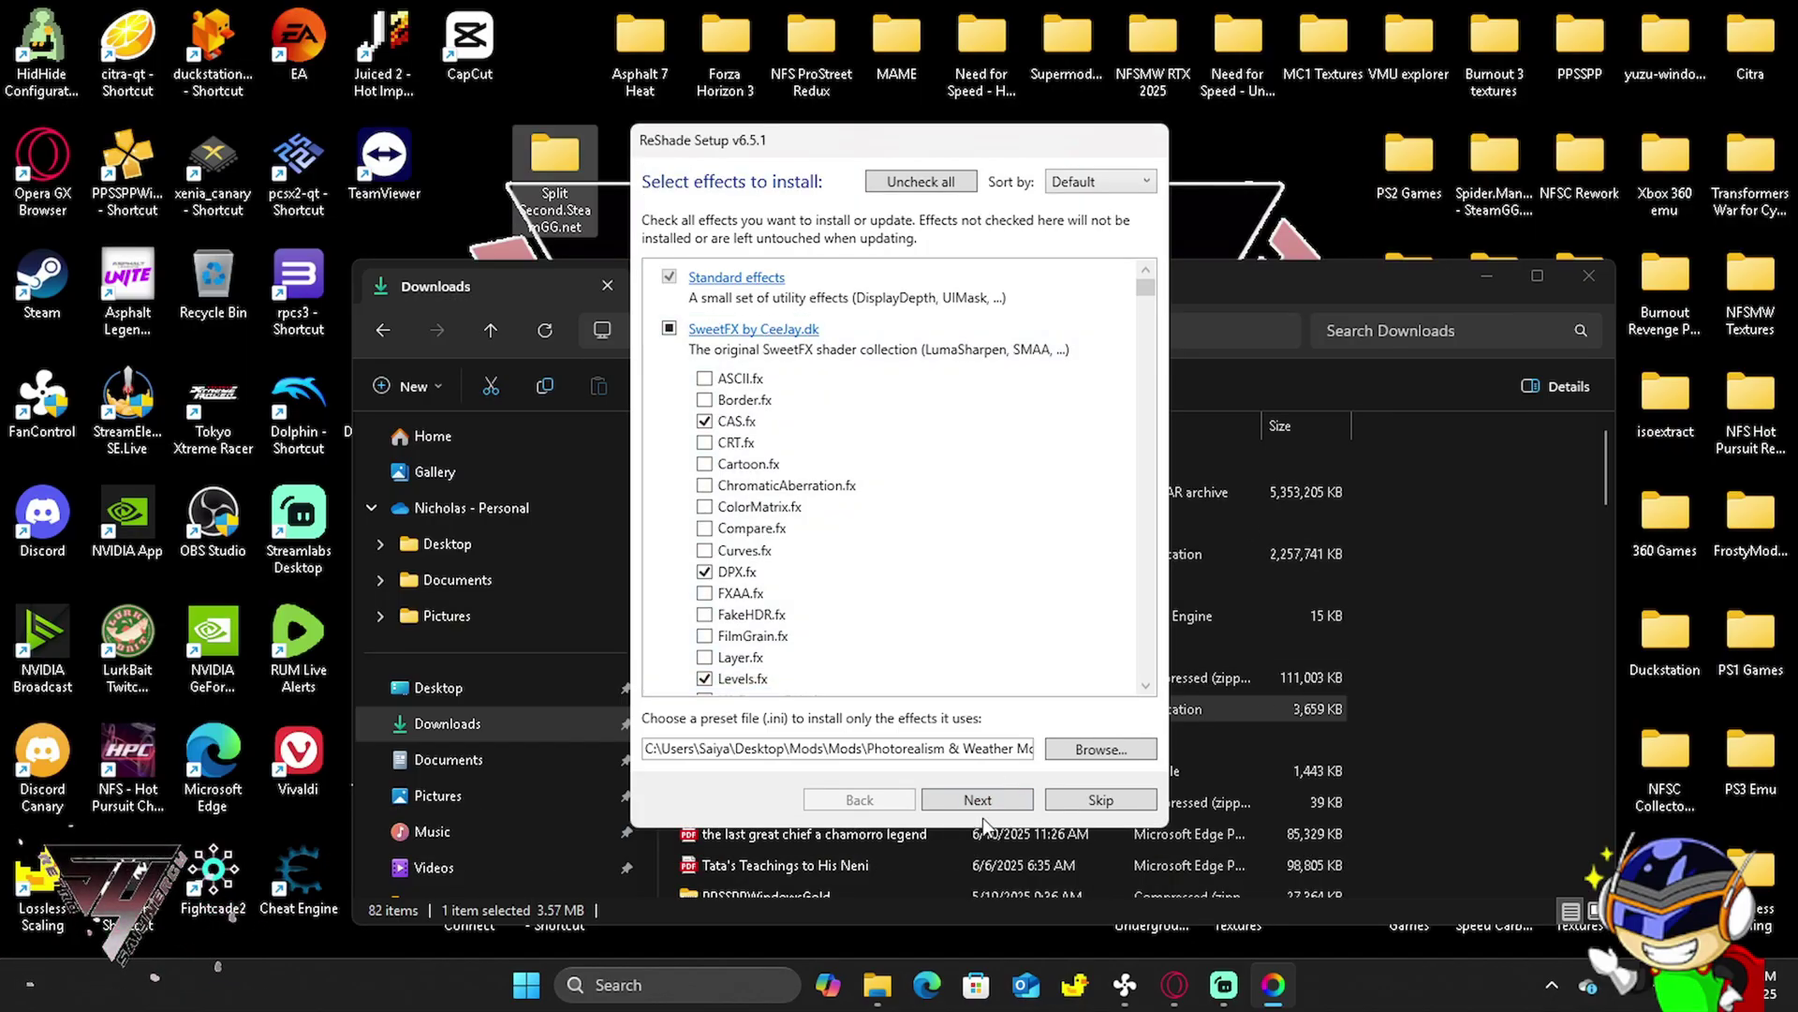
click(980, 803)
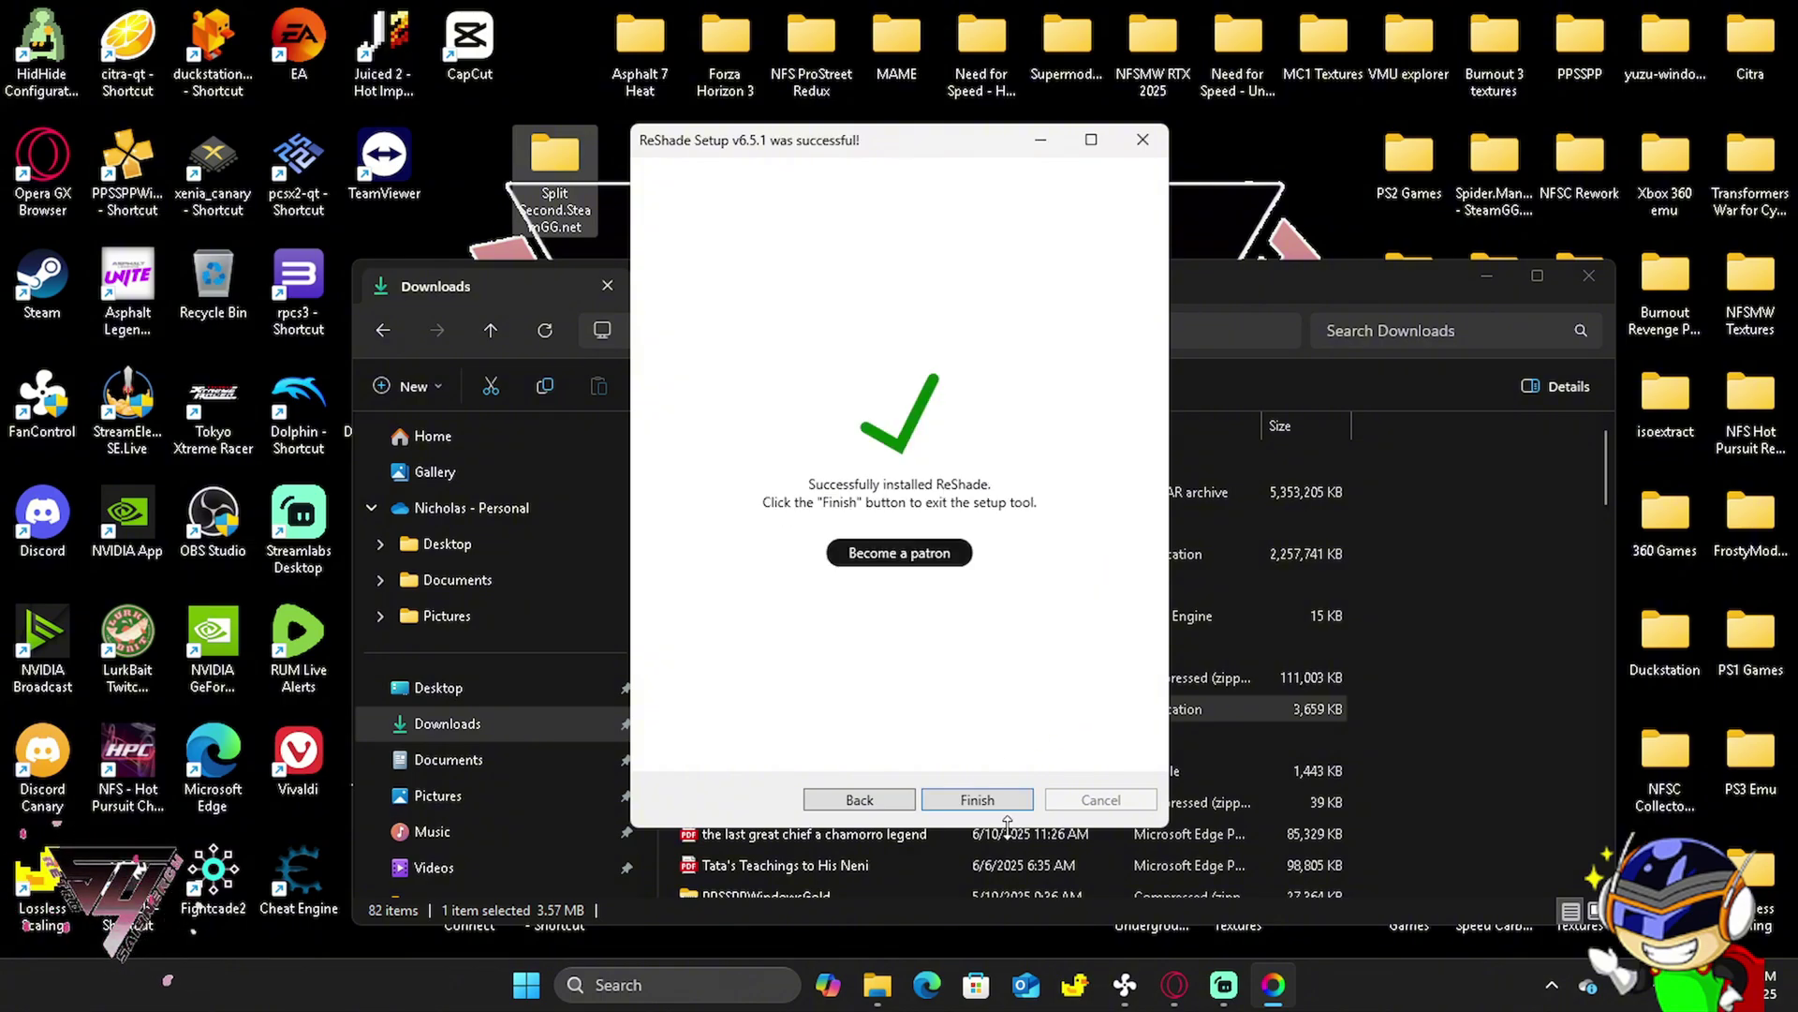
click(992, 802)
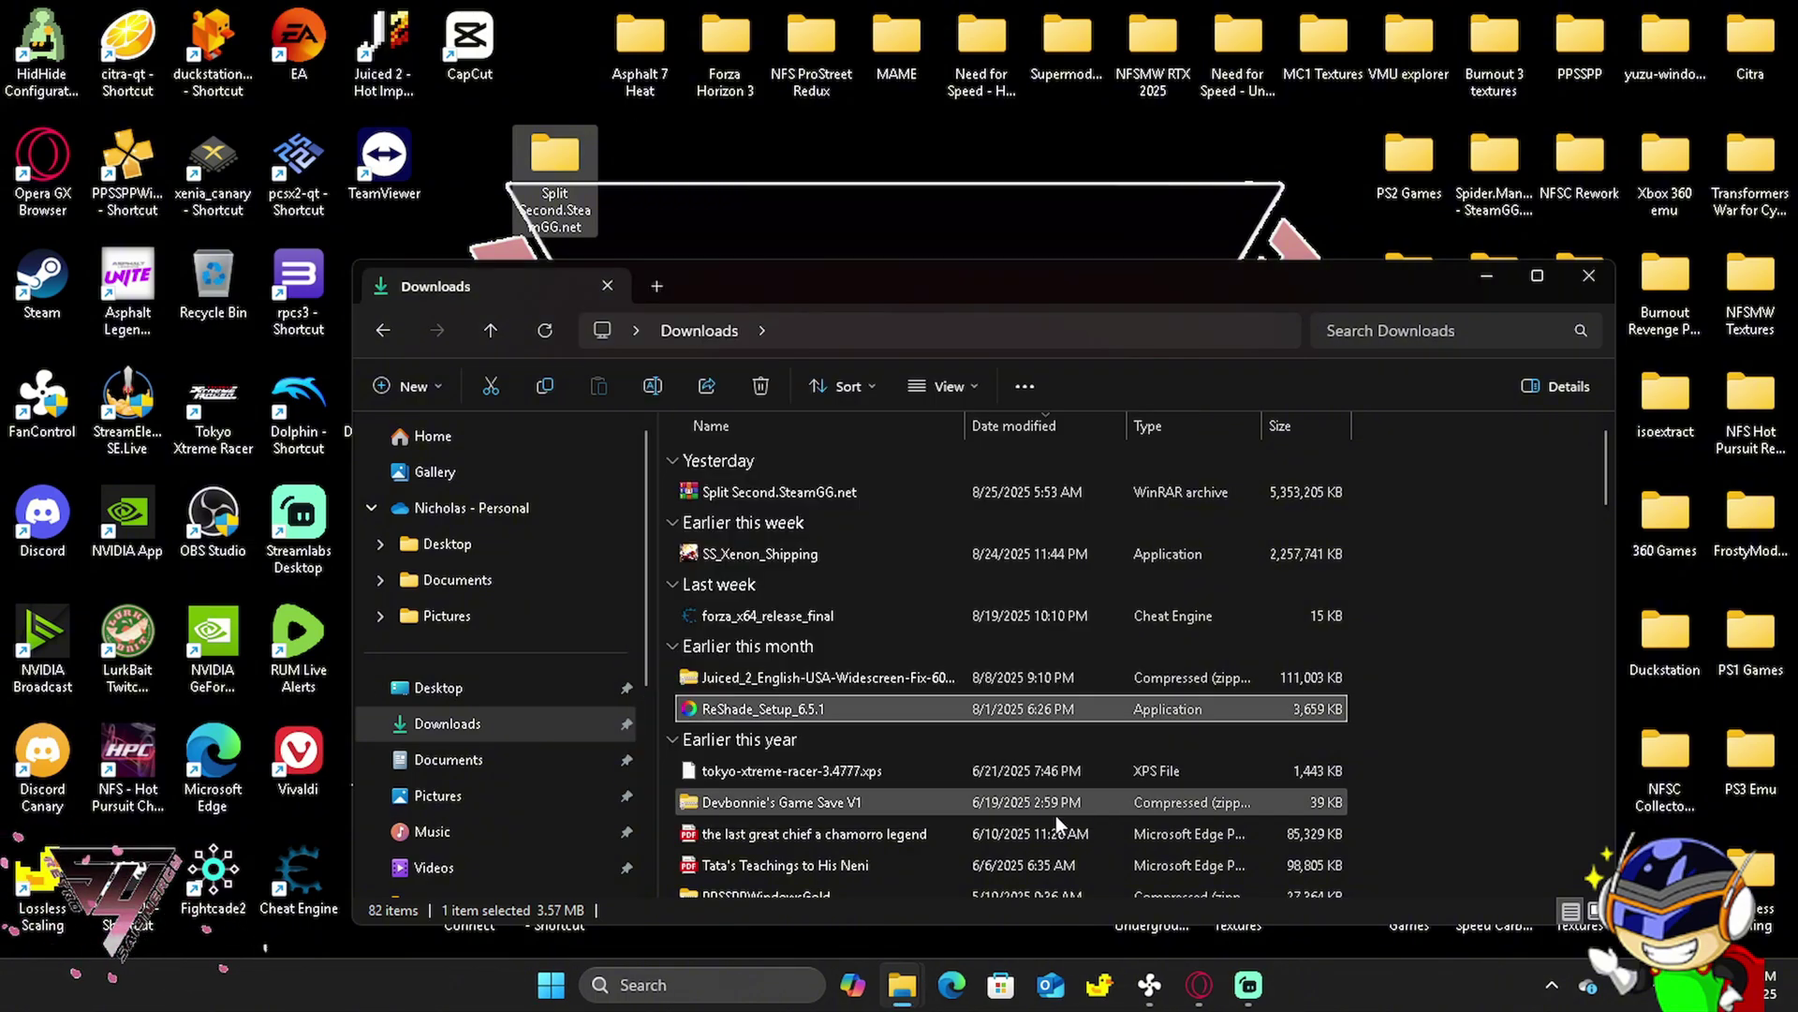
Check the SplitSecond application in the desktop folder Split Second.SteamGG.net, clearing the Downloads and game folder windows away.
click(1487, 277)
double_click(545, 194)
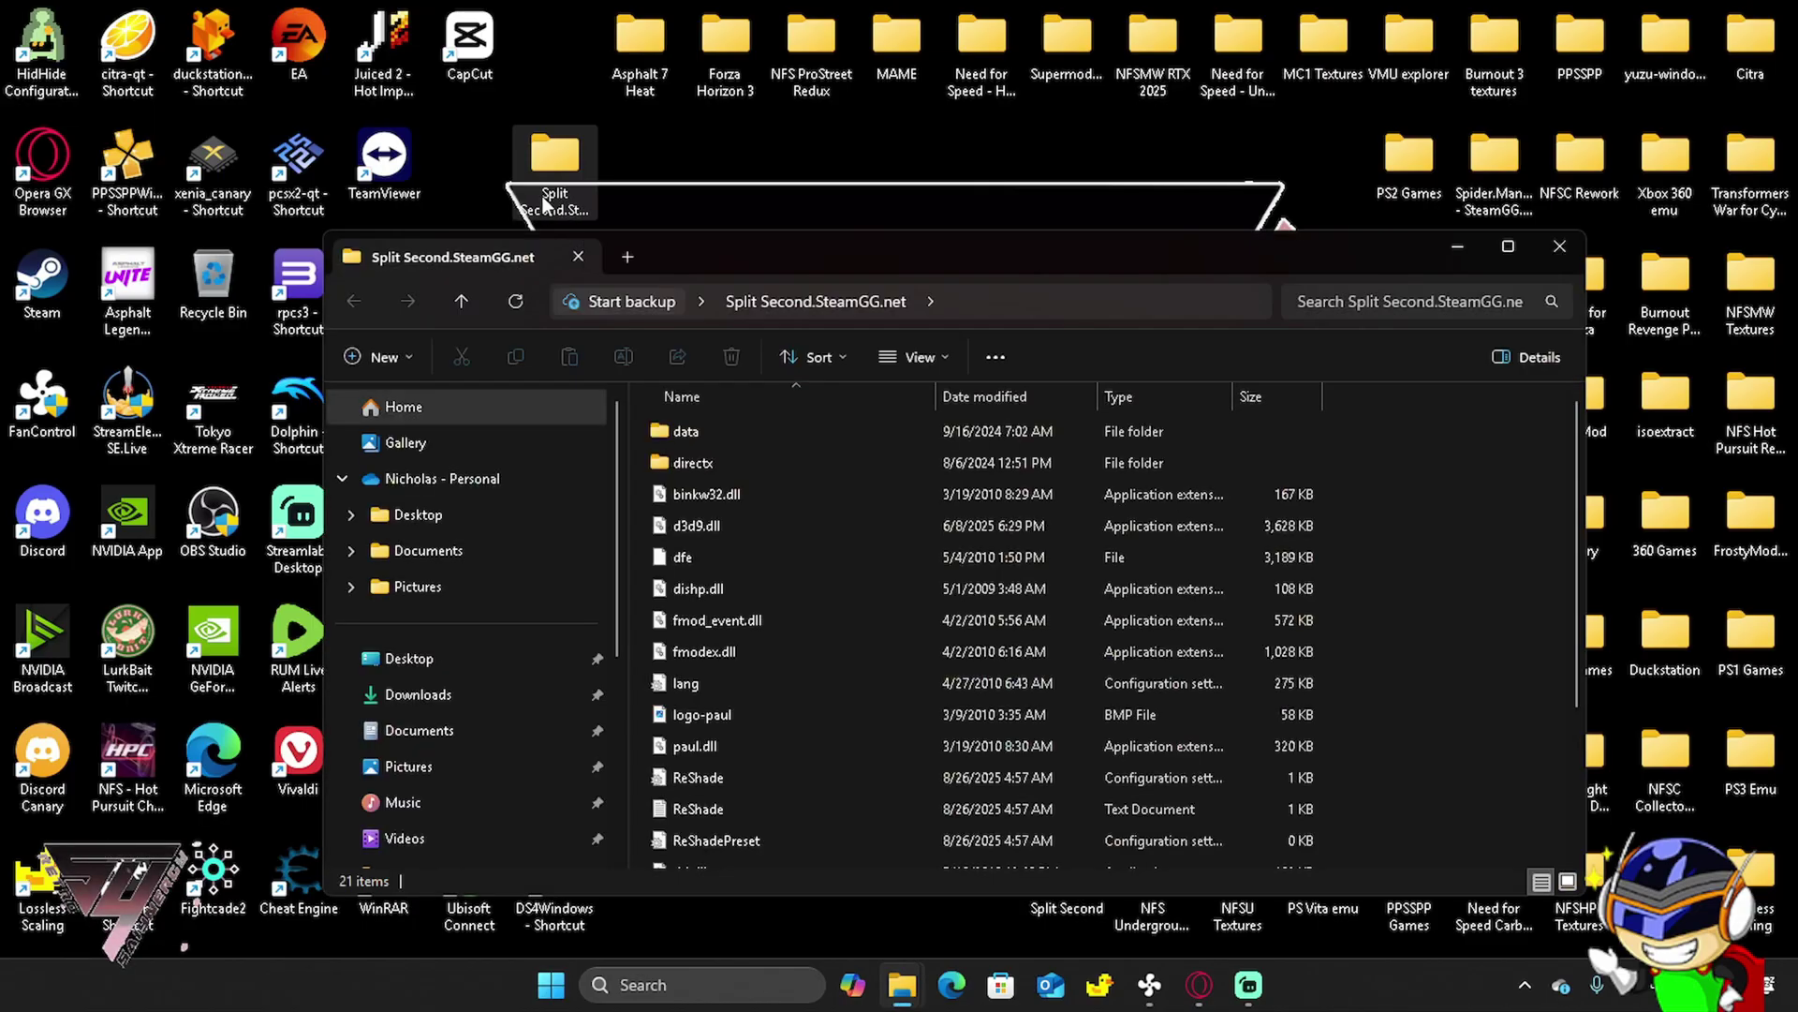
scroll(759, 704, down, 3)
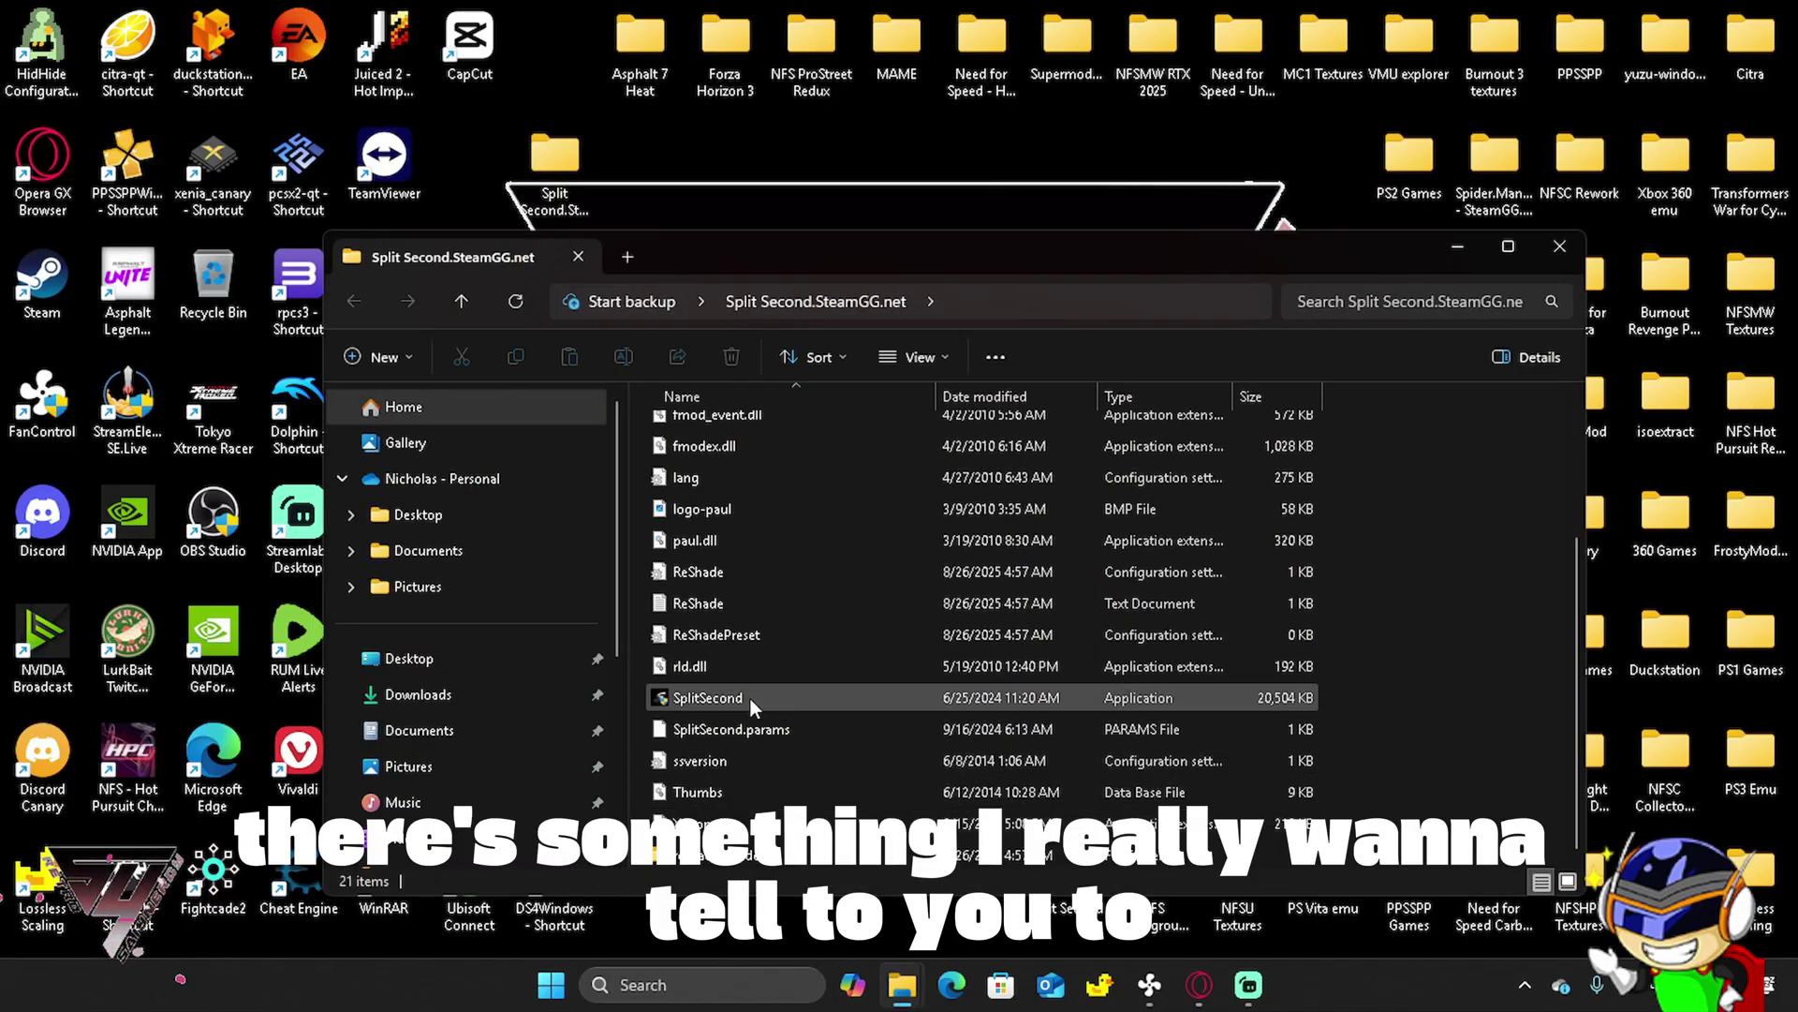
mouse_move(750, 699)
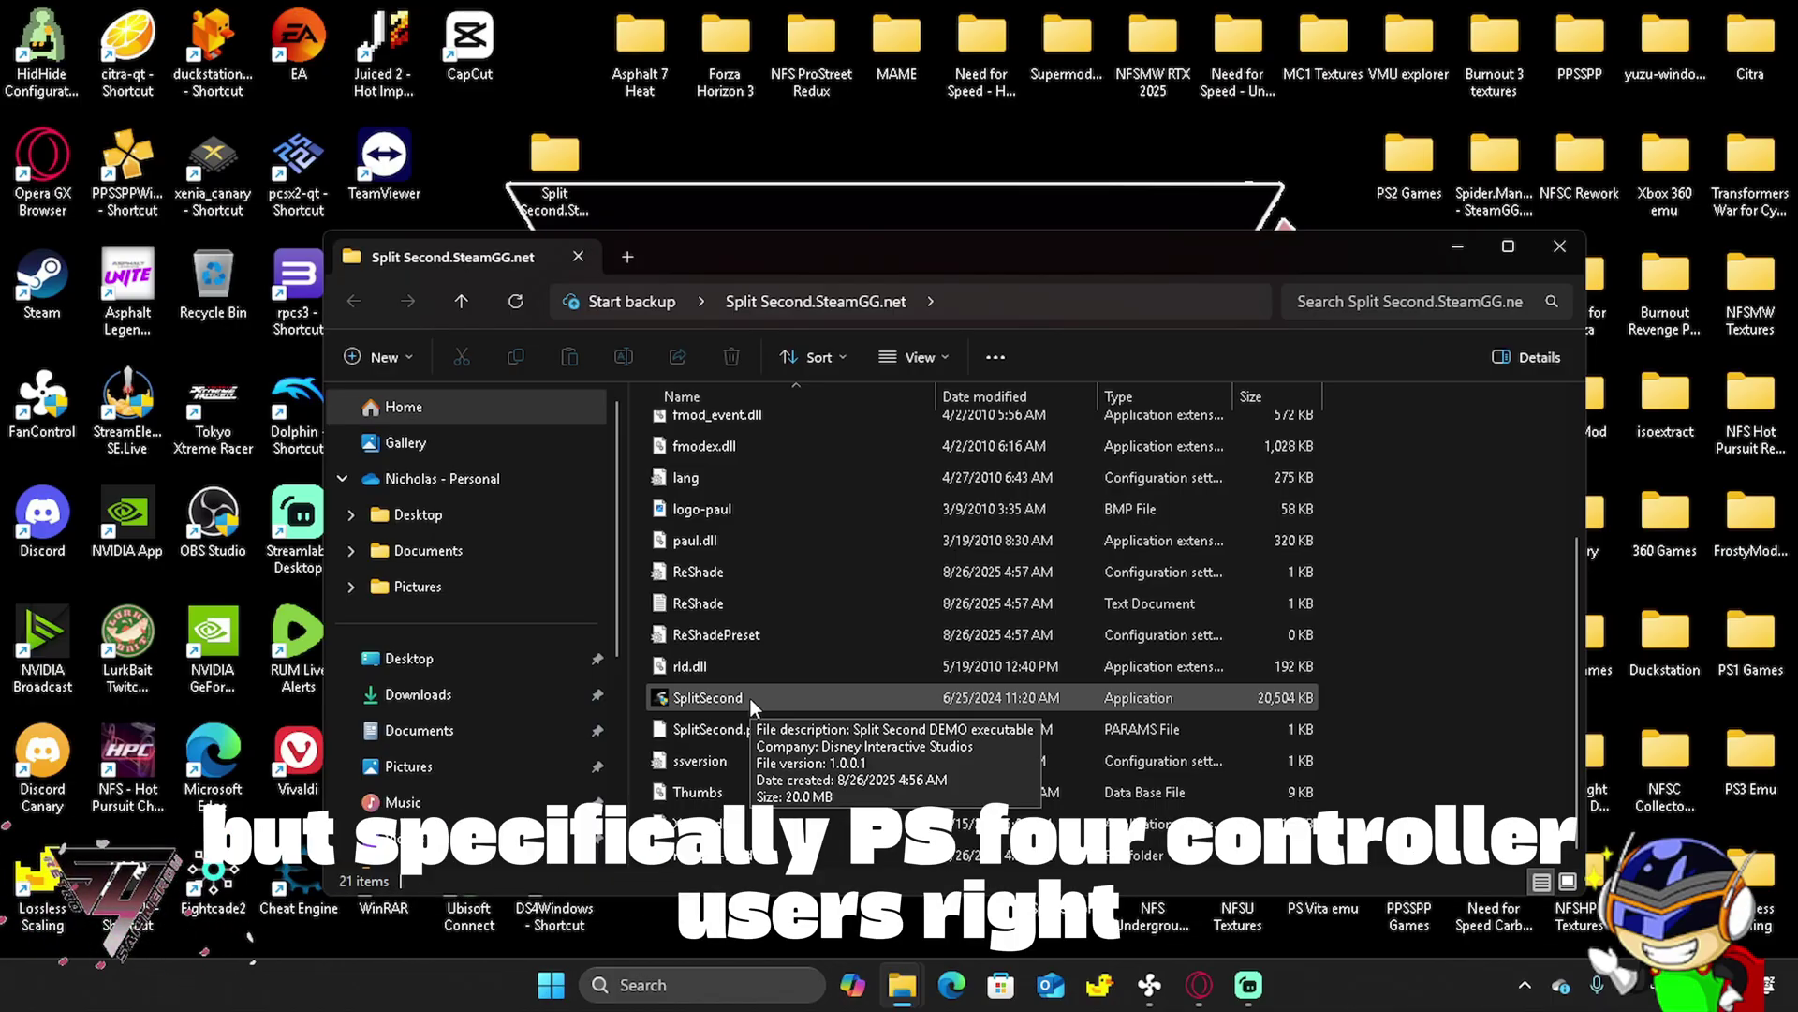
click(1455, 249)
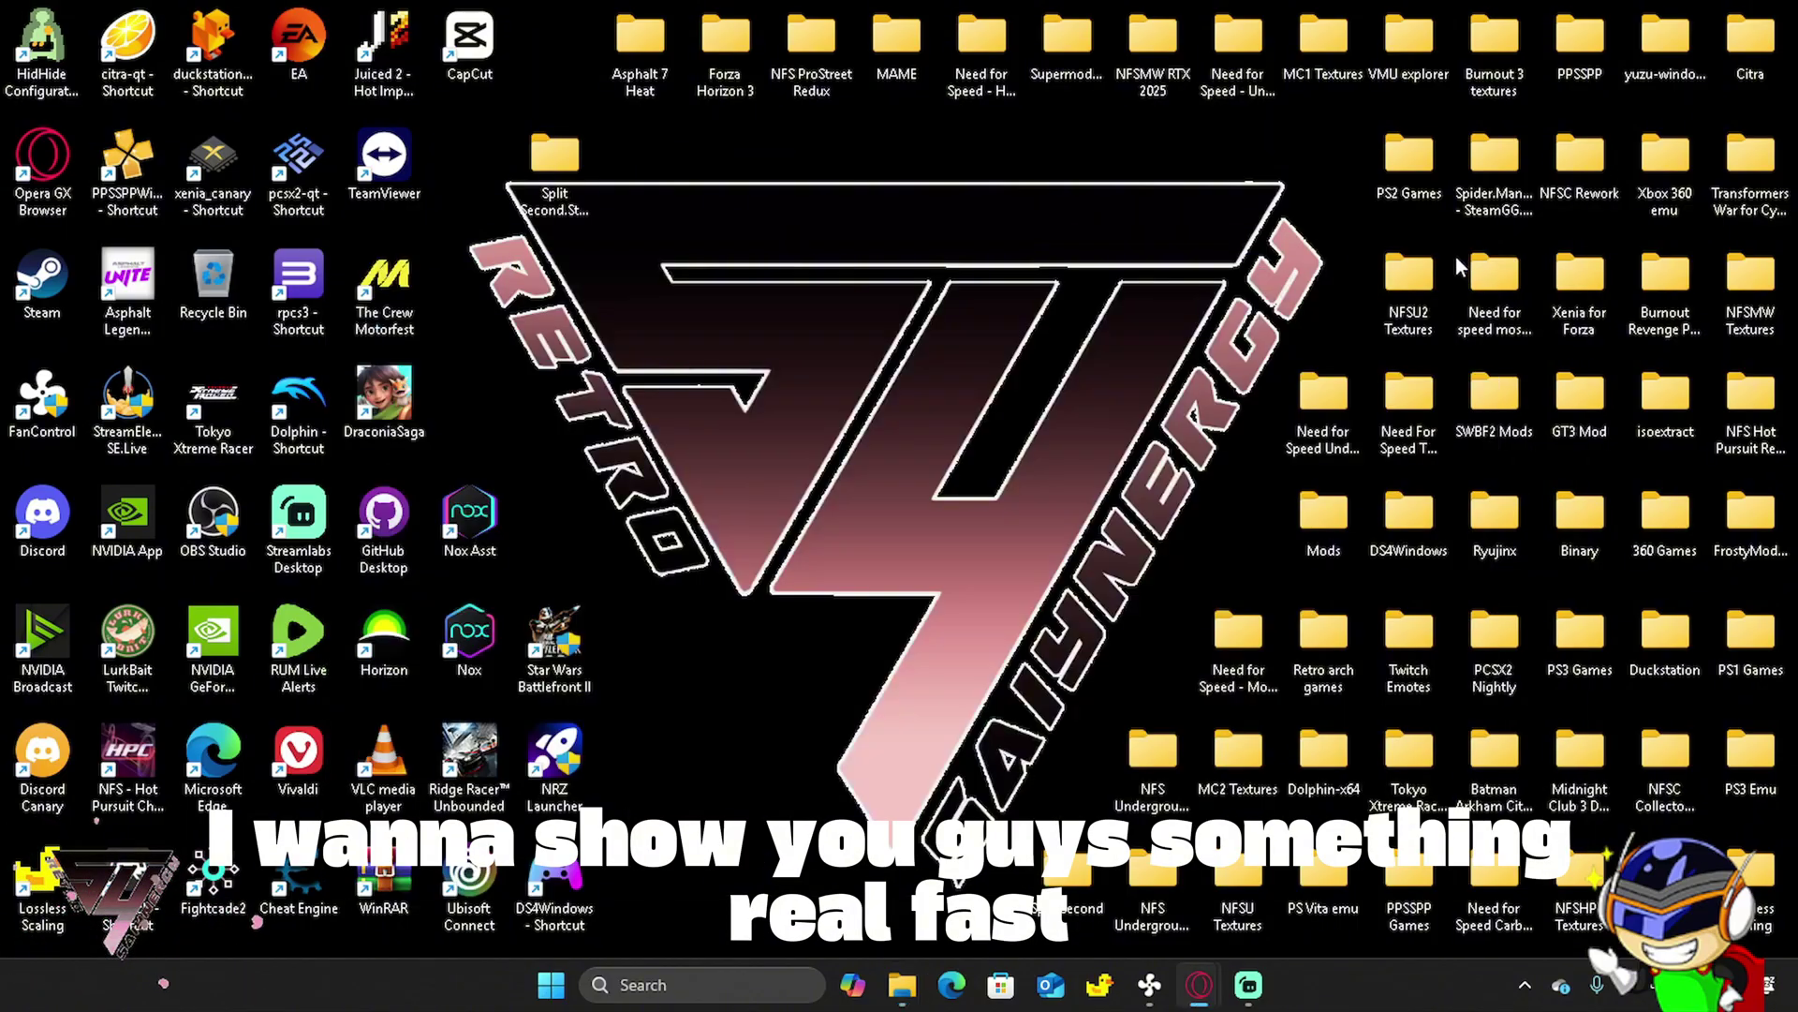
Switch to DS4Windows, review the connected controller and the Hide DS4 Controller setting, and minimize the window.
click(1525, 984)
right_click(1569, 872)
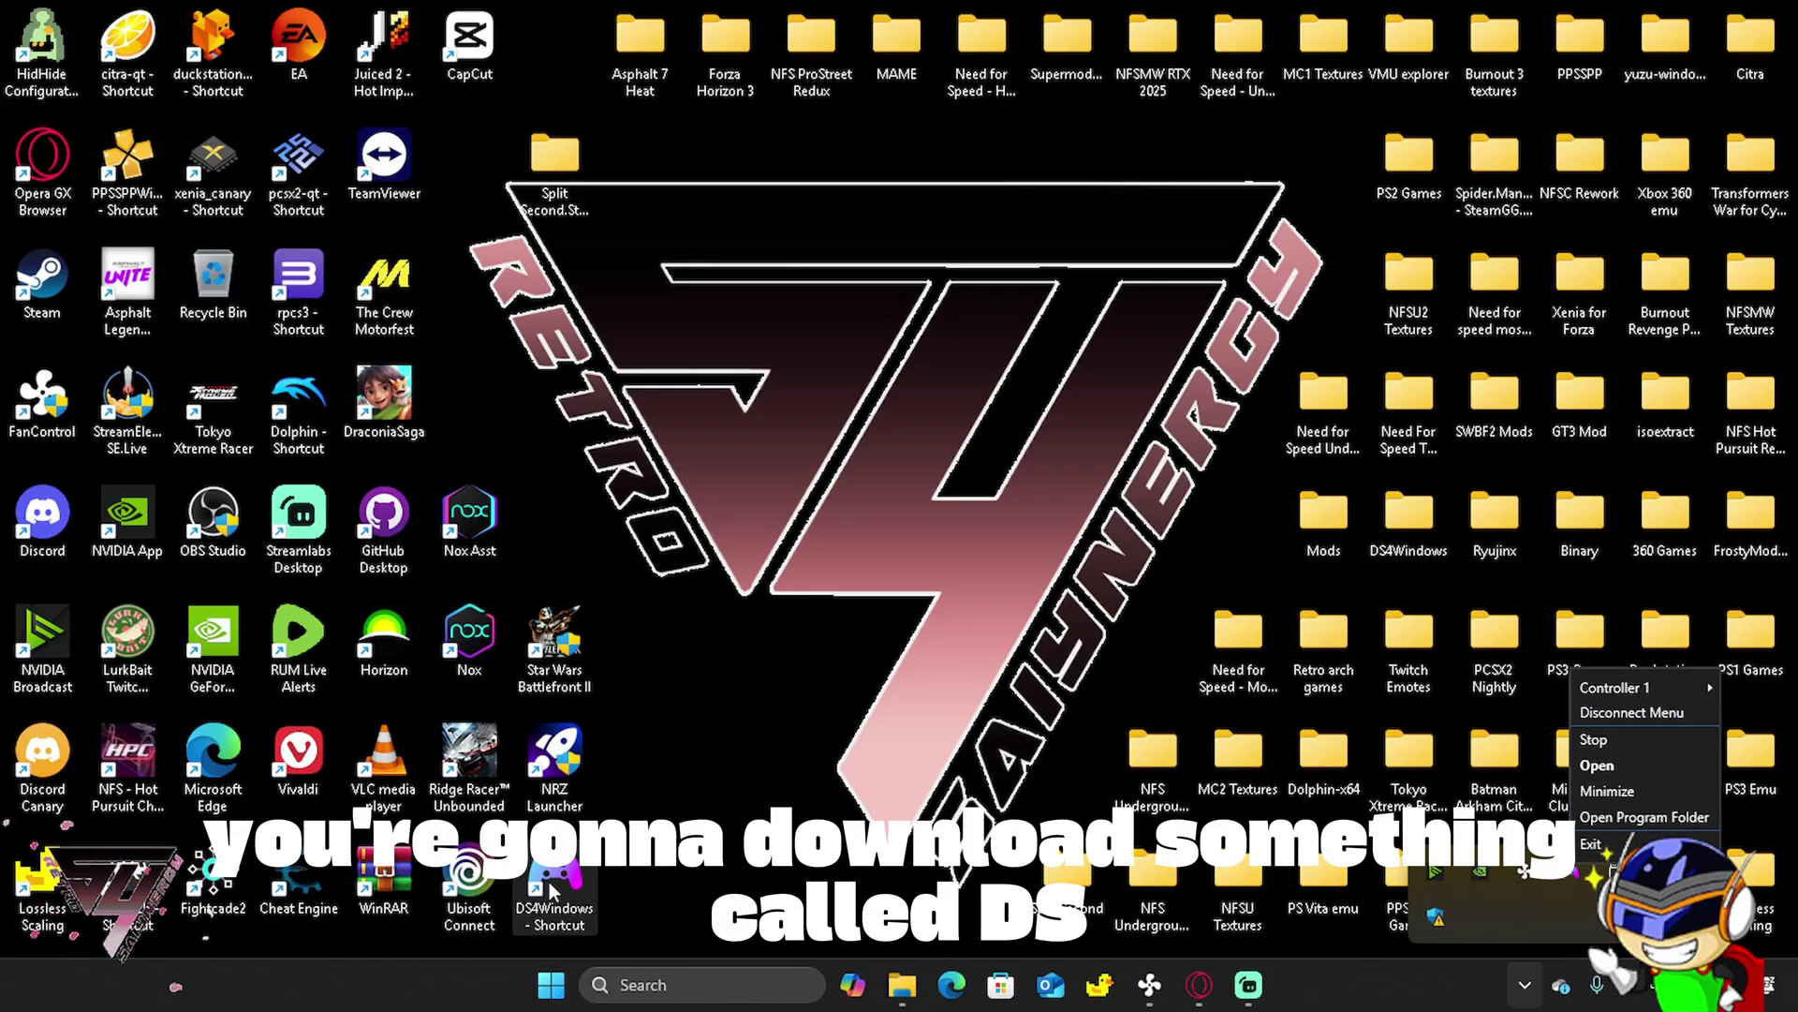
click(1598, 766)
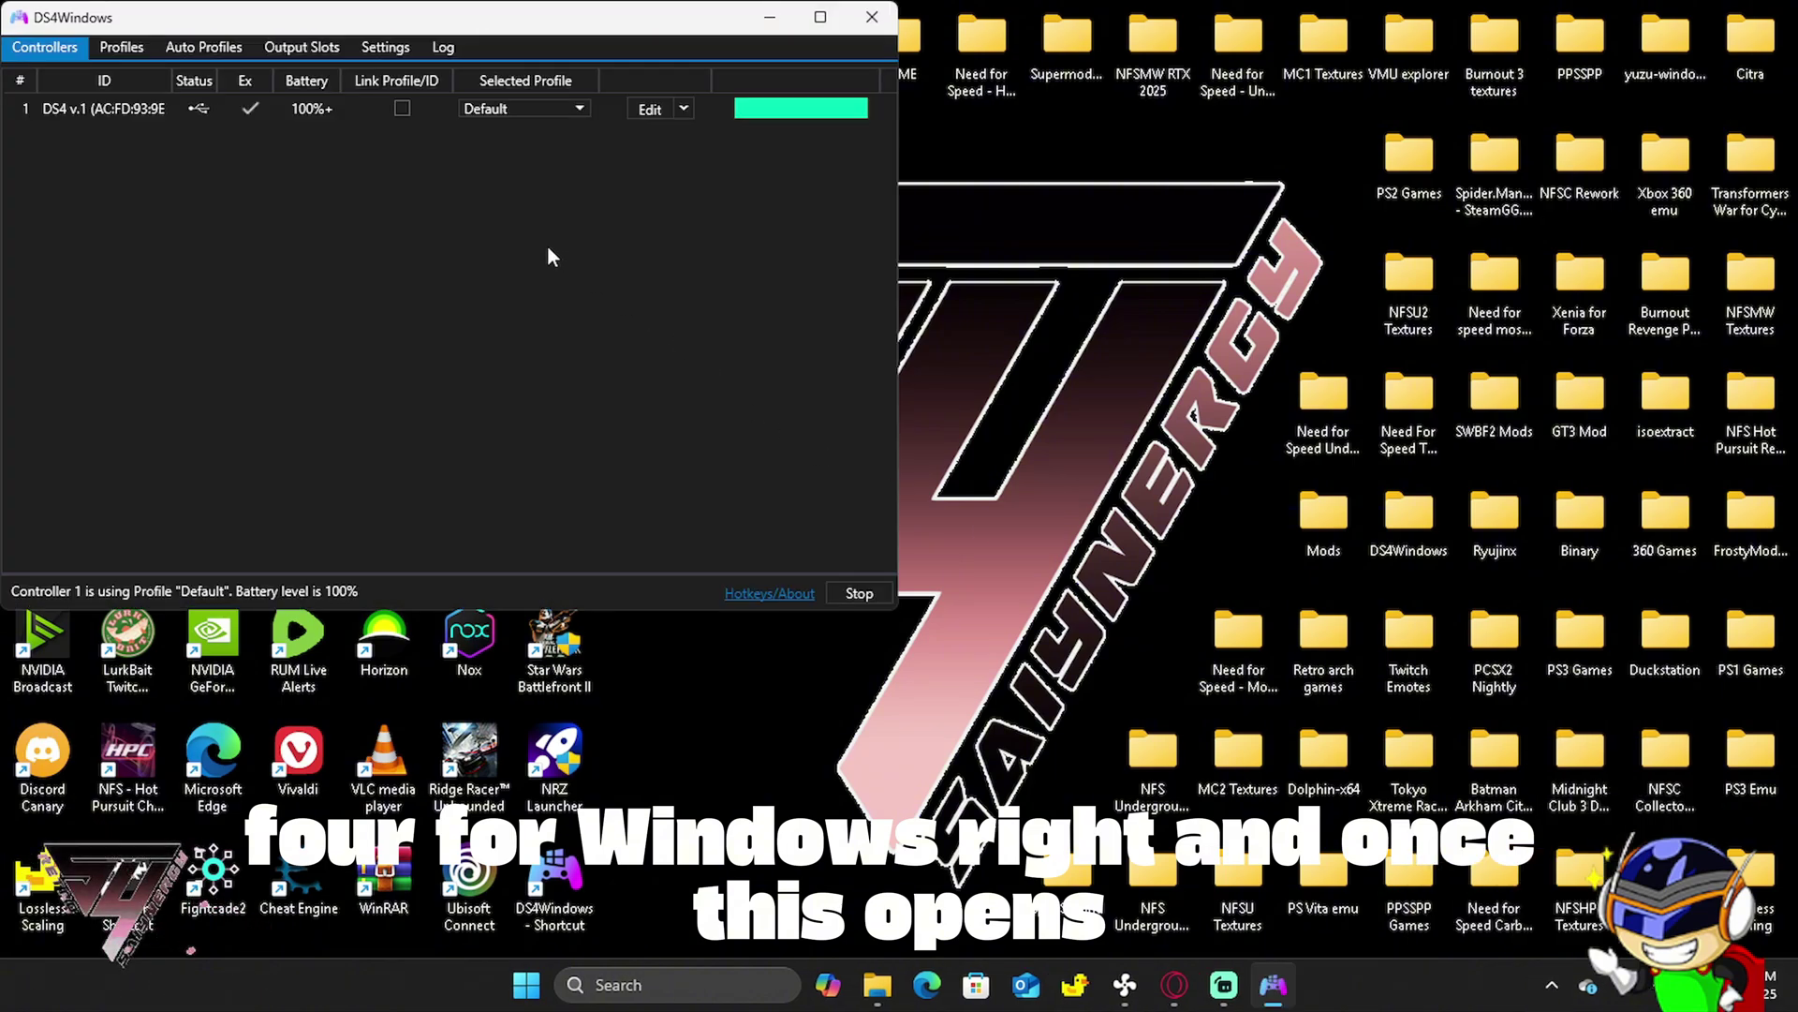
click(375, 48)
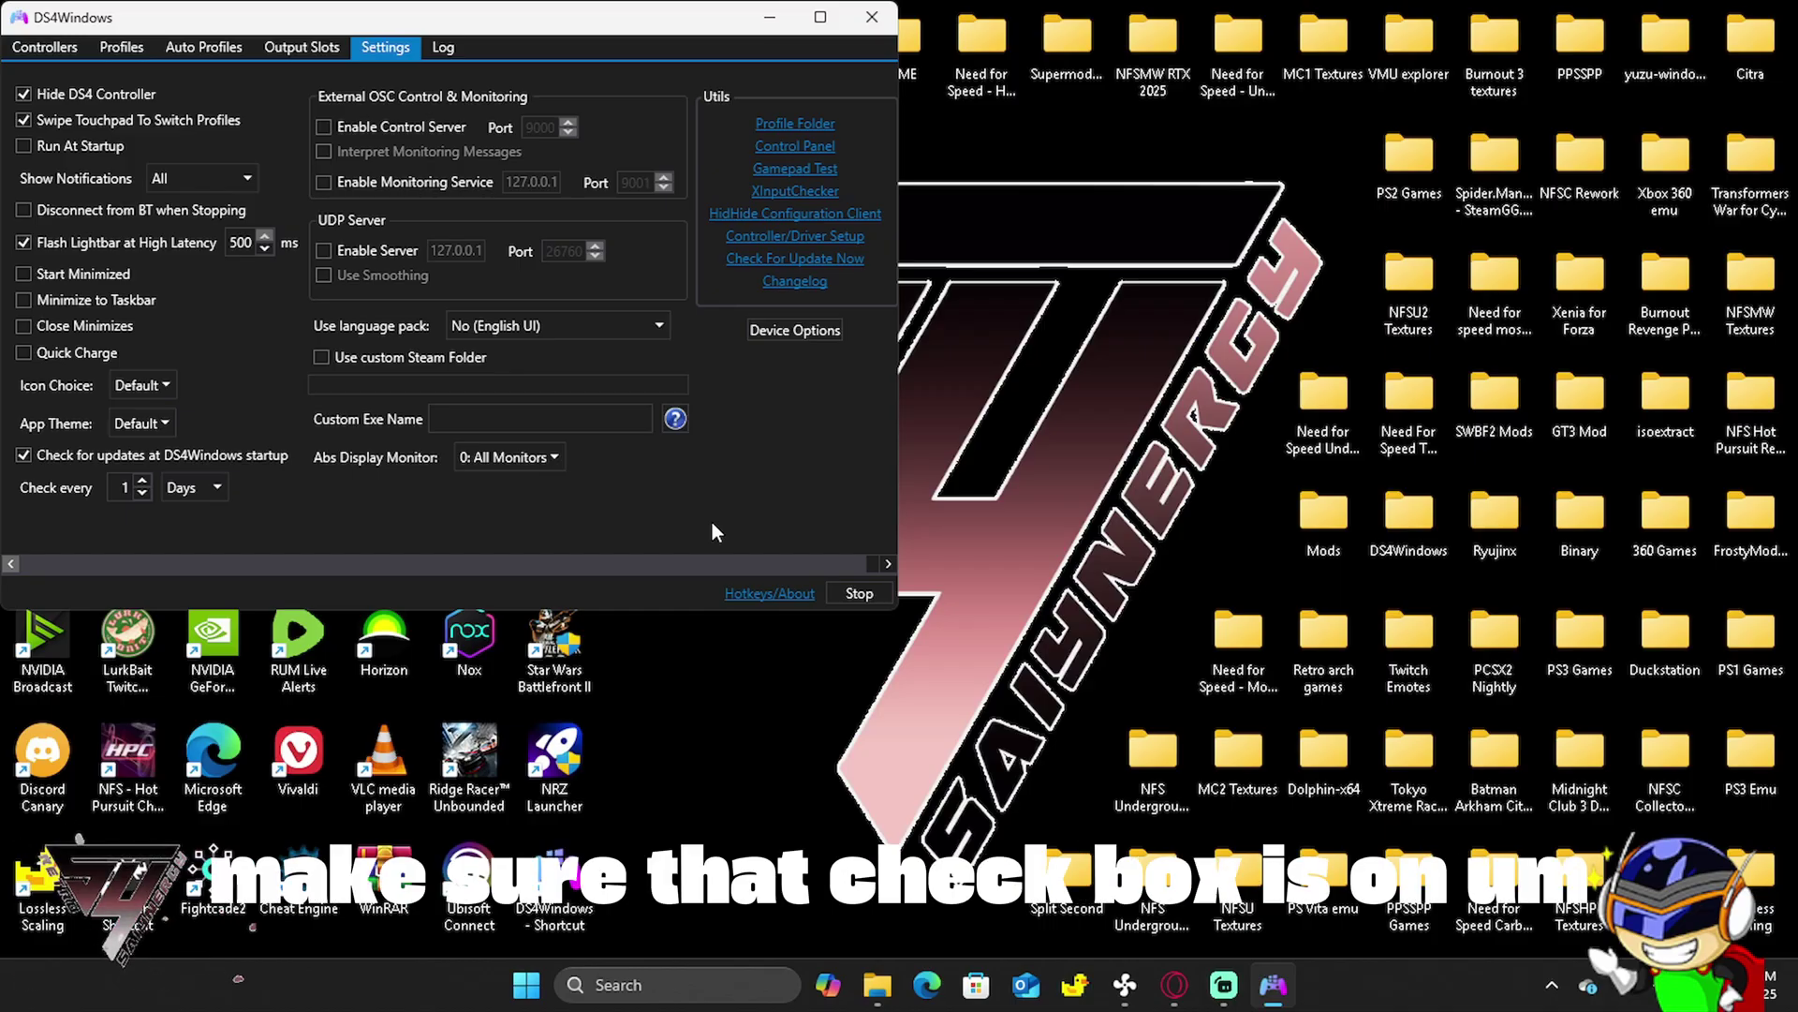
click(767, 18)
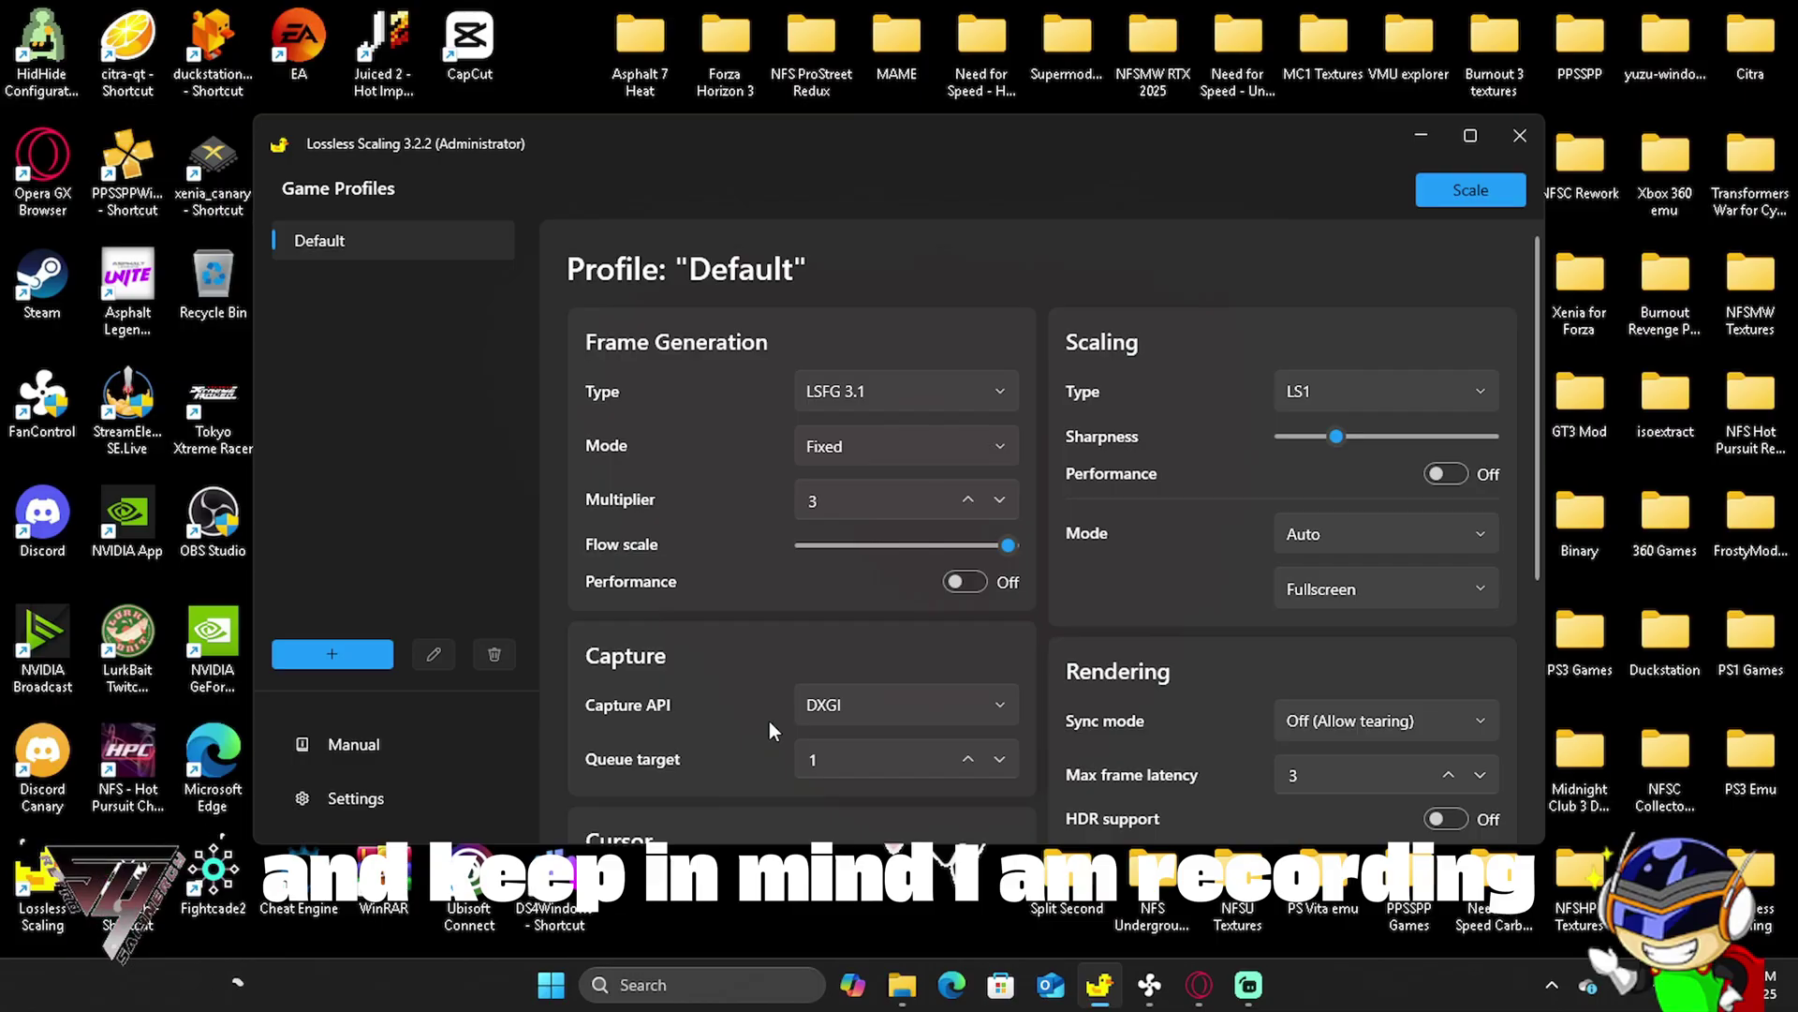
Switch to Lossless Scaling, review the Default profile and the scale hotkey in its settings, and minimize it.
click(1417, 138)
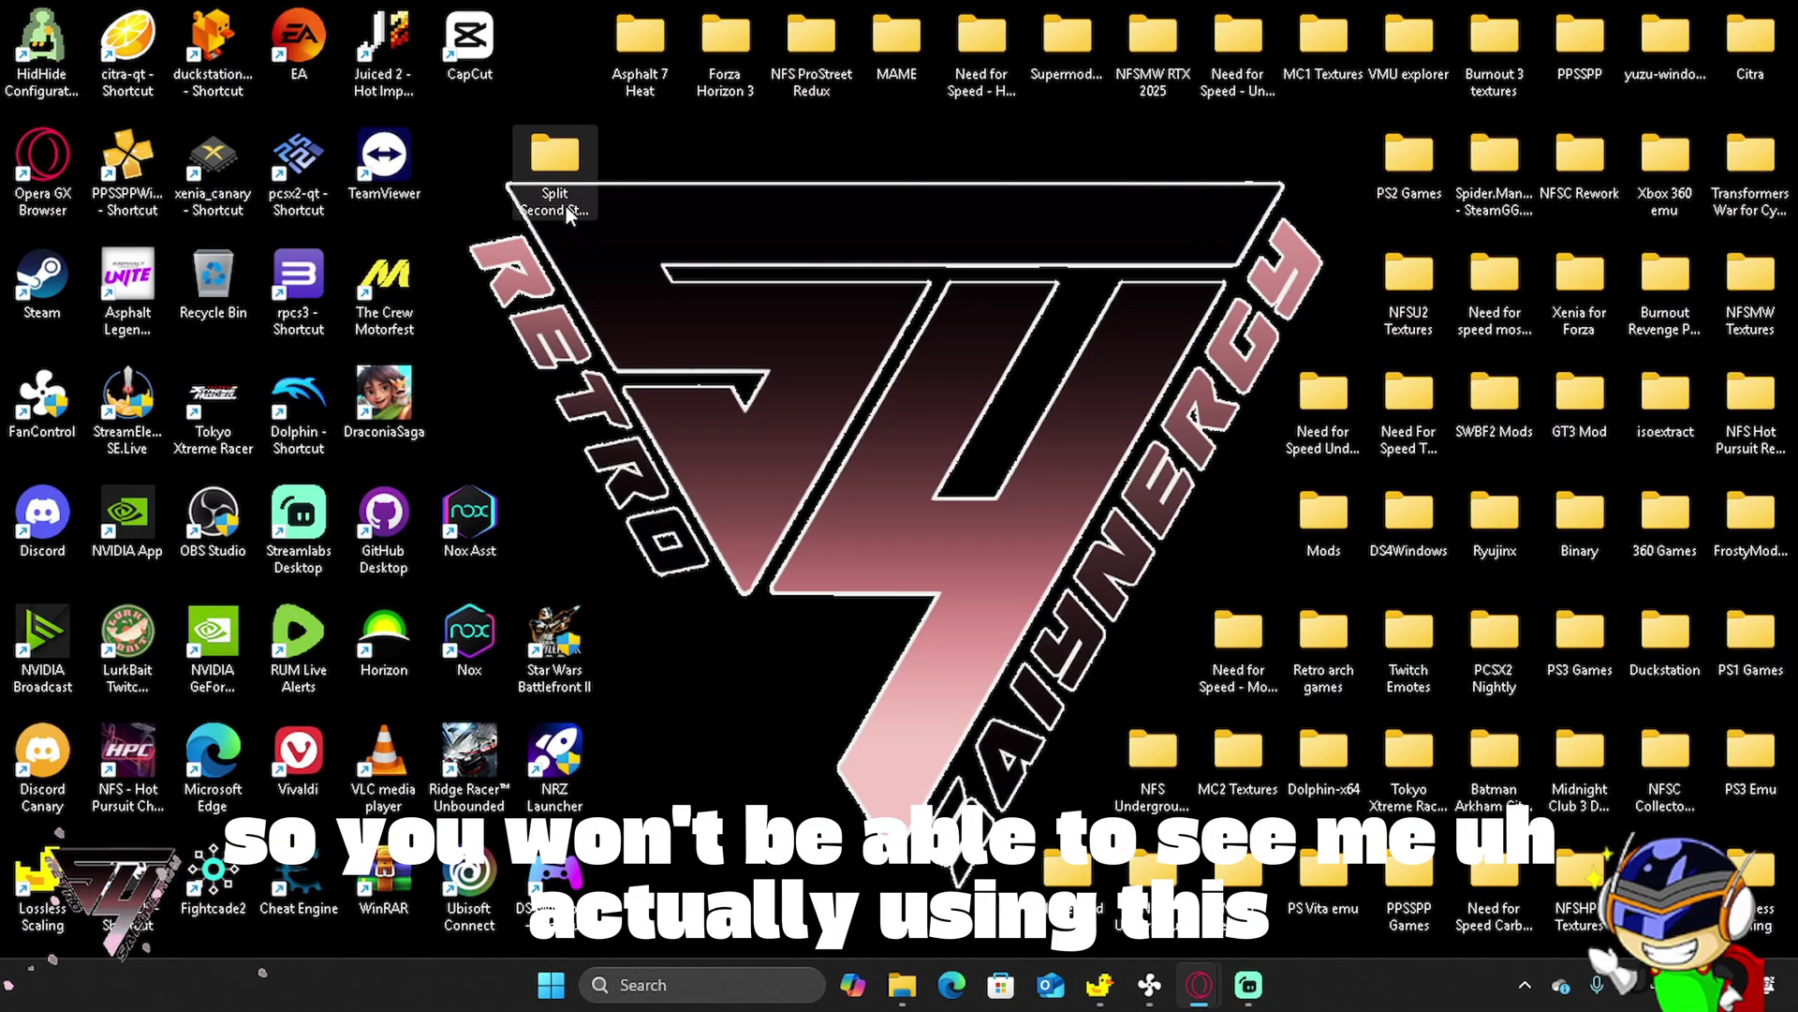
click(1100, 985)
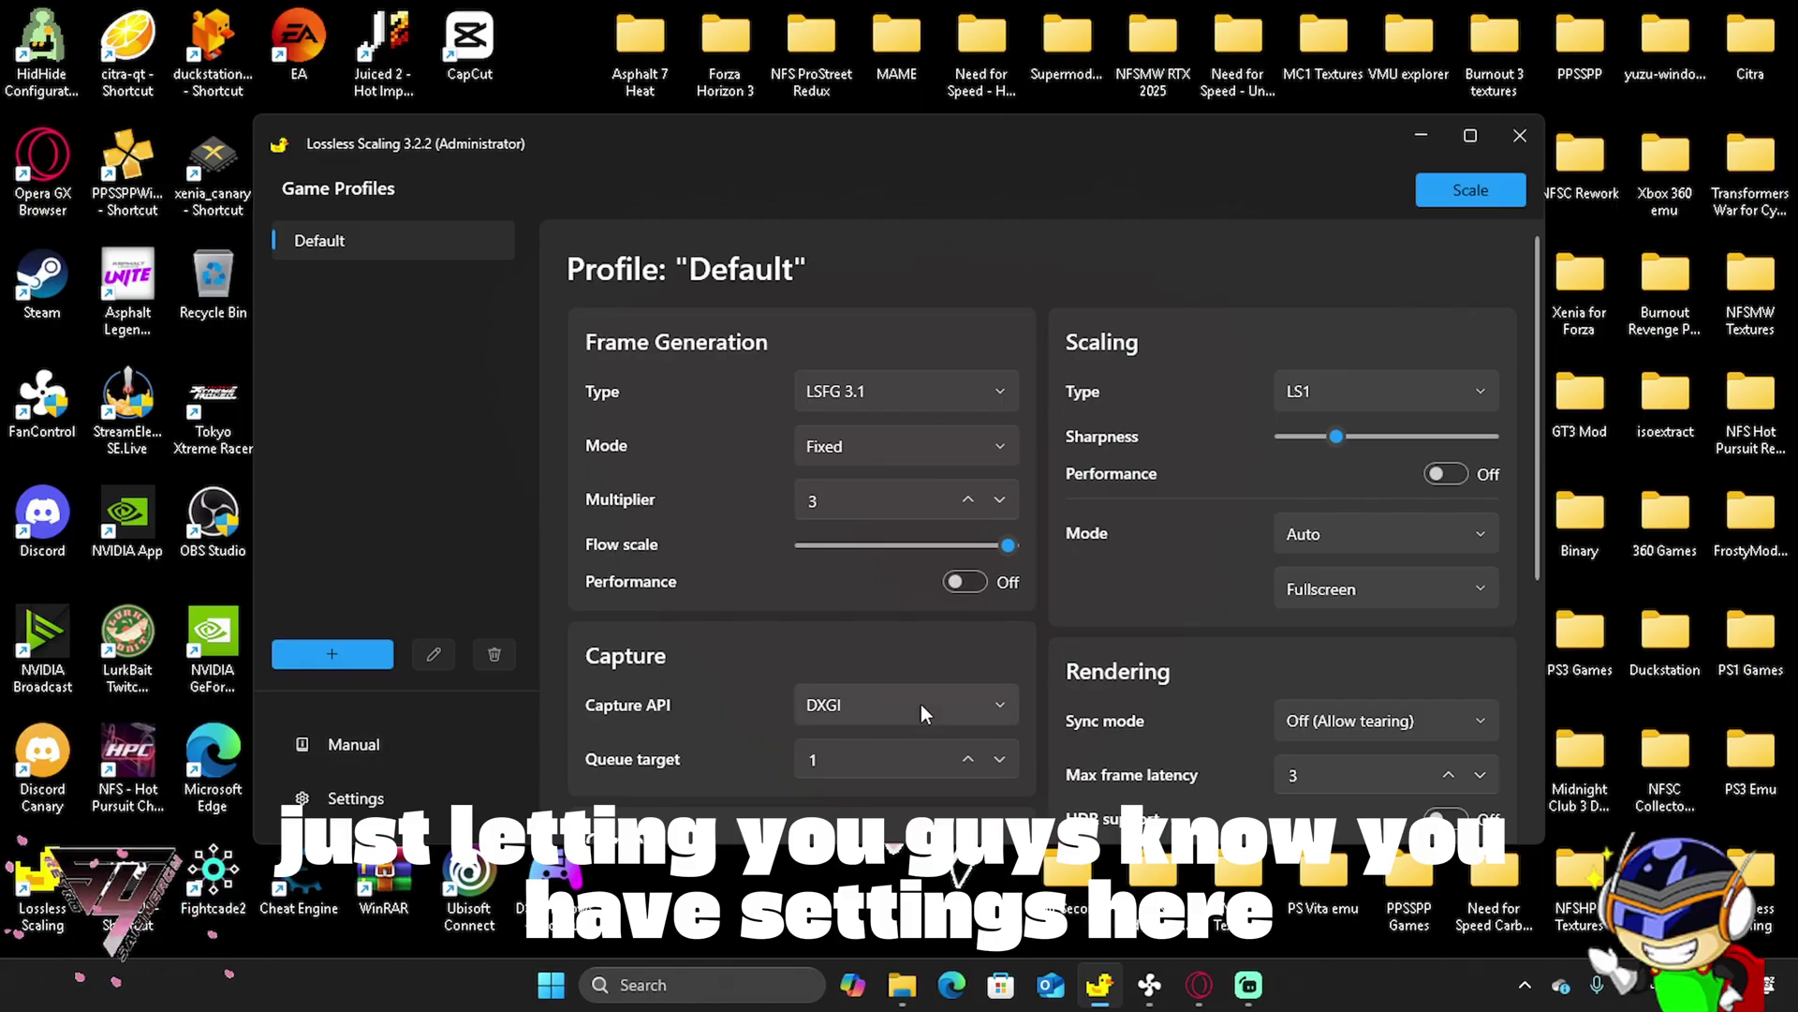
click(375, 808)
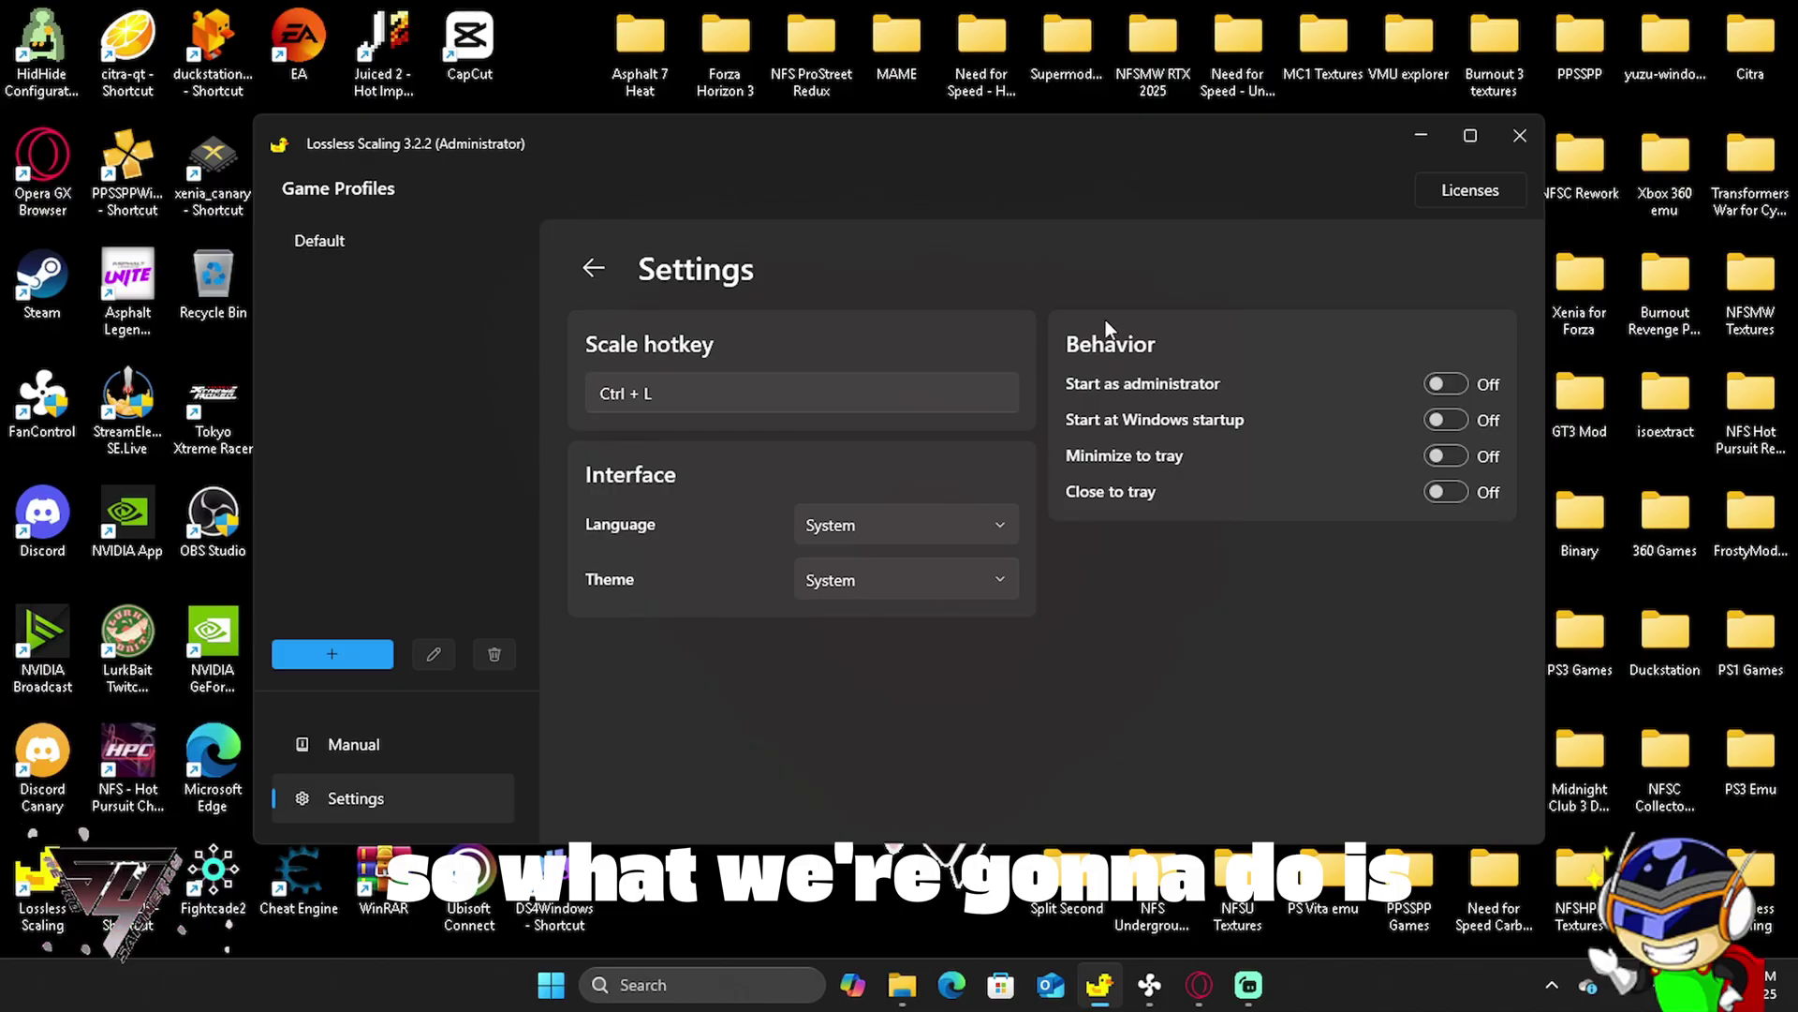
click(1418, 131)
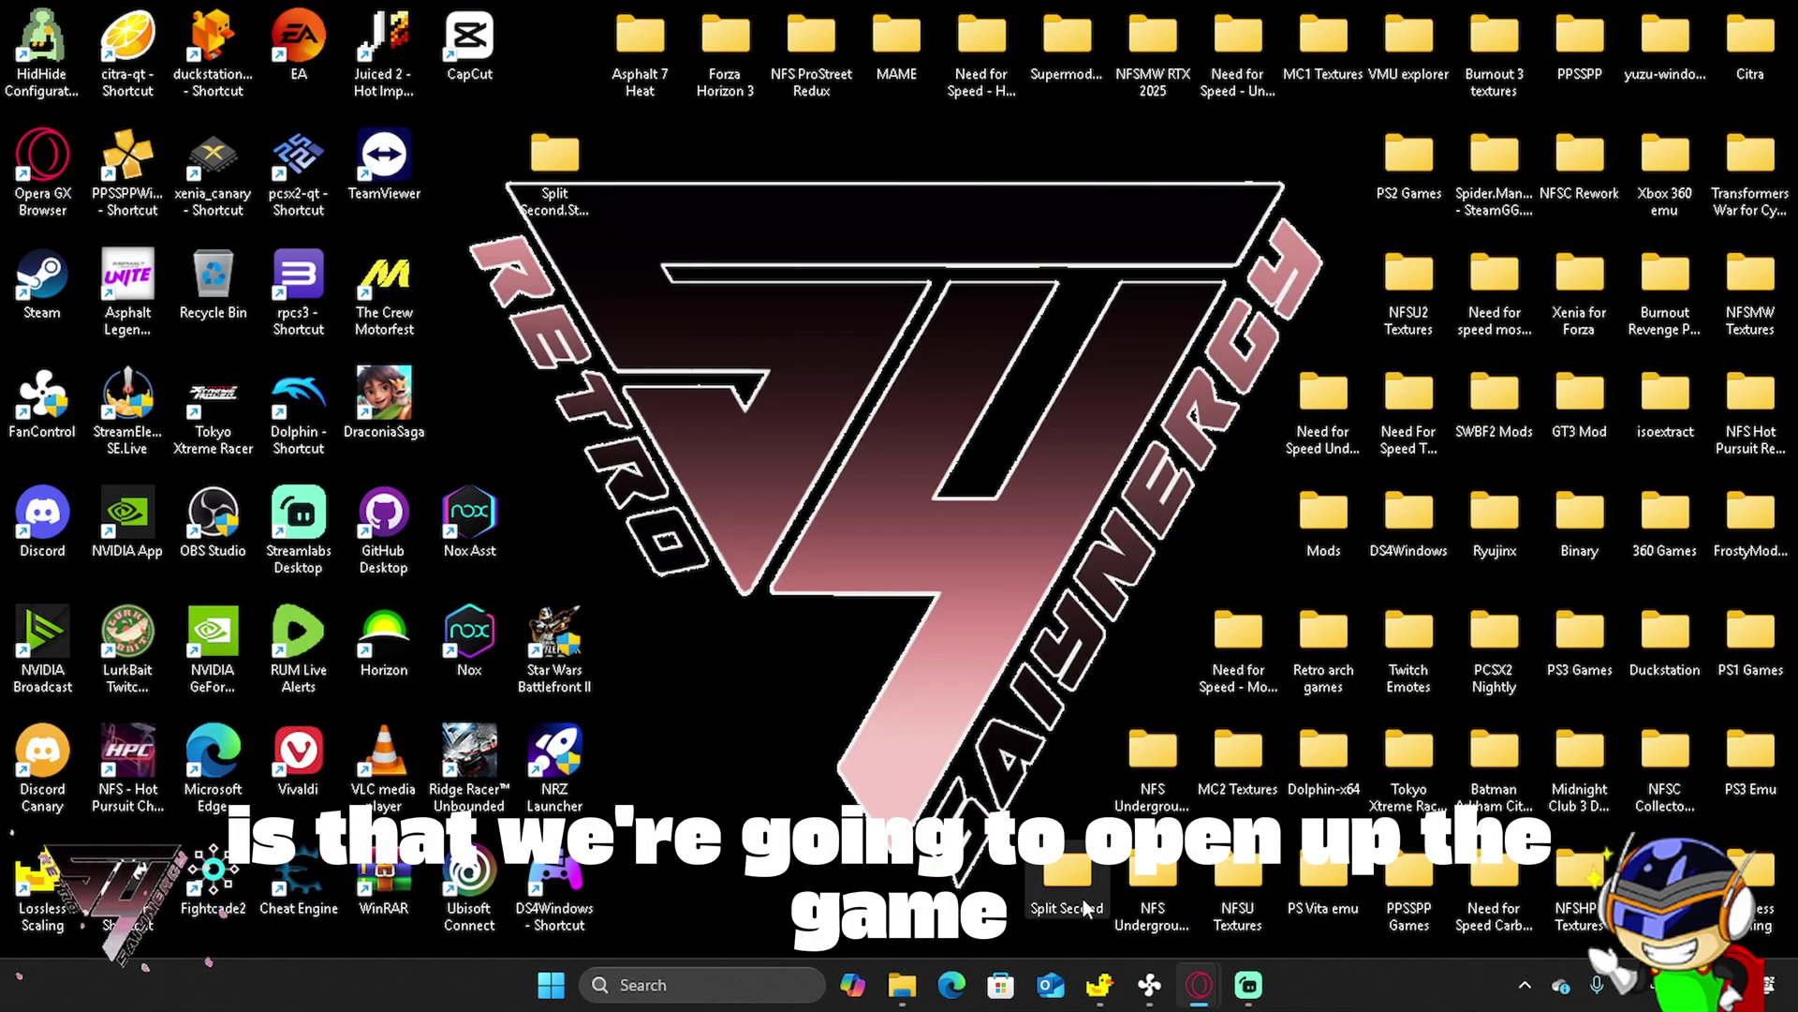
Switch to Streamlabs Desktop.
click(1253, 988)
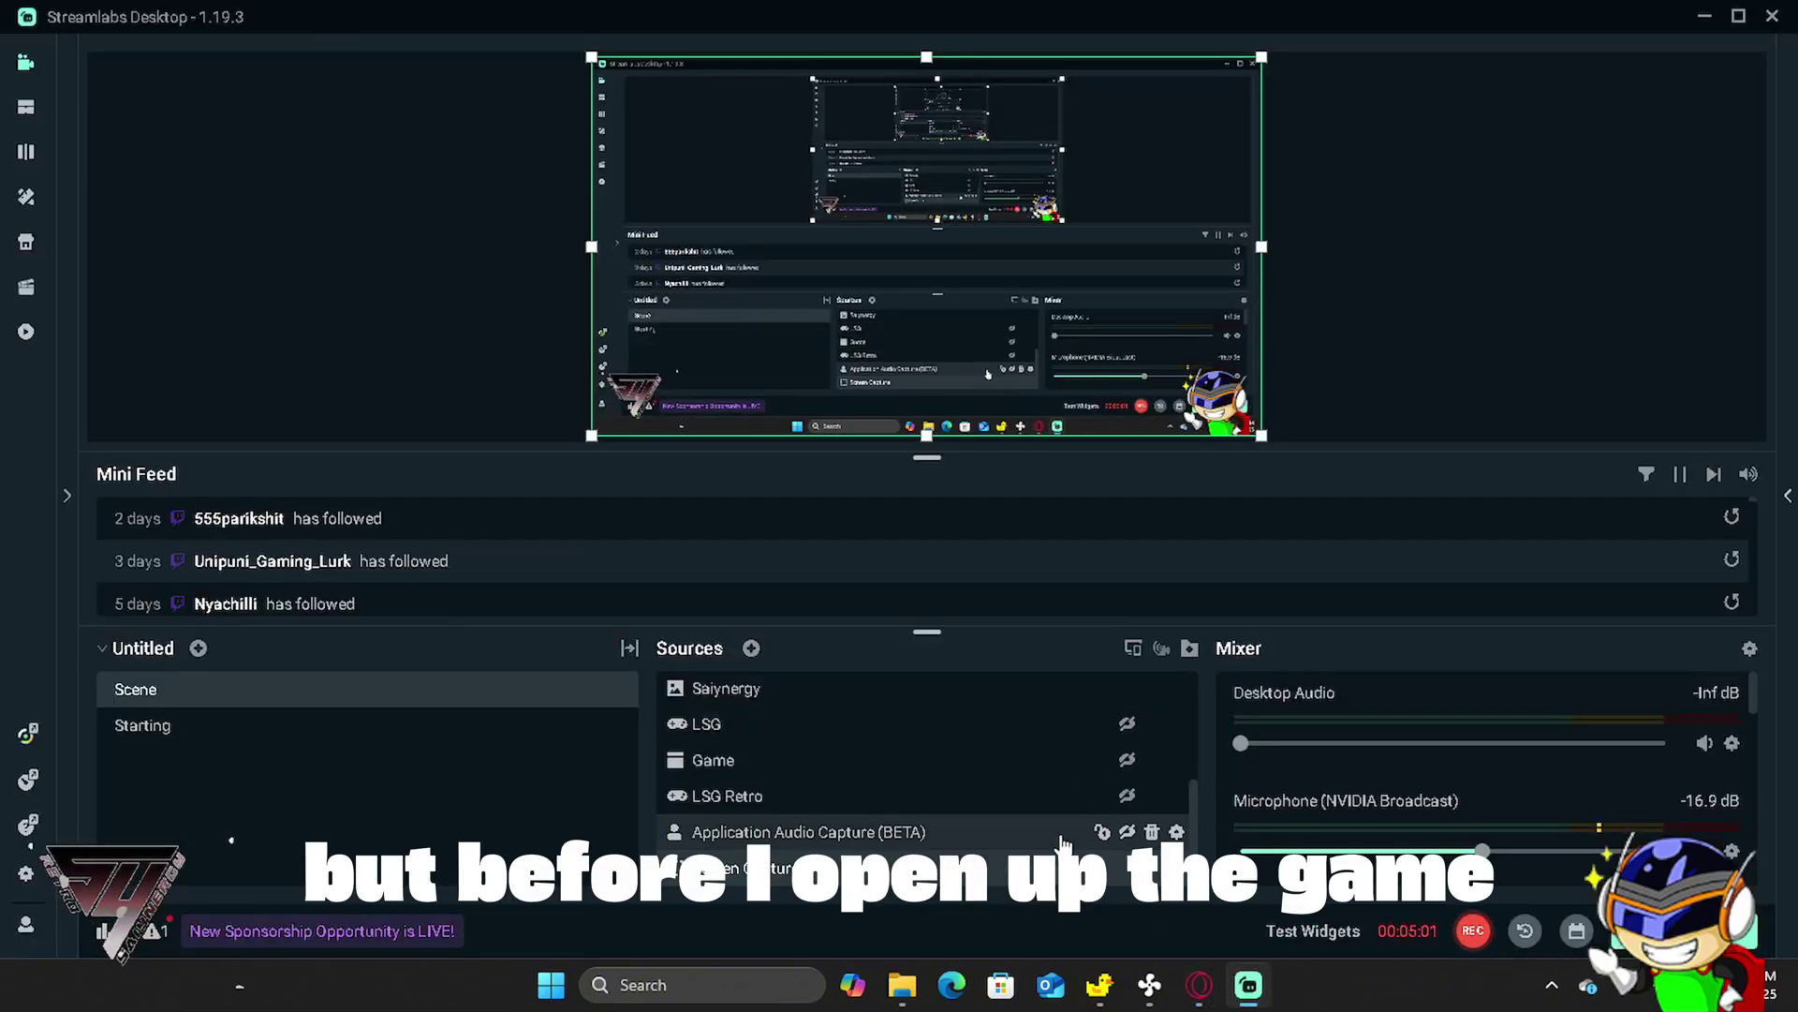